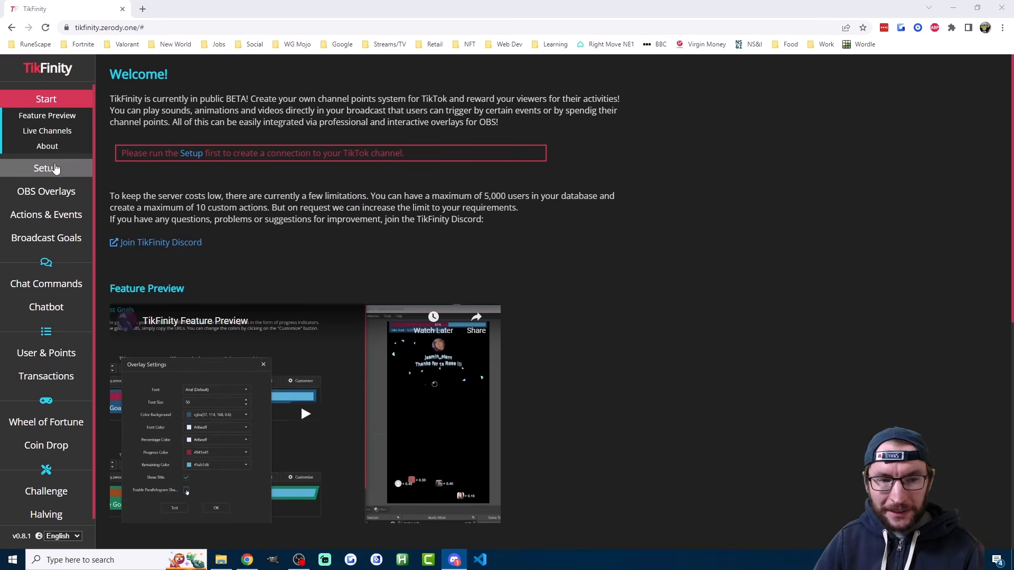
Step: Log in through Setup with the filled-in account credentials and enter the channel's TikTok username
click(51, 168)
click(191, 132)
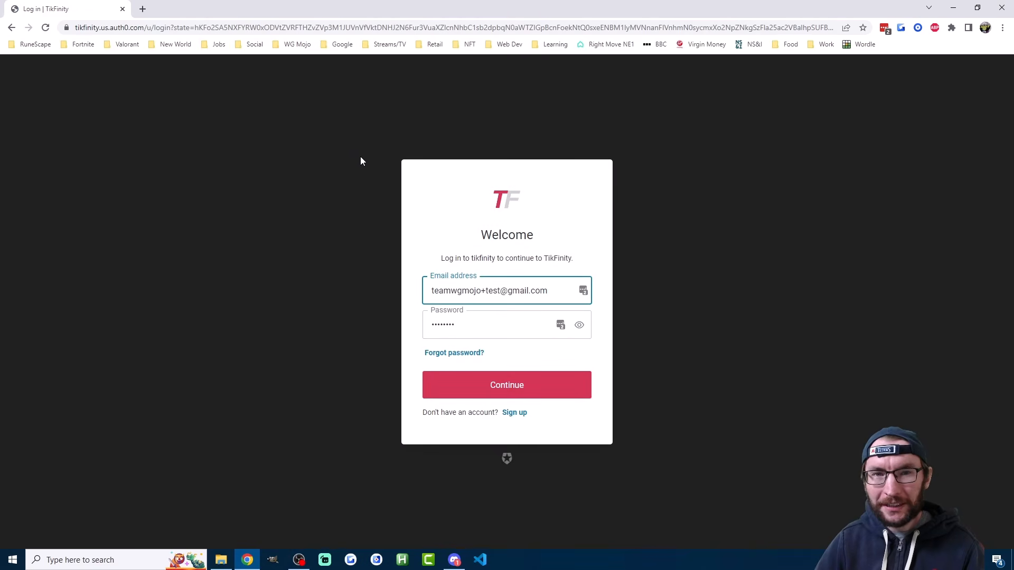
key(Return)
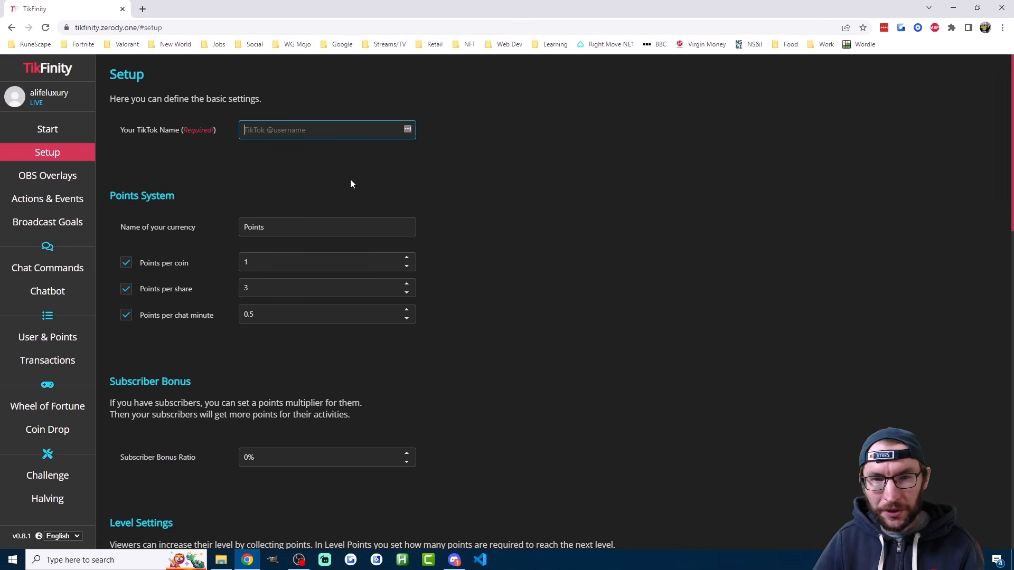
text(alifeluxury)
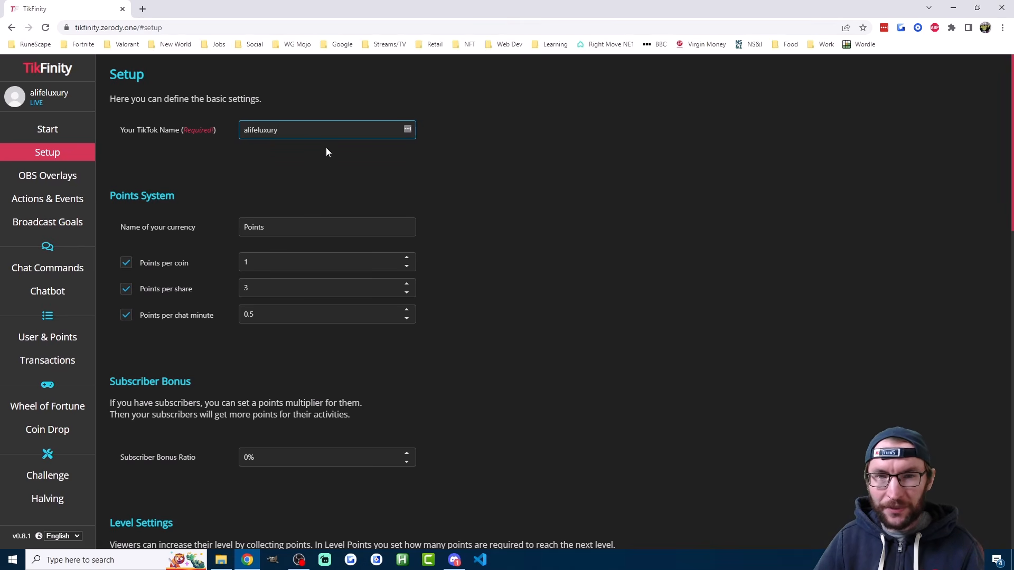
click(326, 152)
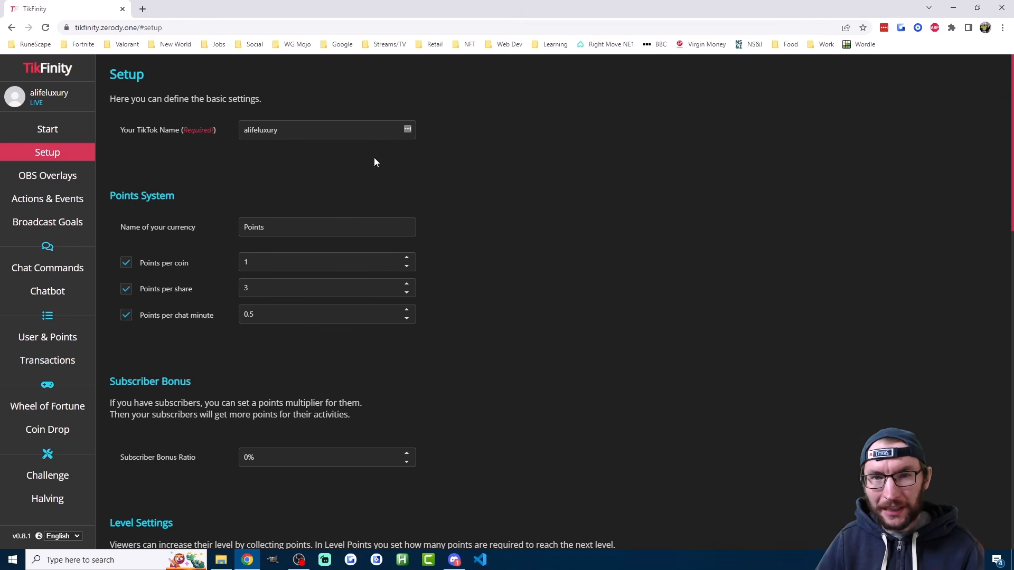
Step: Create a new action named "New Follower" that shows the user with the text "Thanks for following!"
click(62, 202)
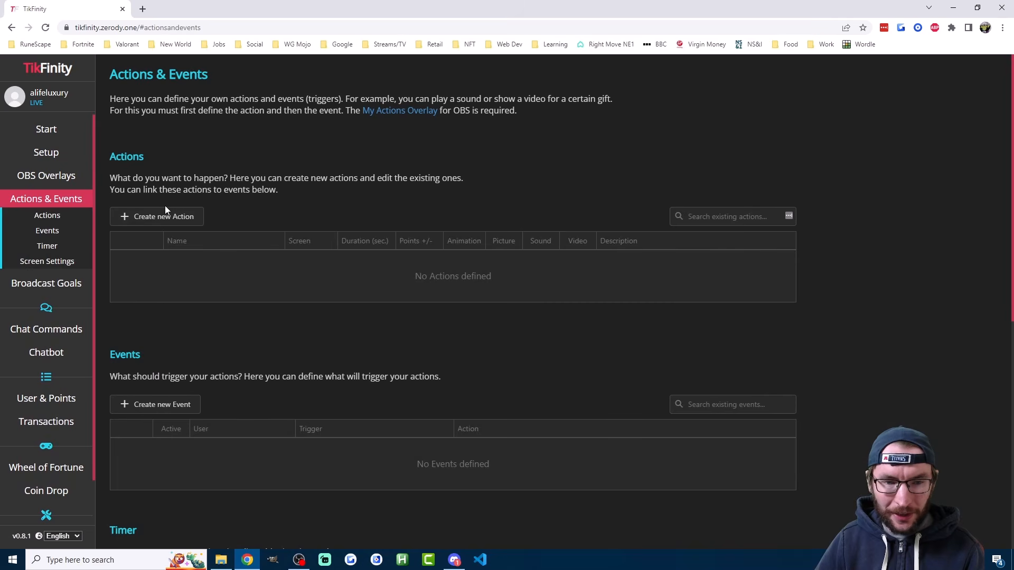
click(175, 218)
click(388, 138)
text(New Follower)
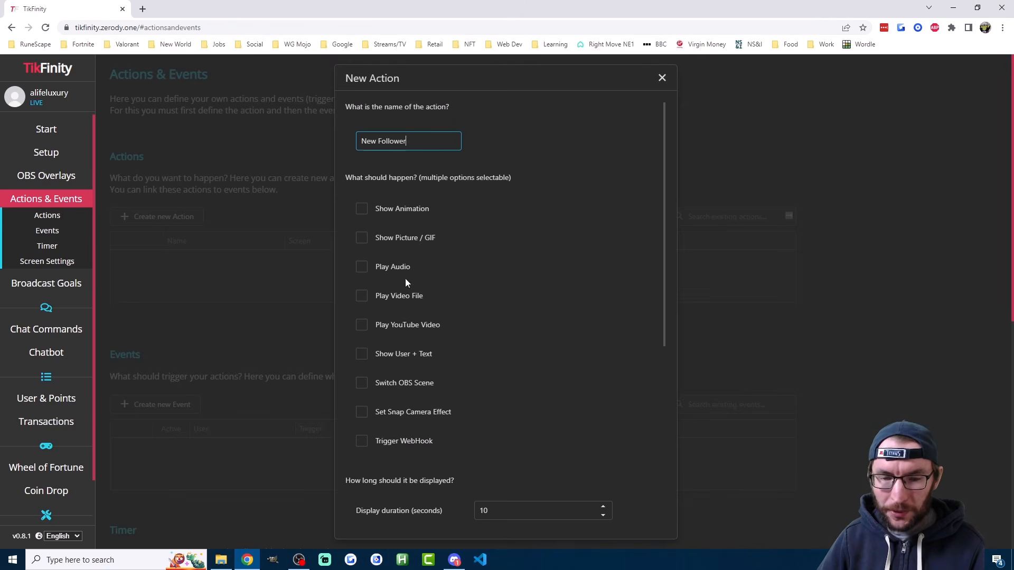
click(389, 360)
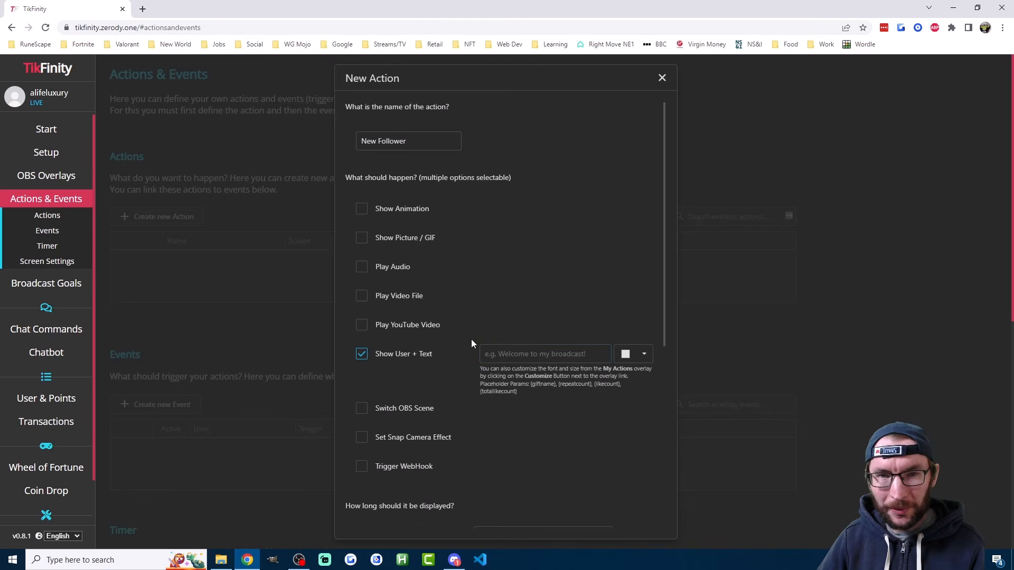
click(517, 355)
text(Thanks for following!)
click(643, 355)
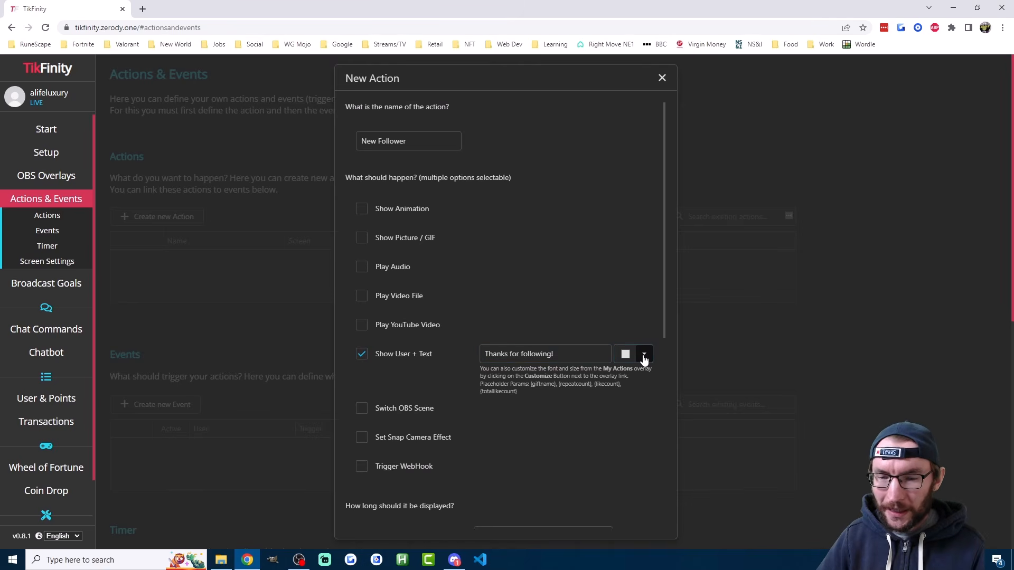
click(644, 359)
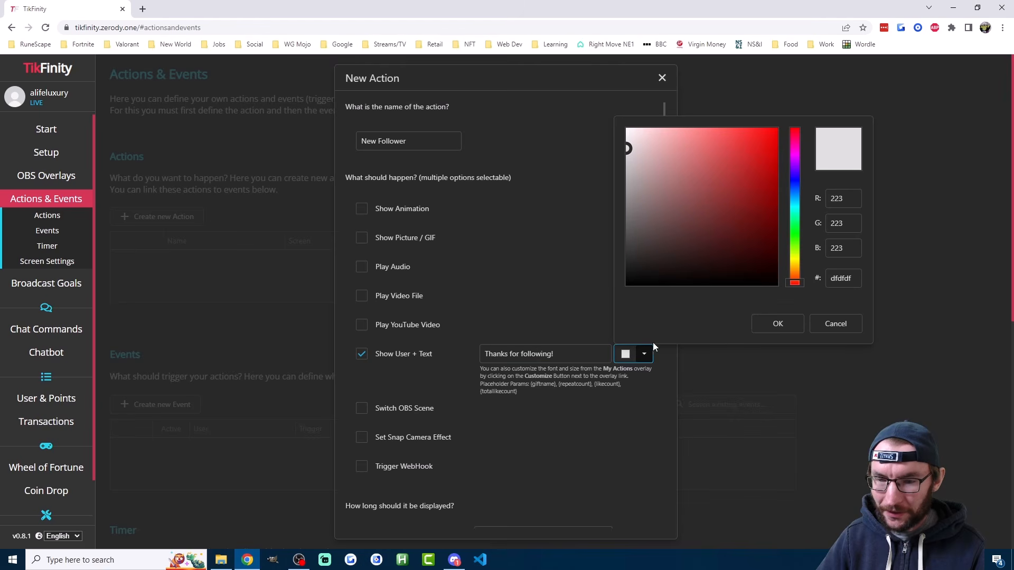
click(831, 322)
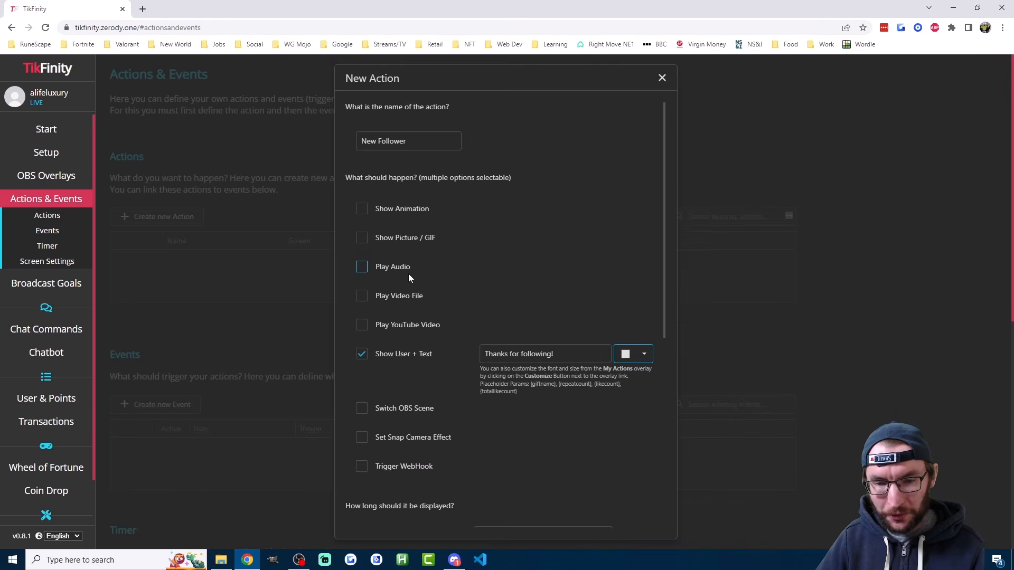
Step: Add the general animation "well done" to the New Follower action and save the action
click(403, 211)
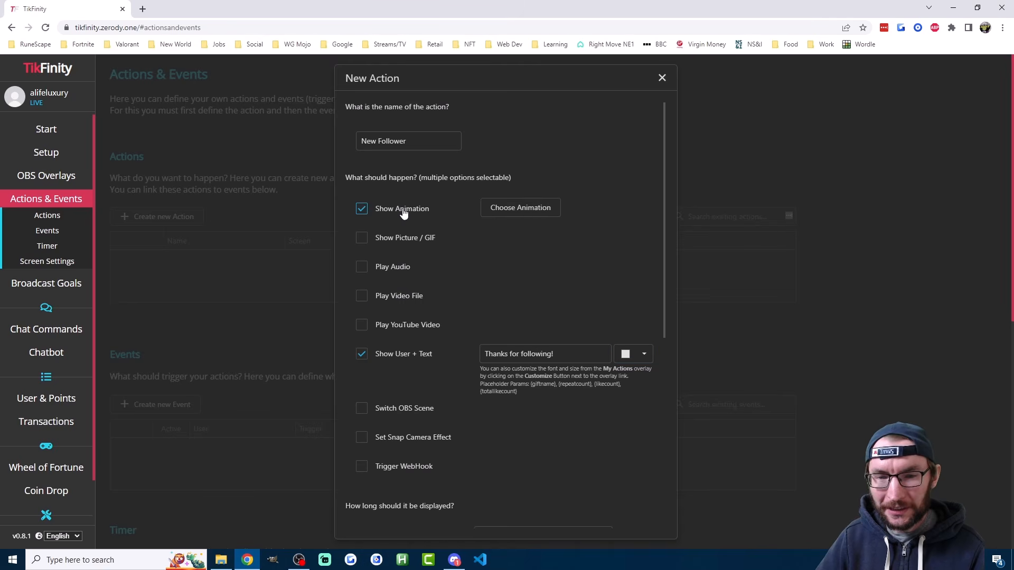
click(503, 215)
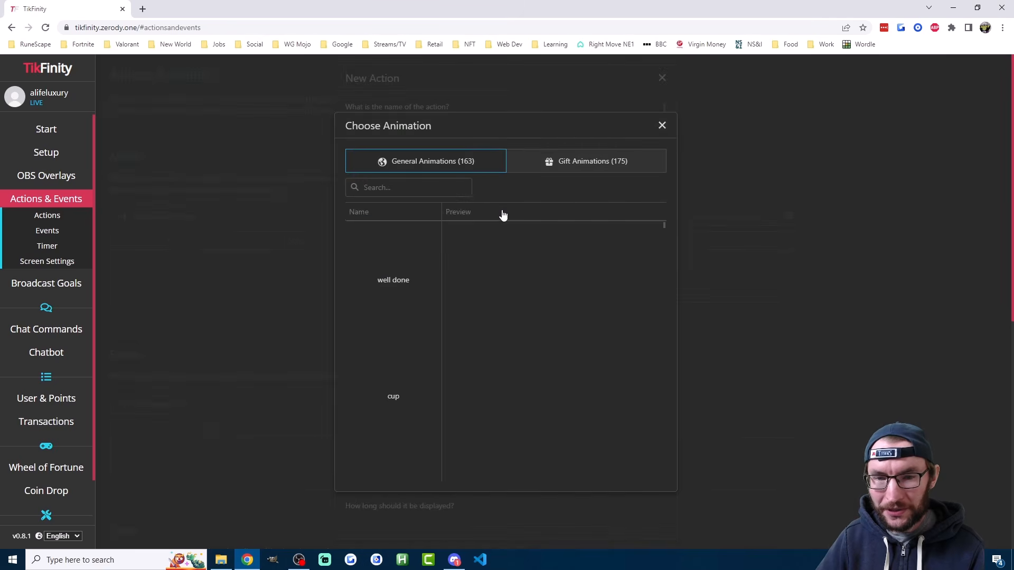
click(521, 280)
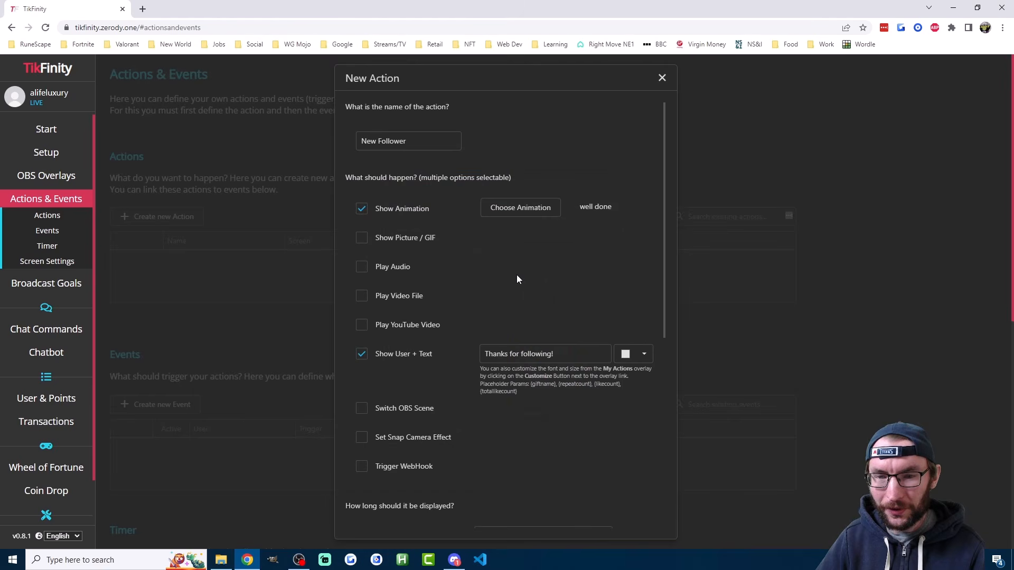
scroll(506, 258, down, 6)
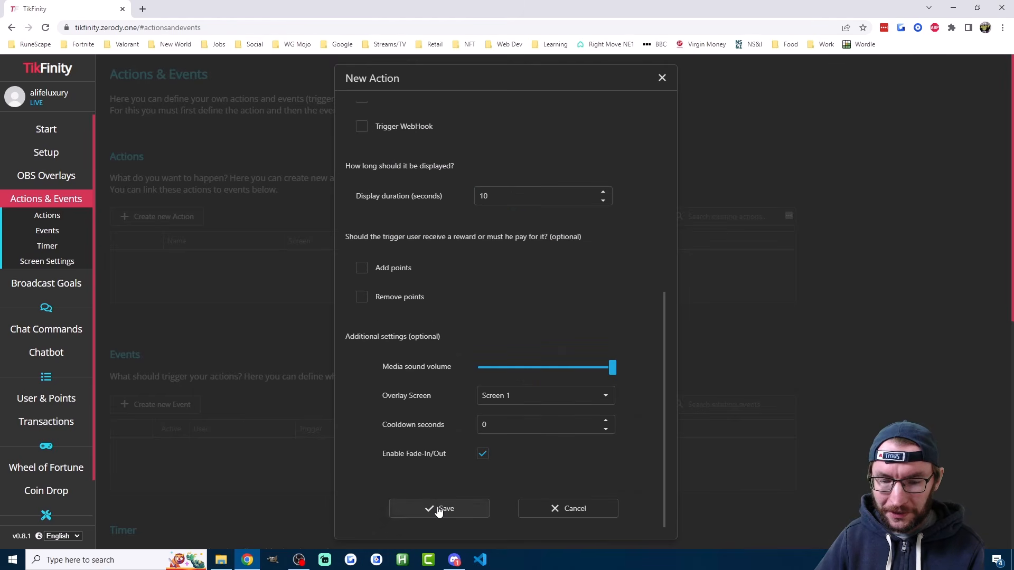
click(439, 509)
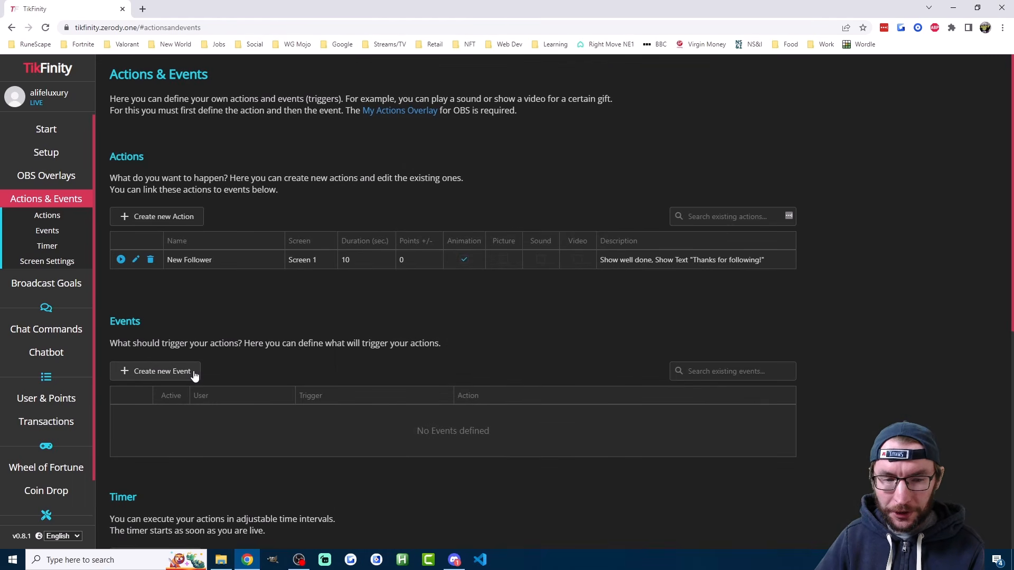
Step: Create an event for everyone that runs the New Follower action on a follow, and save it
click(179, 376)
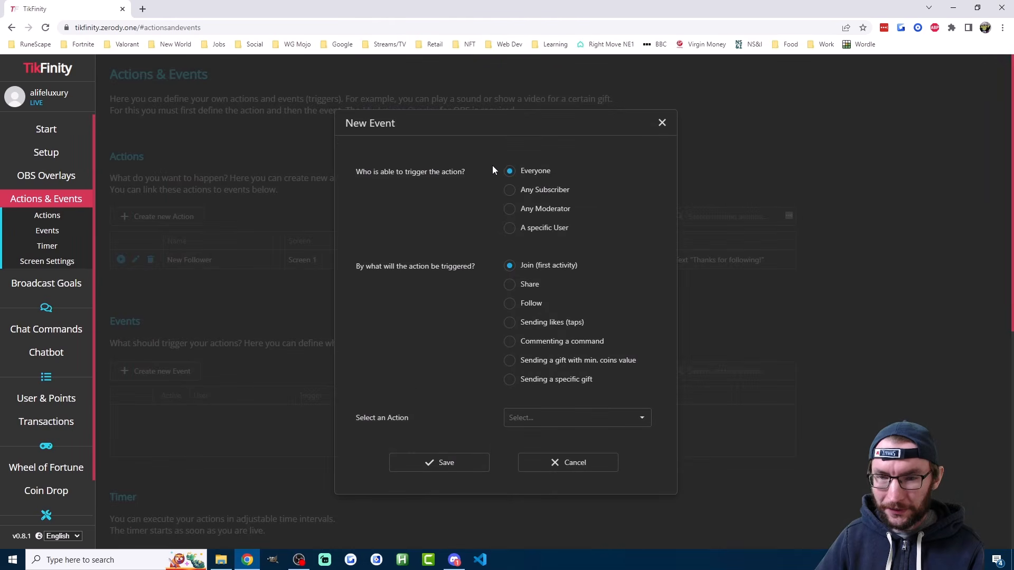
click(512, 307)
click(588, 421)
click(531, 437)
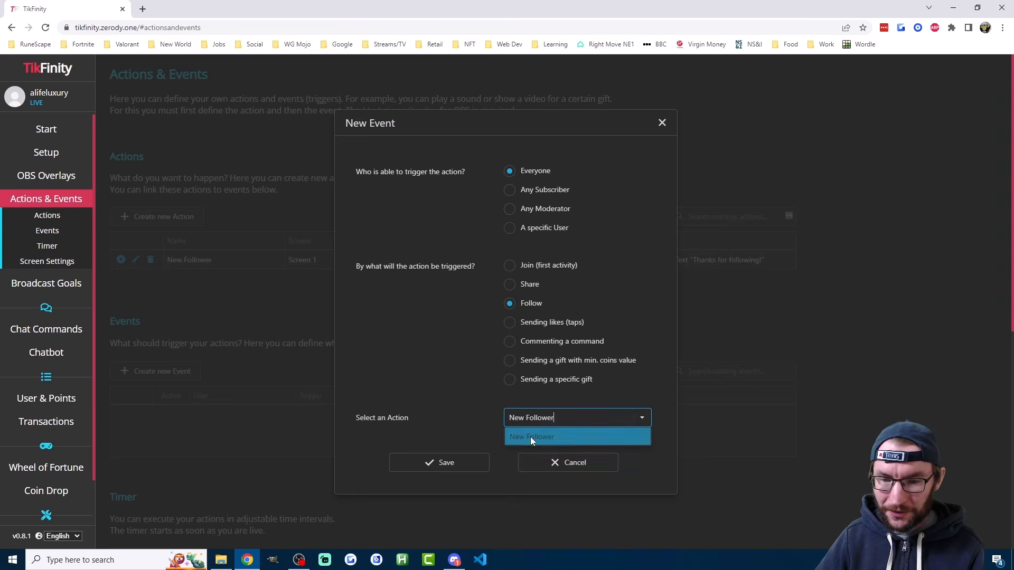
click(450, 467)
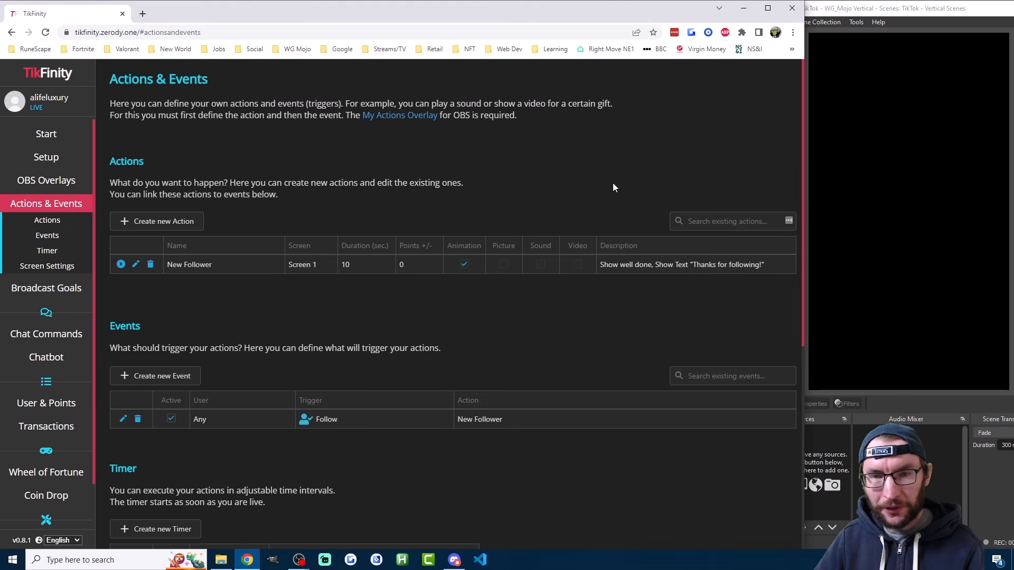
Step: Copy the URL of the My Actions overlay for Screen 1 from the OBS overlays
click(55, 180)
scroll(528, 285, down, 5)
scroll(581, 291, up, 5)
scroll(657, 265, down, 4)
scroll(658, 267, down, 15)
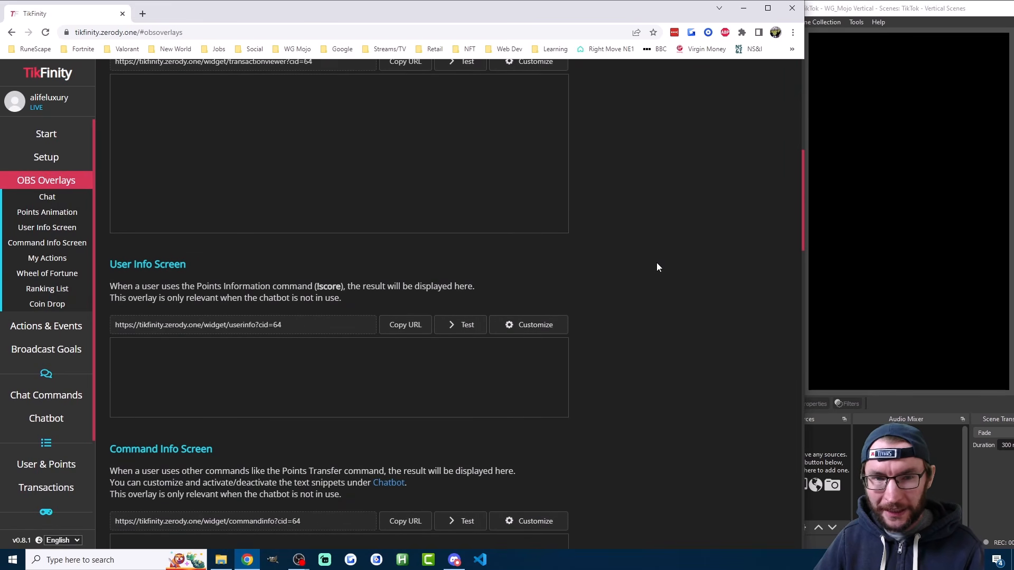
scroll(211, 137, up, 1)
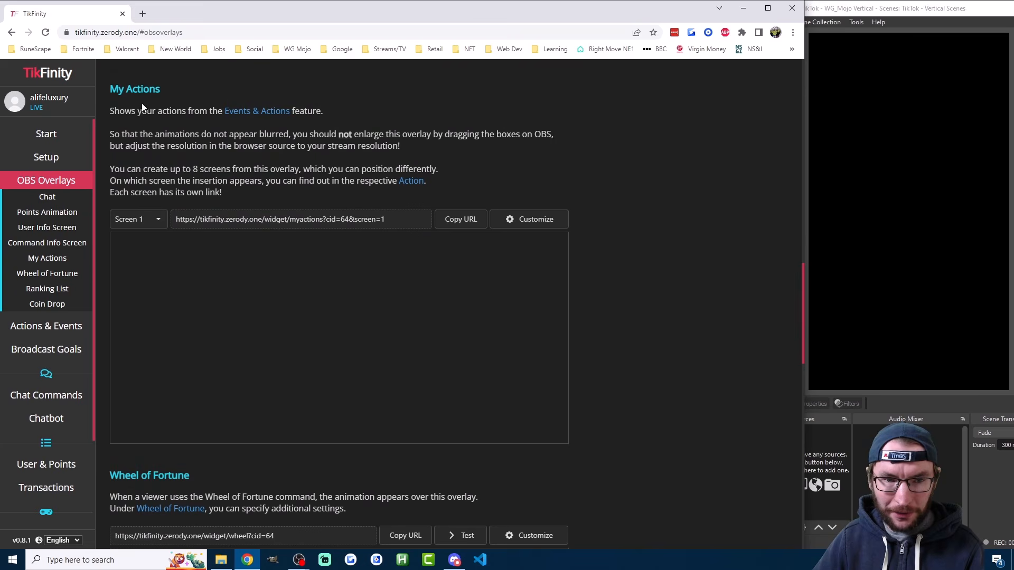
drag(108, 89, 160, 95)
click(164, 95)
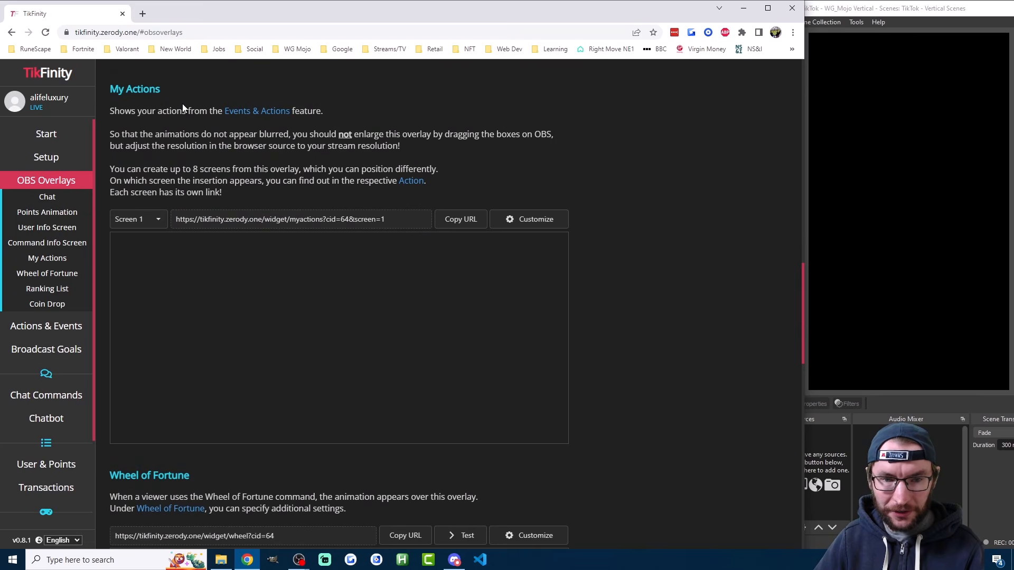
click(452, 223)
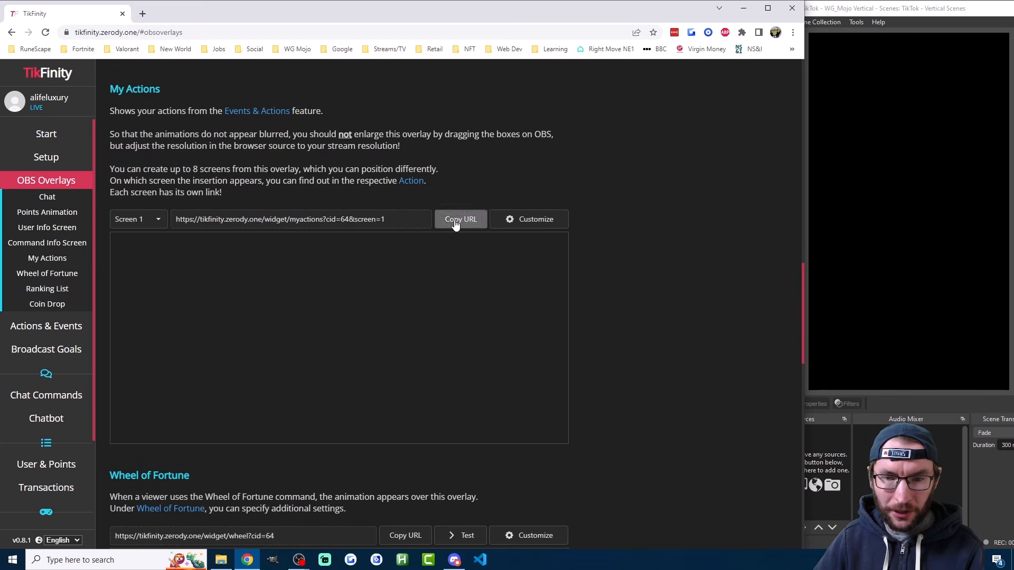
Step: Switch to OBS and add a new browser source named "Screen 1" to the Alerts Testing scene
click(860, 10)
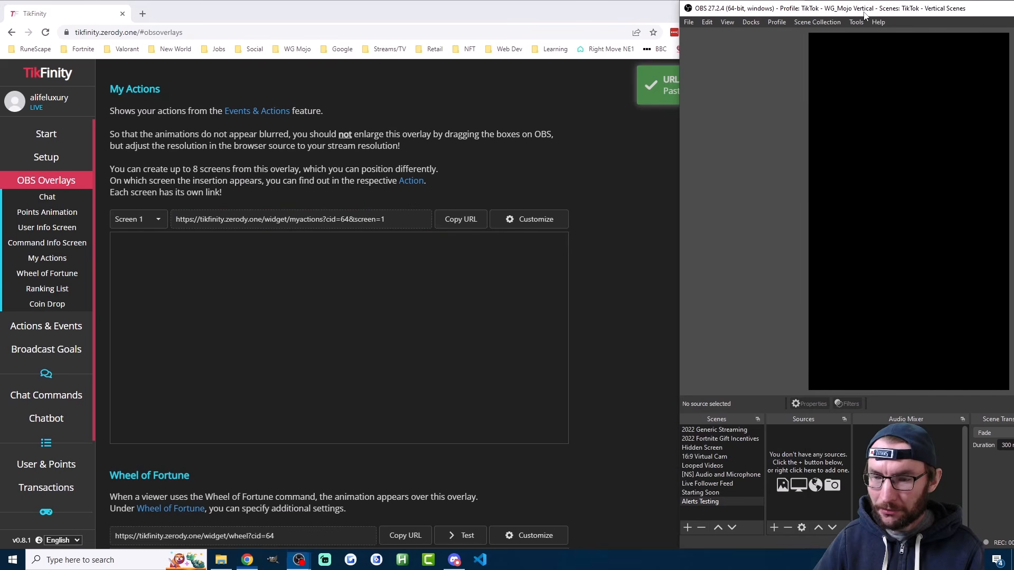
click(774, 528)
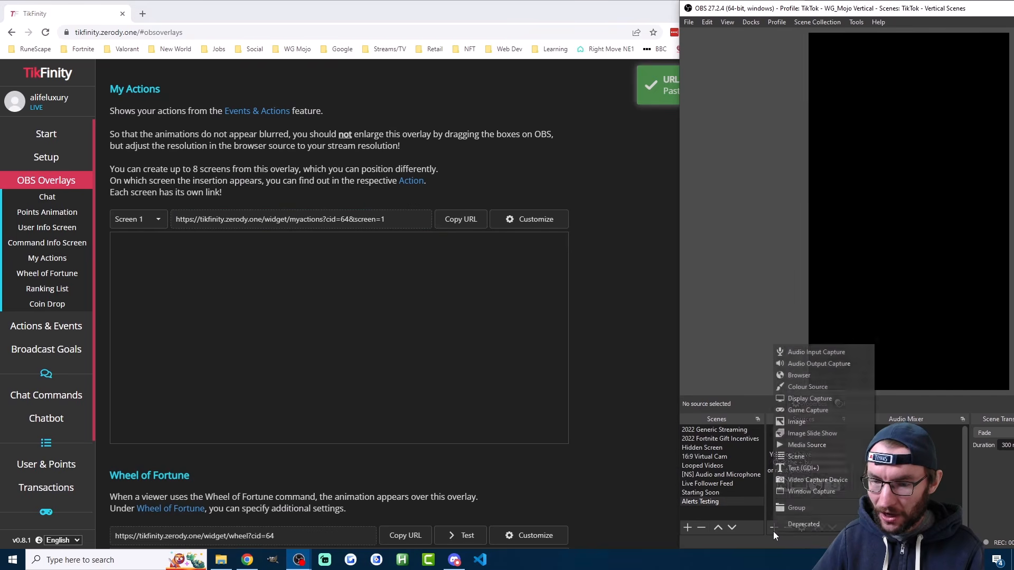
click(795, 375)
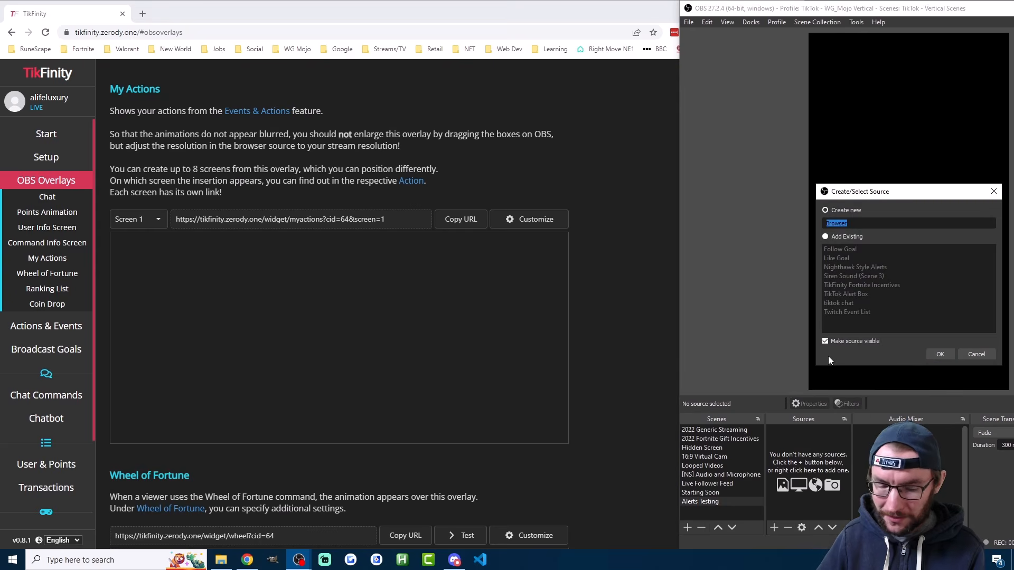
text(Screen 1)
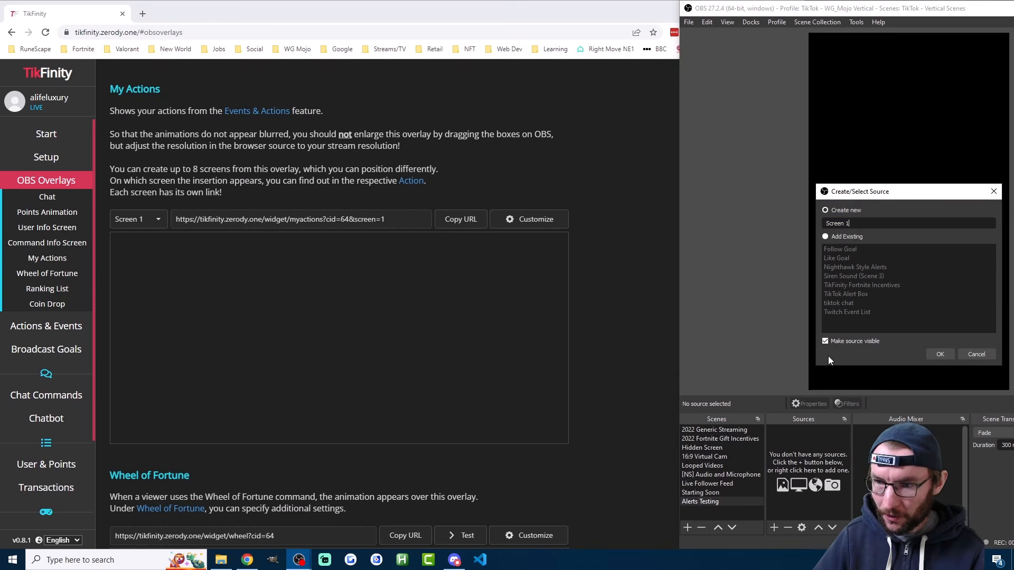
click(940, 354)
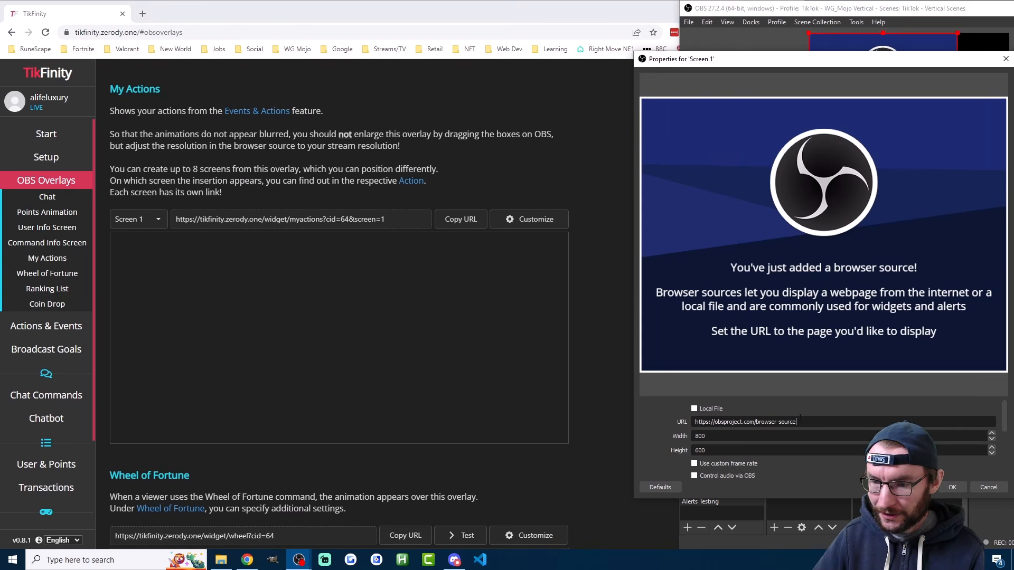
Step: Set the browser source's URL to the copied My Actions overlay link and its width to 1080, and apply
key(ctrl+v)
key(Tab)
text(1080)
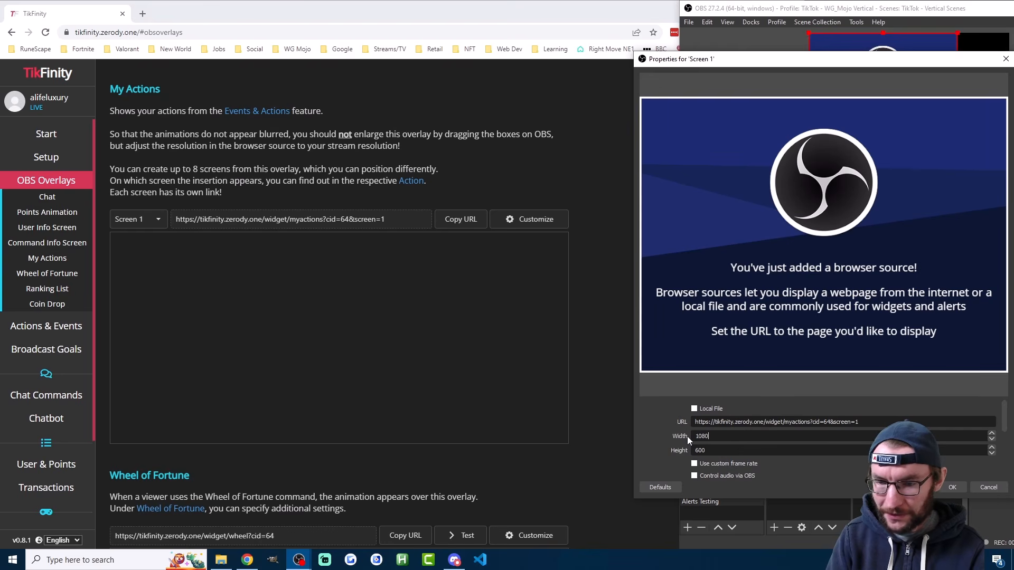
click(950, 486)
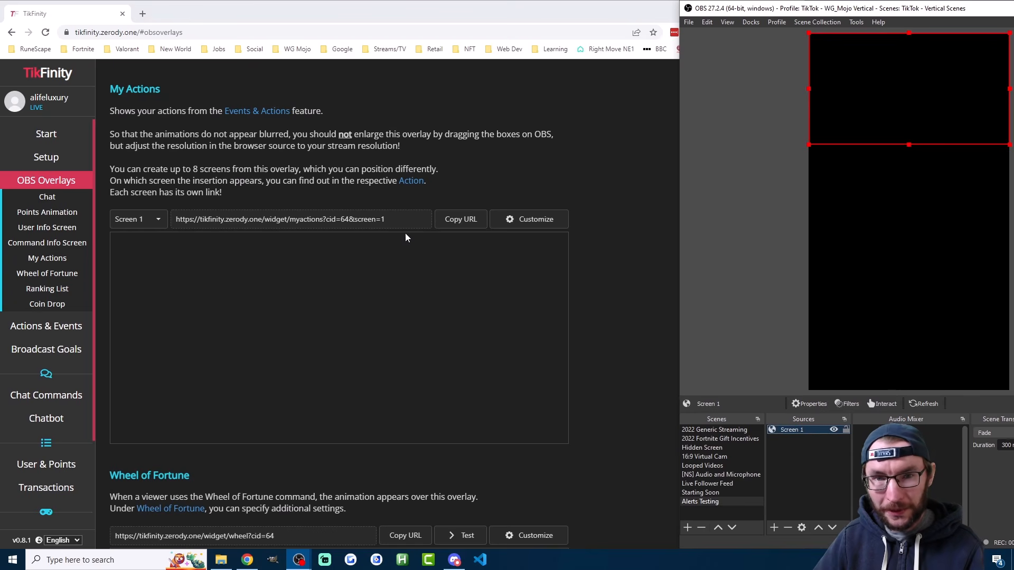
Step: Switch back to TikFinity and play the New Follower action to test the alert in OBS
click(53, 327)
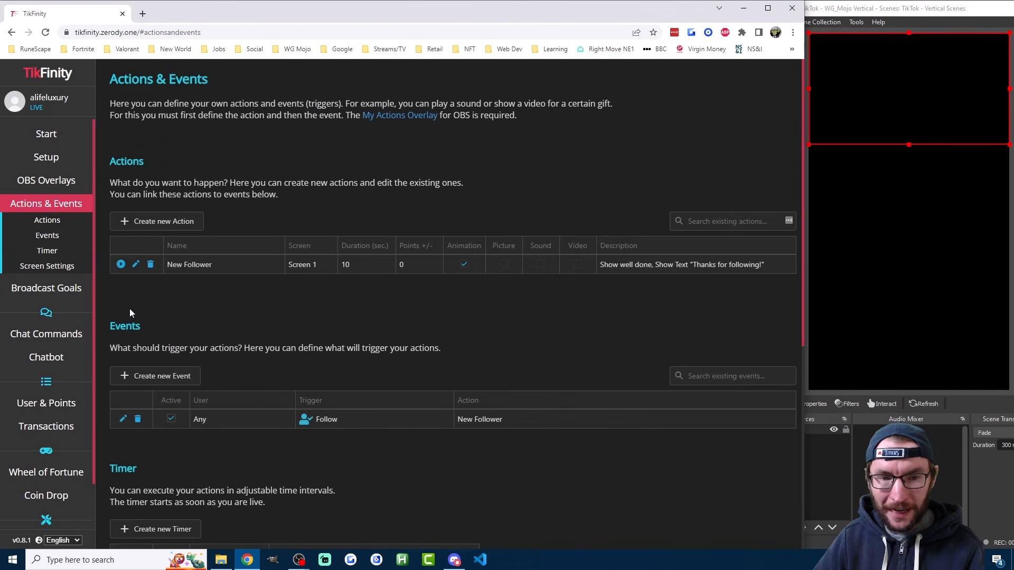
click(121, 264)
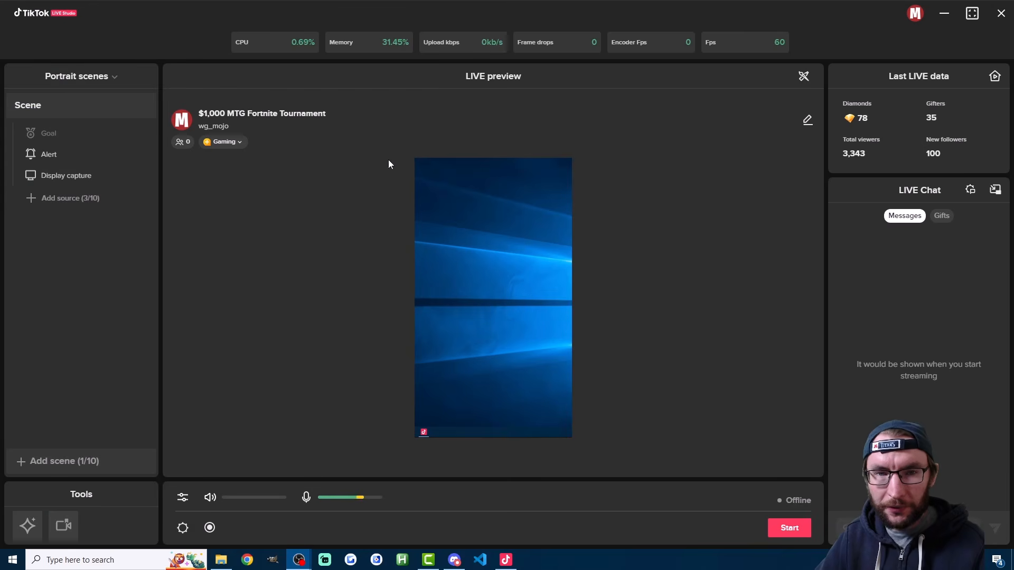
Step: In TikTok LIVE Studio, begin adding a link source to the portrait scene and enable its custom resolution
click(35, 199)
click(184, 369)
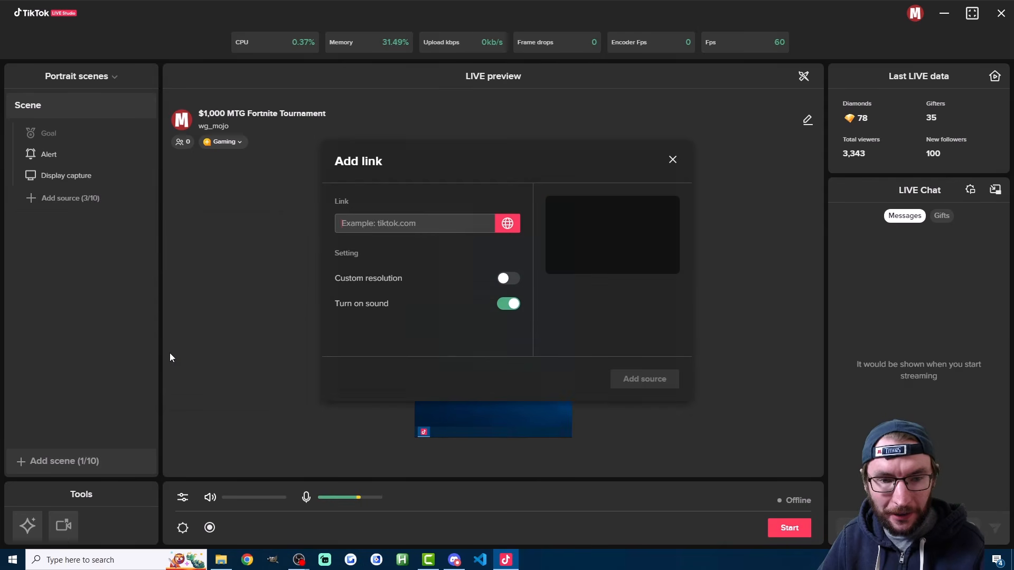
click(389, 222)
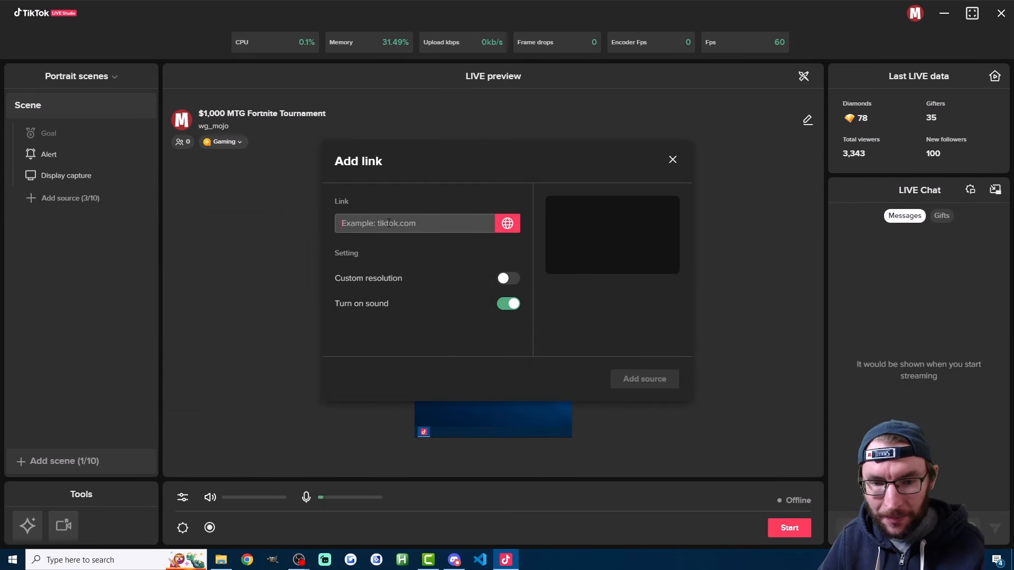
click(507, 279)
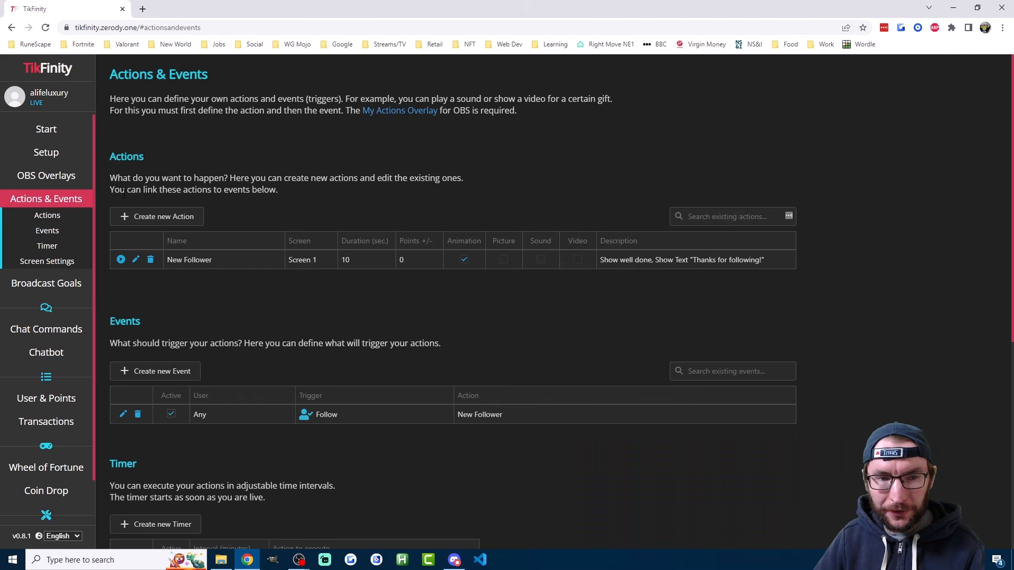
Step: Start a new action named "New Gifts" and enable its Show User + Text option
click(158, 218)
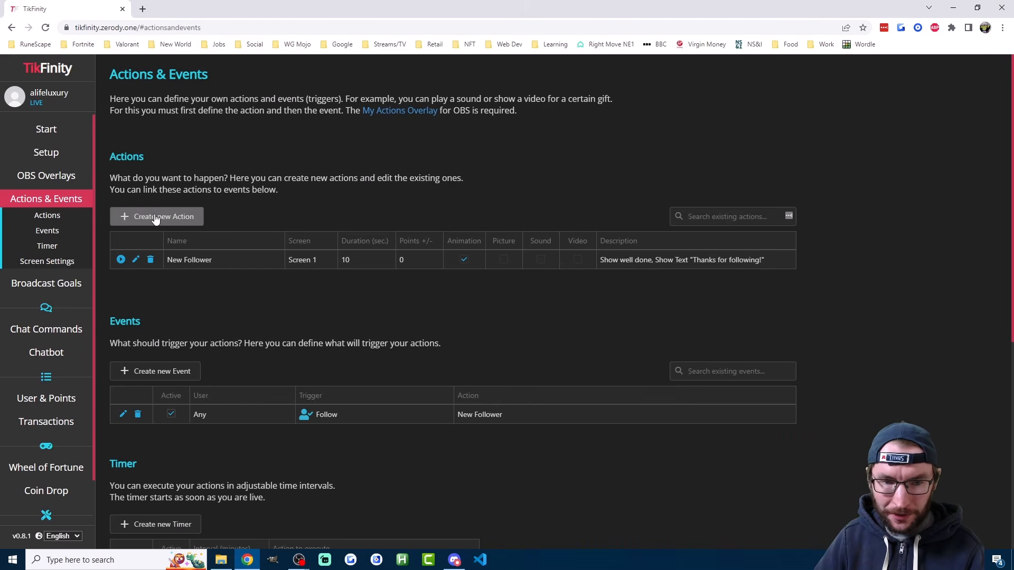
click(175, 225)
click(174, 224)
click(407, 145)
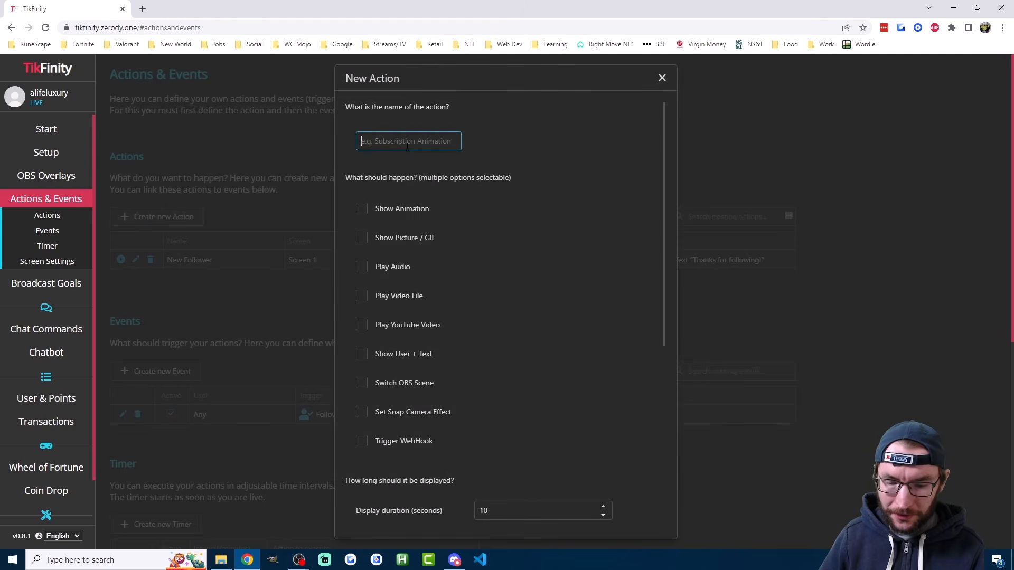
text(New Gifts)
click(406, 343)
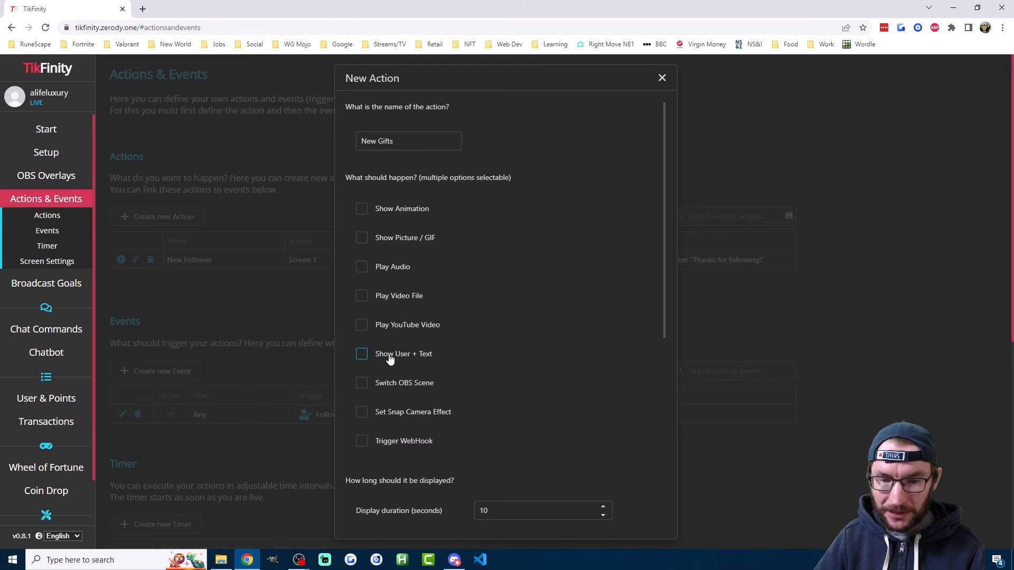
click(389, 356)
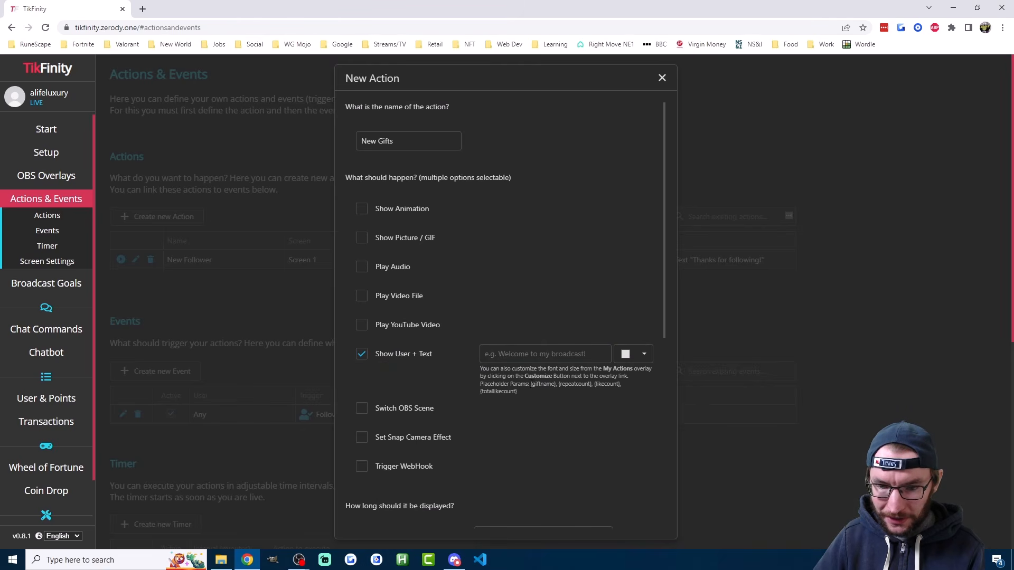
drag(530, 384, 591, 384)
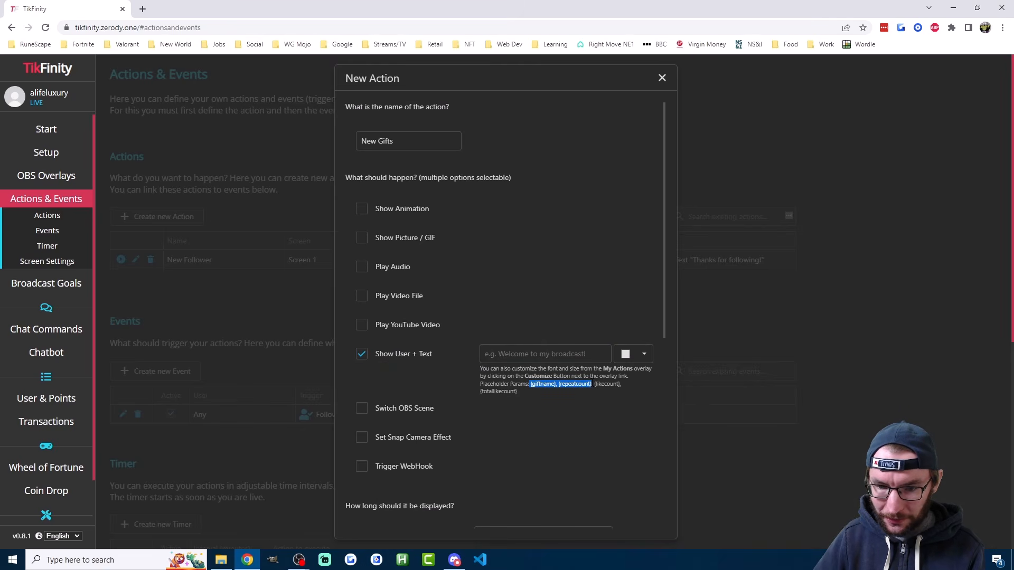
key(ctrl+c)
click(529, 351)
key(ctrl+v)
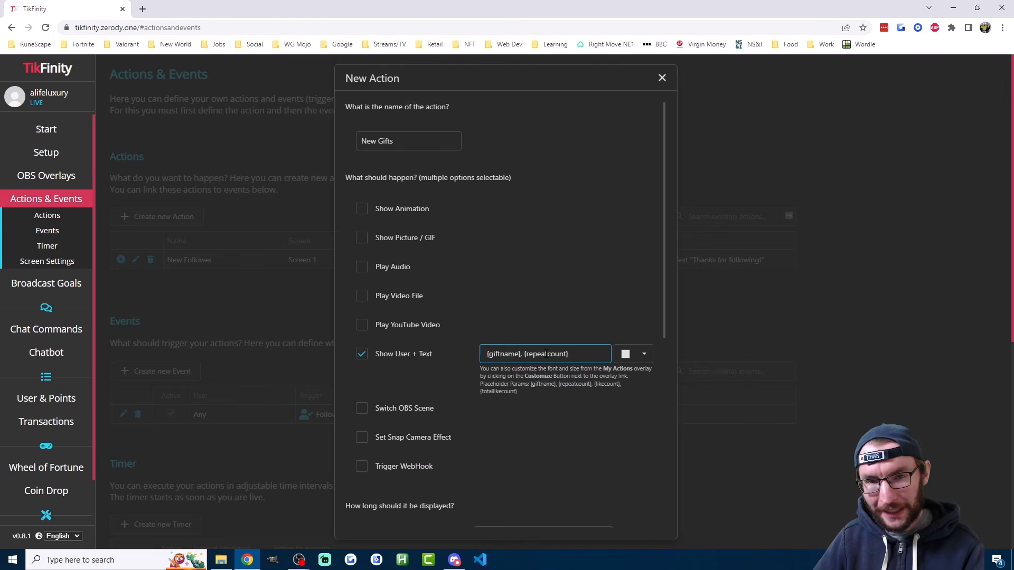
key(ctrl+a)
key(BackSpace)
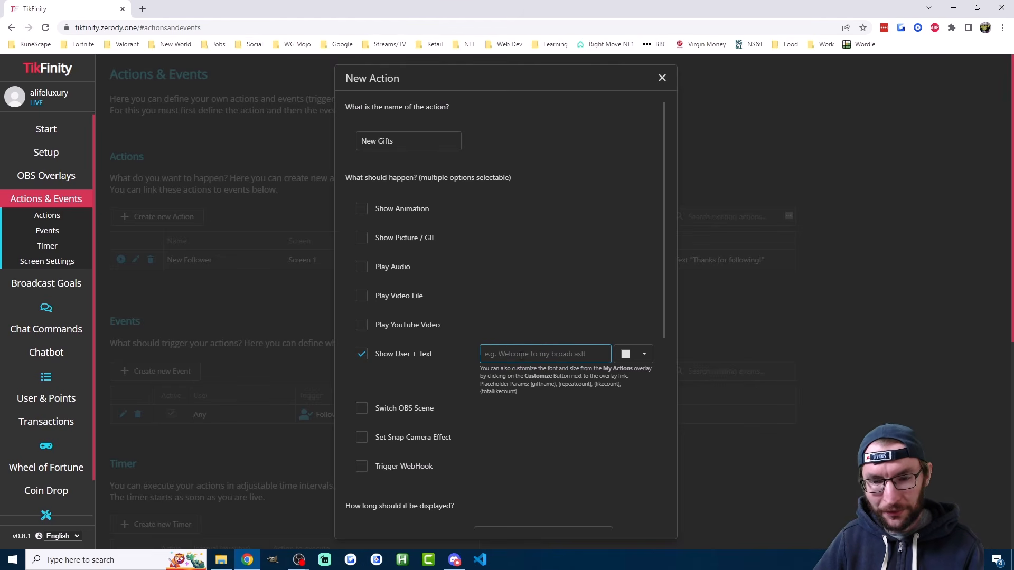
Step: Begin the action's display text with "sent {repeatcount} x", reusing the placeholder from the parameter hint
text(sent)
drag(557, 384, 589, 385)
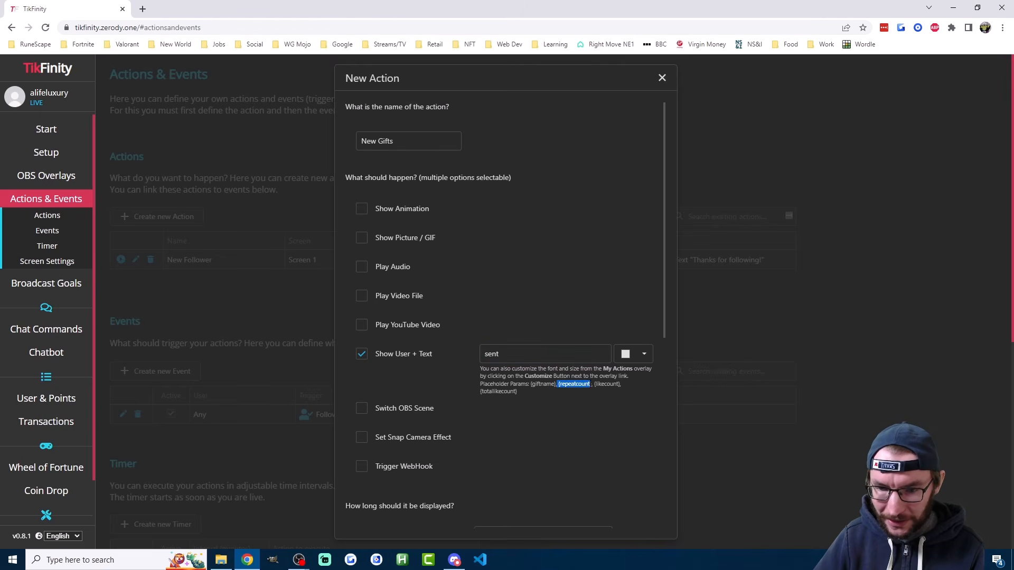
click(504, 353)
key(ctrl+v)
click(502, 353)
key(BackSpace)
click(566, 353)
text(x)
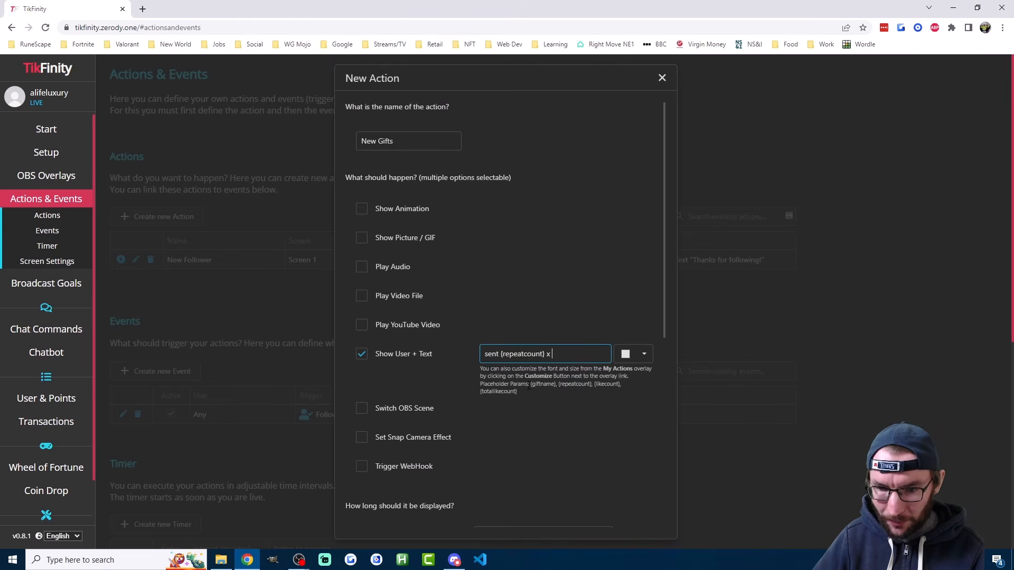
Step: Append the {giftname} placeholder to the end of the action's display text
drag(531, 385, 555, 384)
click(575, 354)
key(ctrl+v)
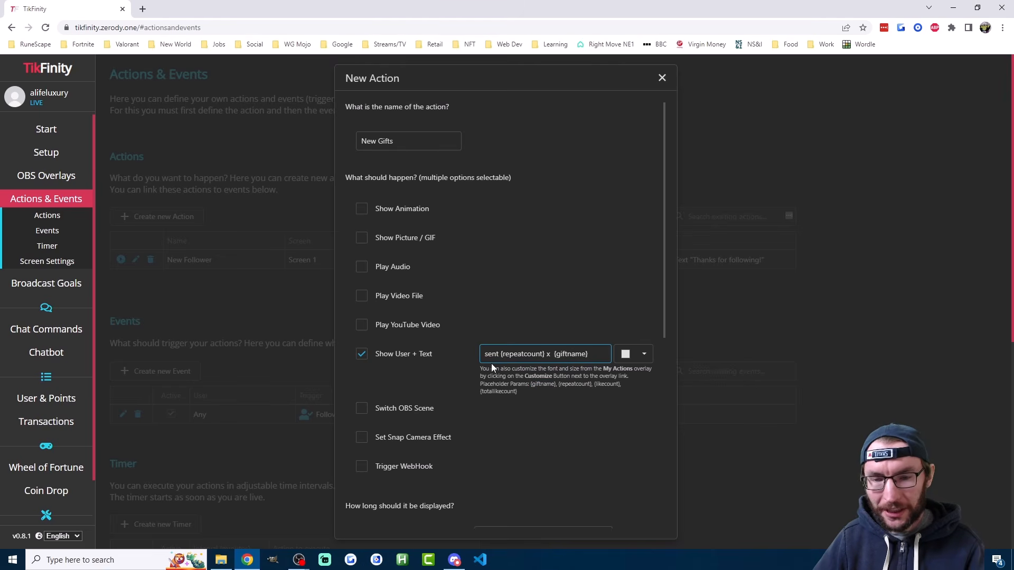
drag(553, 353, 589, 354)
click(641, 354)
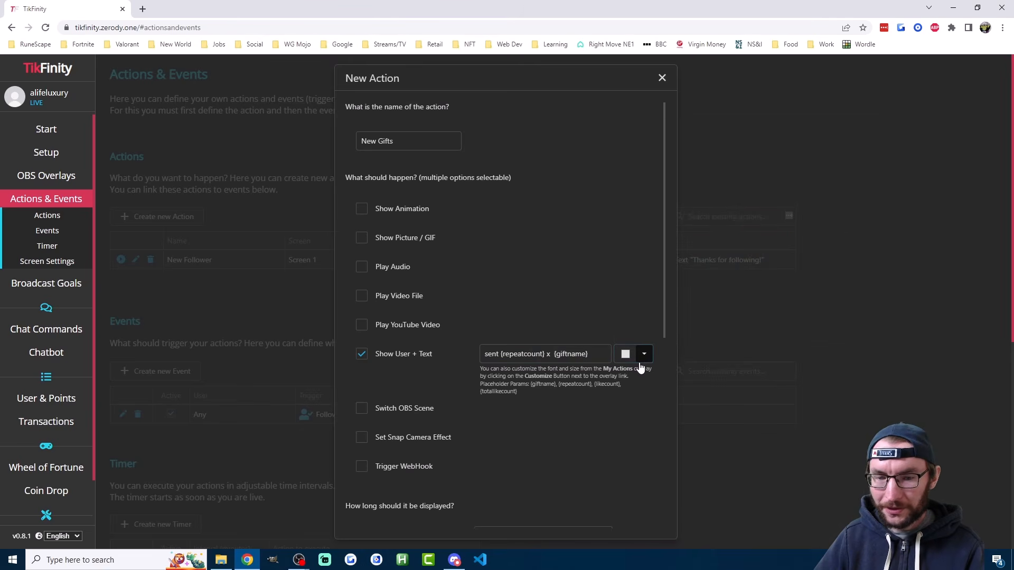
Step: Enable Play Audio with the sound file theChampions.mp3 and save the New Gifts action
click(384, 270)
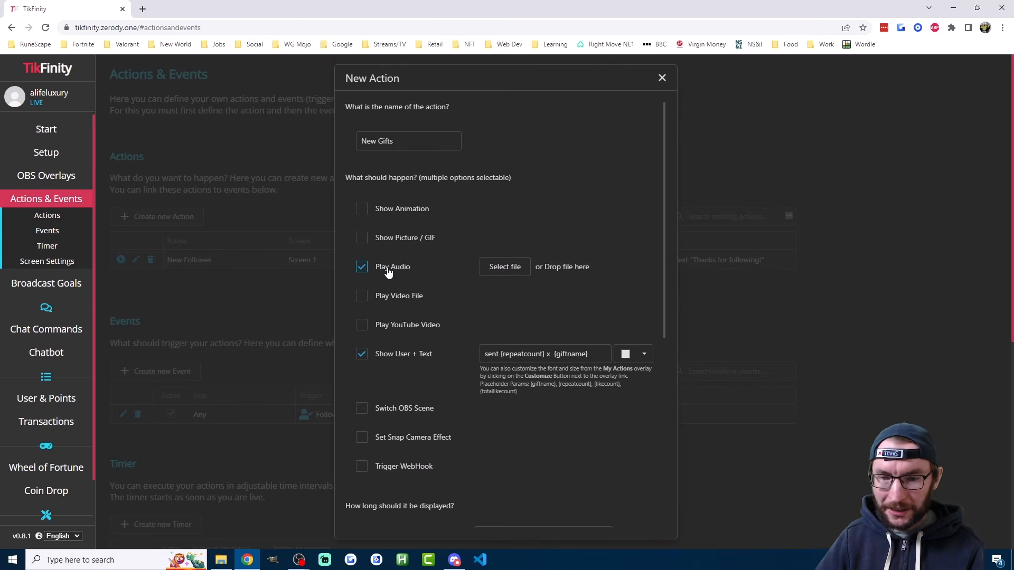
click(523, 273)
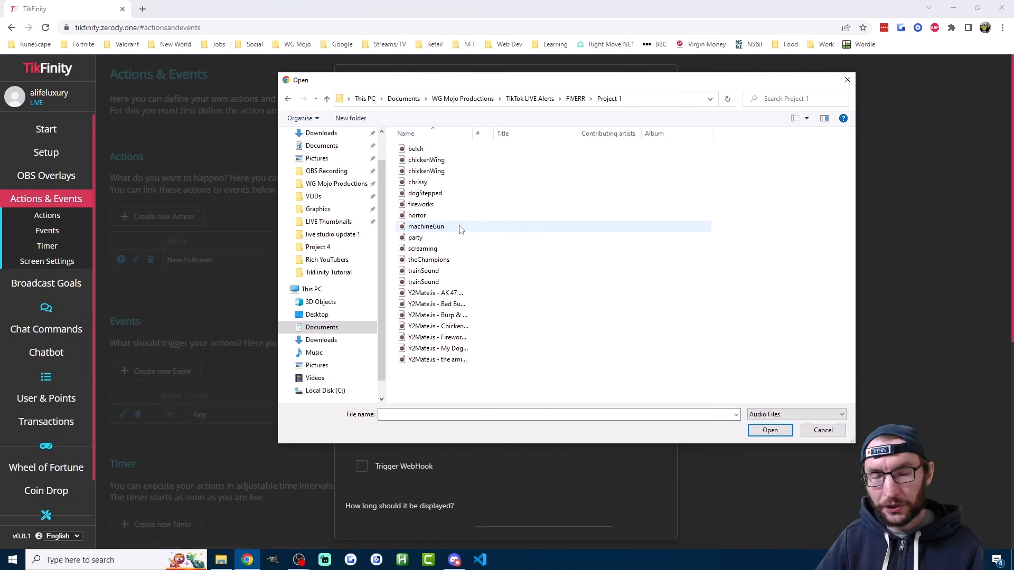
double_click(441, 259)
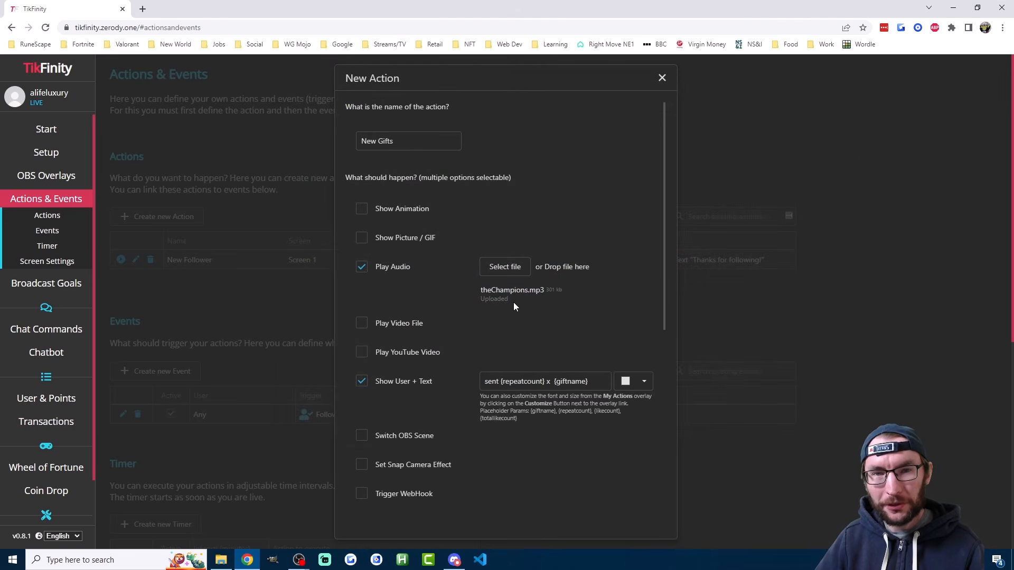
scroll(515, 306, down, 7)
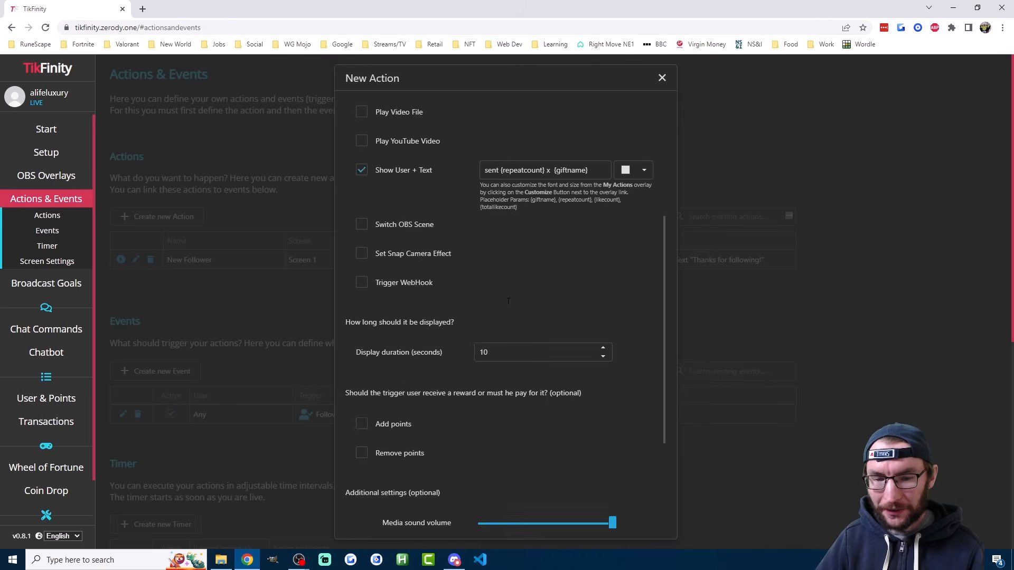
scroll(493, 301, up, 1)
click(499, 248)
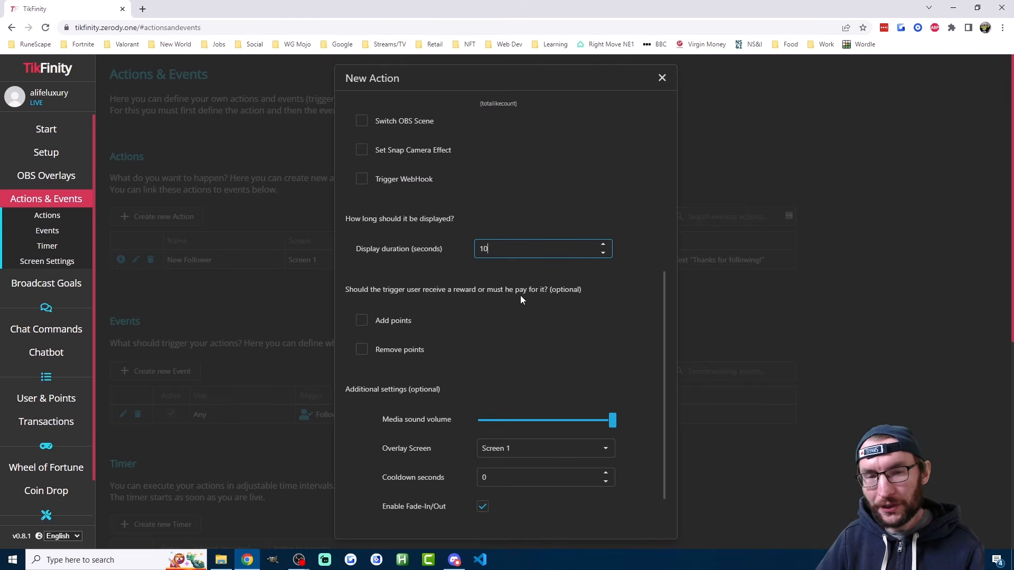
scroll(491, 316, down, 2)
click(448, 505)
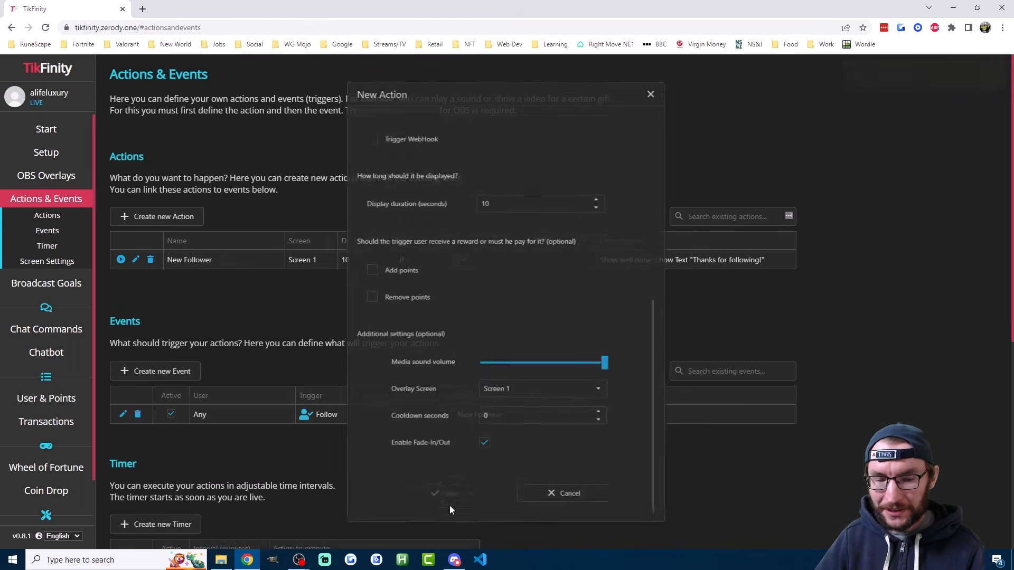
Step: Start a new event for everyone, triggered by sending a gift with a minimum value of 1 coin
click(168, 391)
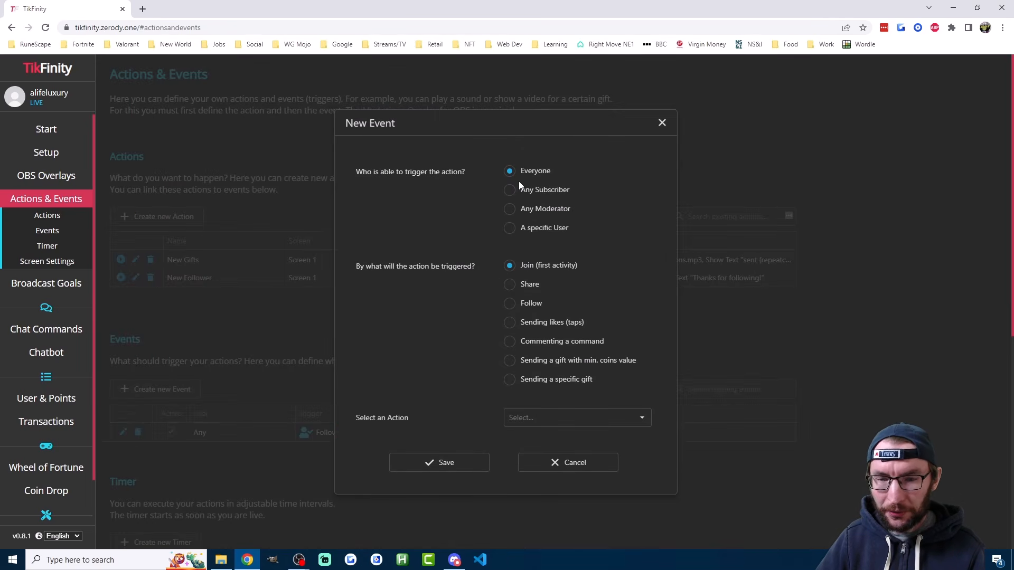
click(512, 362)
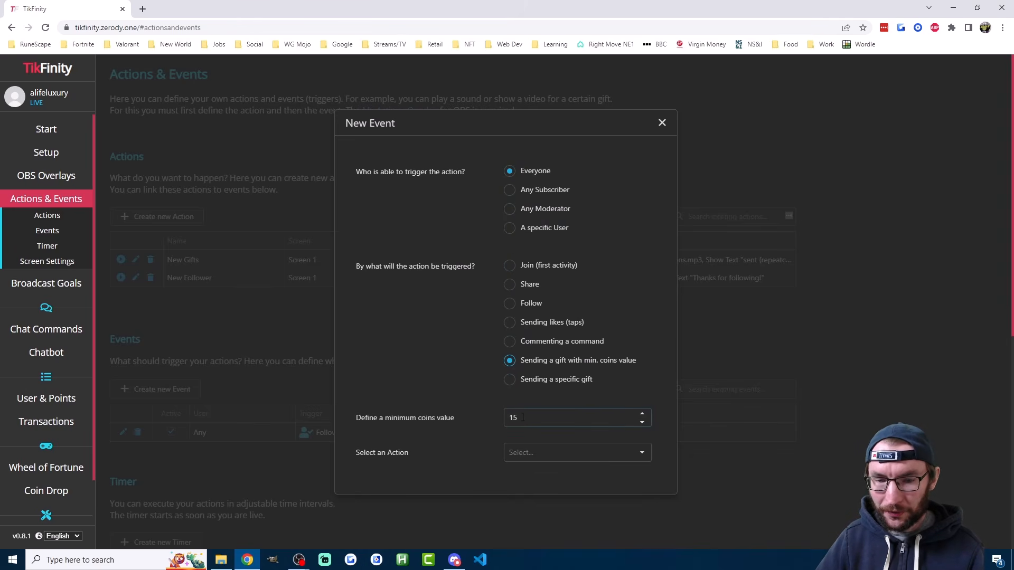
click(524, 417)
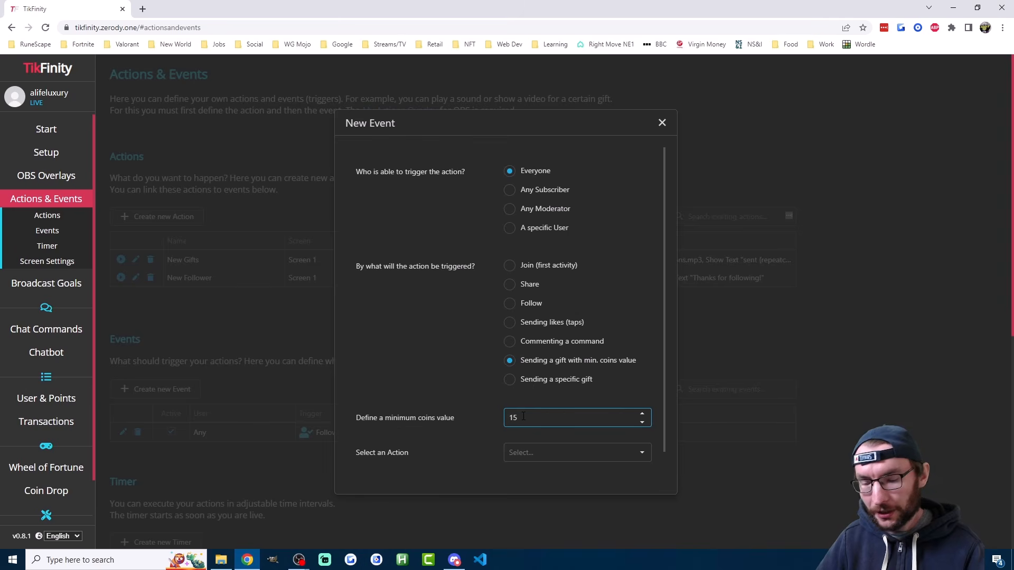
click(426, 337)
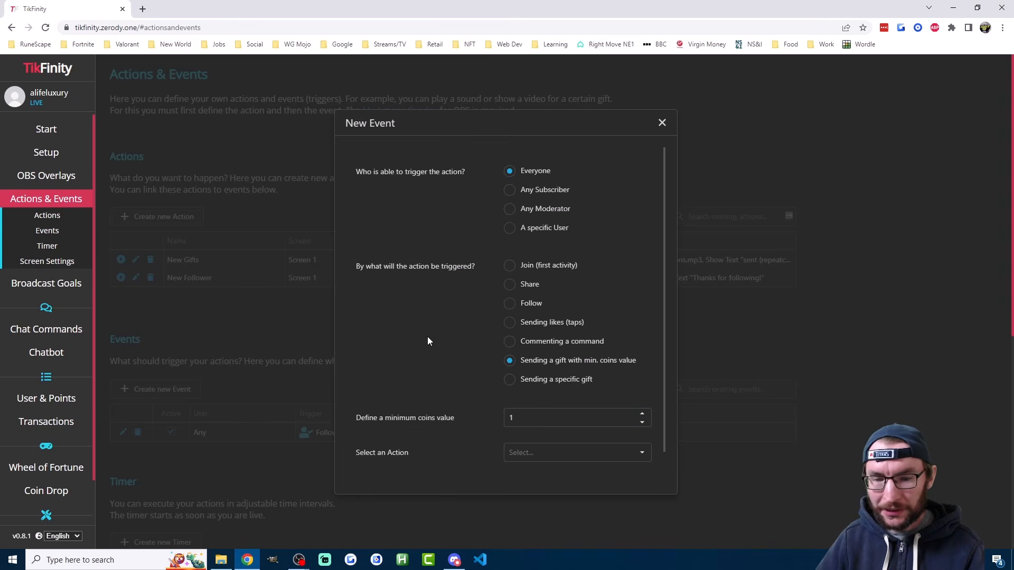
scroll(440, 333, down, 1)
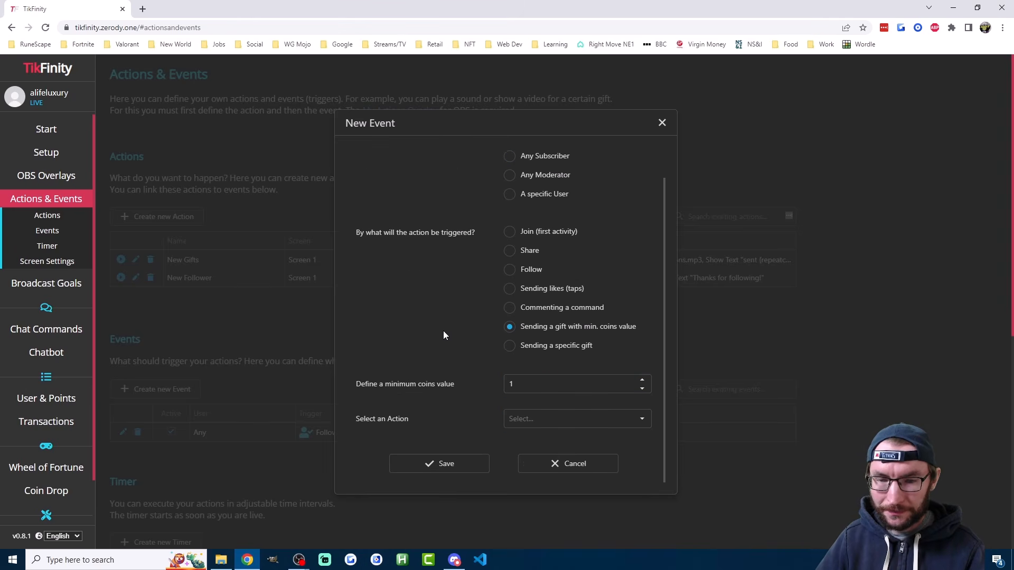
Step: Try the specific gift trigger for the event and browse the list of available gifts
click(524, 350)
click(547, 385)
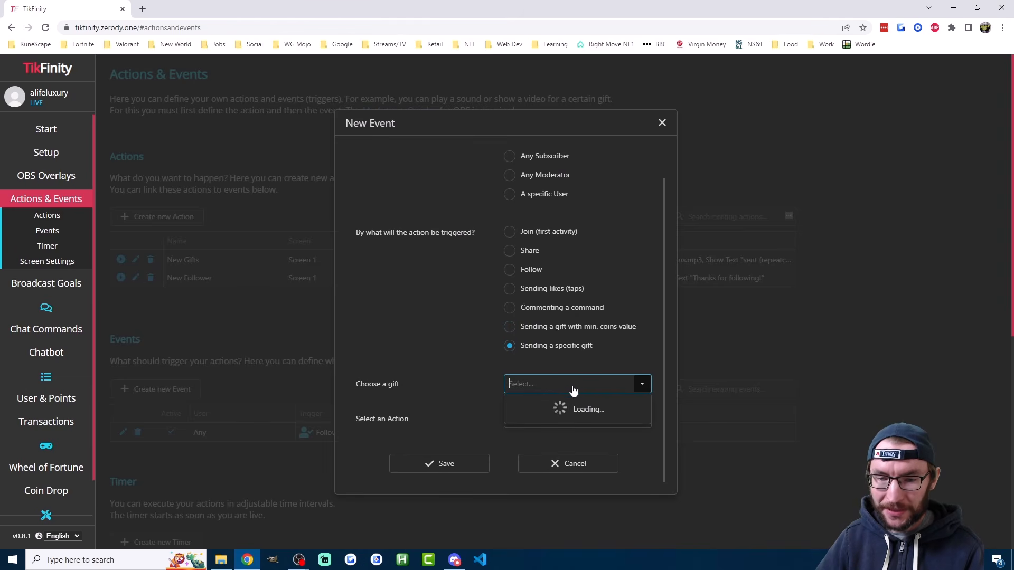
scroll(570, 370, down, 2)
click(443, 315)
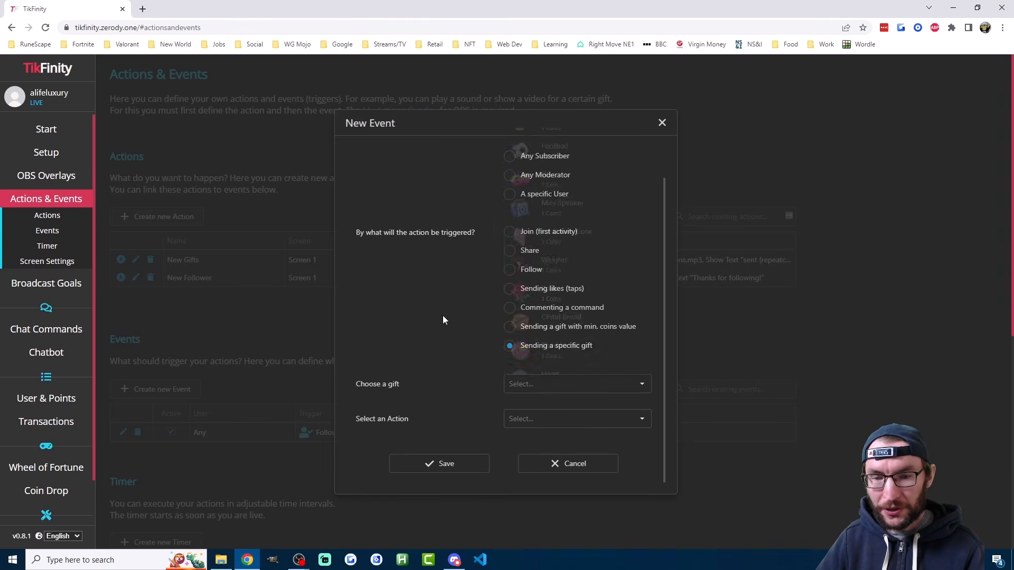
Step: Set the event trigger to a gift with minimum coins value, assign the New Gifts action, and save the event
click(530, 329)
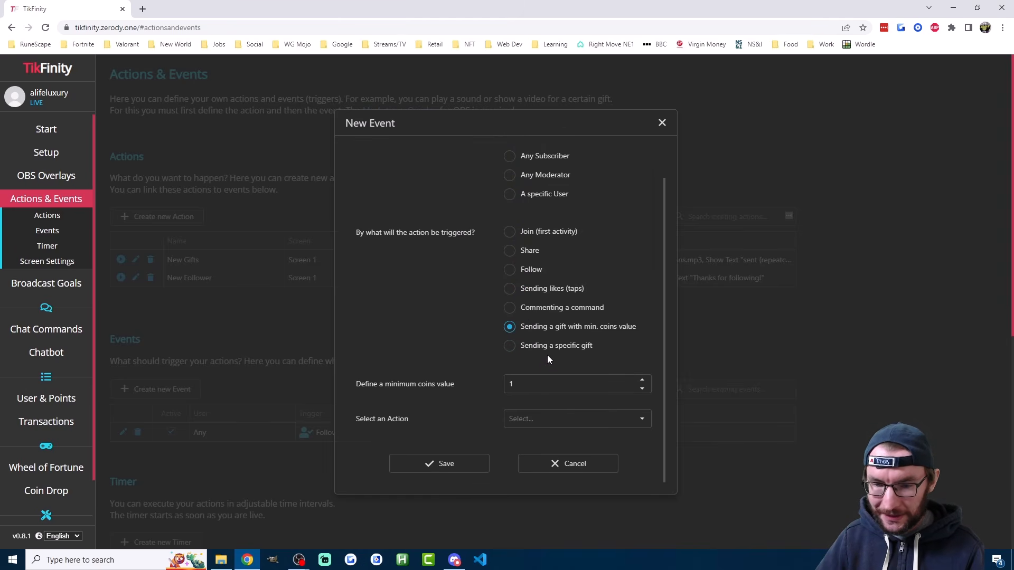
click(544, 420)
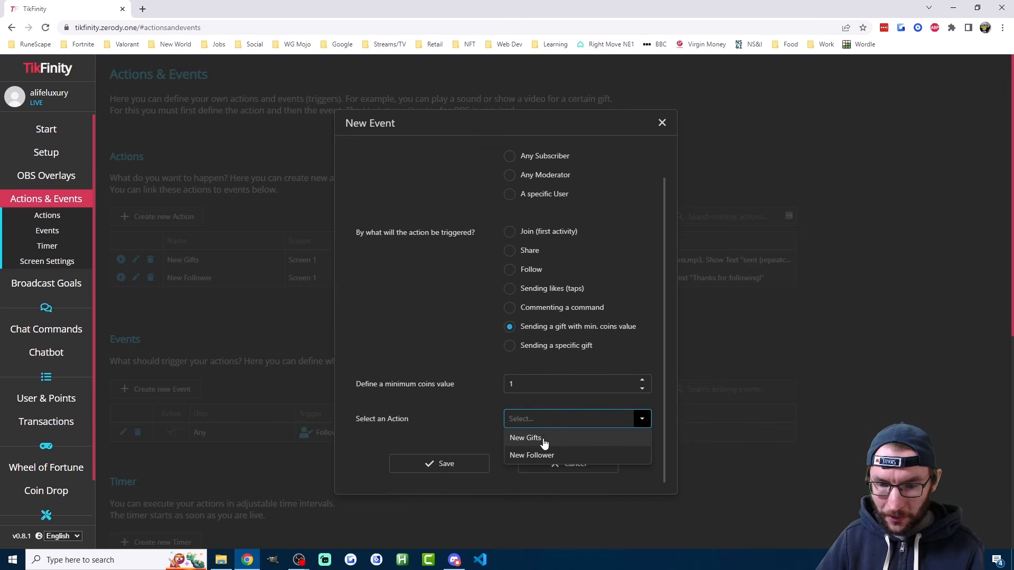
click(538, 440)
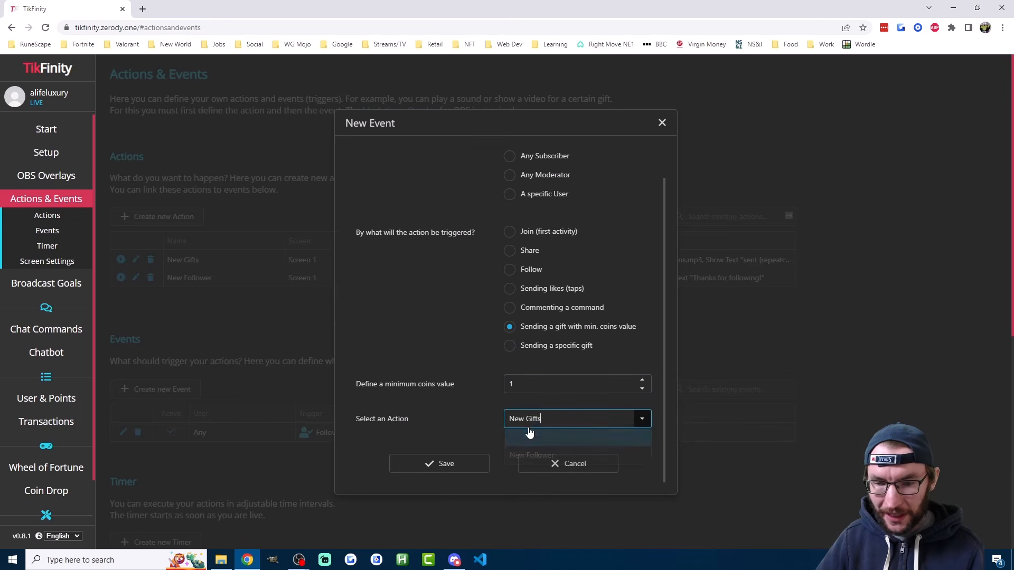
click(447, 464)
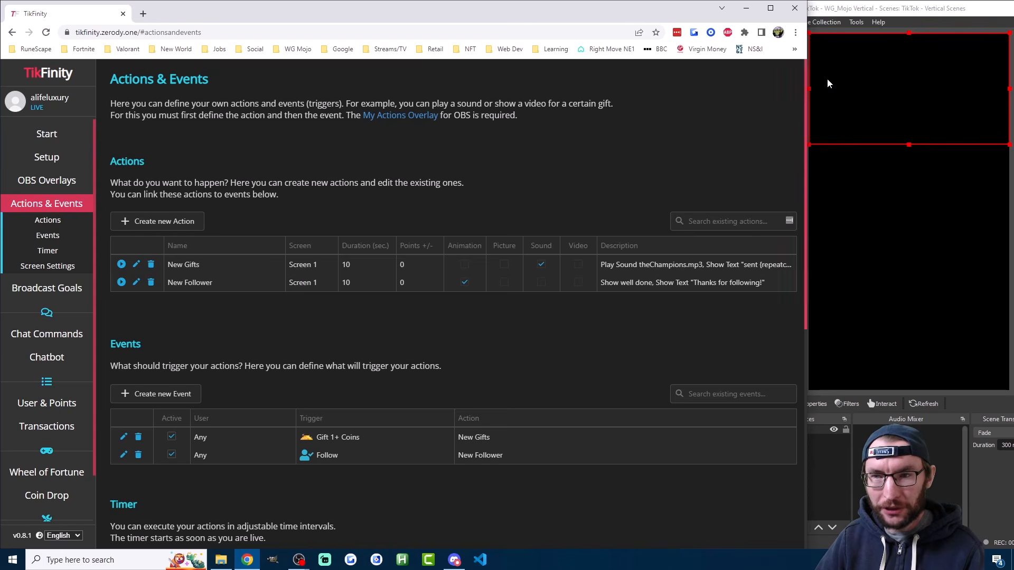
Step: Check the Screen 1 source in OBS, then return to TikFinity and assign the New Gifts action to Screen 2
click(860, 29)
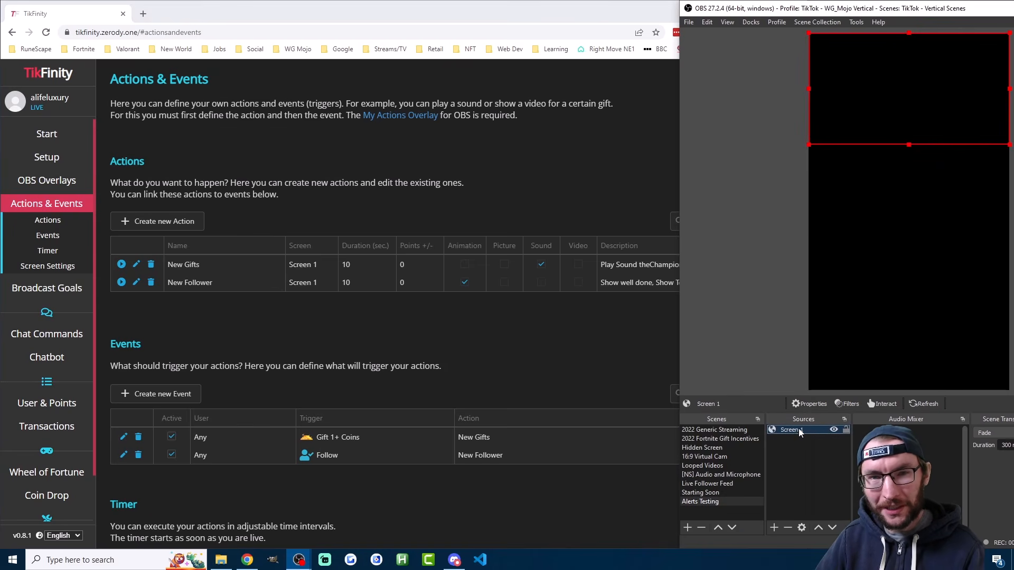
click(604, 13)
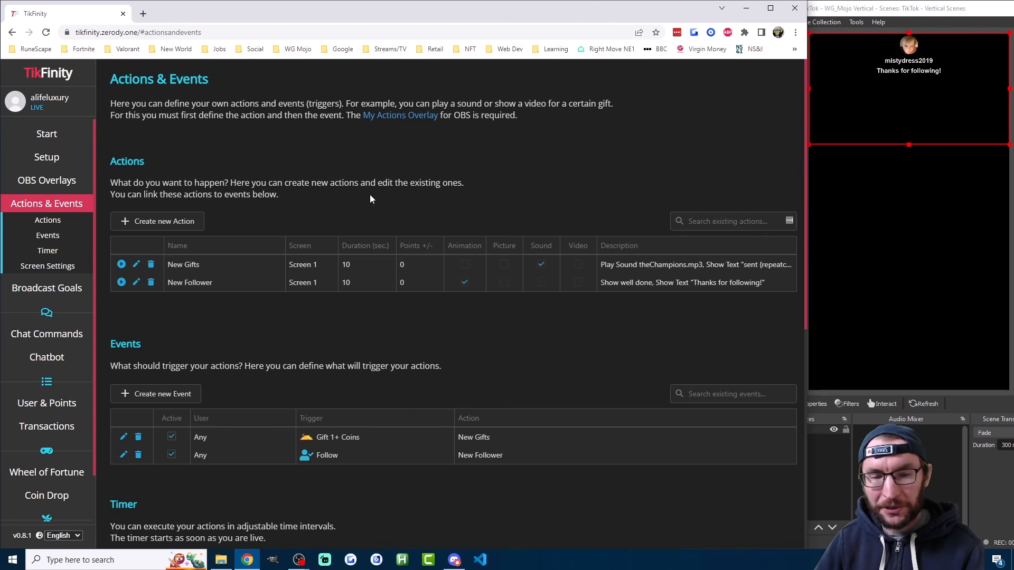
click(321, 266)
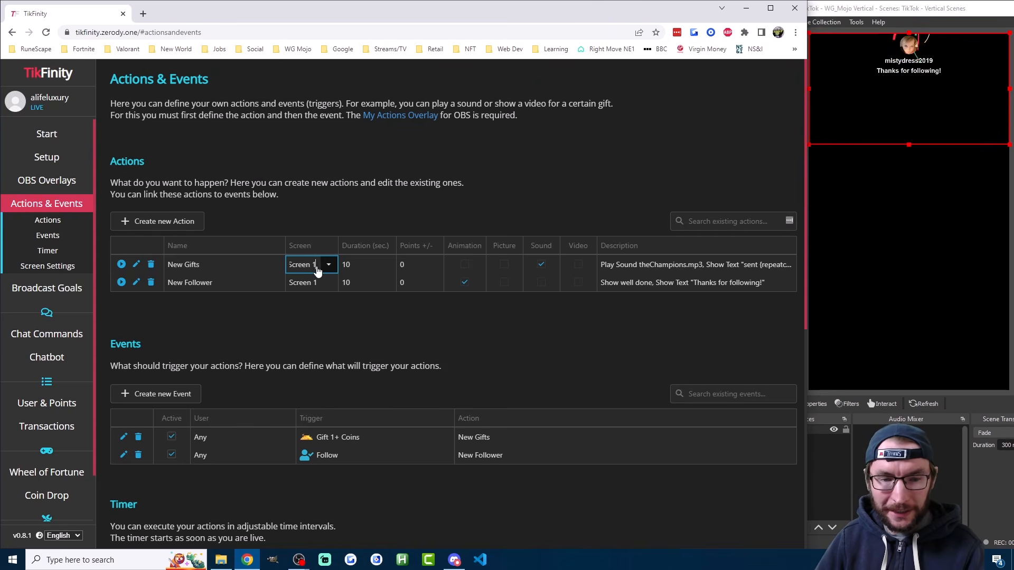
click(327, 268)
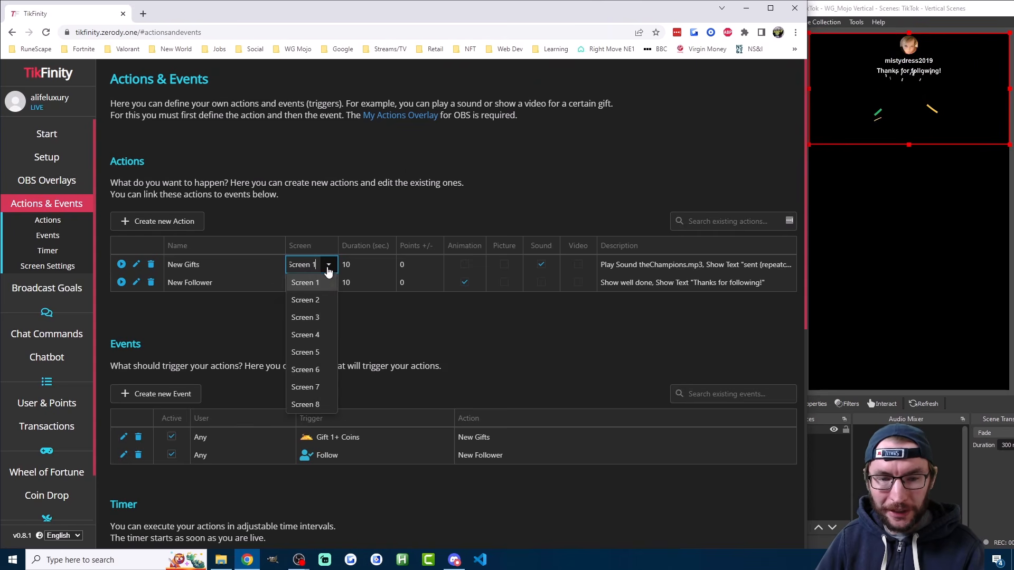
click(313, 306)
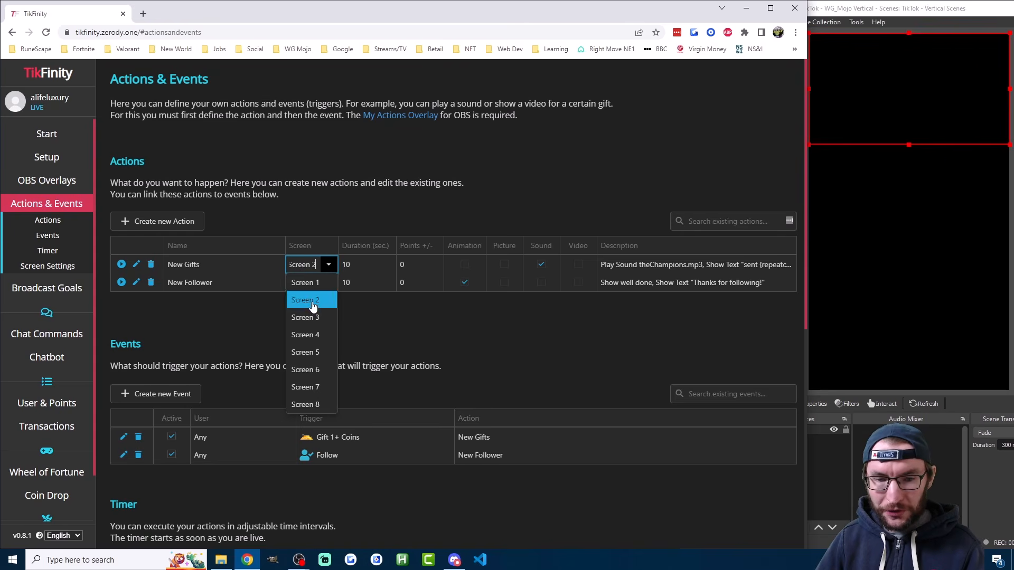
Step: Select Screen 2 for the My Actions overlay and copy its URL
click(56, 183)
scroll(293, 364, down, 15)
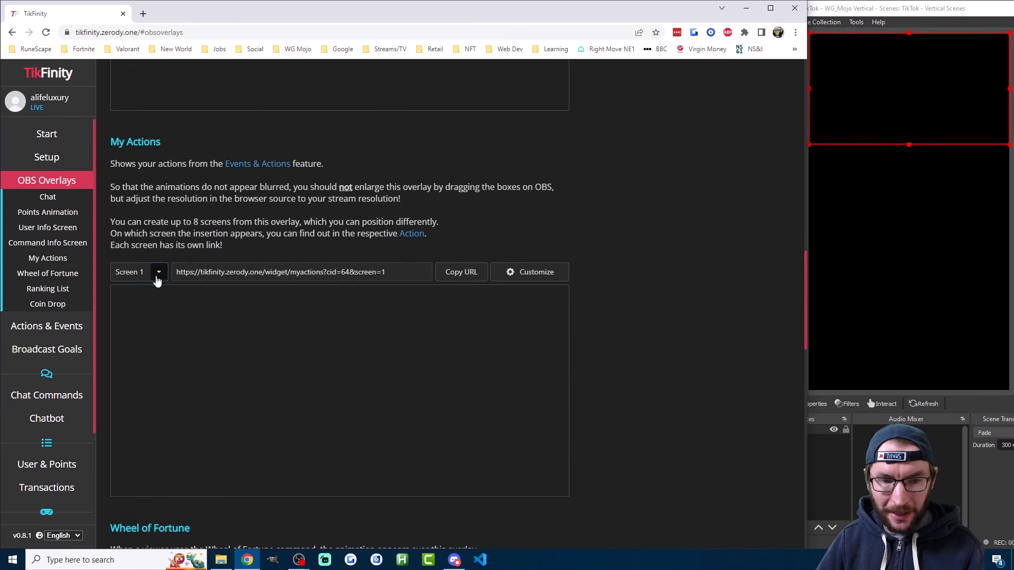
click(153, 273)
click(142, 309)
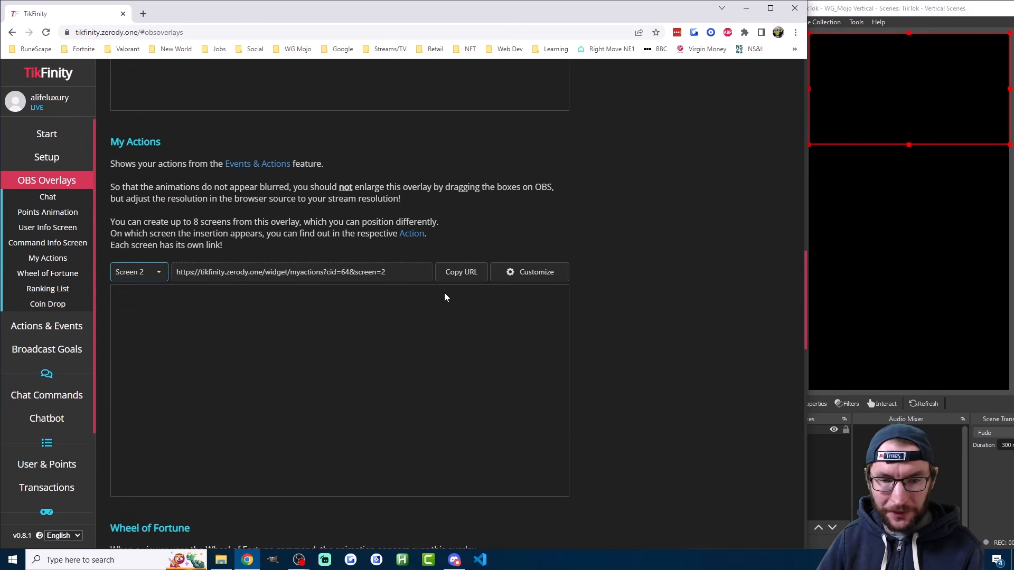
click(461, 272)
Step: Switch to OBS and create a new browser source named Screen 2 in the Alerts Testing scene
click(299, 560)
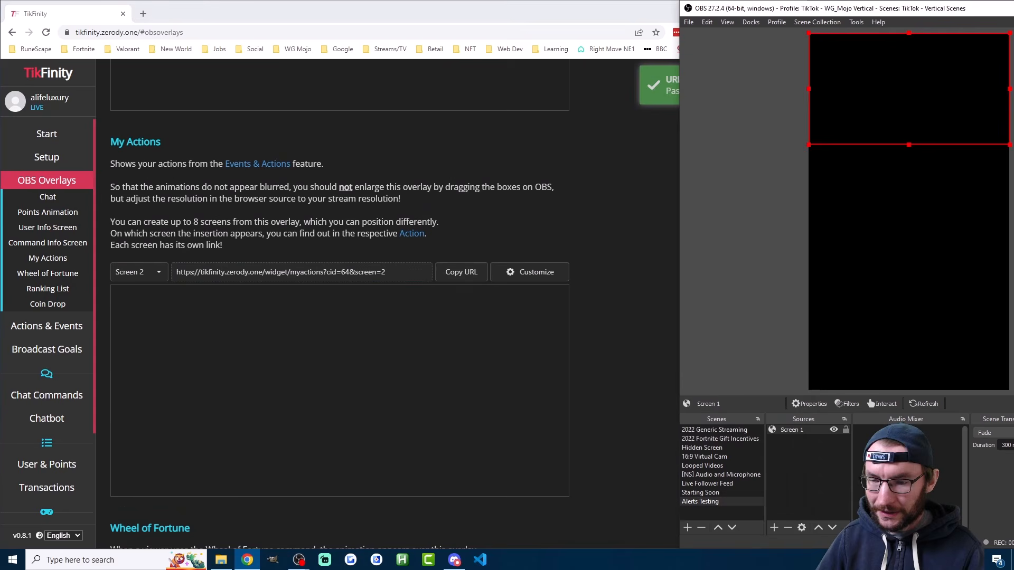
click(773, 526)
click(801, 374)
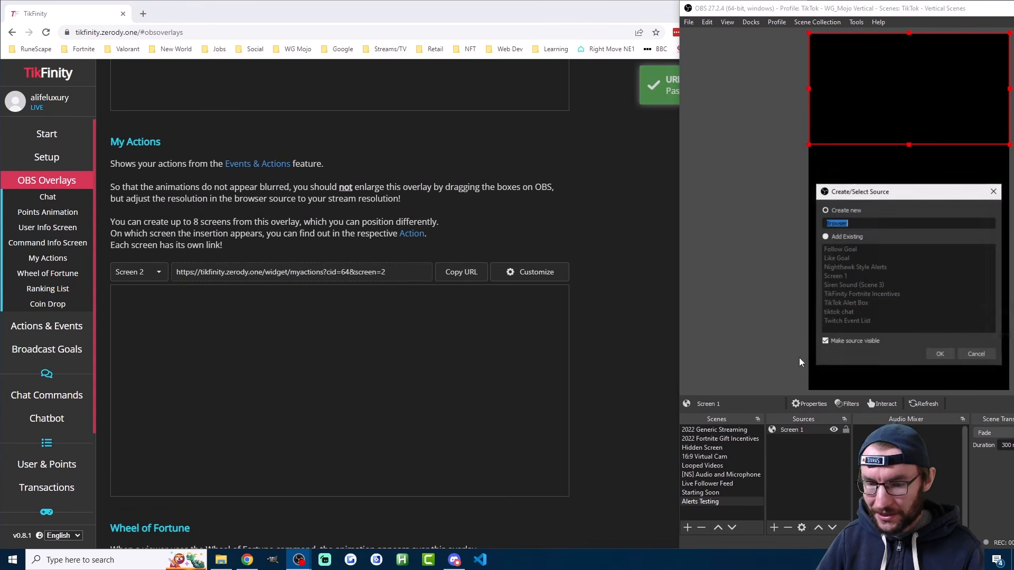
text(Screen 2)
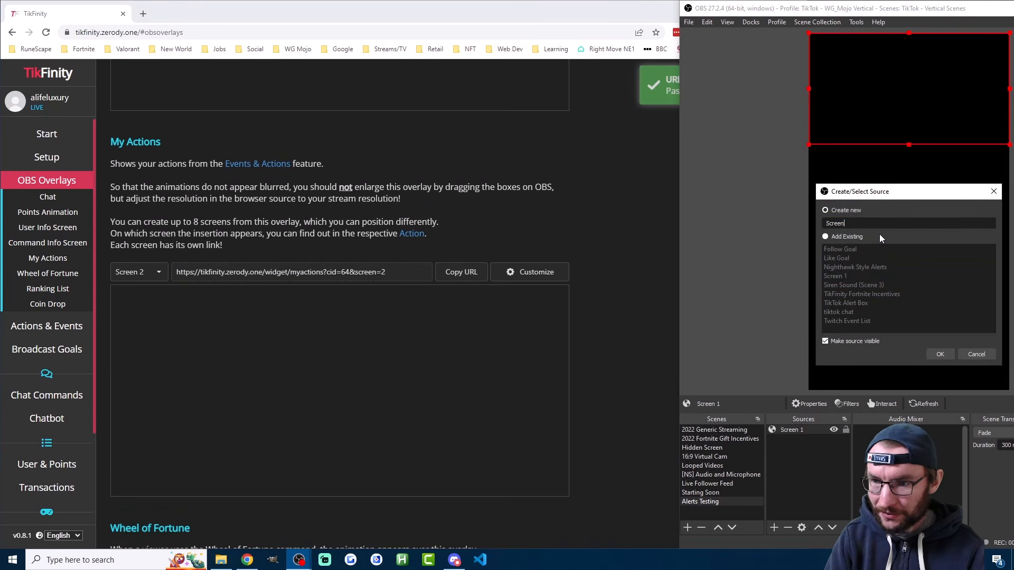
click(935, 355)
Step: Give the Screen 2 source the copied overlay URL and a width of 1080, and place it directly below Screen 1 on the canvas
drag(782, 421, 666, 438)
key(ctrl+v)
text(1080)
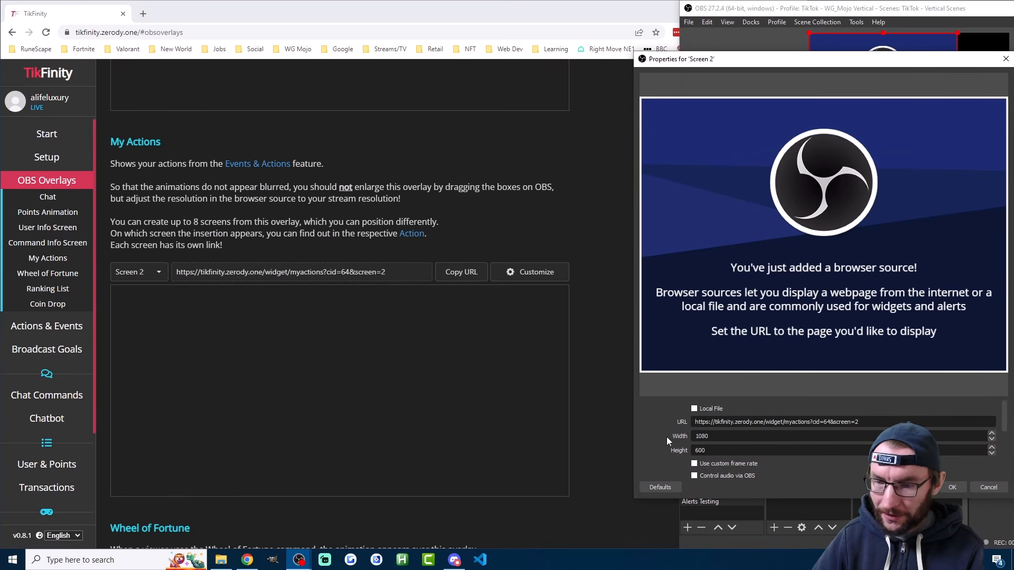
click(954, 487)
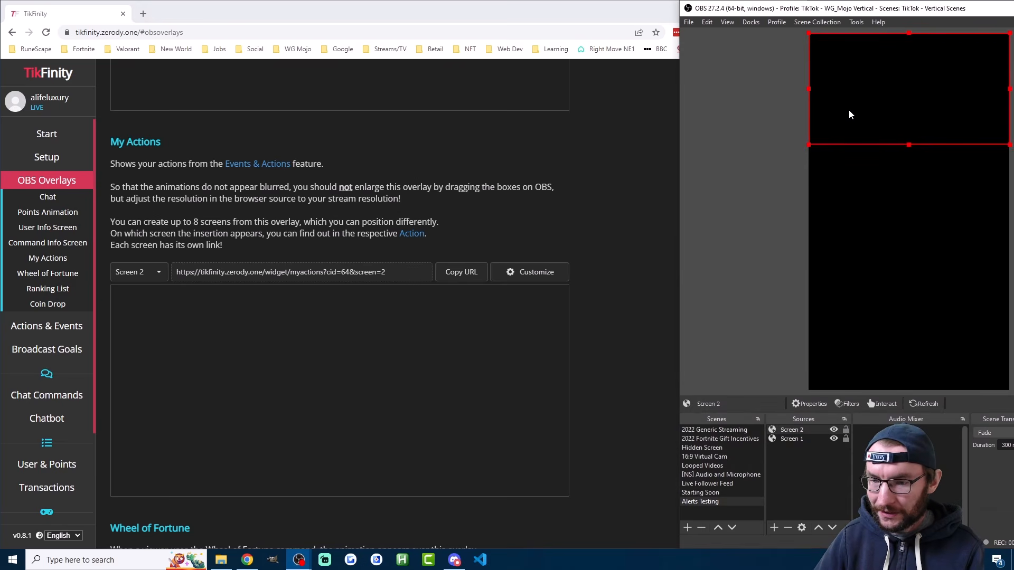
drag(848, 113, 848, 220)
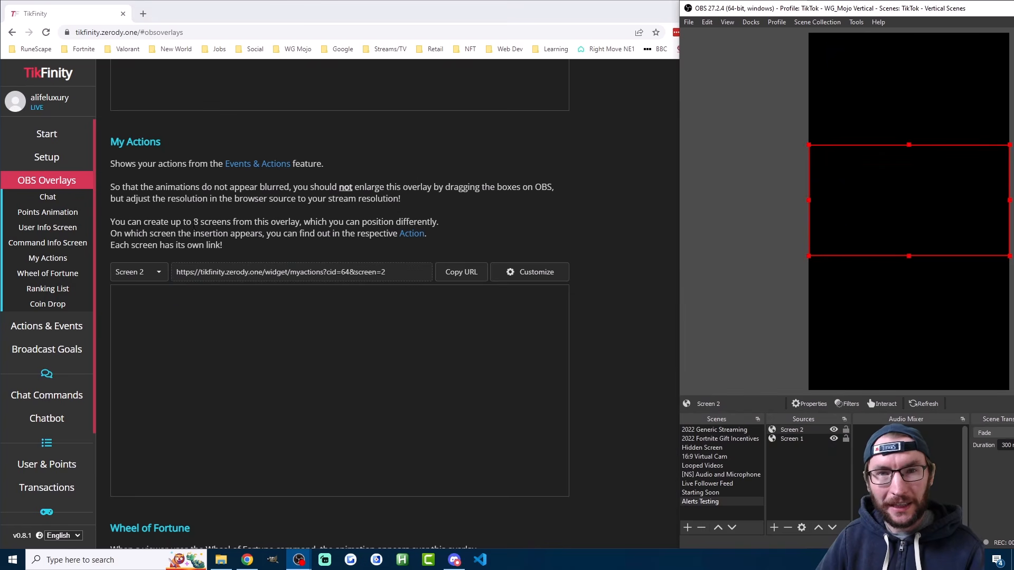
Step: Return to TikFinity's Actions & Events and test-run the New Follower and New Gifts actions
click(56, 328)
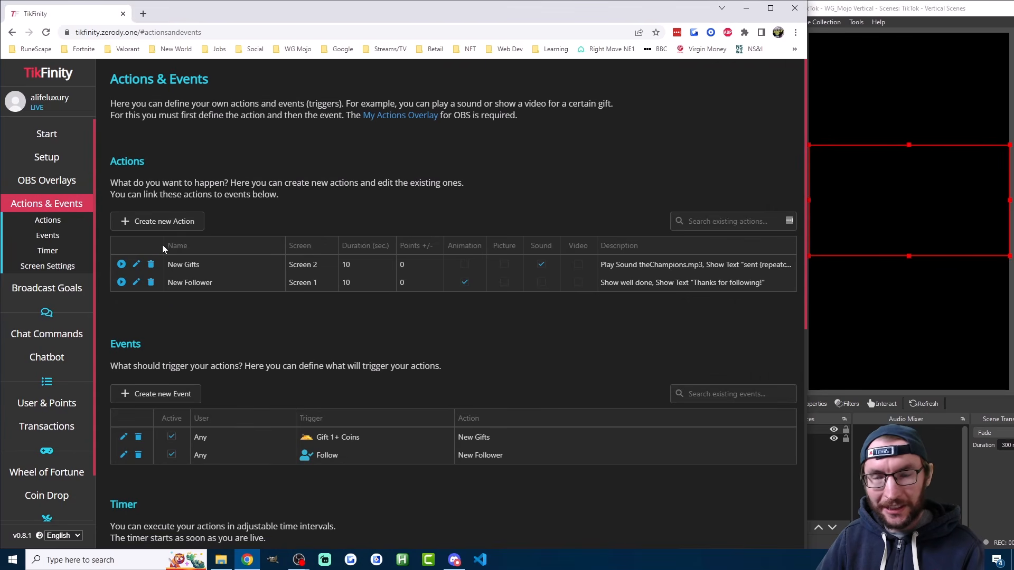
click(122, 282)
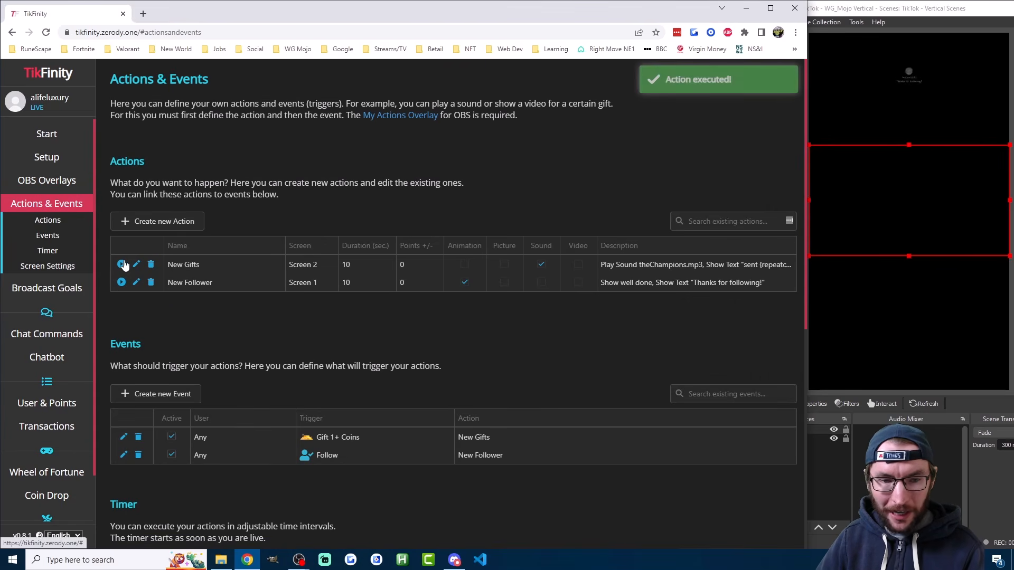
click(121, 265)
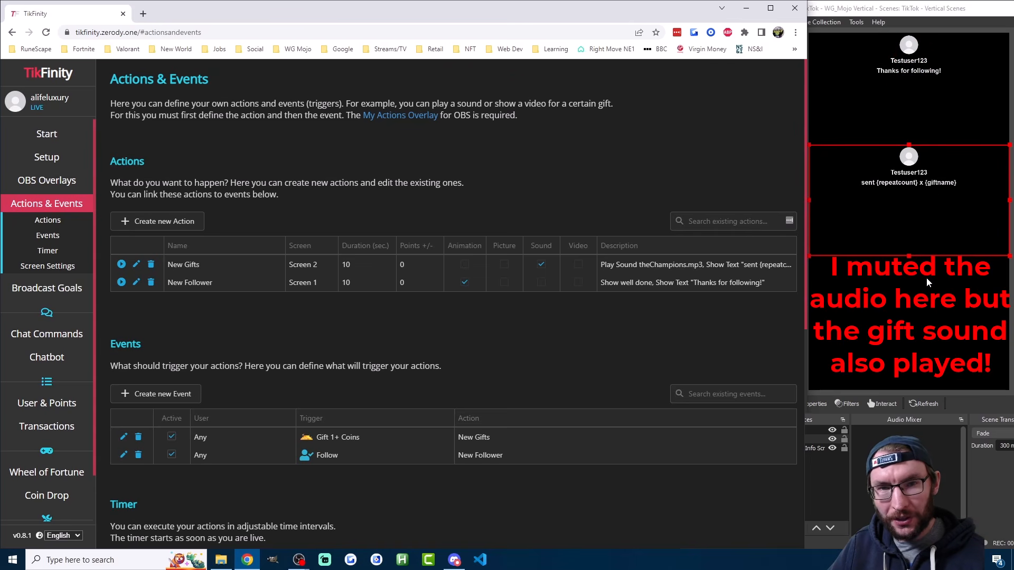
Step: Assign the New Gifts action to Screen 1
click(329, 269)
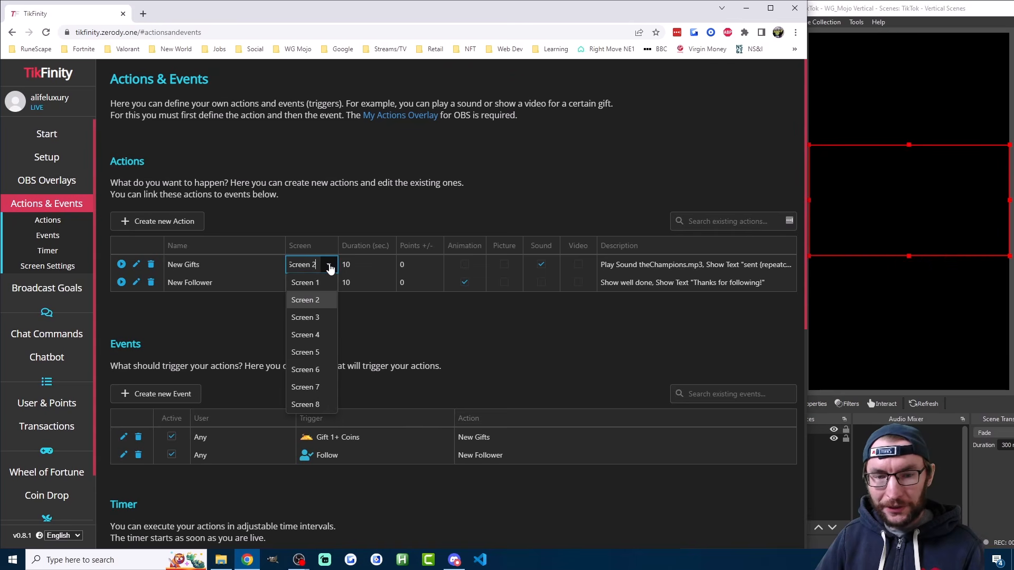
click(305, 282)
click(381, 312)
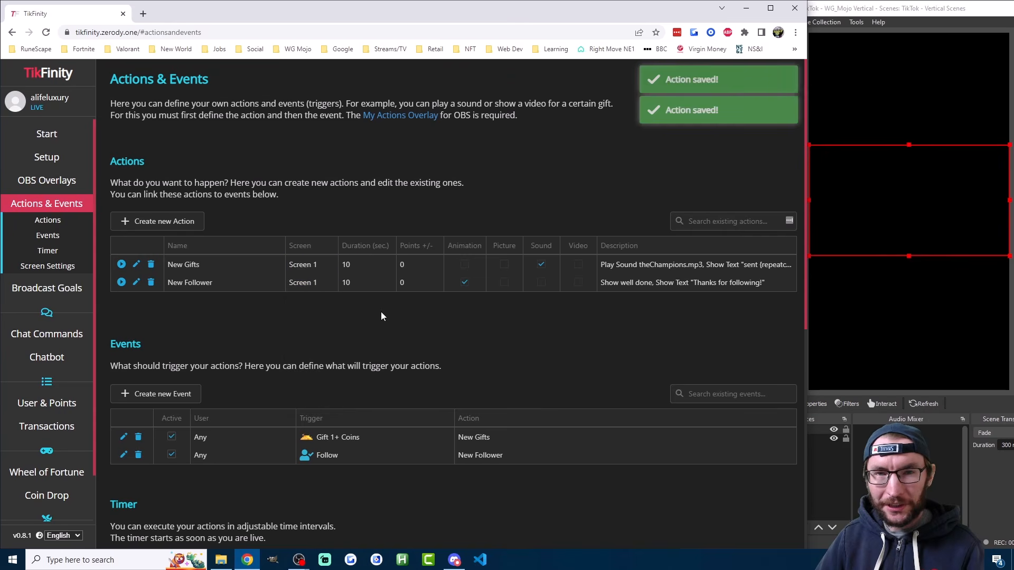
Step: Set the durations of the New Gifts and New Follower actions to 3 seconds and test-run New Gifts
click(355, 265)
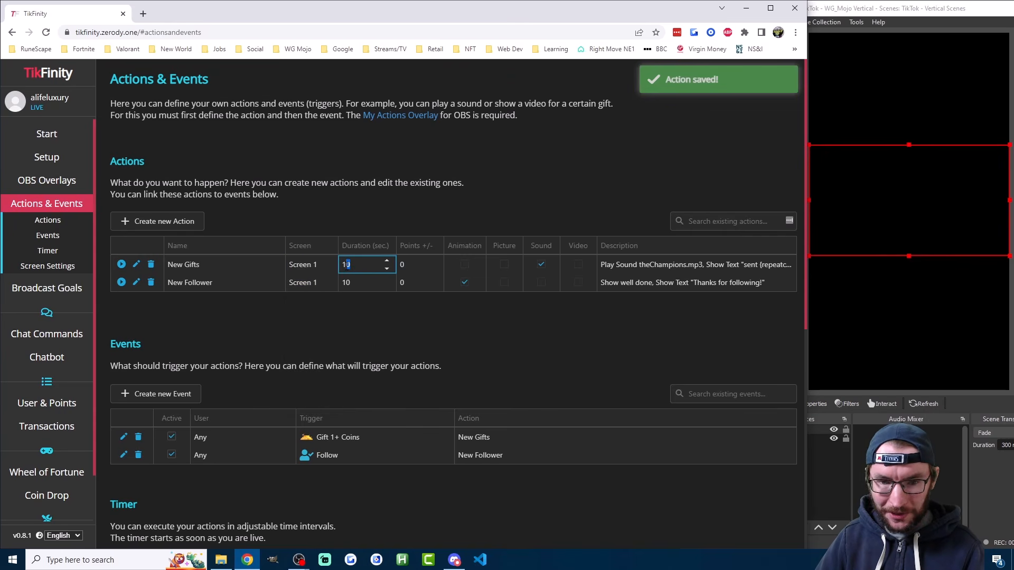
text(3)
click(348, 282)
text(3)
click(350, 311)
click(121, 264)
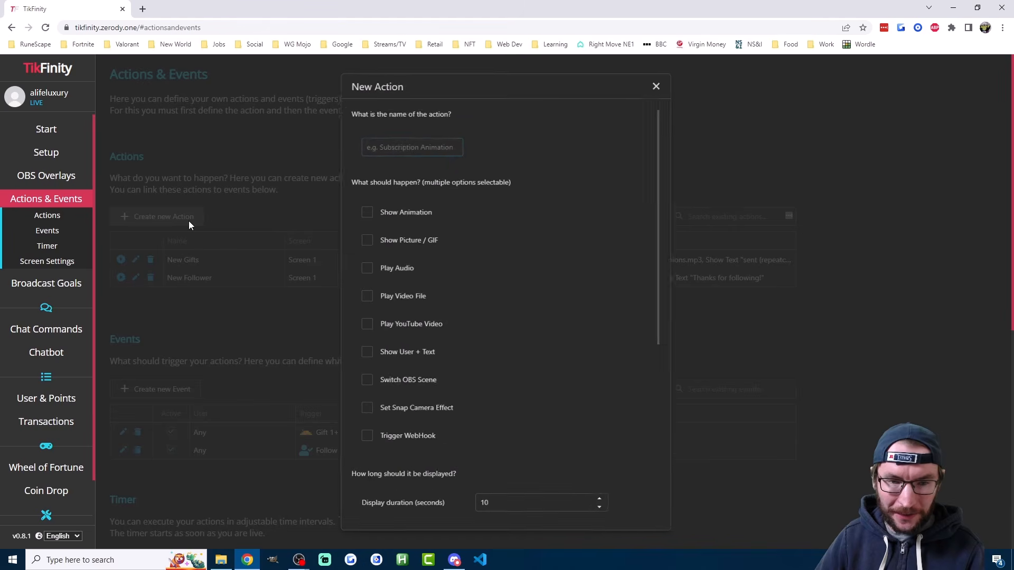
Step: Start a new action named New Likes that shows the user with the text "thanks for sending likes!" in the default colour
click(189, 220)
text(New Likes)
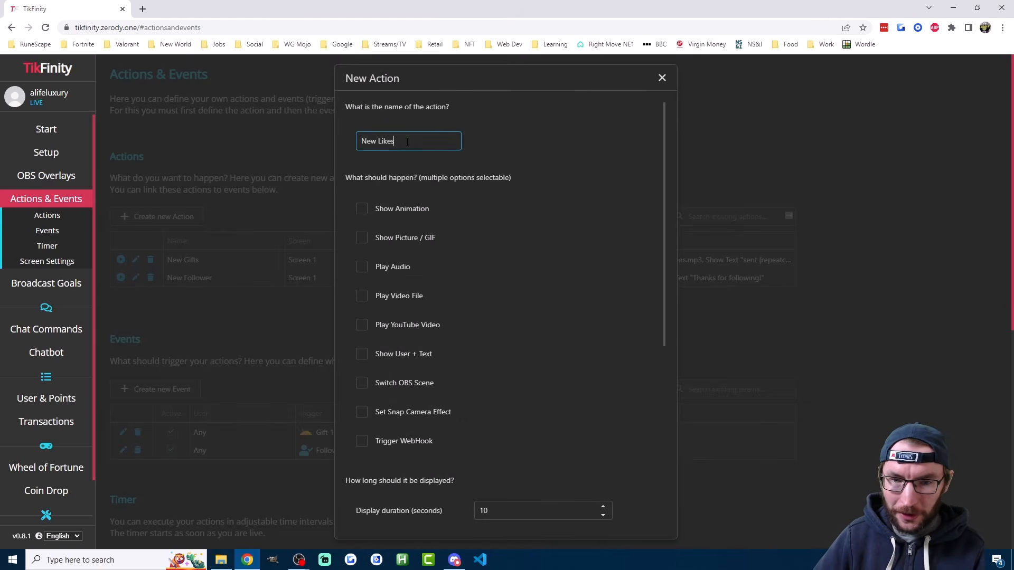
click(379, 361)
click(531, 352)
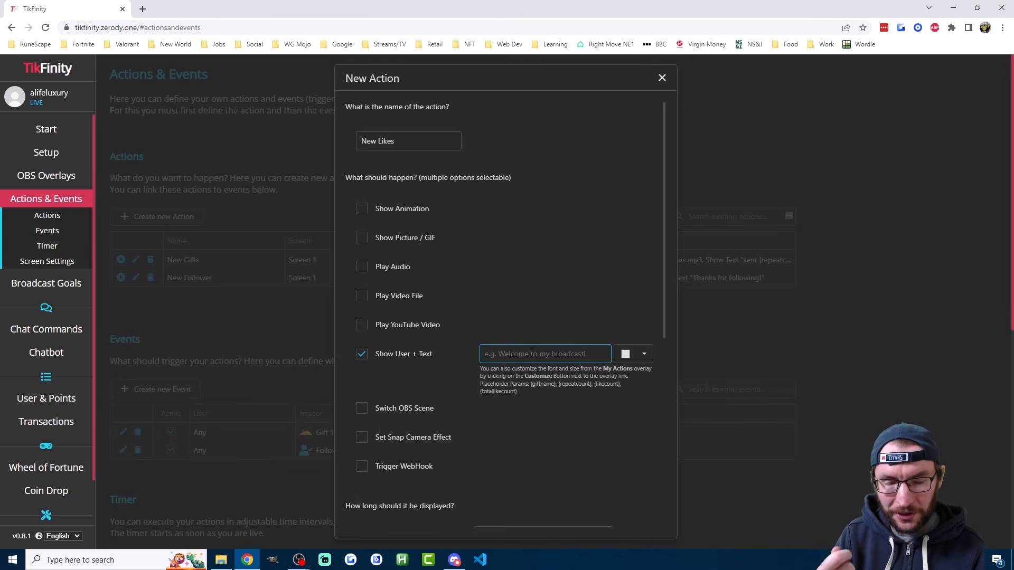
text(th)
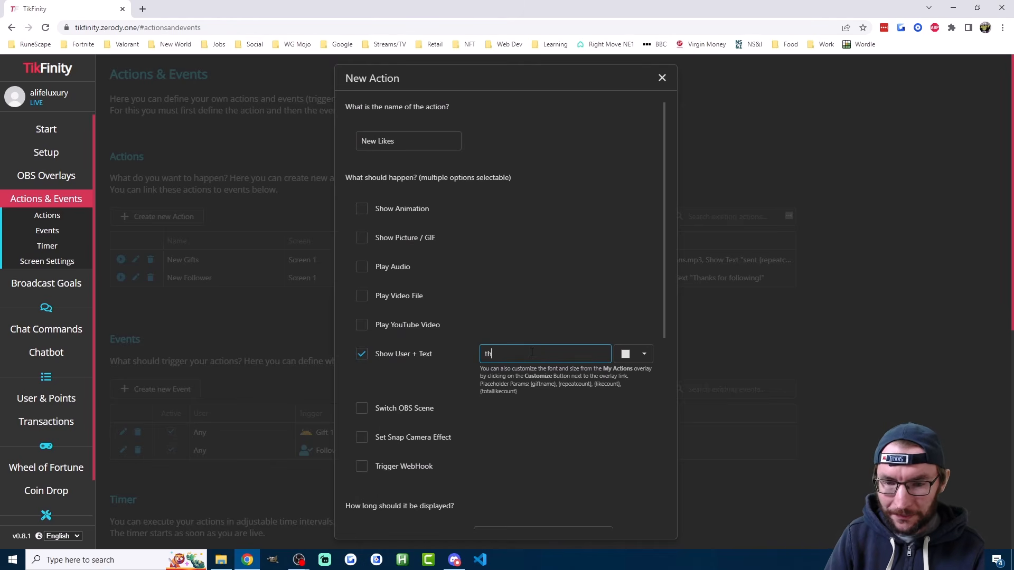
text(anks for sending likes!)
click(643, 353)
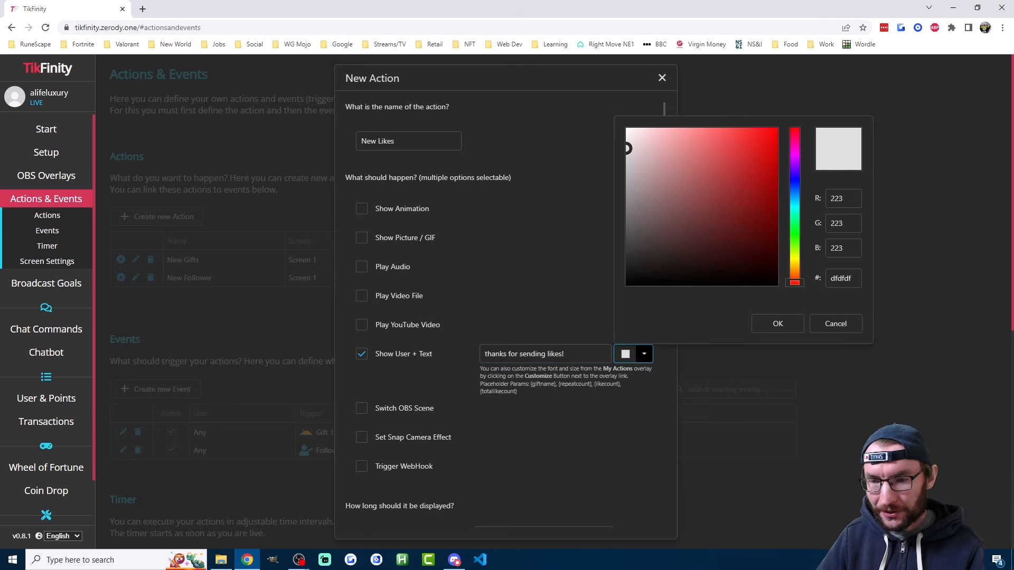
click(778, 324)
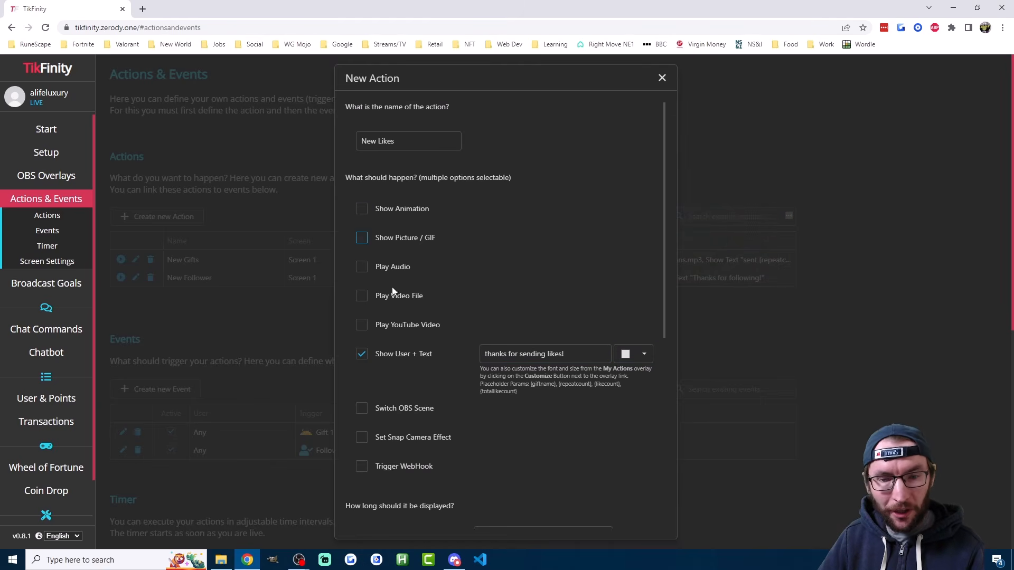
Step: Add the picture thumbsup.png from the Downloads folder to the New Likes action and save it
click(383, 238)
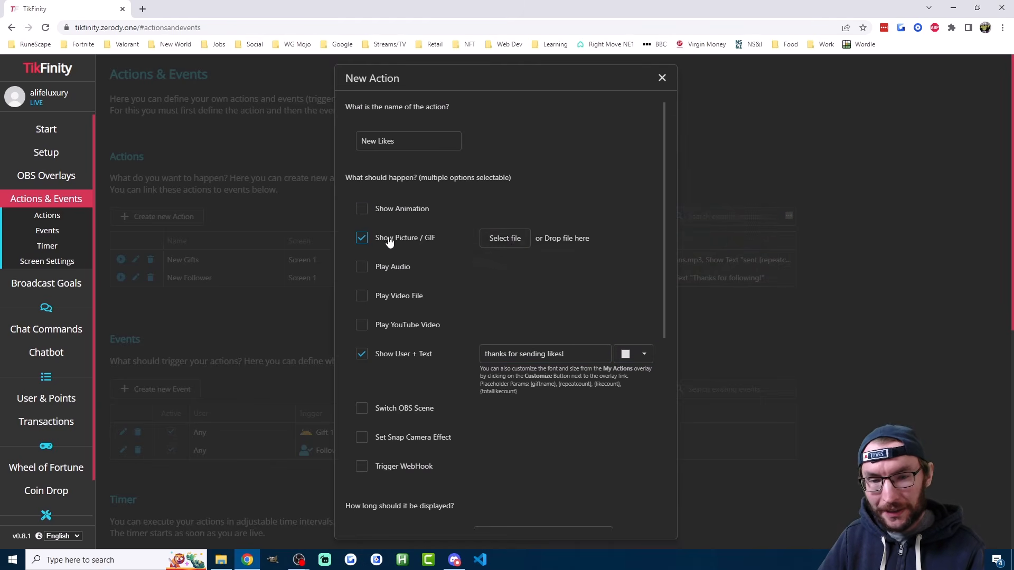
click(505, 239)
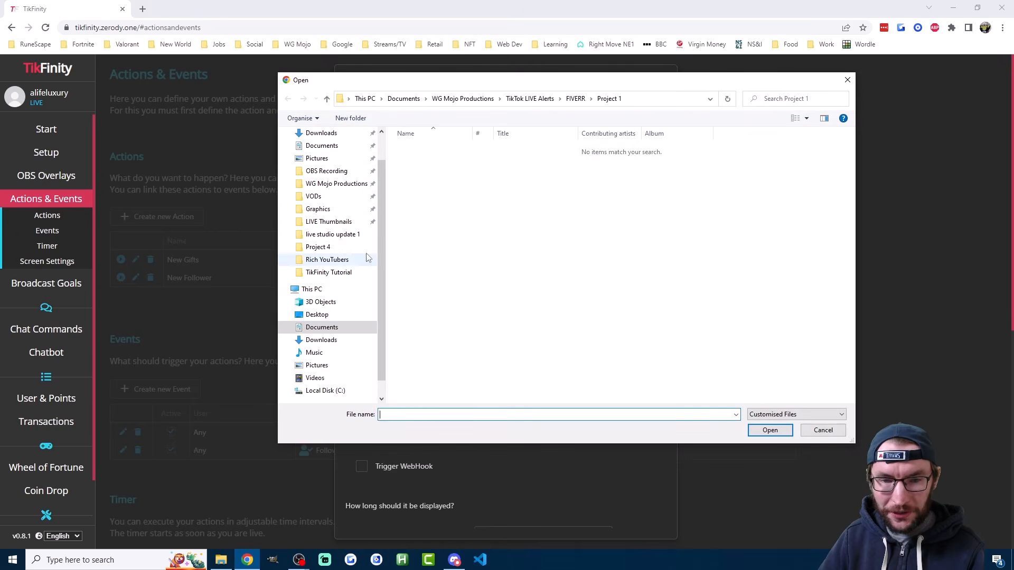
click(338, 341)
double_click(417, 166)
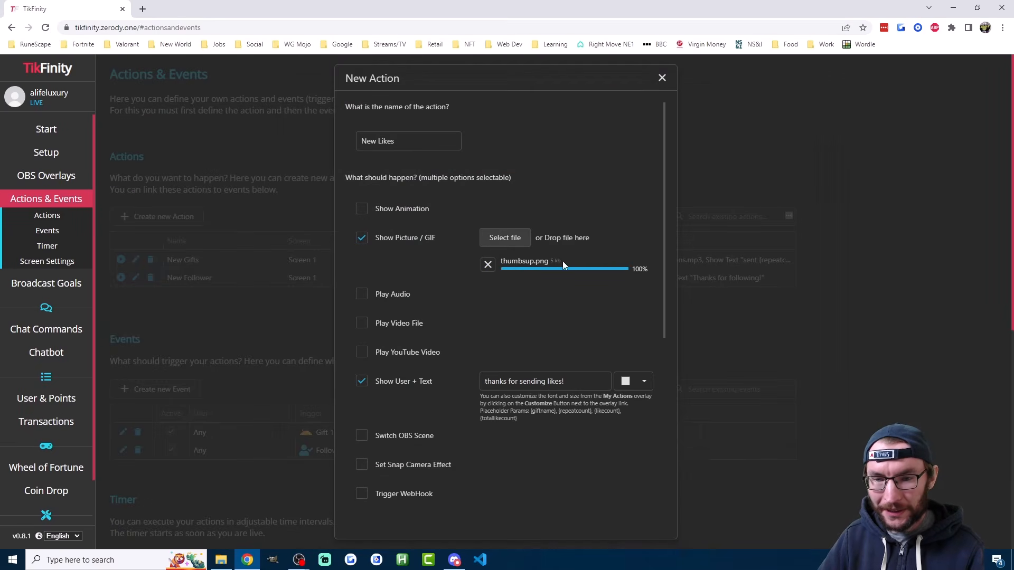
scroll(507, 306, down, 7)
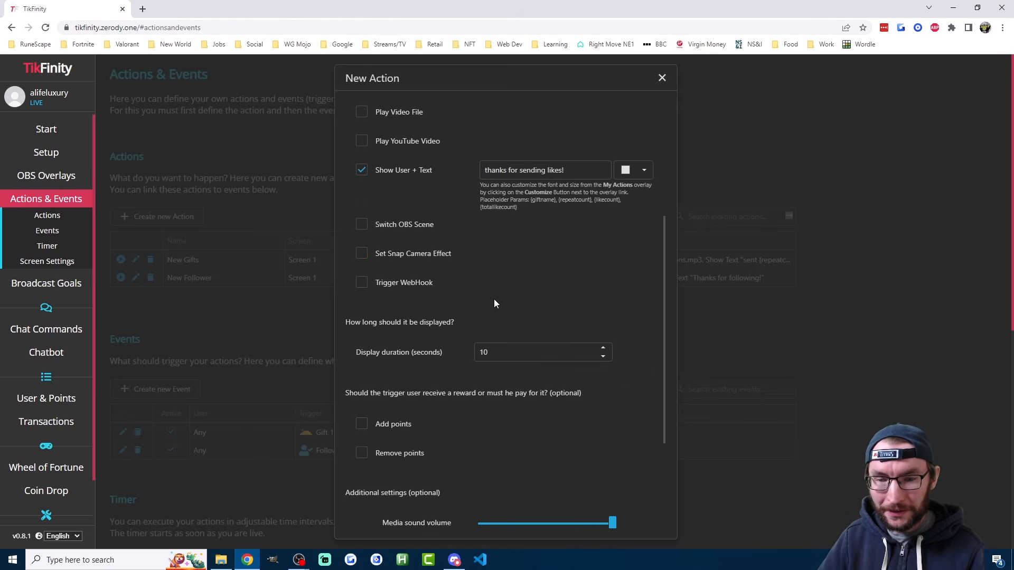
click(438, 508)
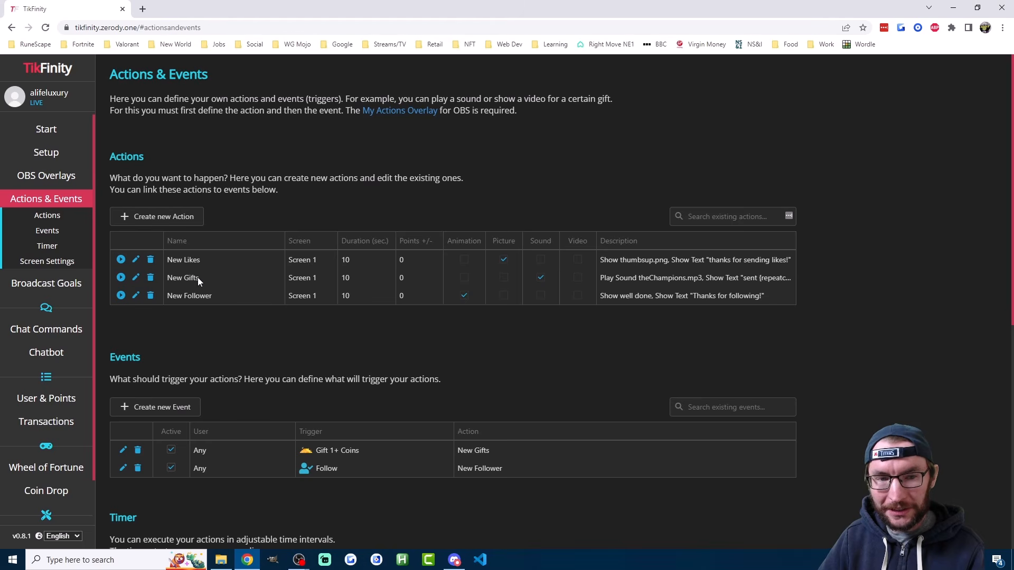
Step: Create and save an event for everyone that triggers New Likes on sending likes, with a minimum of 1 like
click(176, 409)
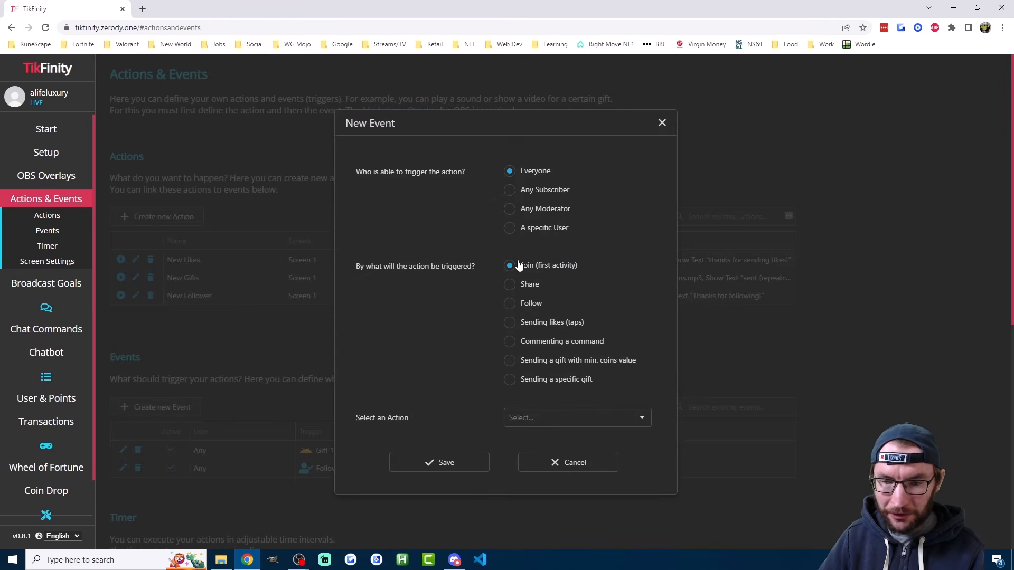
click(530, 326)
scroll(442, 352, down, 1)
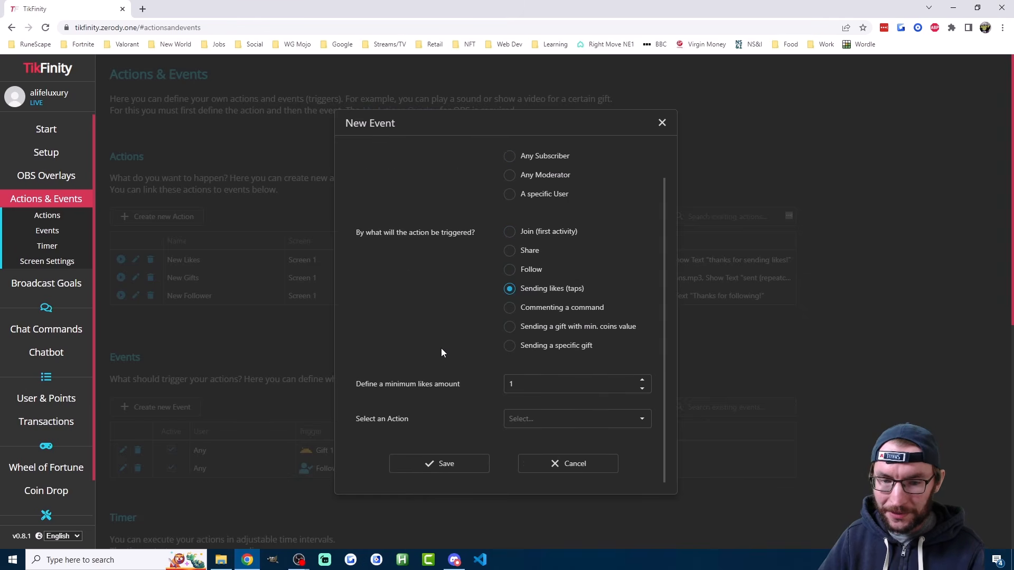
click(640, 420)
click(544, 438)
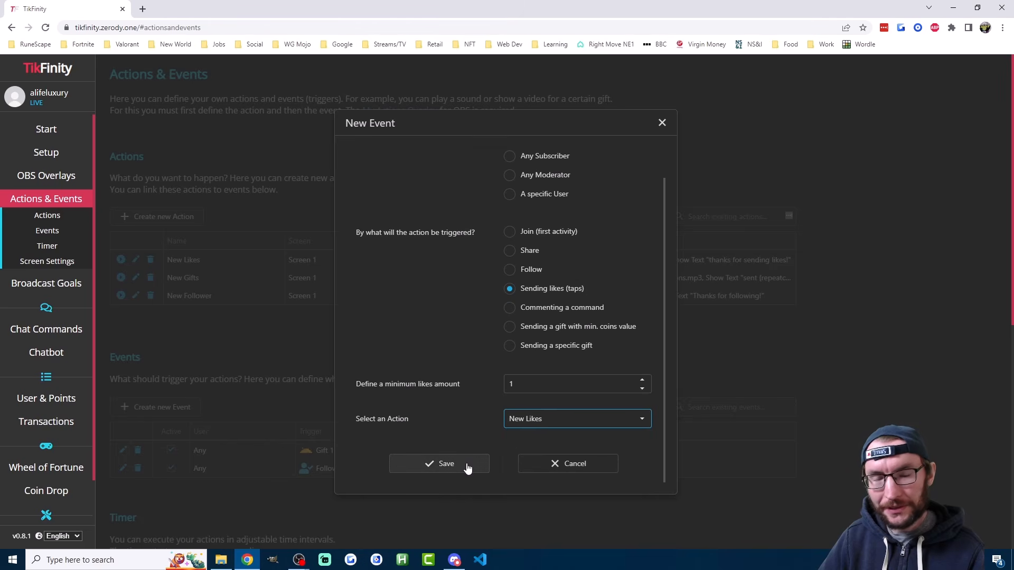
click(467, 468)
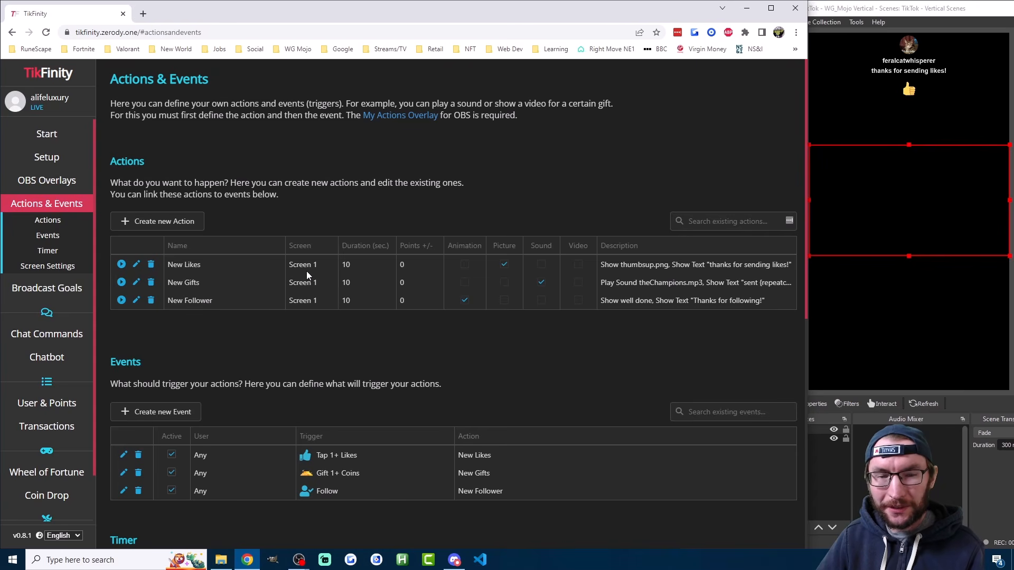
Step: Open the customization settings of the My Actions overlay for Screen 1
click(540, 282)
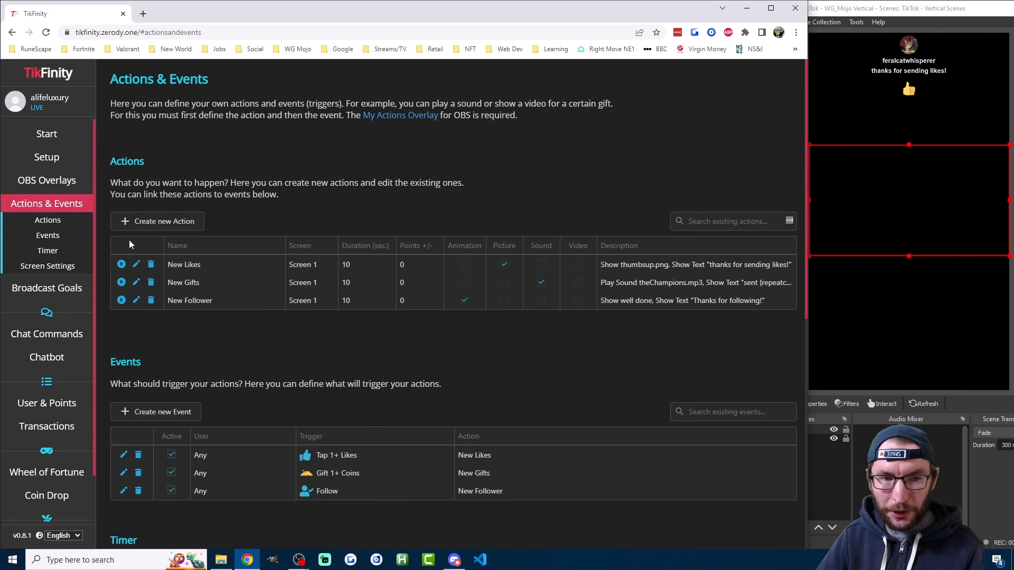
click(50, 183)
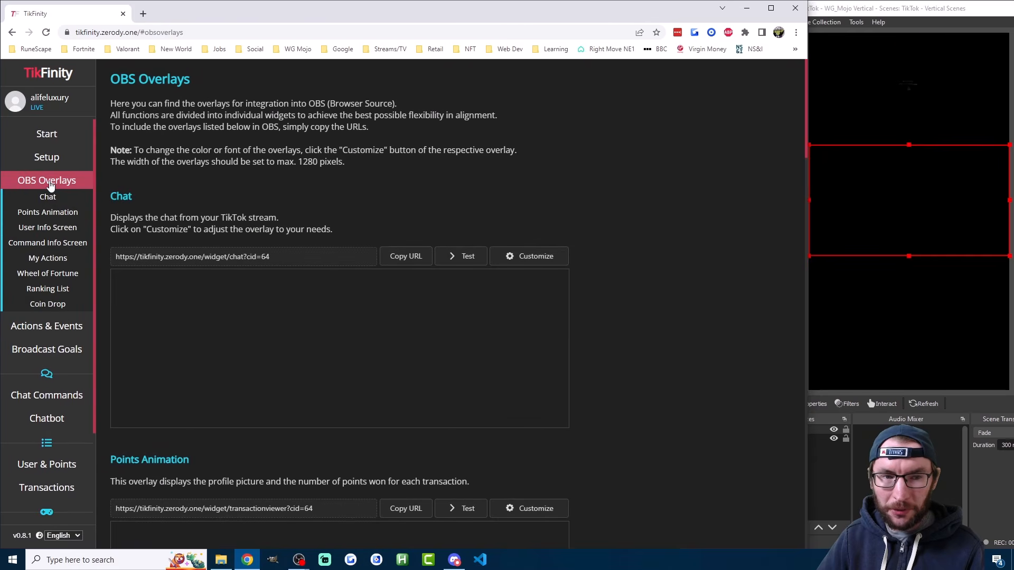
scroll(220, 278, down, 20)
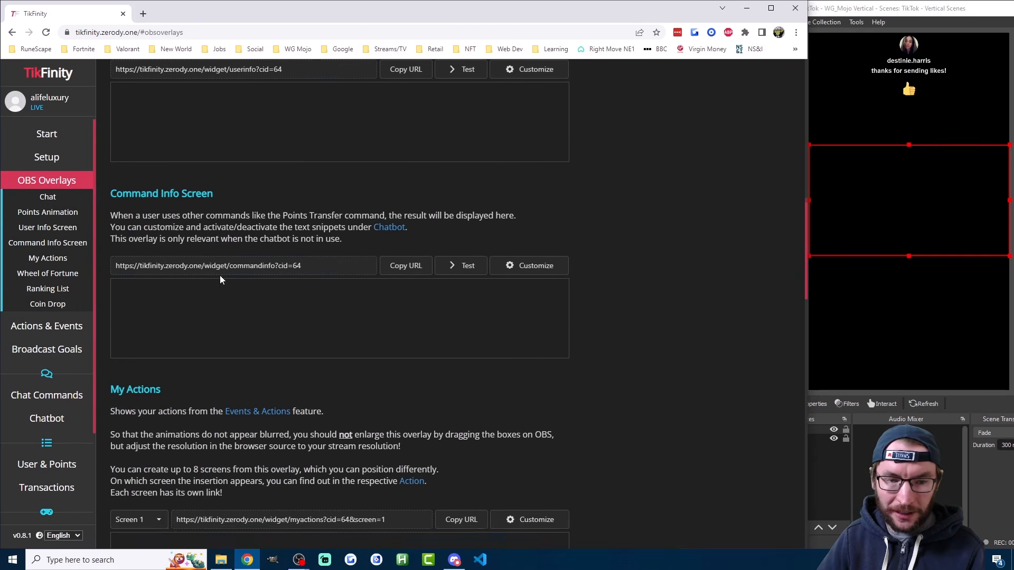
drag(175, 98, 128, 93)
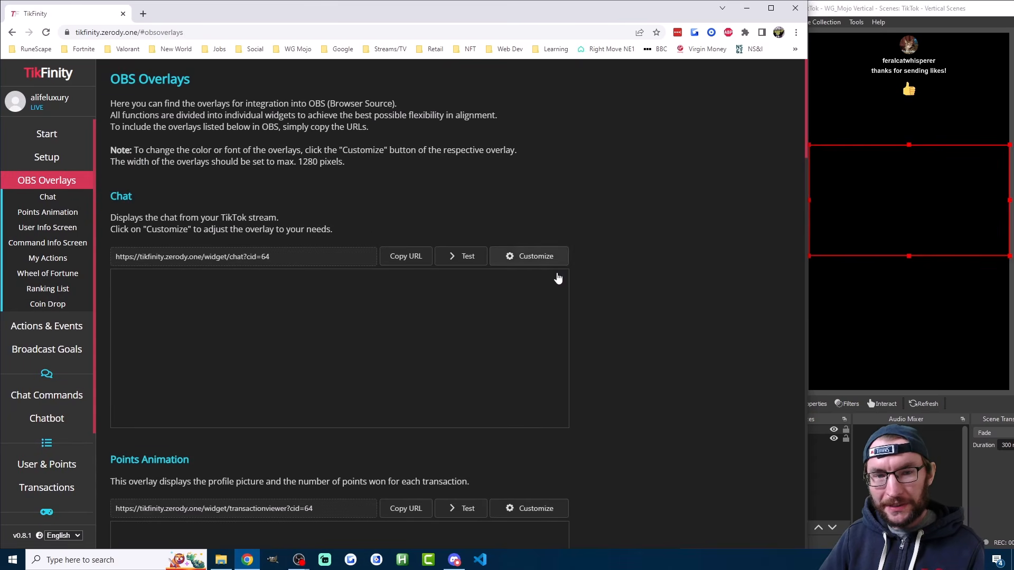
scroll(581, 277, down, 5)
scroll(579, 277, down, 12)
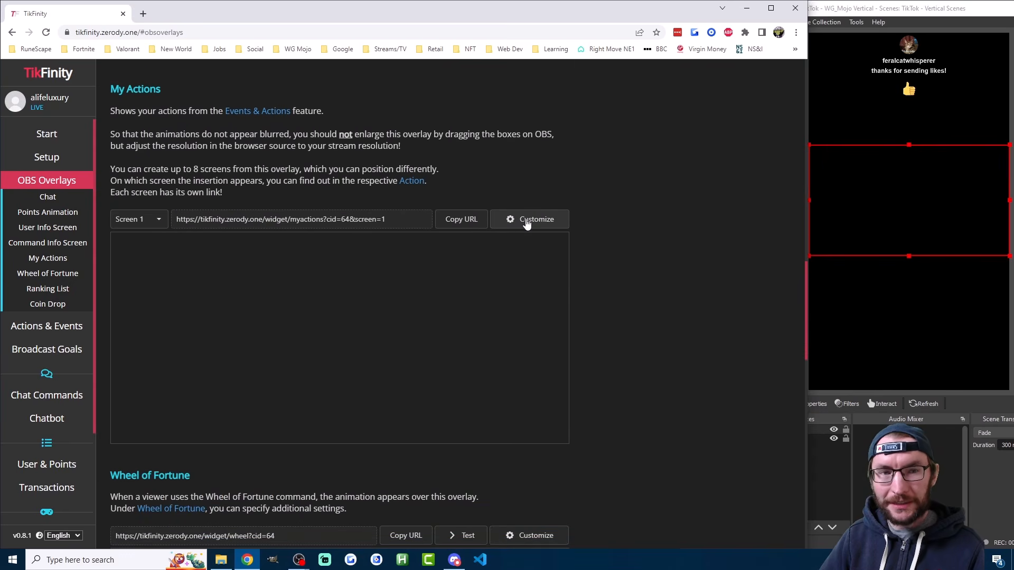
click(524, 222)
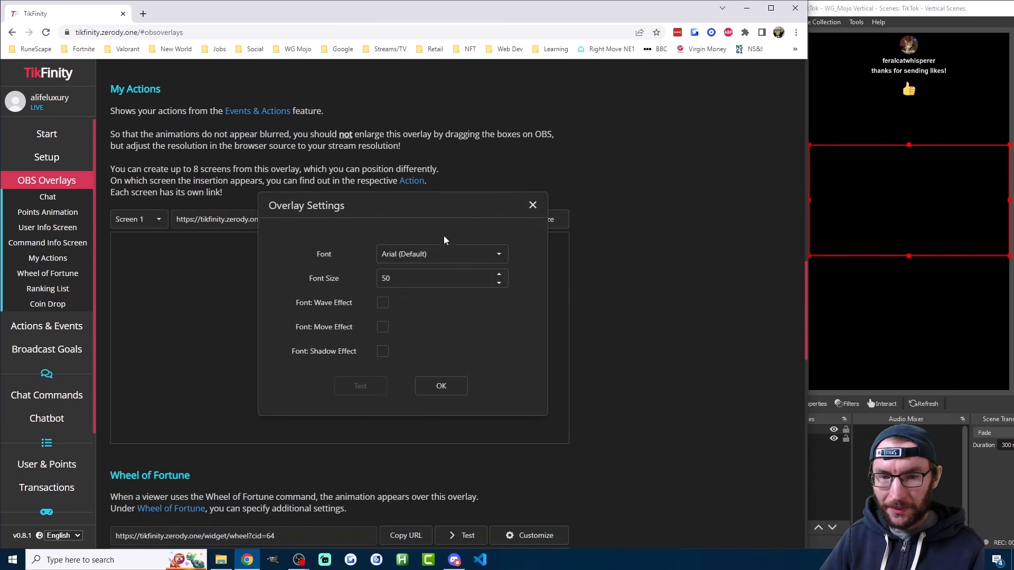
Step: Set the Screen 1 overlay font to Pacifico with the wave and move effects enabled, and save the overlay settings
click(498, 254)
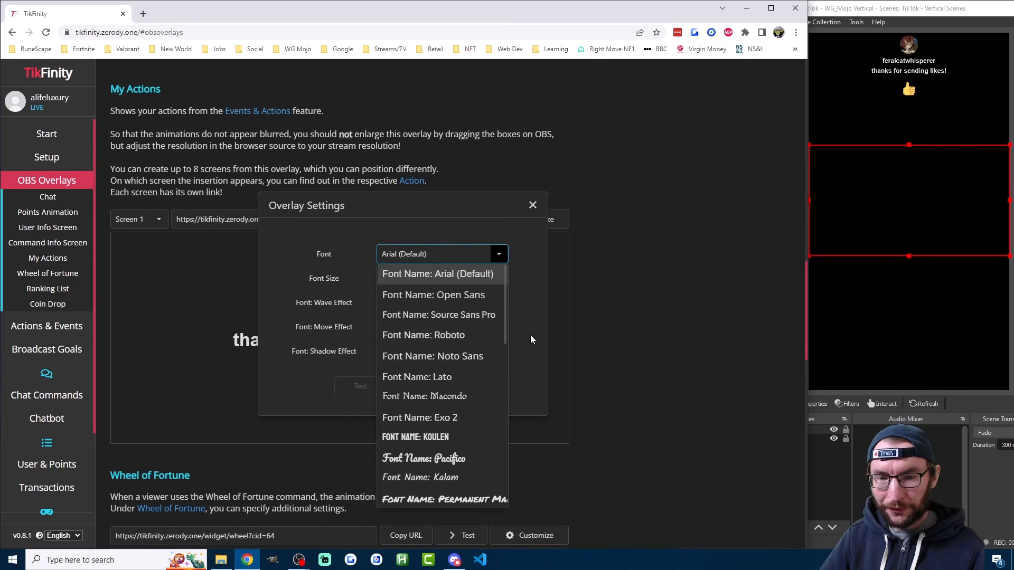
scroll(458, 346, down, 2)
click(451, 352)
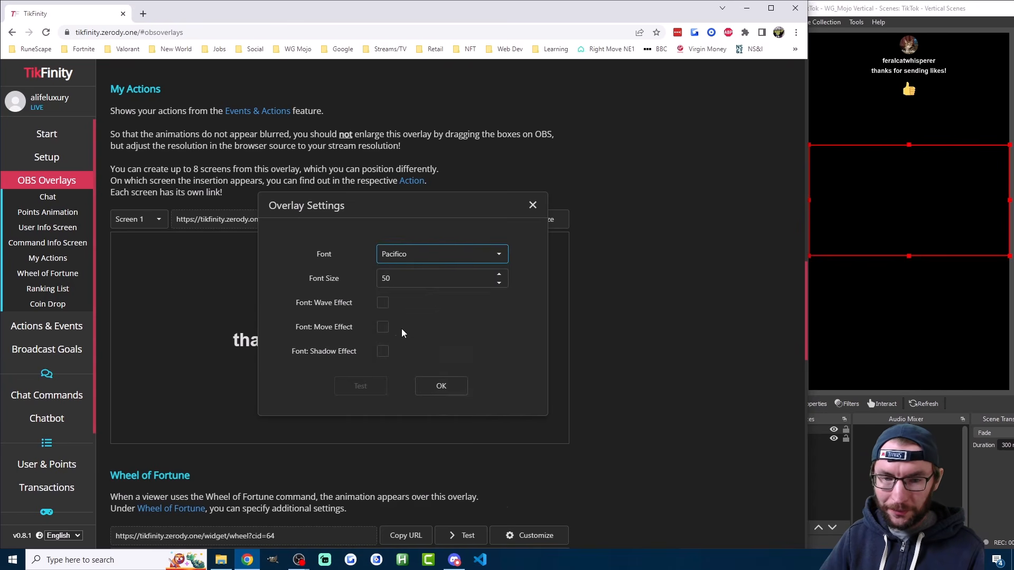
click(383, 302)
click(383, 327)
click(439, 384)
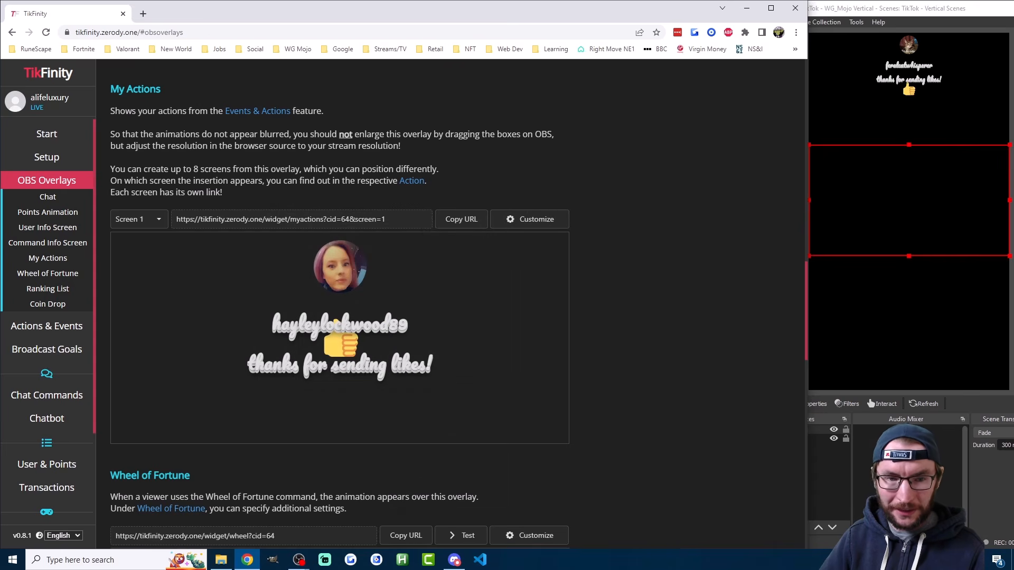
click(900, 80)
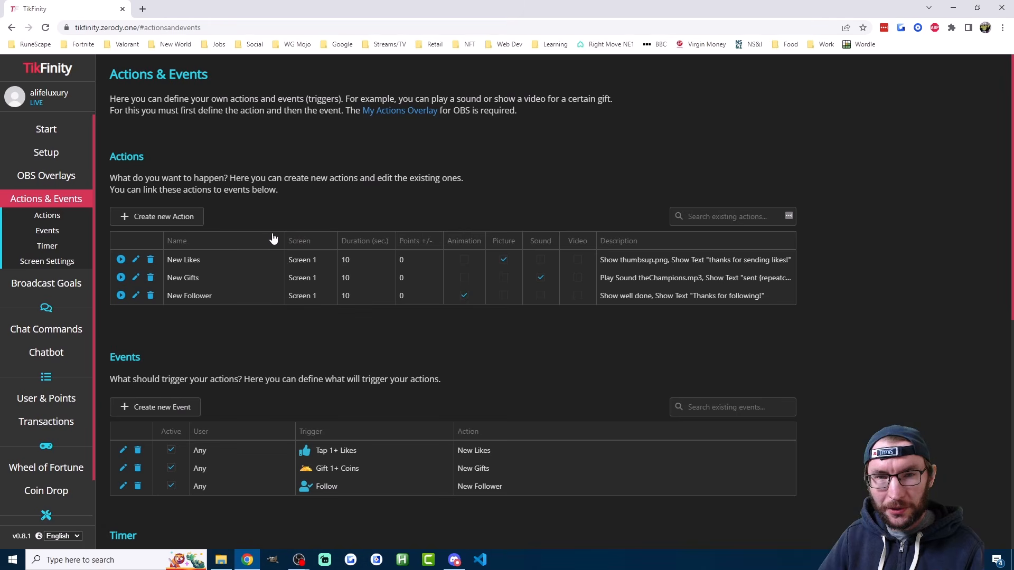
Step: Open the OBS Overlays page and send test messages to the Chat overlay
click(51, 180)
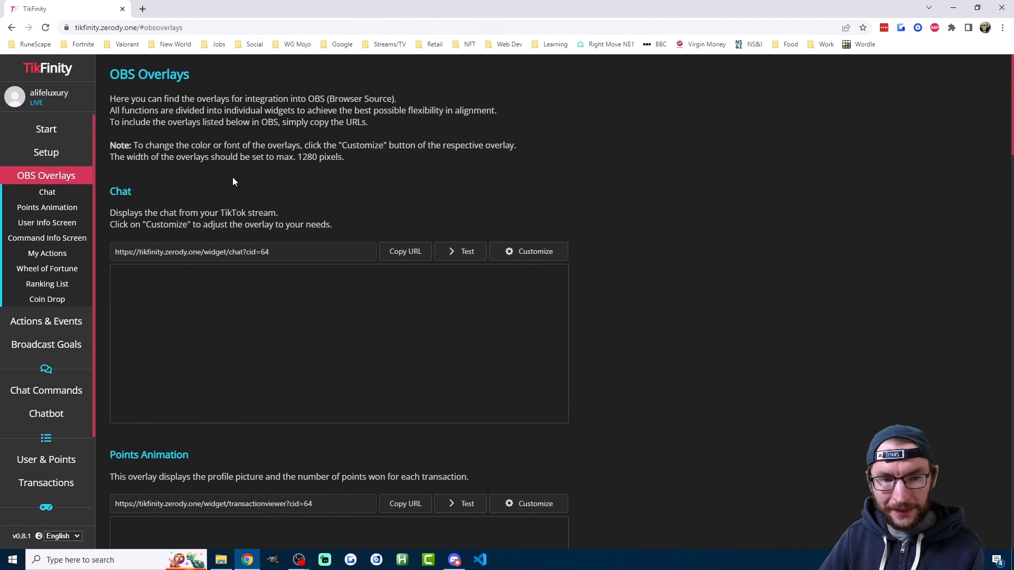
drag(110, 192, 147, 194)
click(181, 191)
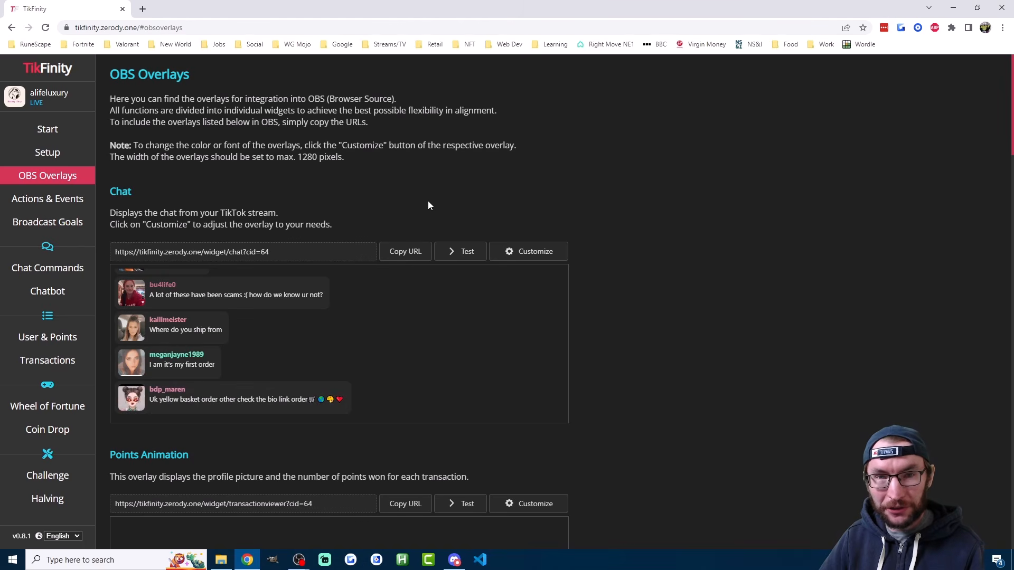
click(447, 253)
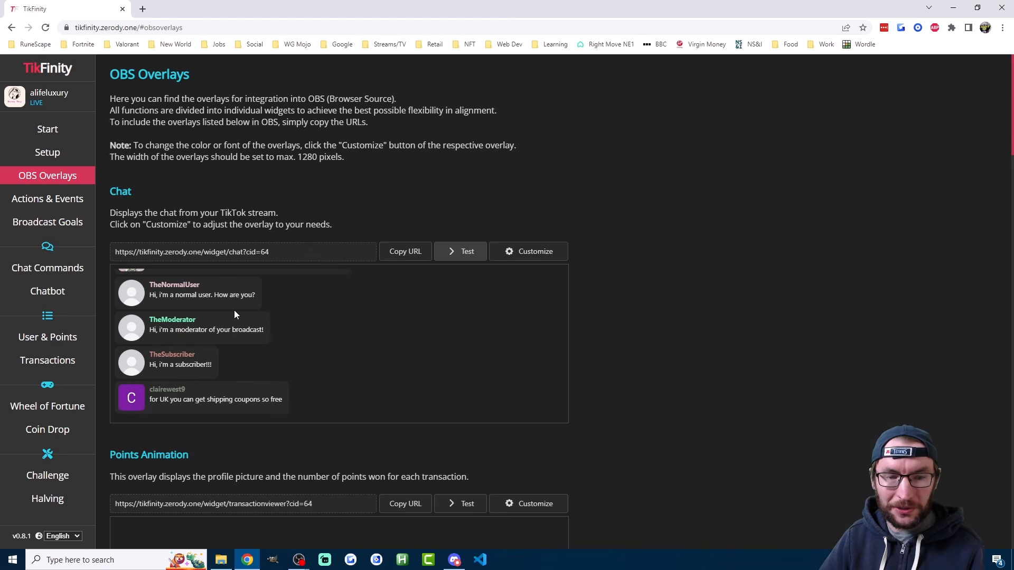
Step: In the Chat overlay's customization settings, turn off Show Profile Pictures and enable Single Line (mini chat)
click(529, 251)
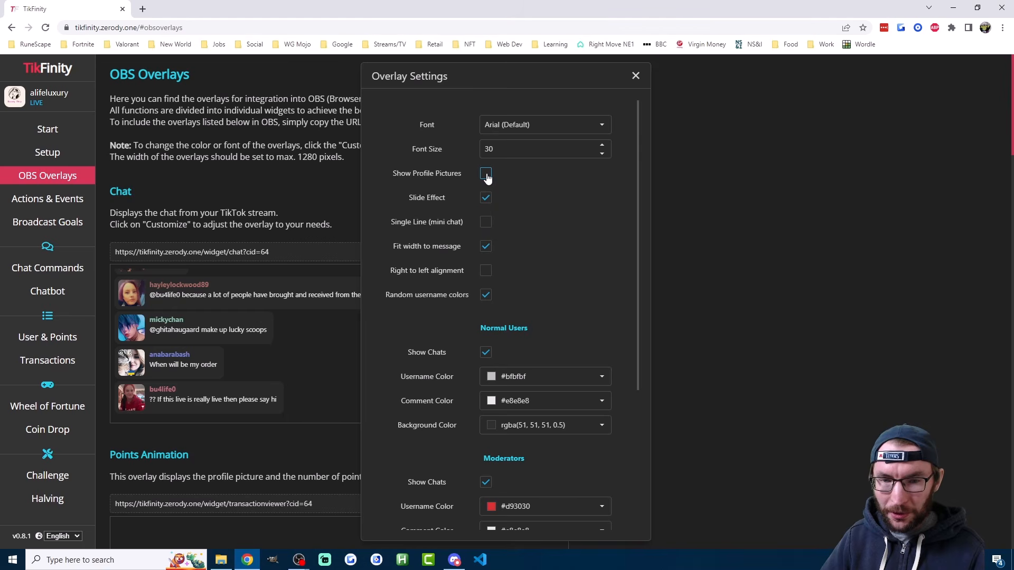
click(484, 224)
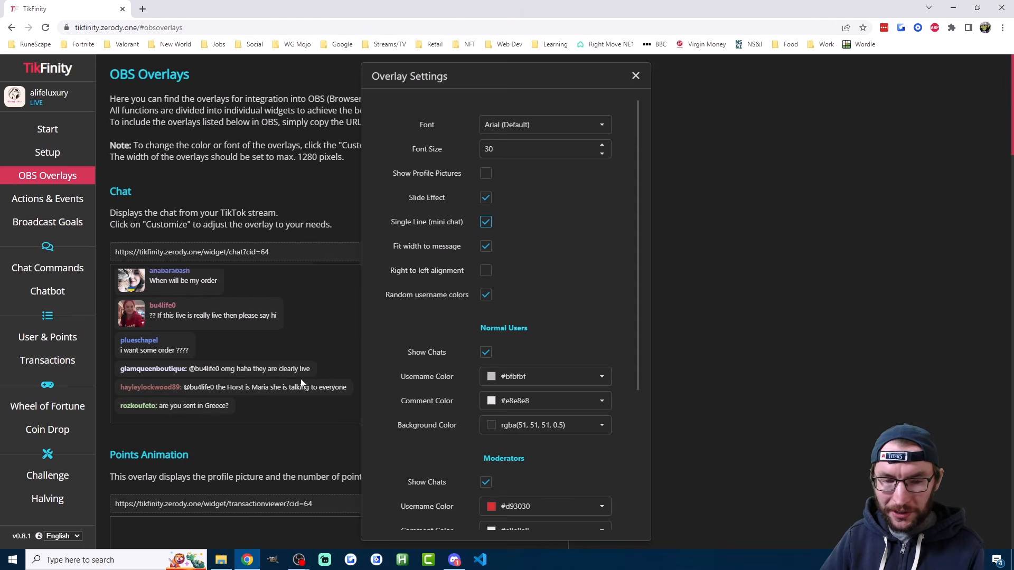
Step: Make the Normal Users background colour of the chat overlay fully transparent with an alpha of 0
scroll(574, 296, down, 2)
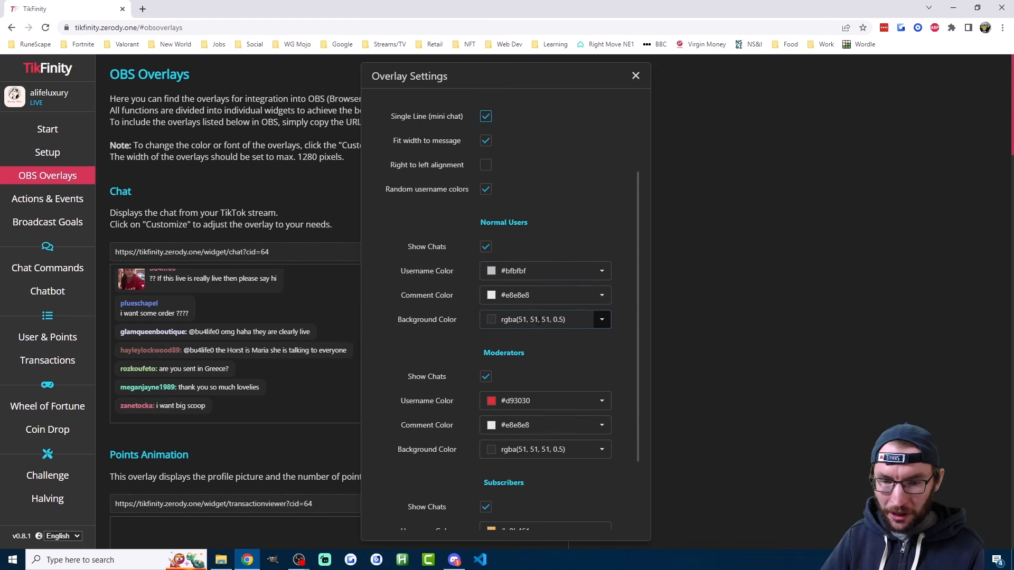
scroll(538, 322, down, 2)
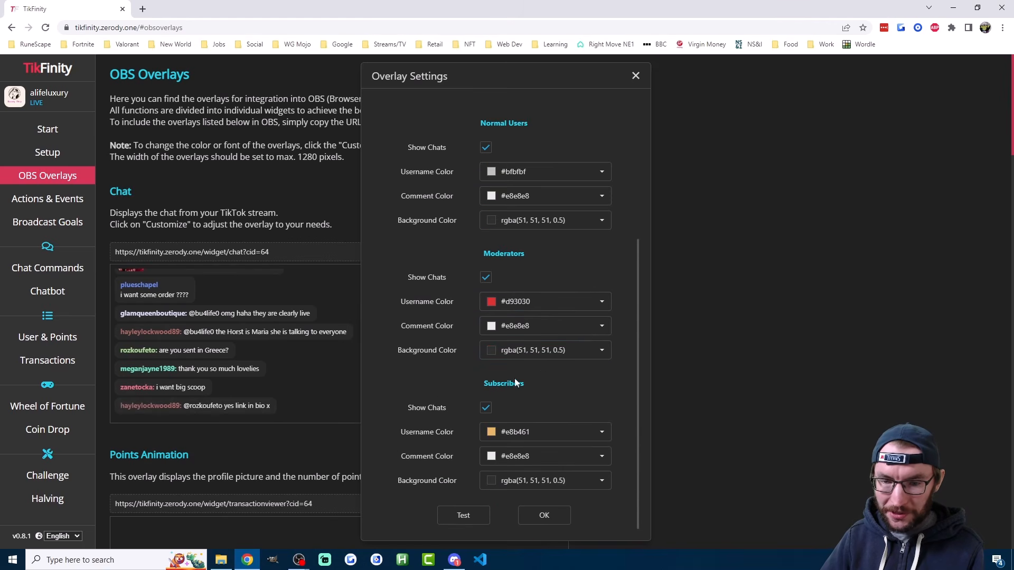
scroll(600, 222, up, 1)
click(599, 273)
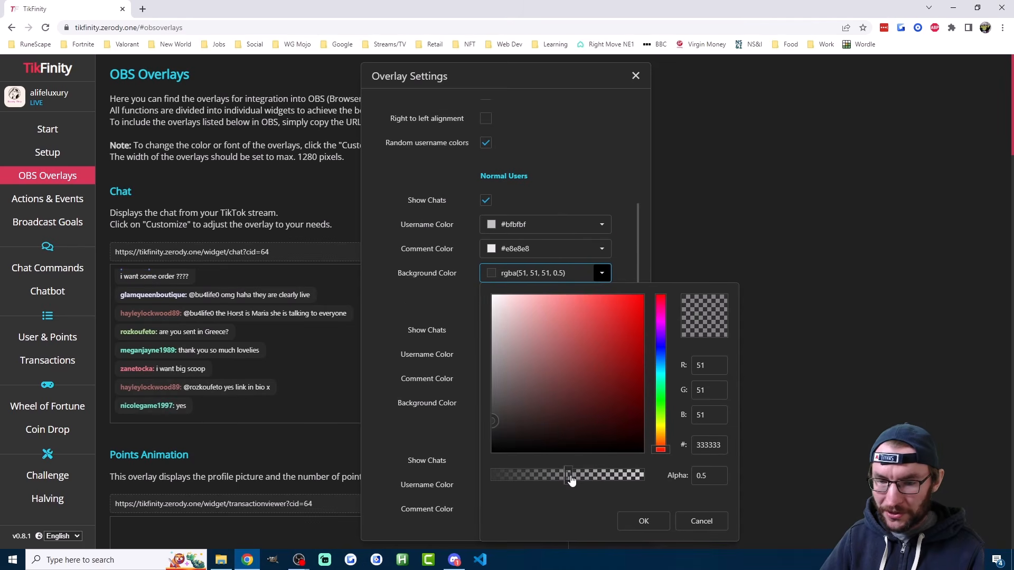
drag(568, 475, 657, 478)
click(643, 521)
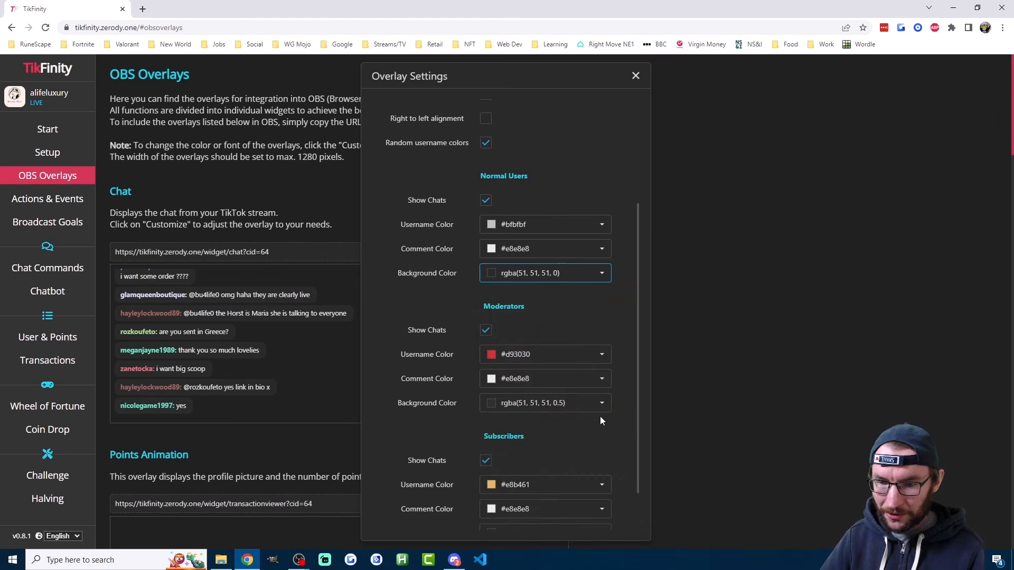
Step: Set the alpha of the Moderators and Subscribers background colours to 0
click(602, 403)
drag(586, 328, 642, 327)
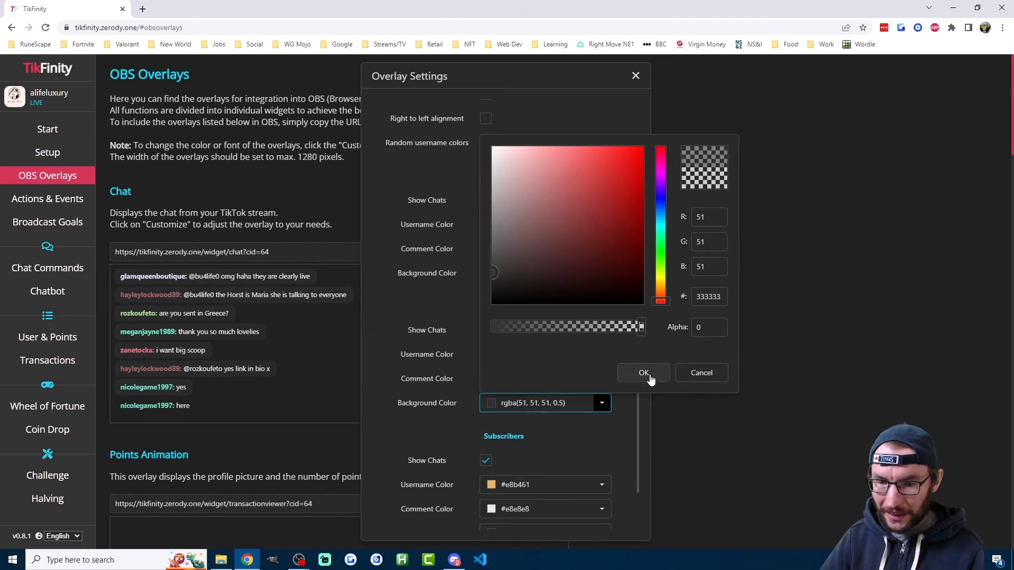
click(644, 372)
click(601, 480)
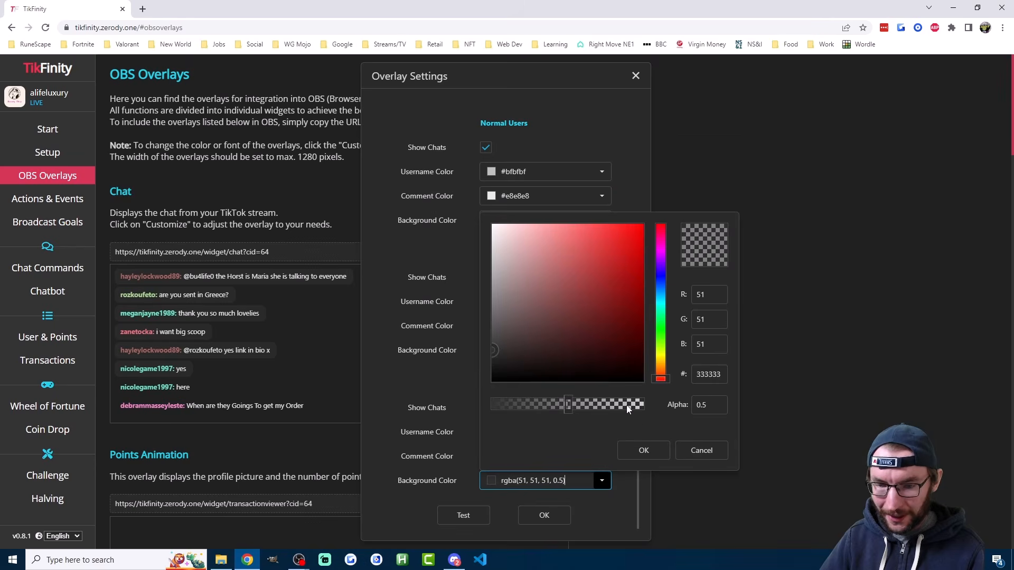
drag(568, 403, 642, 405)
click(643, 450)
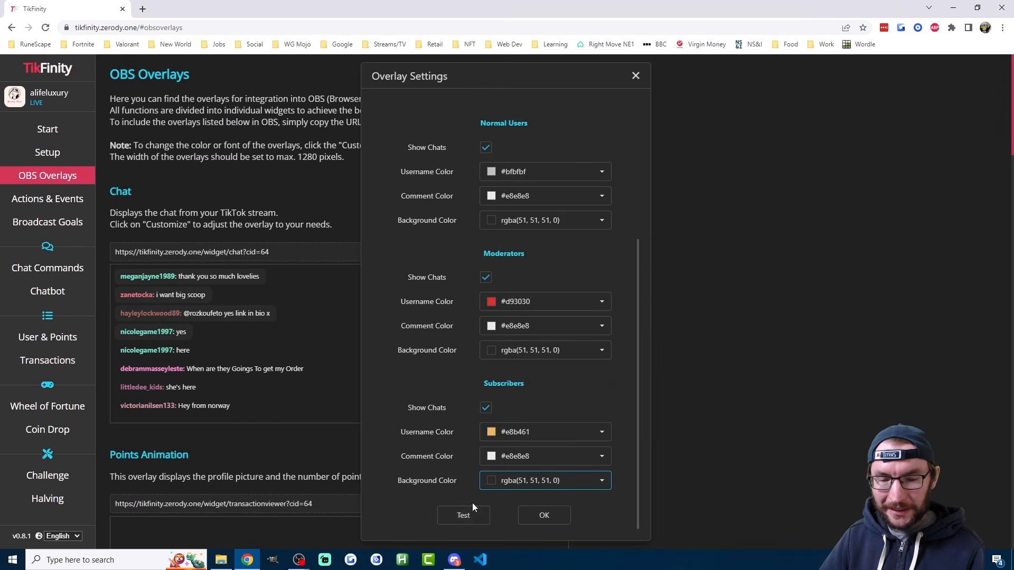
Step: Test the restyled chat overlay with sample messages and save its settings
click(464, 515)
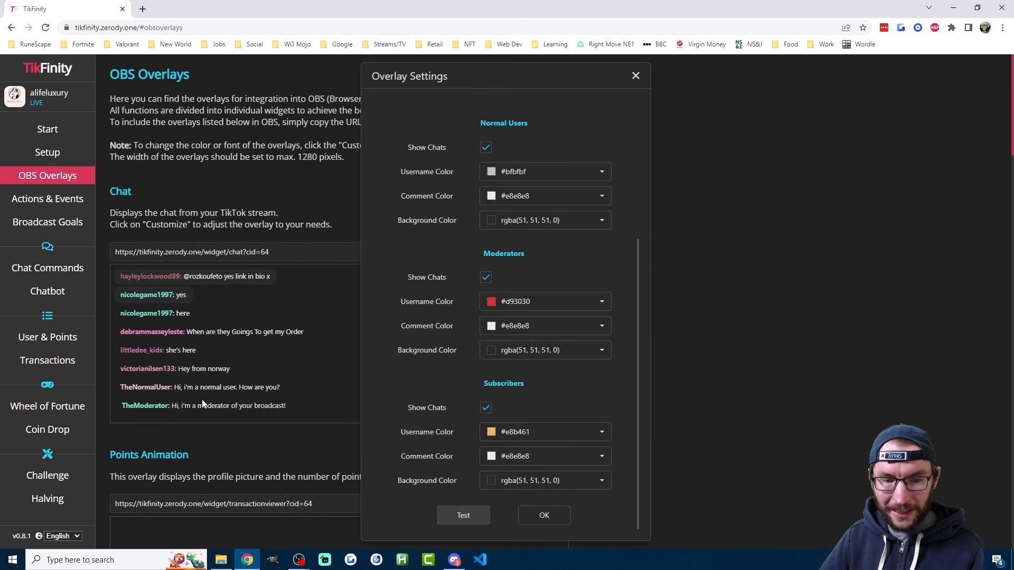
click(539, 514)
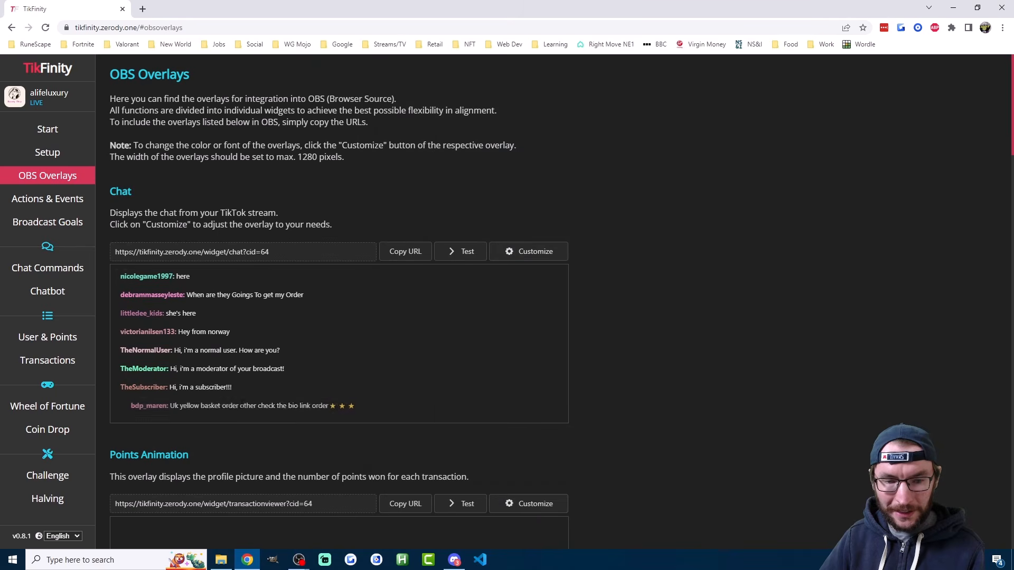
drag(239, 388, 111, 353)
click(257, 349)
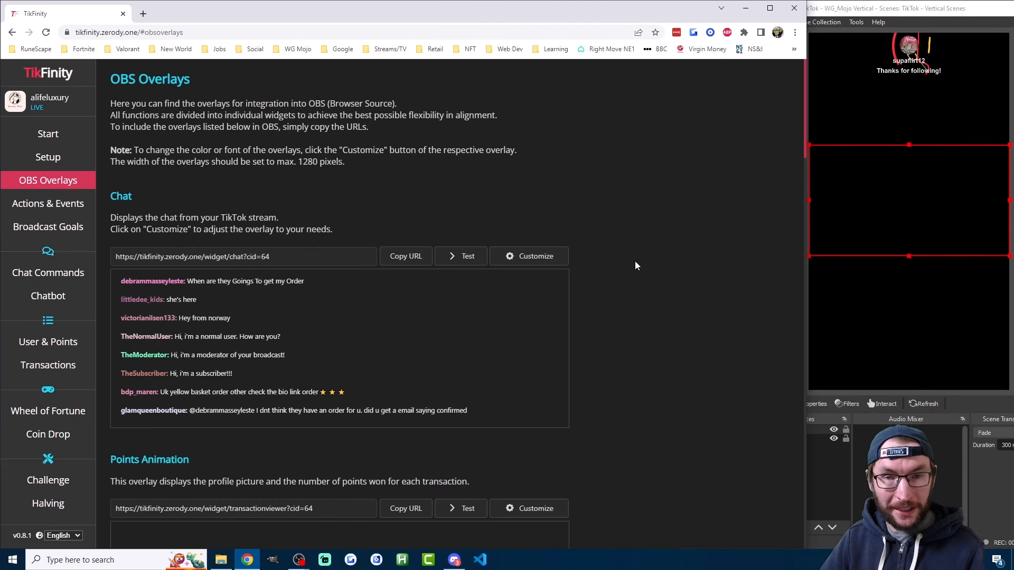
Step: Copy the Chat overlay URL, switch to OBS and create a new browser source named Chat Overlay in the Alerts Testing scene
click(399, 257)
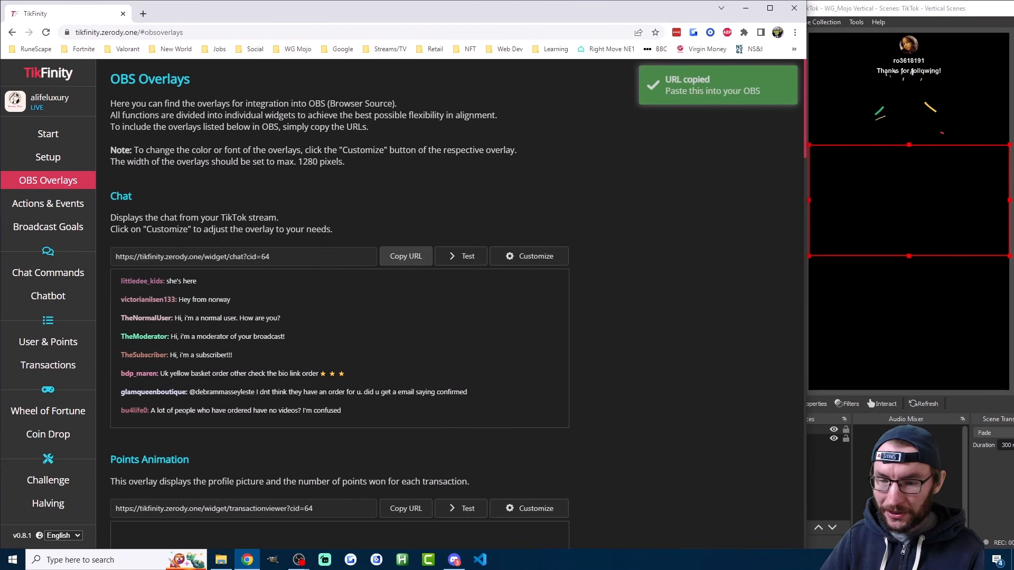
click(815, 511)
click(773, 528)
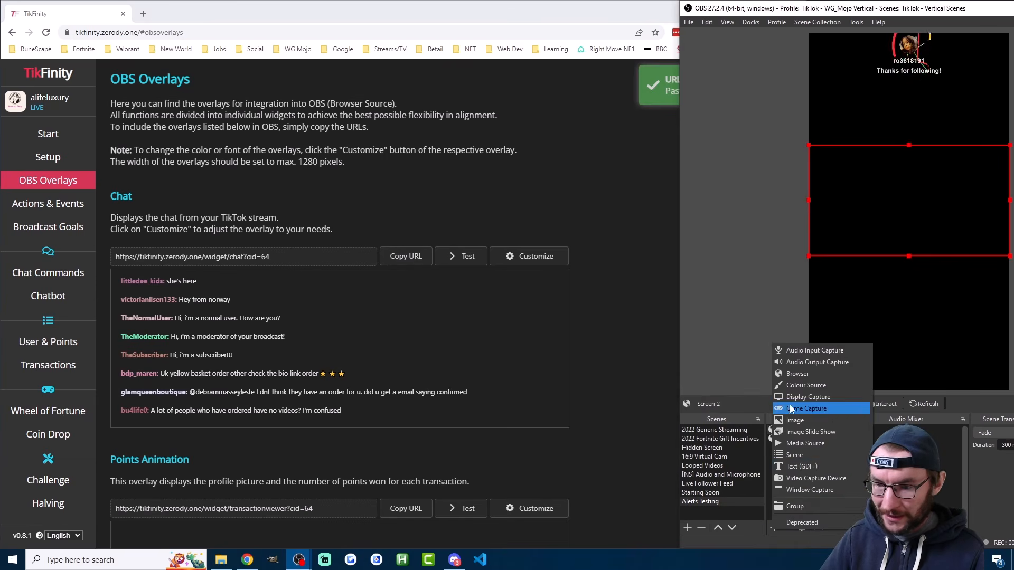
click(794, 375)
text(Chat Overlay)
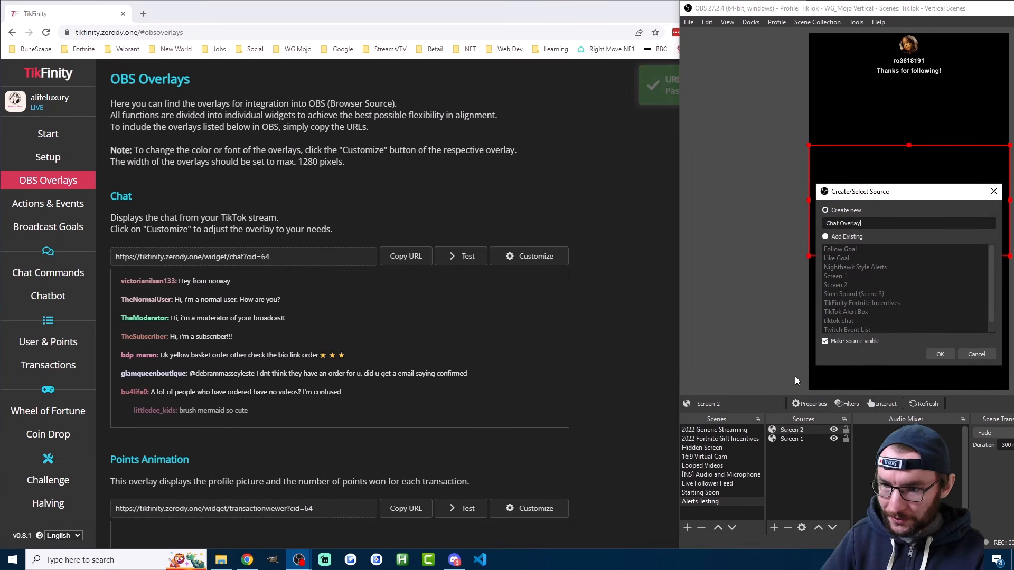
click(940, 354)
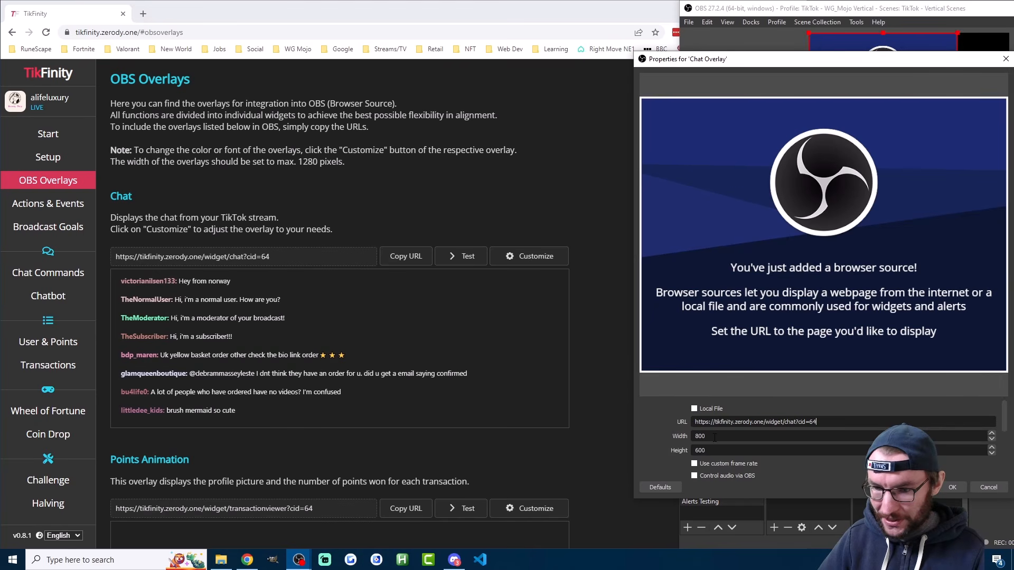
Step: Give the Chat Overlay source the copied URL and a width of 1080, and place it around the middle of the canvas
drag(708, 436, 670, 434)
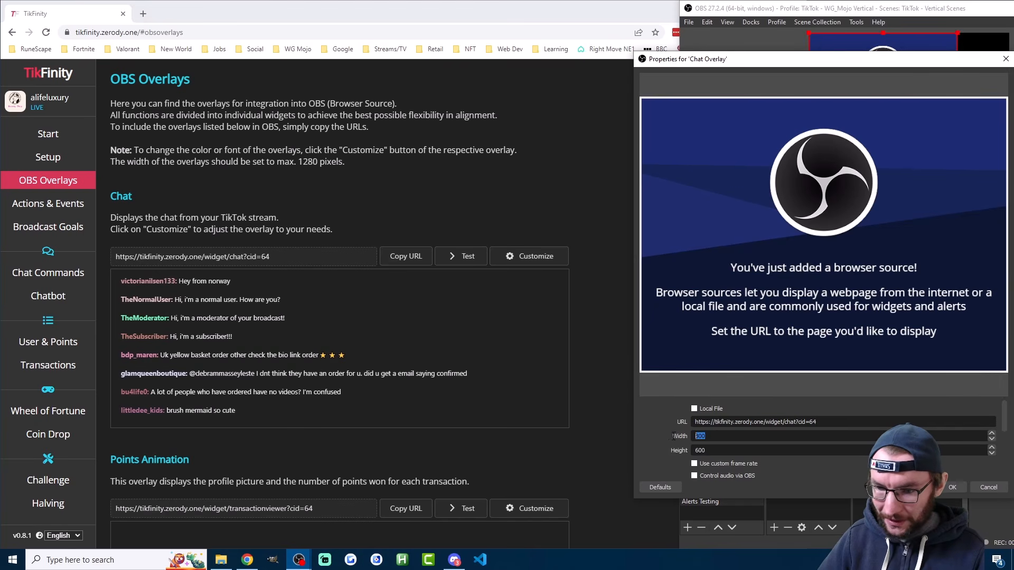
text(1080)
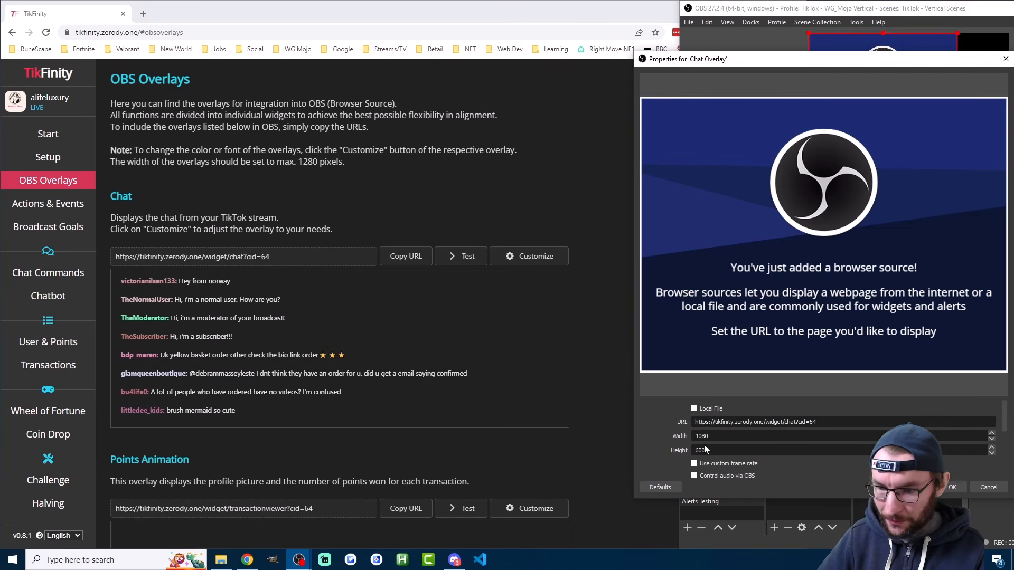
click(950, 486)
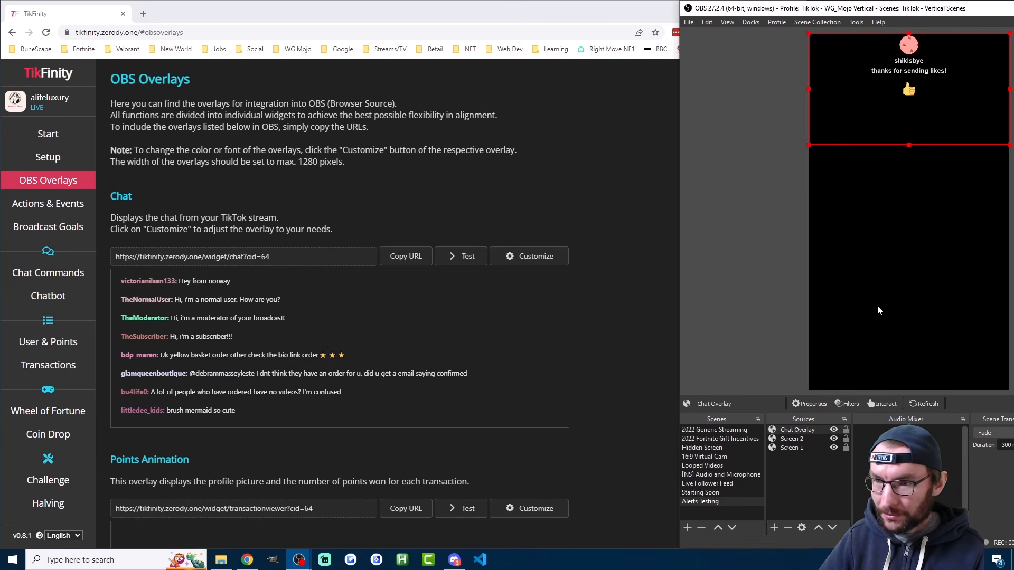
drag(850, 104, 851, 267)
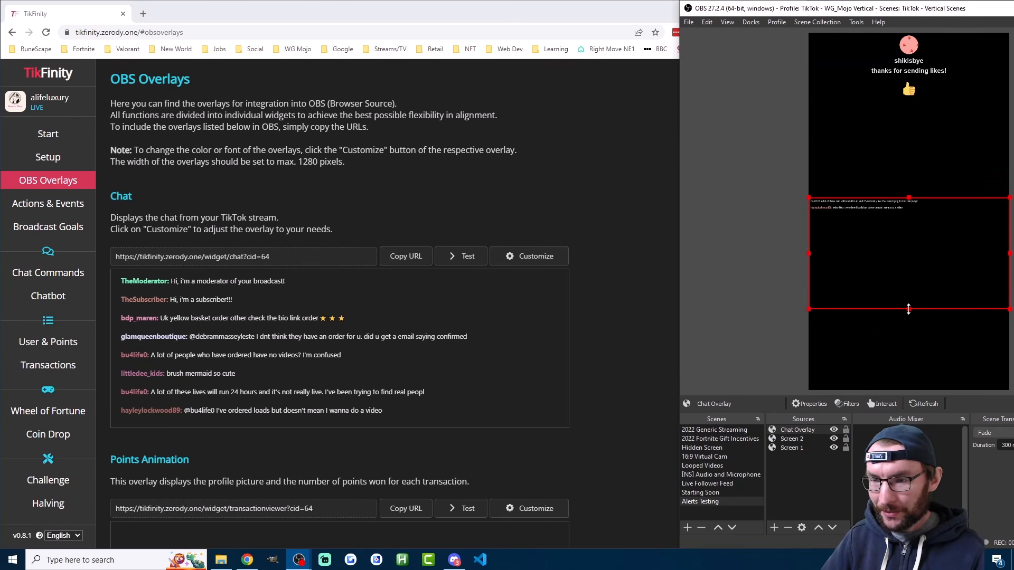
mouse_move(908, 308)
mouse_down()
mouse_move(915, 327)
mouse_move(908, 309)
mouse_up()
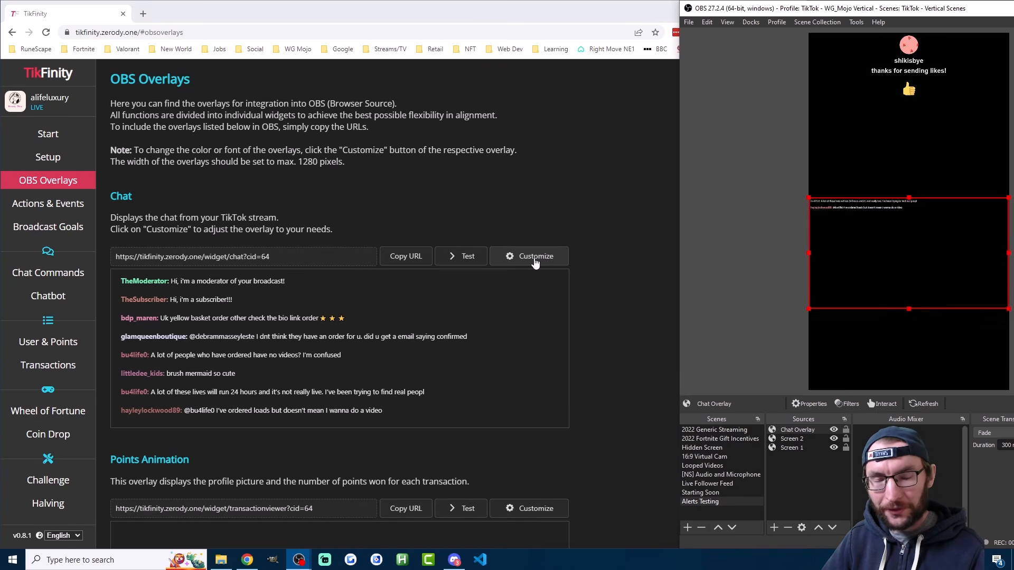
Step: Switch back to TikFinity, set the Chat overlay's font size to 60 and save the settings
click(534, 259)
drag(400, 154, 349, 152)
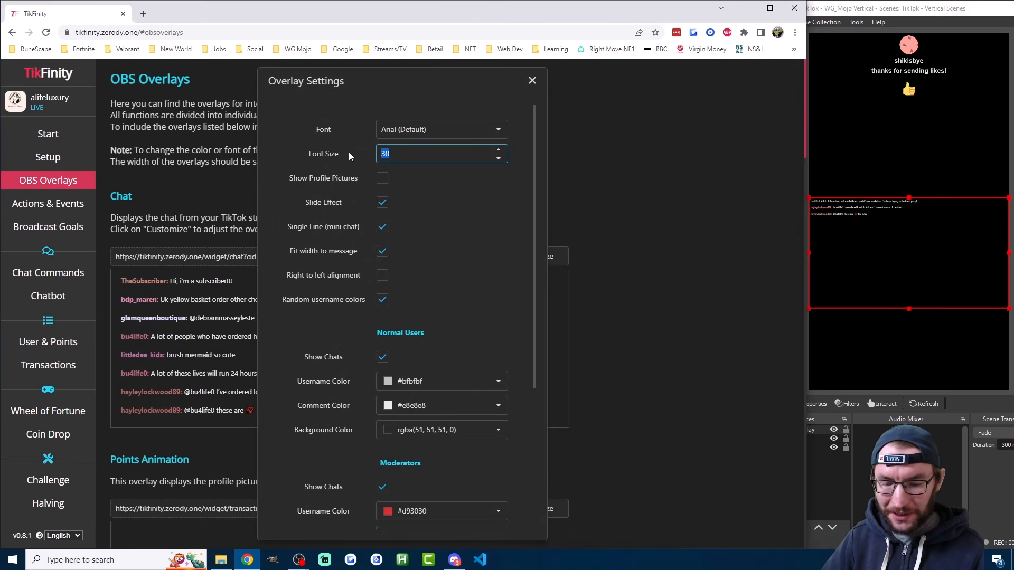
text(60)
scroll(496, 321, down, 5)
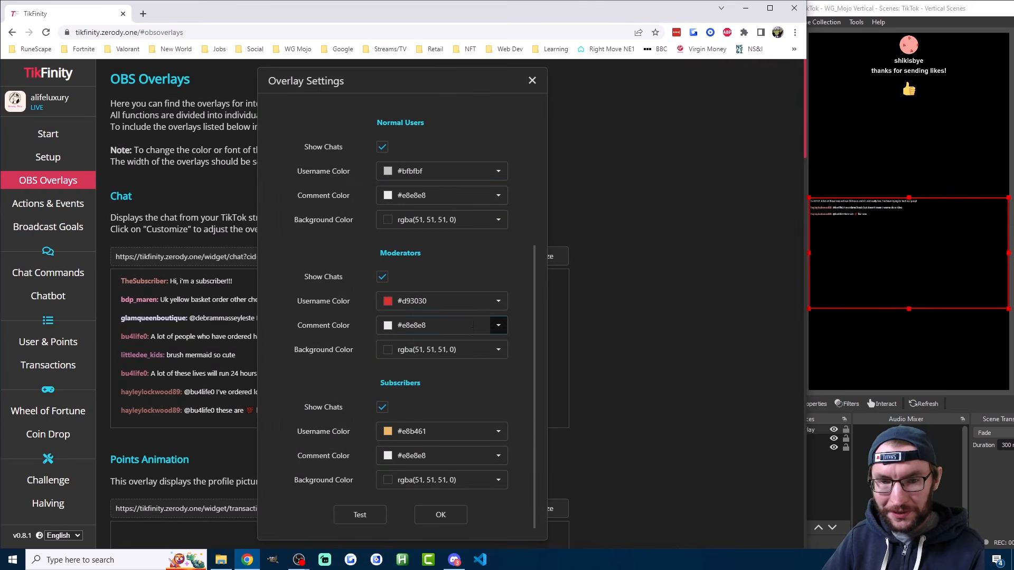
click(459, 511)
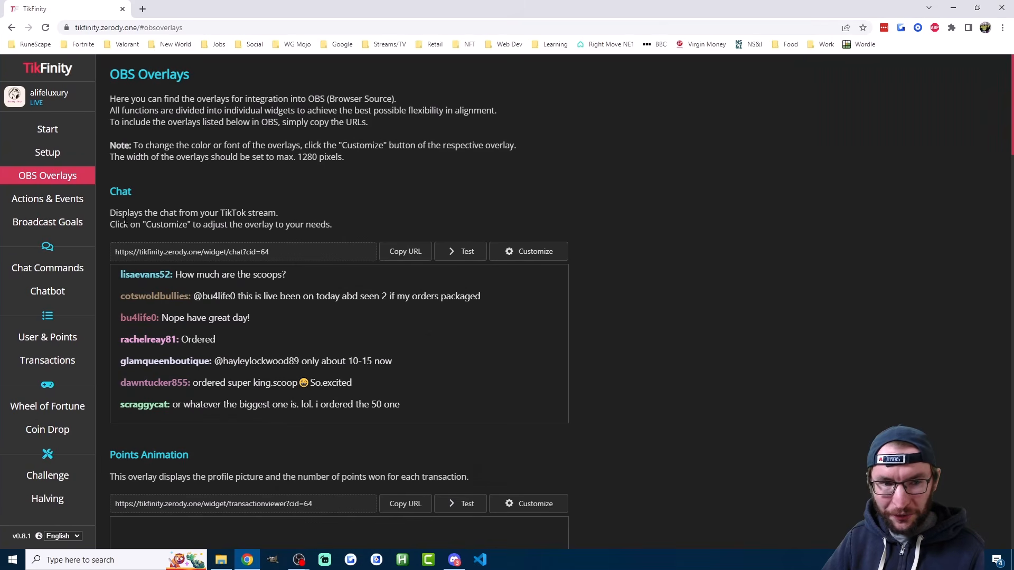
Step: Open the Broadcast Goals page and review the Likes, Shares, Follows and Coins Earned goals
click(80, 223)
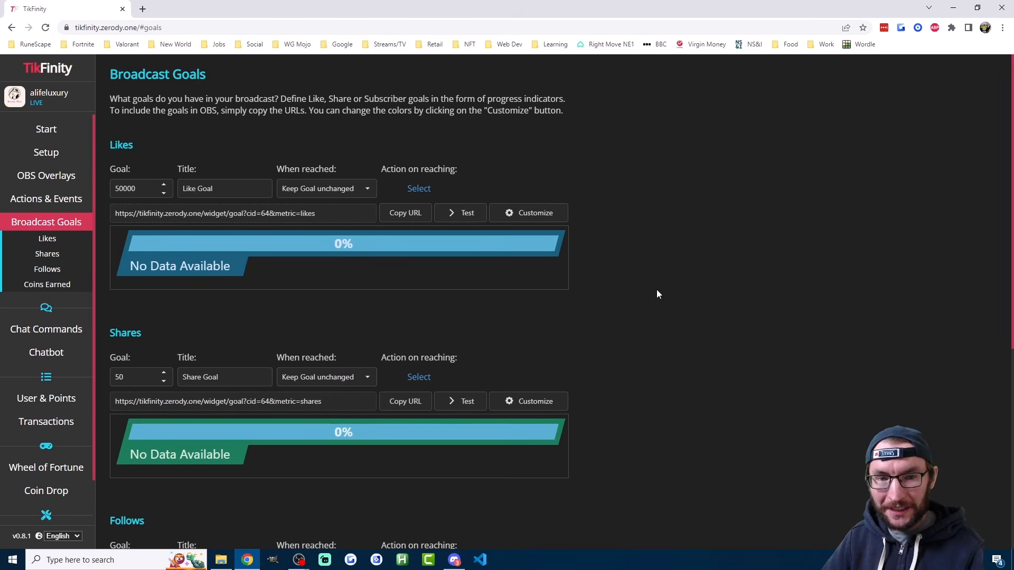
scroll(639, 279, down, 6)
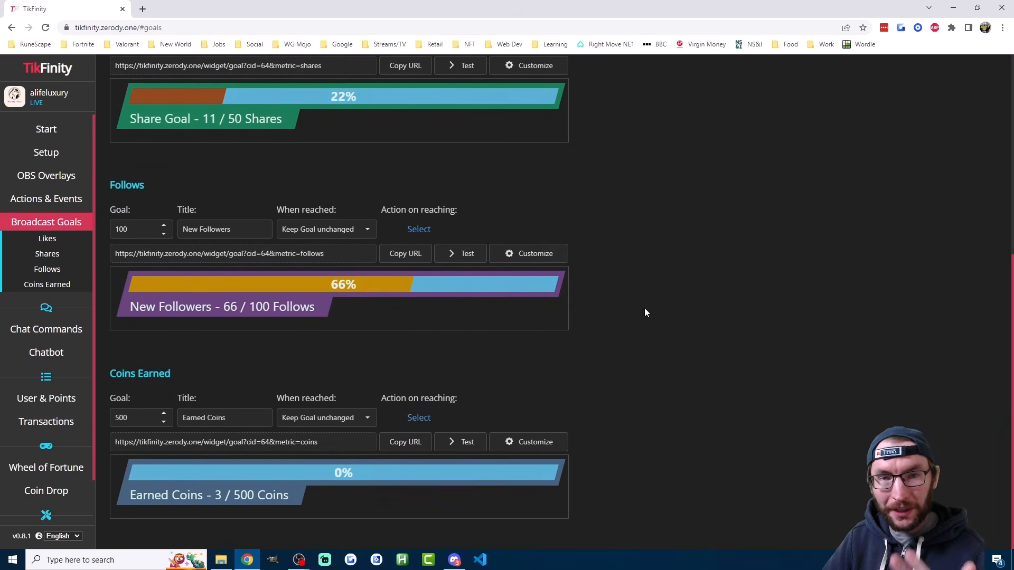
scroll(649, 317, up, 5)
scroll(655, 315, up, 2)
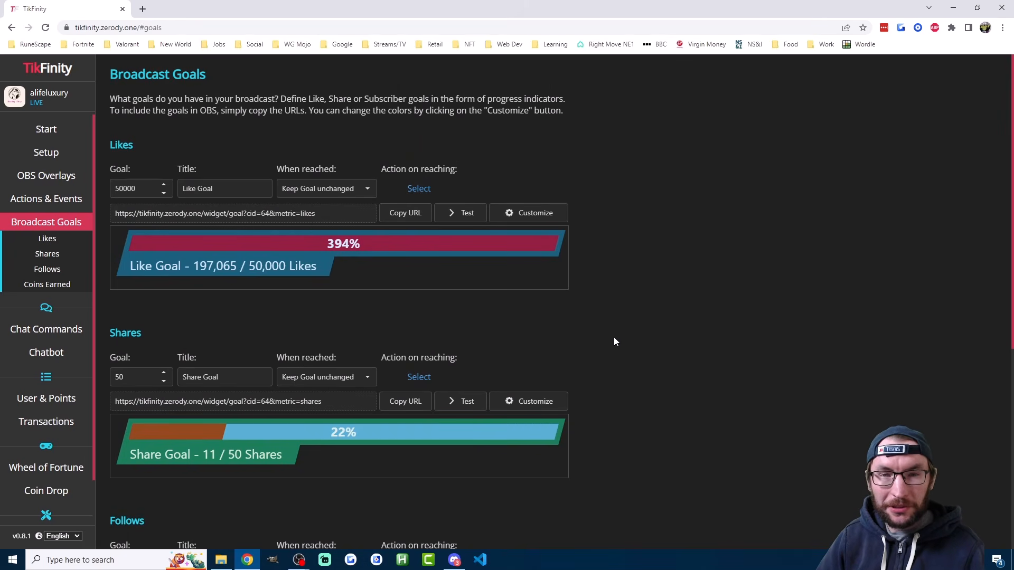
Step: Examine the Likes goal's target and title fields and how the title appears in the goal preview
double_click(138, 188)
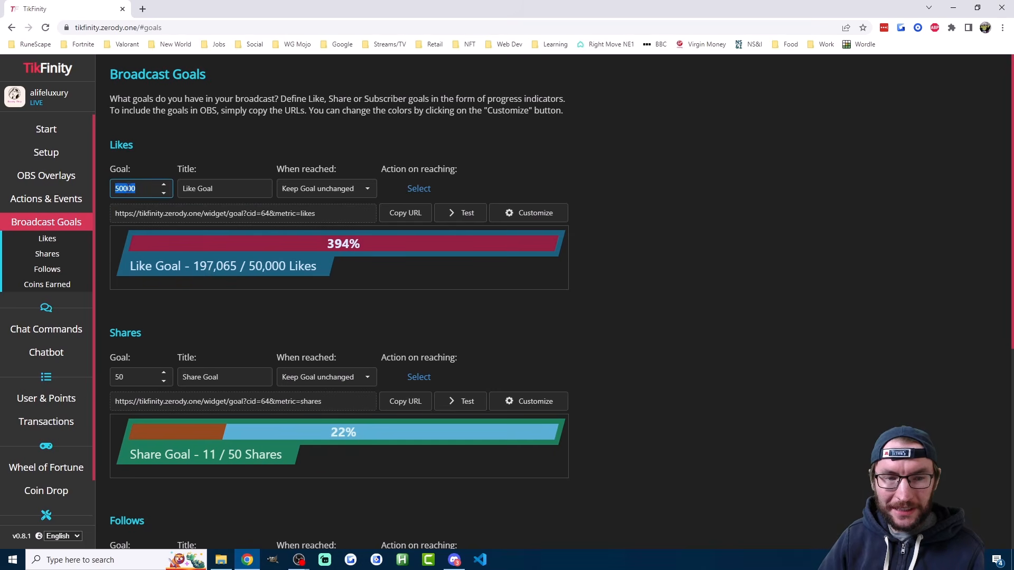
click(208, 144)
drag(223, 186, 181, 187)
click(172, 265)
drag(180, 266, 126, 268)
click(219, 190)
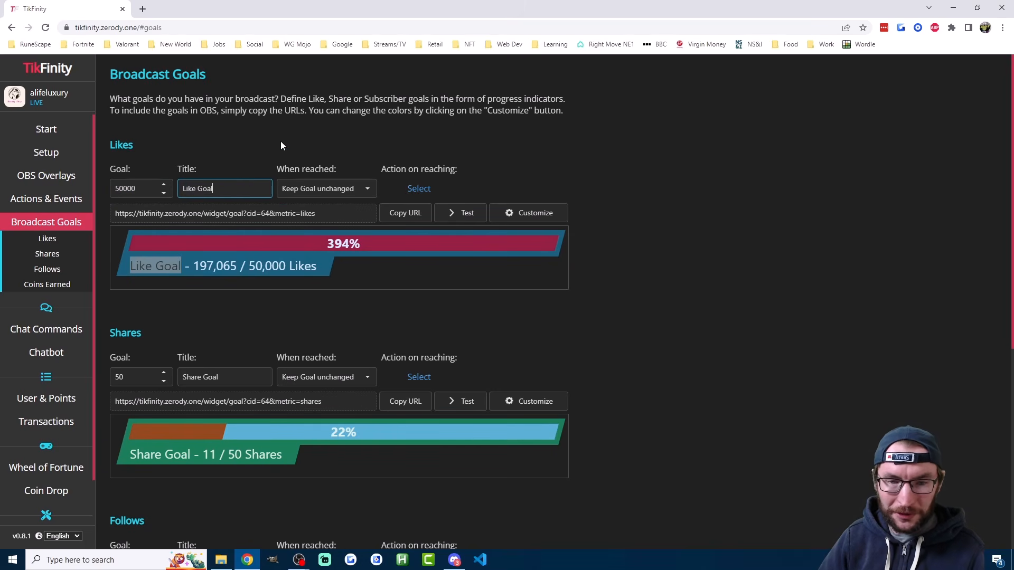
click(312, 160)
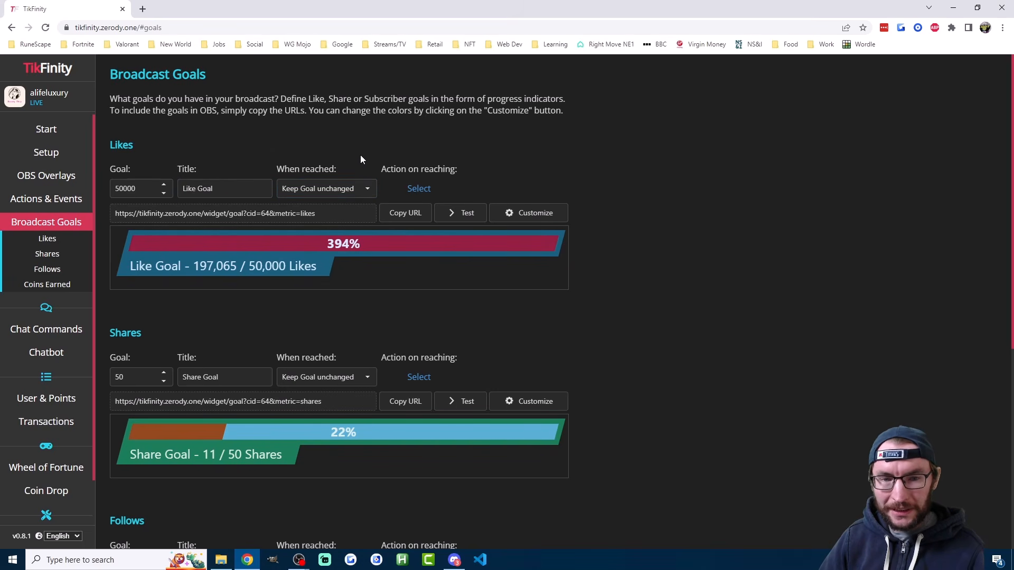
Step: Choose what happens when the Likes goal is reached, trying Hide Goal and settling on Double Goal
click(363, 190)
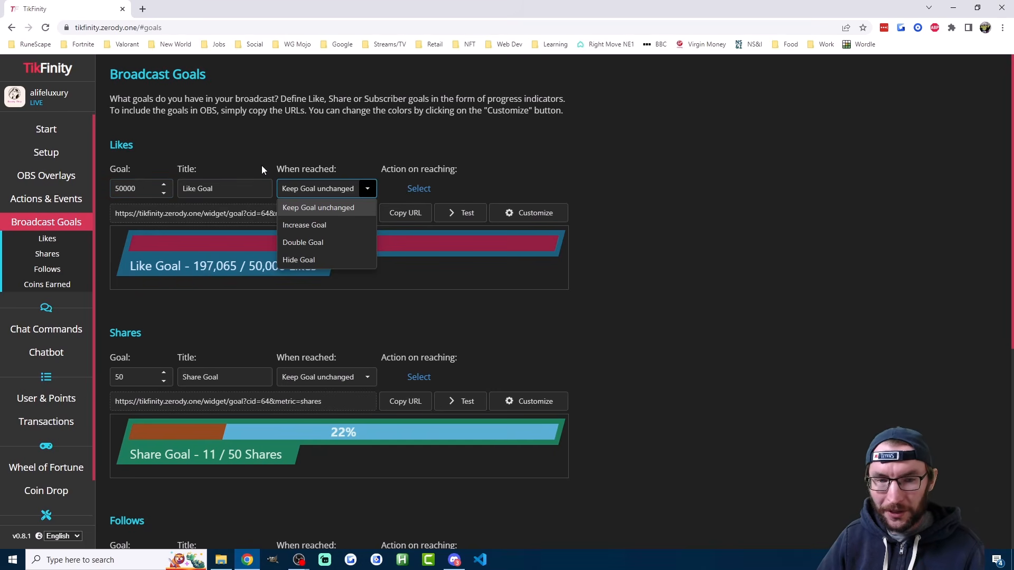
click(319, 243)
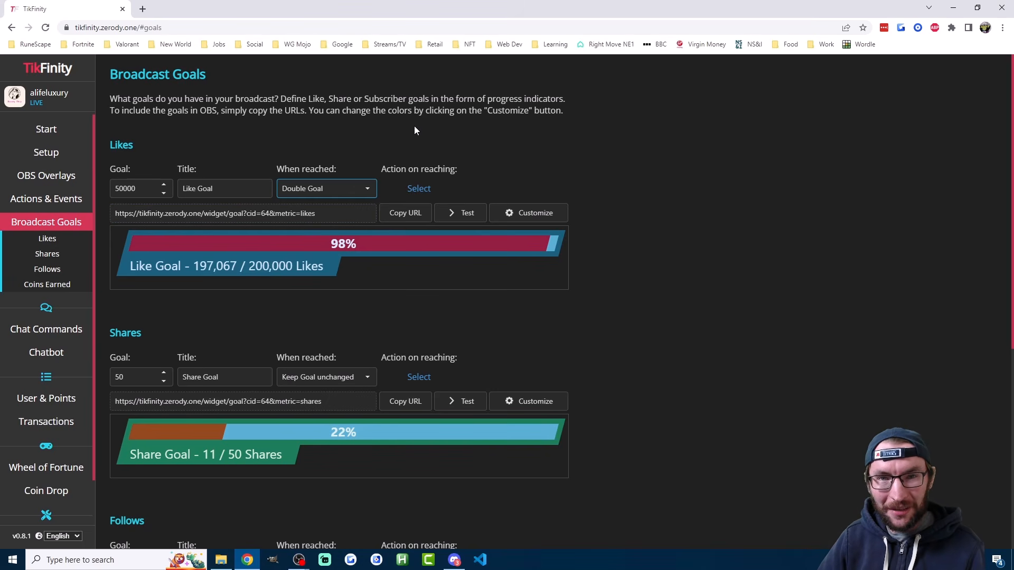
click(322, 188)
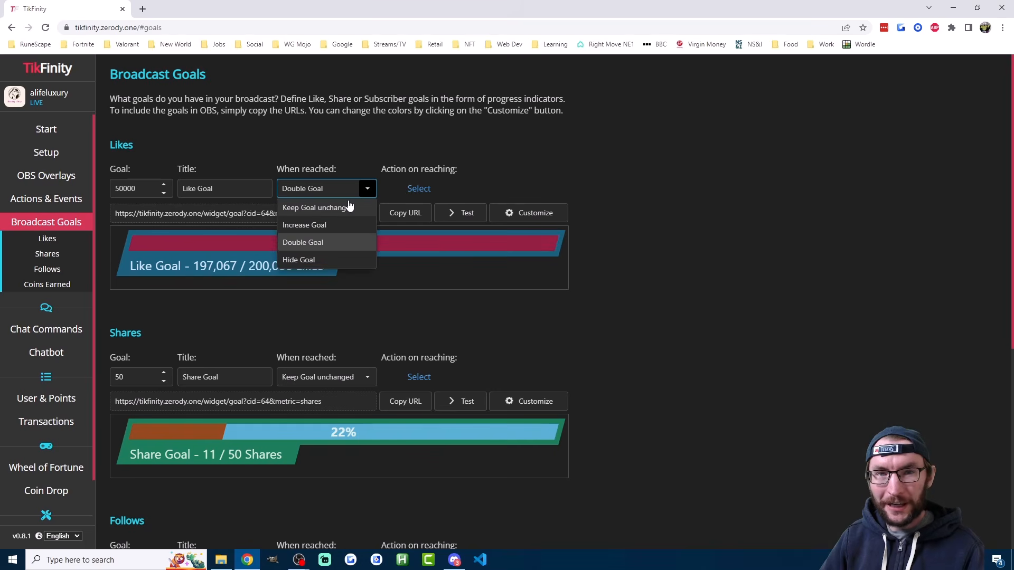
click(321, 261)
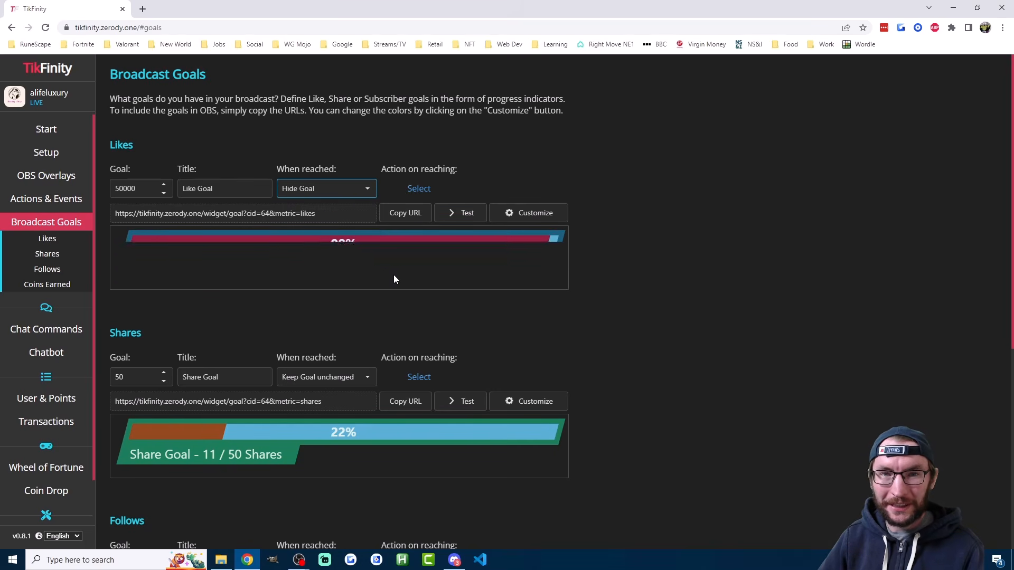
click(407, 307)
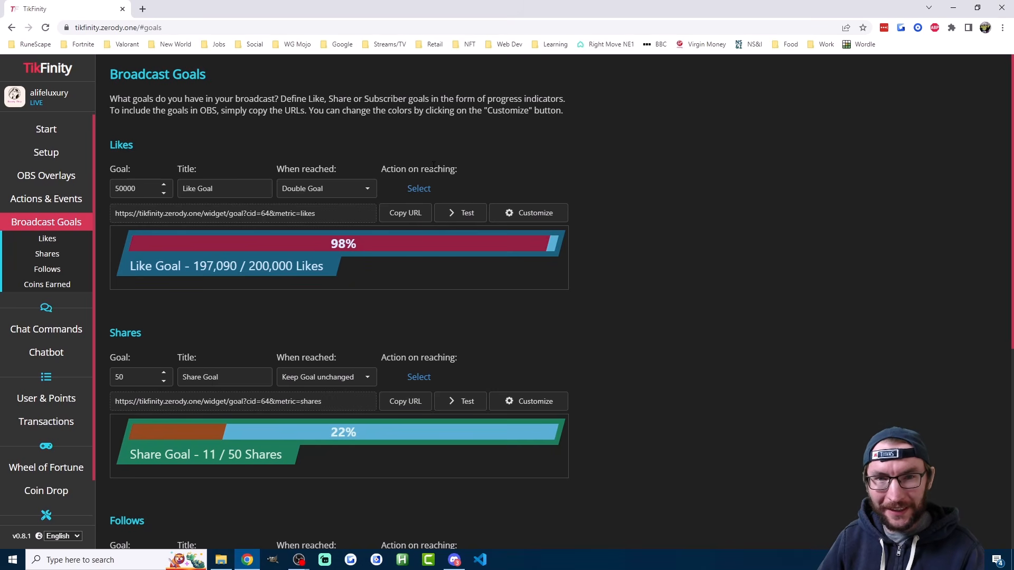
Step: Create a new action for reaching the Likes goal, named Annoying Sound, that plays the siren audio file
click(419, 189)
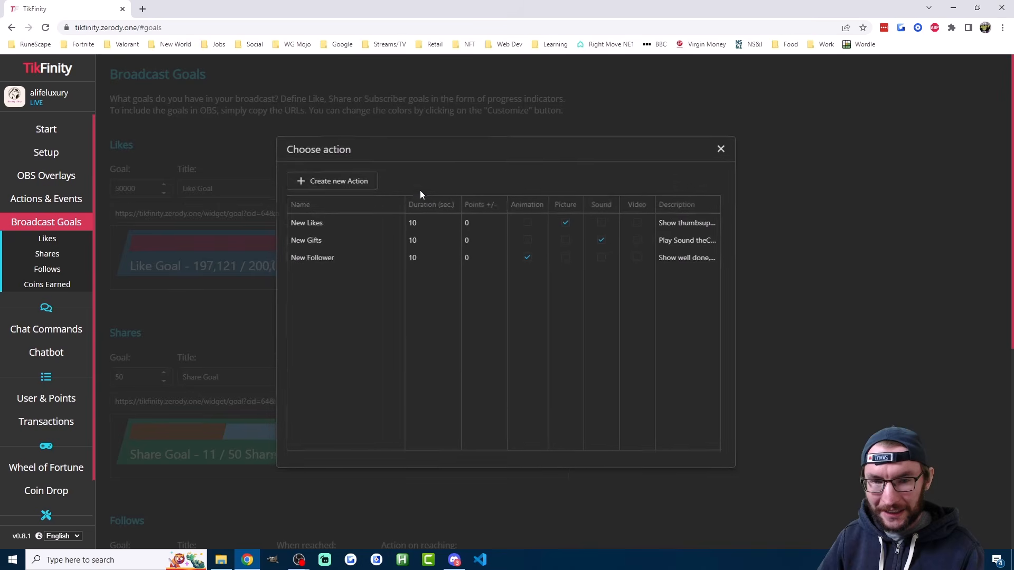
click(339, 185)
click(395, 143)
text(Annoying Sound)
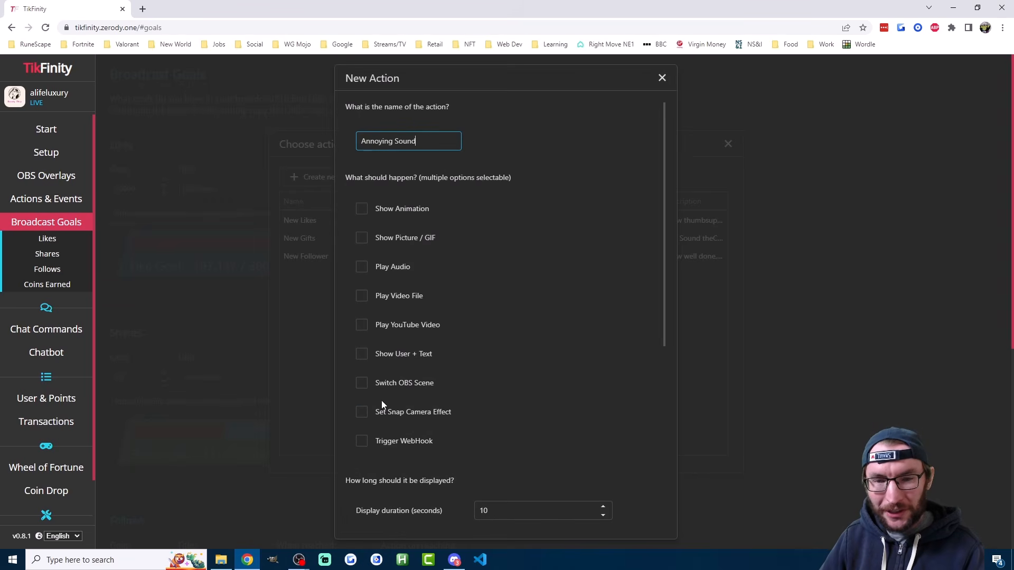
click(362, 267)
click(521, 269)
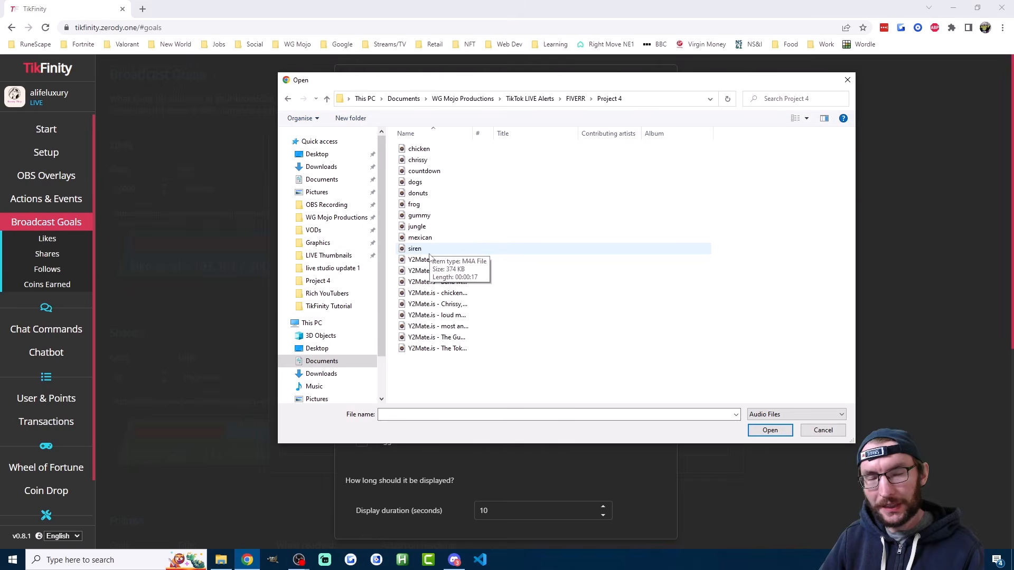
double_click(427, 252)
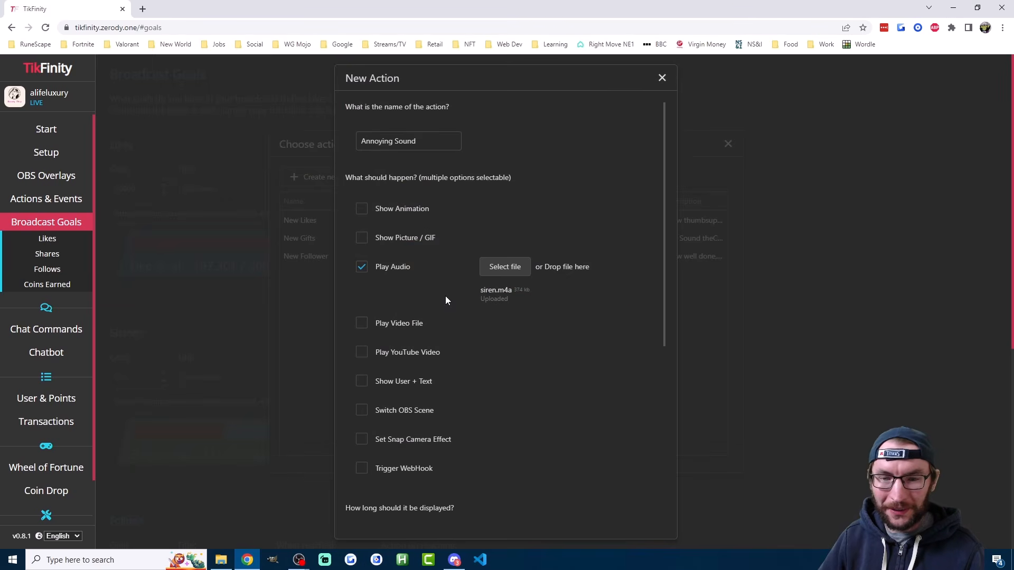
Step: Set the Annoying Sound action's display duration to 17 seconds and save the action
scroll(456, 298, down, 2)
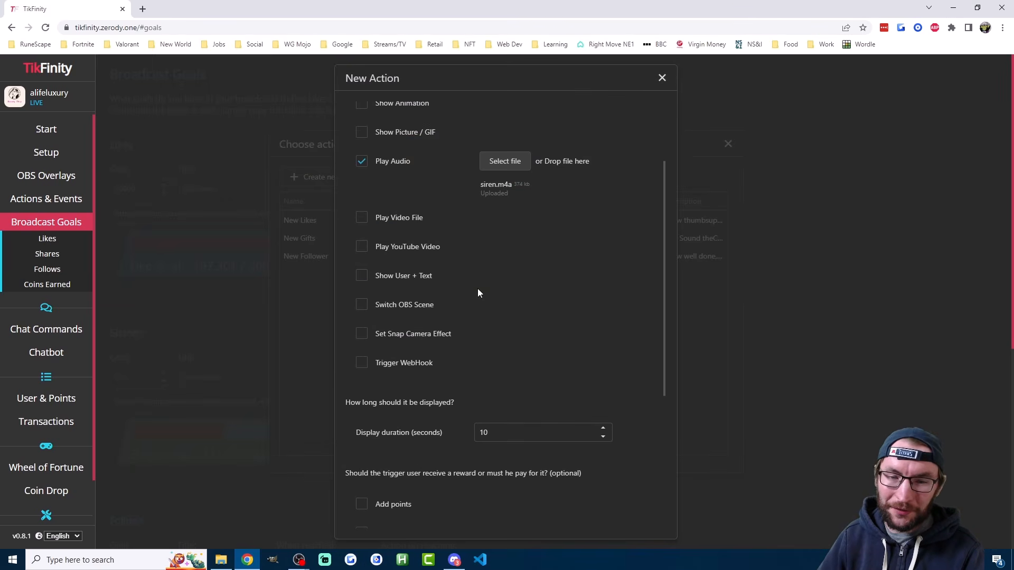
scroll(464, 279, up, 2)
scroll(468, 280, down, 3)
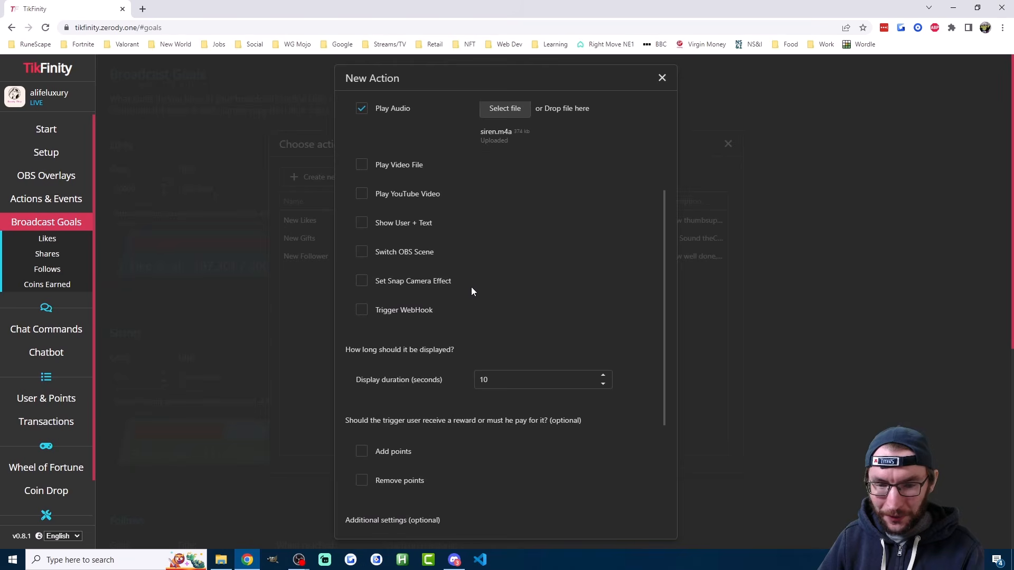
double_click(507, 378)
text(17)
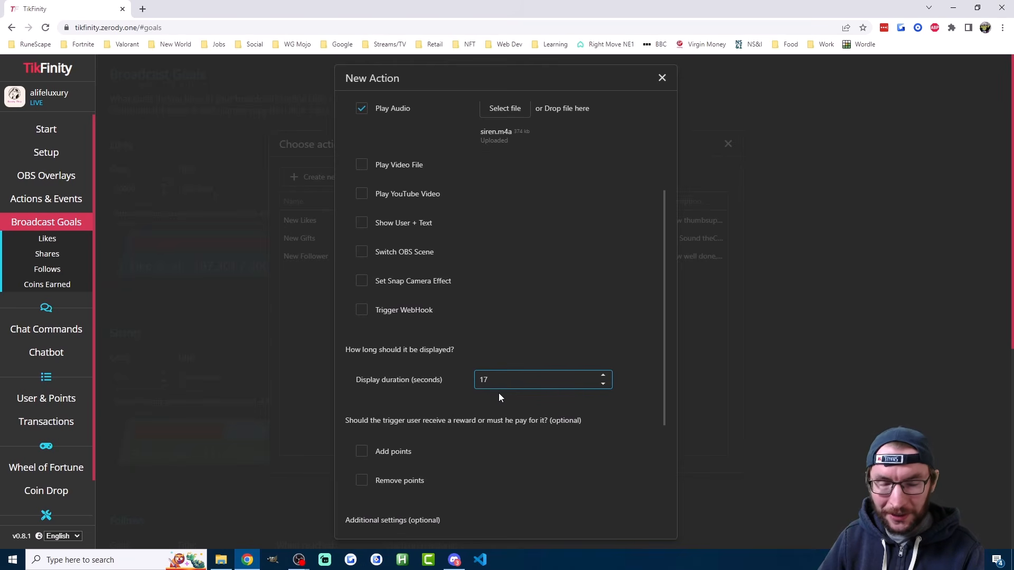
scroll(454, 330, up, 3)
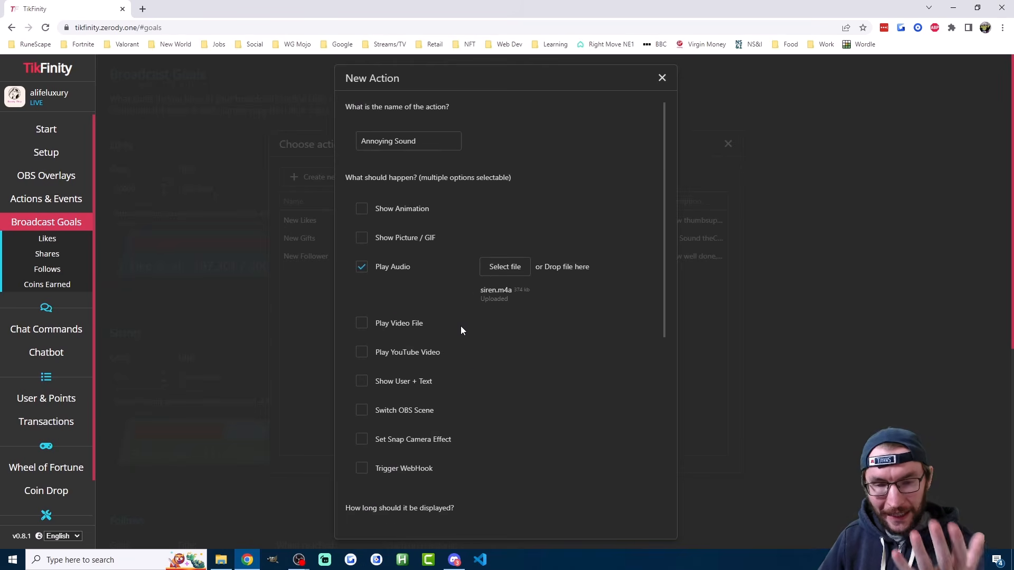
scroll(460, 325, down, 6)
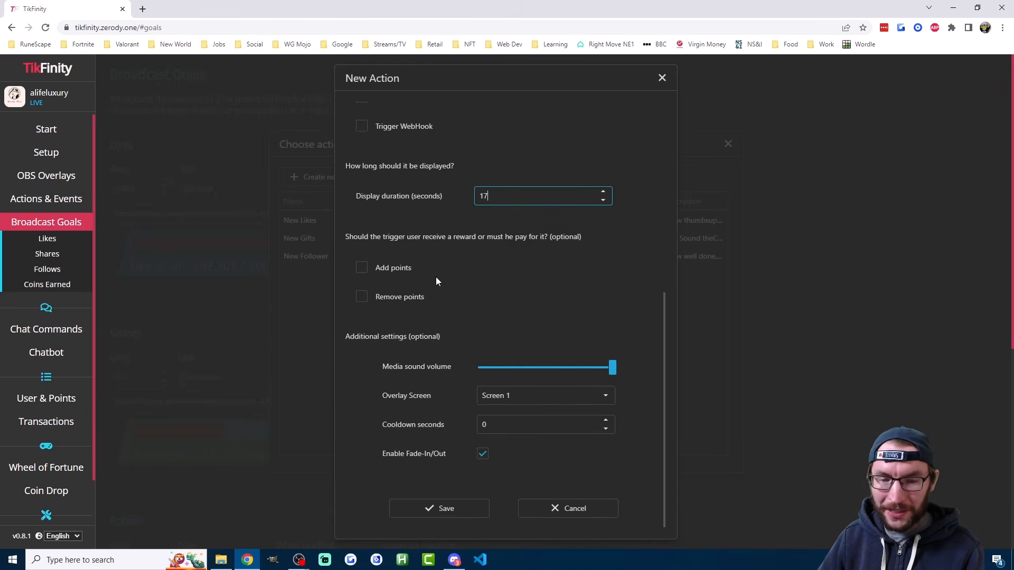
click(445, 510)
Step: Copy the Likes goal URL, switch to OBS and name a new browser source Likes Goal in the Alerts Testing scene
drag(465, 186, 379, 169)
click(469, 183)
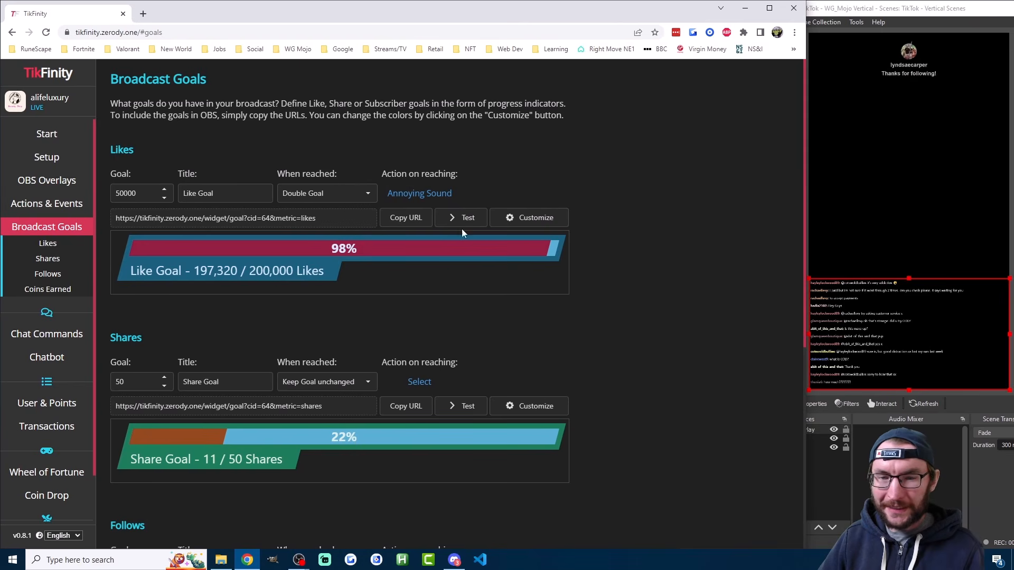
click(415, 219)
click(871, 414)
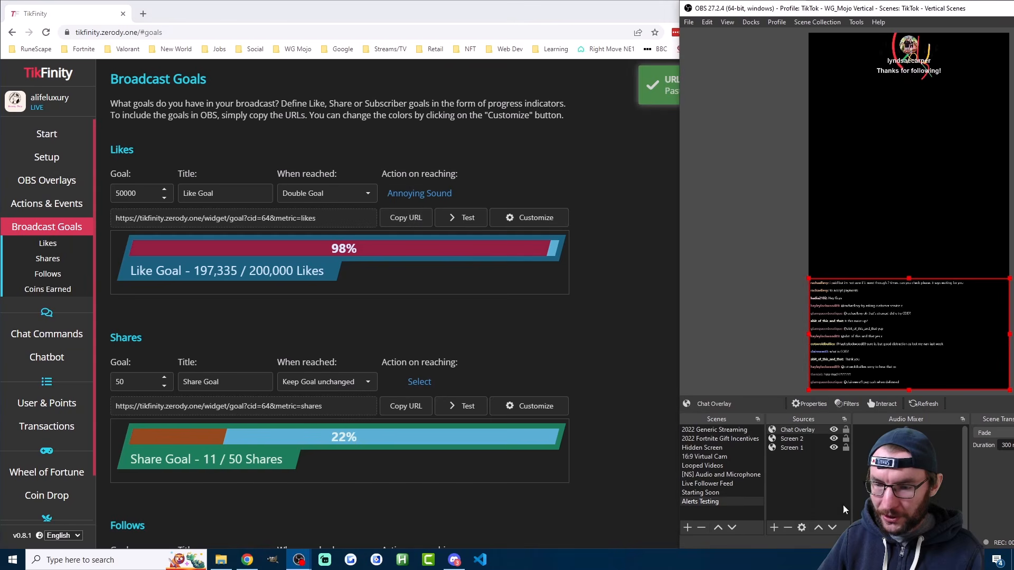
click(773, 528)
click(803, 378)
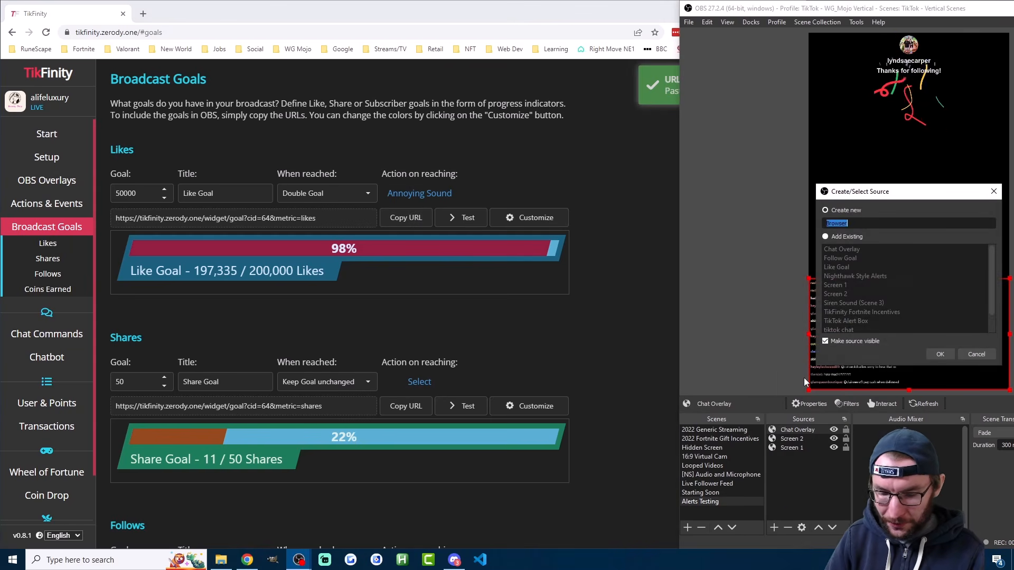
text(Likes Goal)
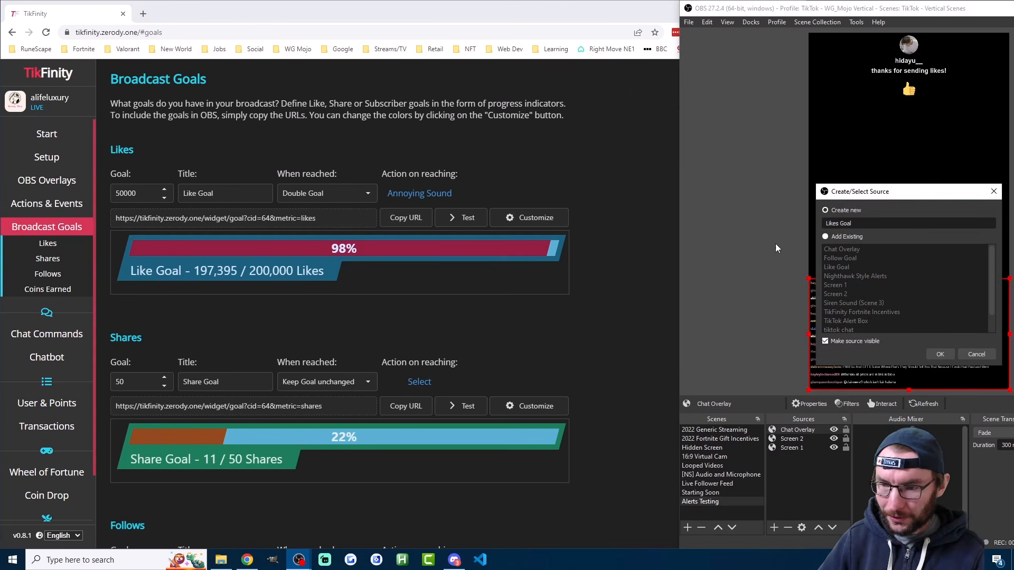
Step: Give the Likes Goal source the copied URL and a width of 1080, and move it down to around the middle of the canvas
click(938, 356)
drag(797, 422, 669, 432)
key(ctrl+v)
text(1080)
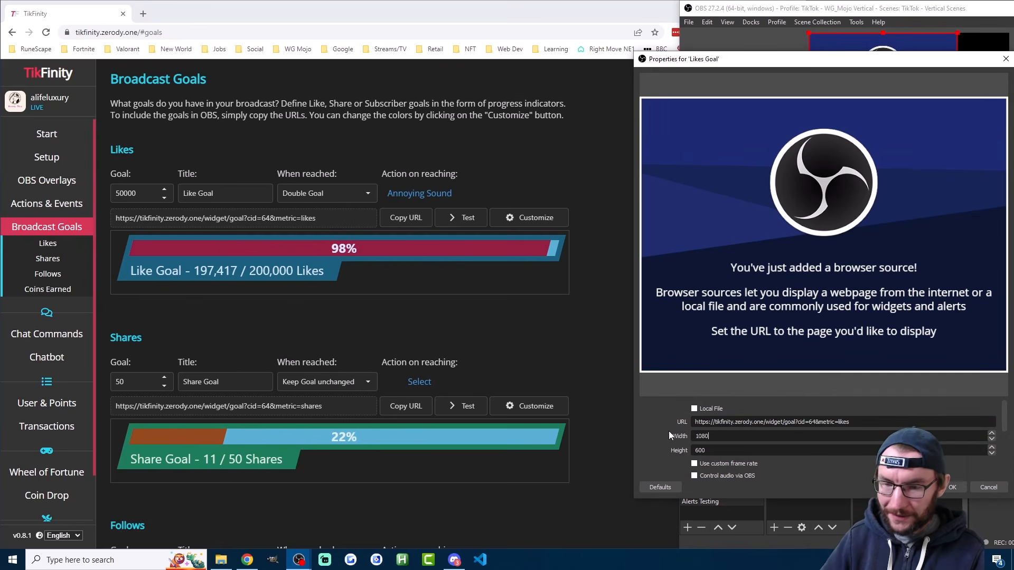
click(940, 489)
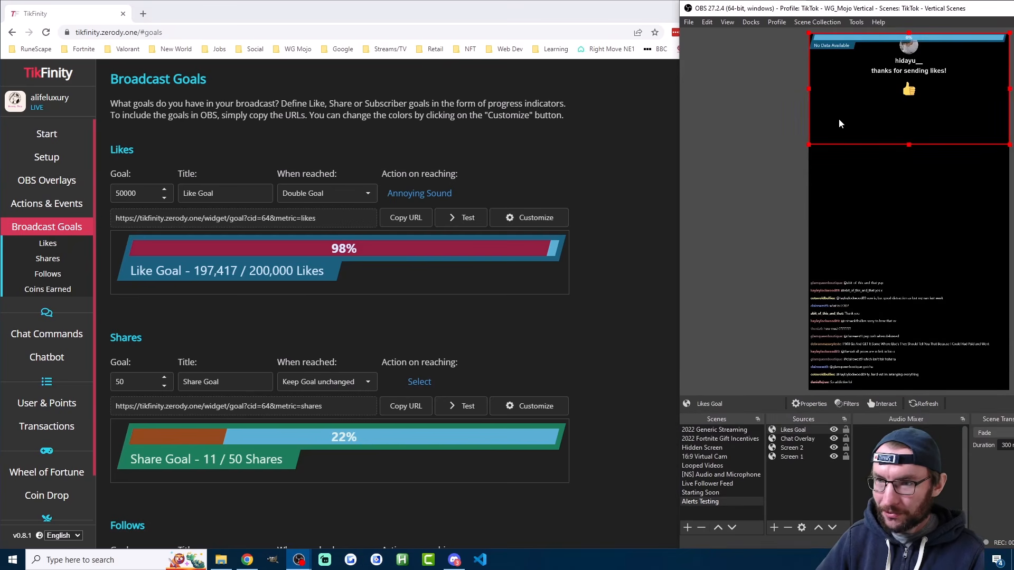
drag(833, 54, 834, 194)
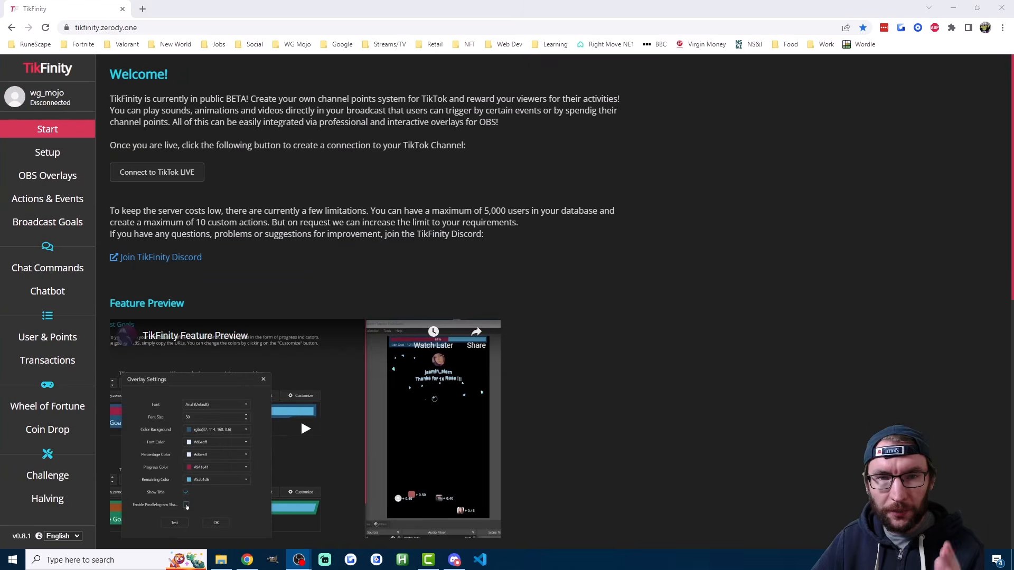
Step: In TikFinity, check which screen the Annoying Sound action uses and select Screen 3 for the My Actions overlay link
click(62, 203)
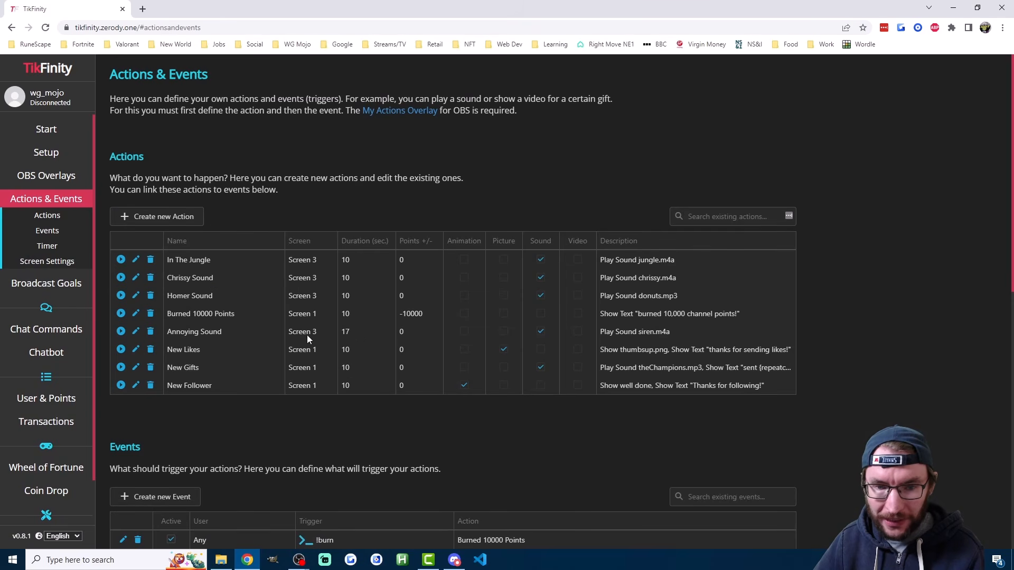
click(45, 178)
scroll(153, 322, down, 14)
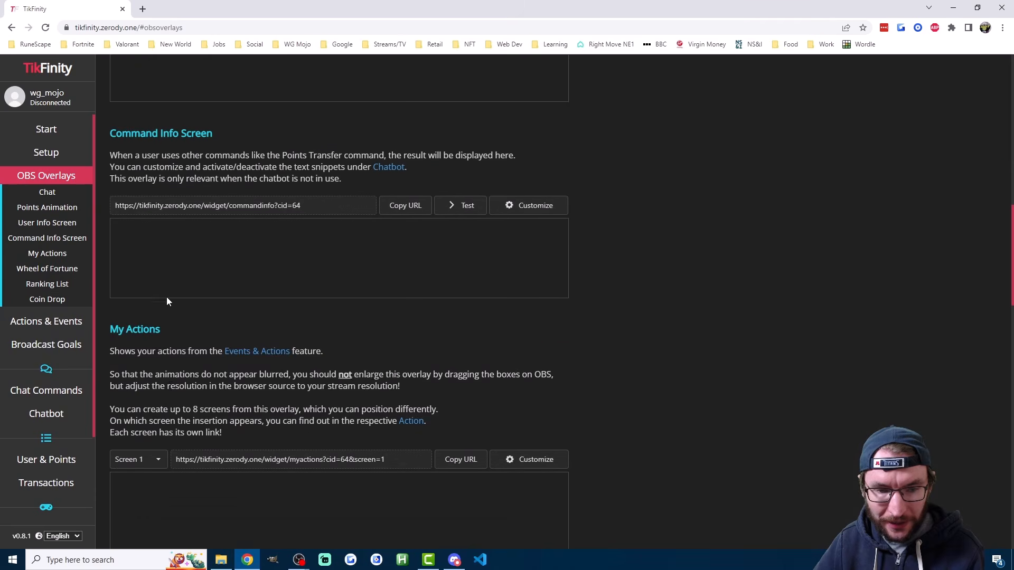
scroll(165, 301, down, 6)
click(154, 215)
click(153, 269)
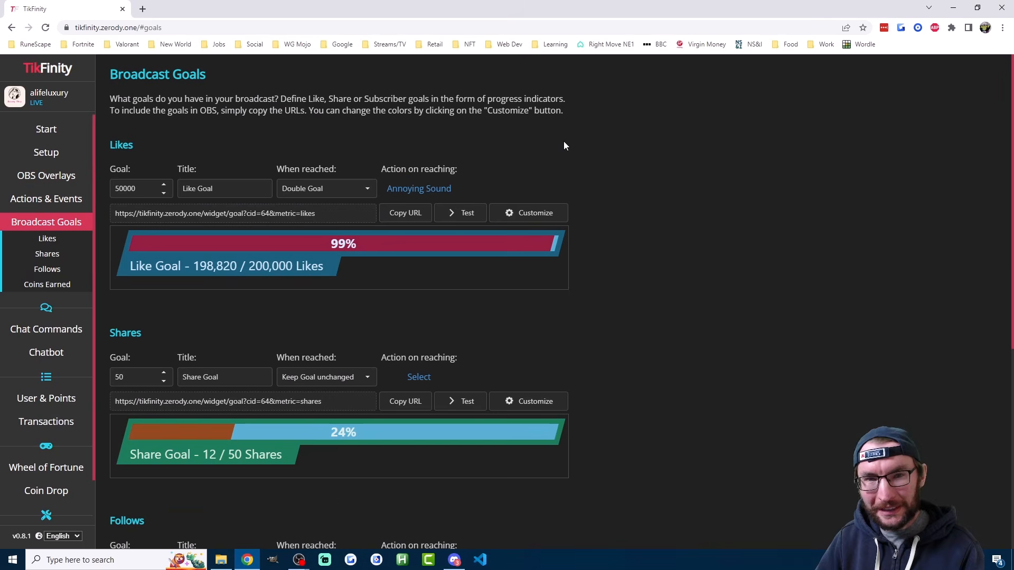
Step: Try the Likes goal overlay without its title and parallelogram shape, re-enable both options and close the overlay settings
click(535, 212)
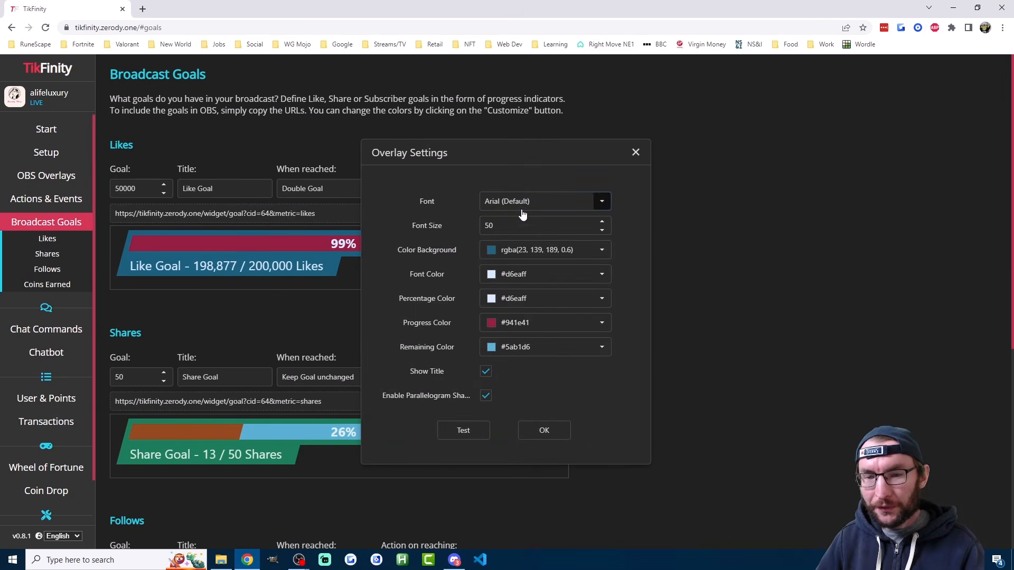
click(485, 371)
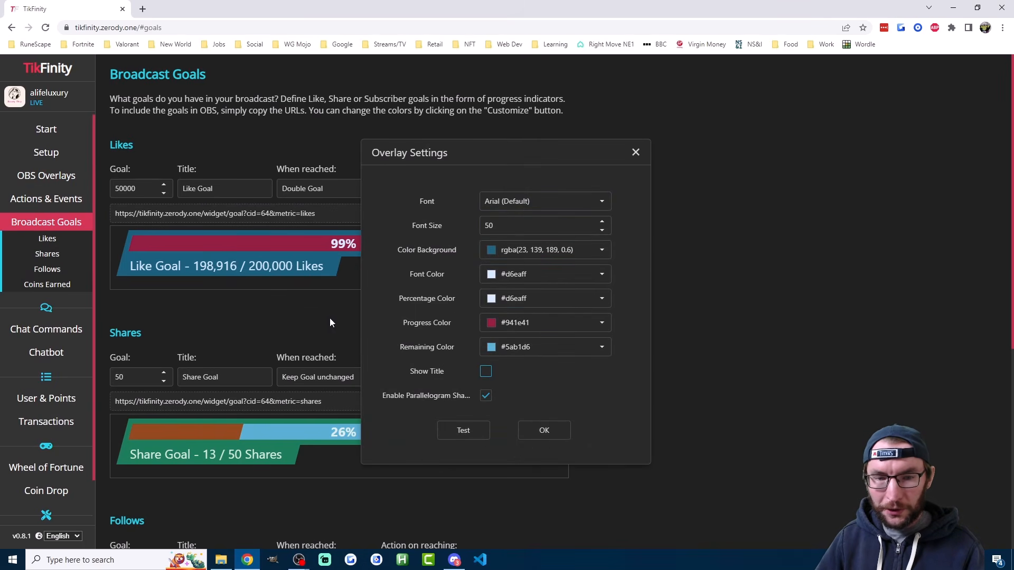
click(484, 395)
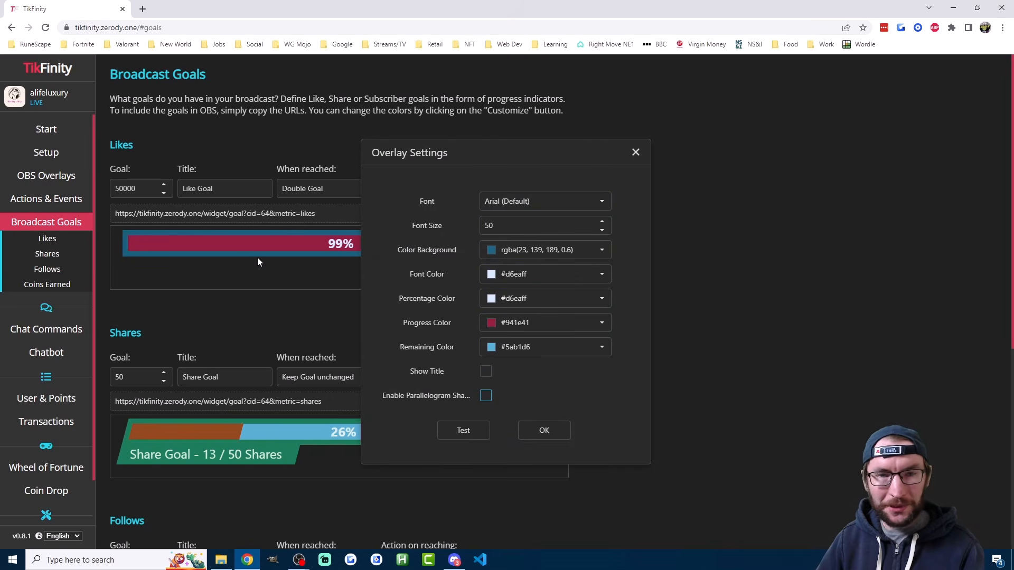
click(486, 371)
click(484, 400)
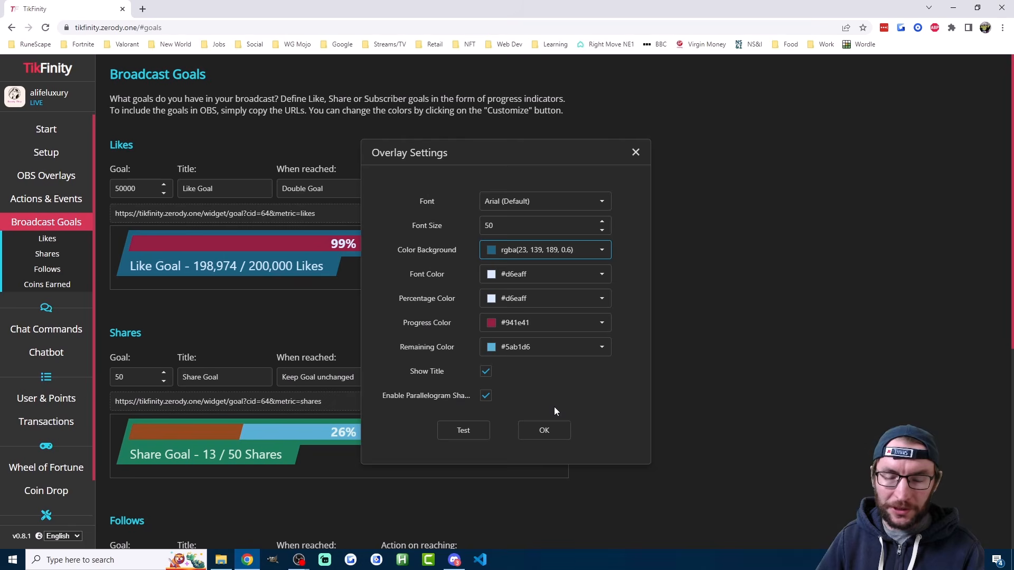
click(546, 433)
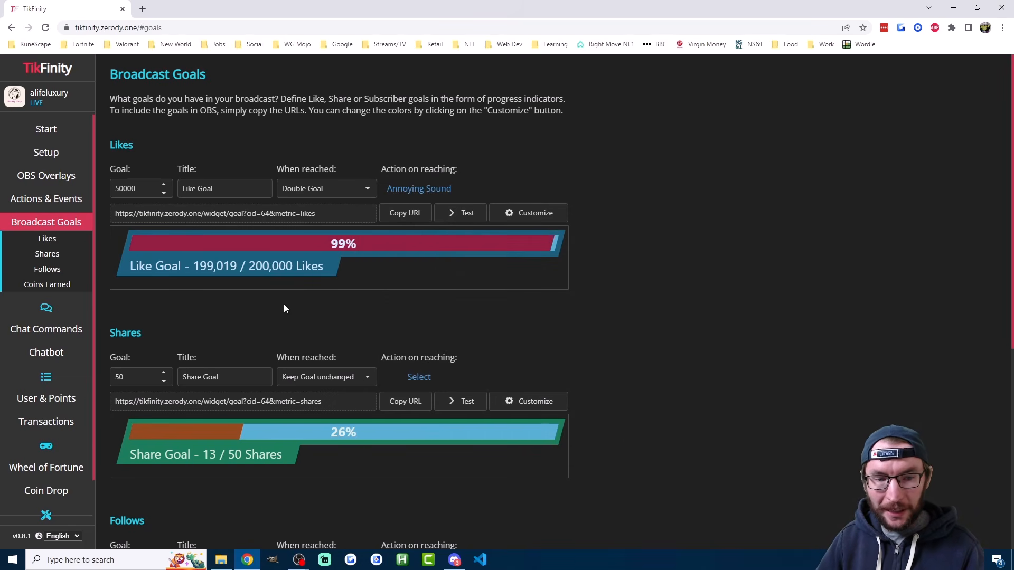
Step: Look over the Shares, Follows and Coins Earned goals and open the Setup page
scroll(283, 309, down, 6)
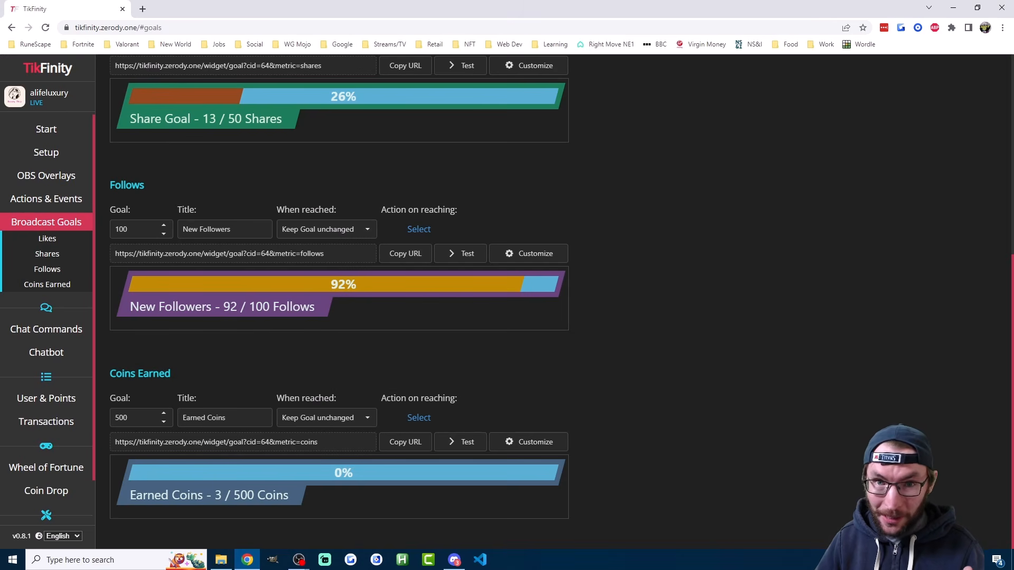
click(47, 154)
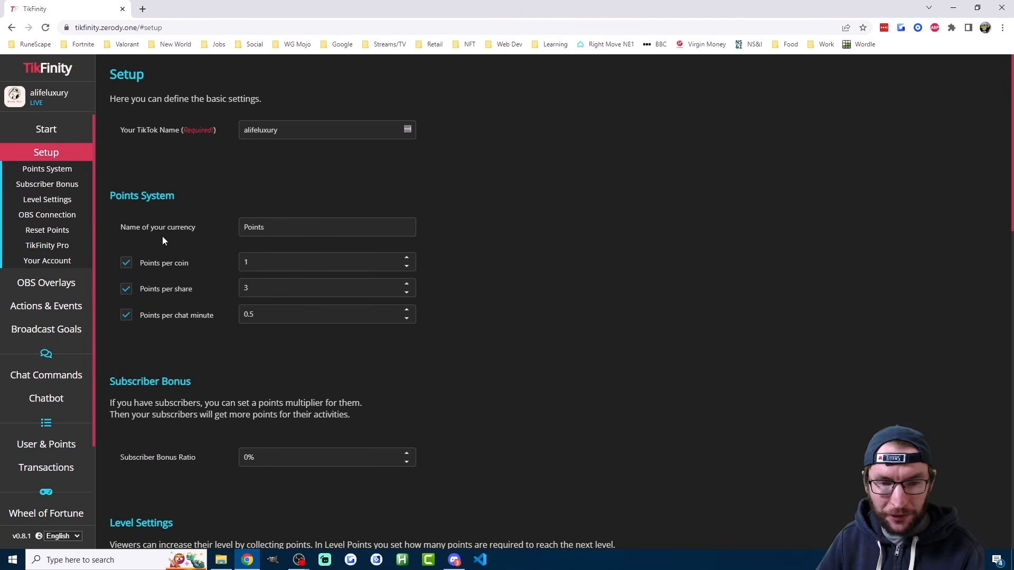
Step: Try the points system without points per share and points per chat minute, and re-enable both options
click(126, 289)
click(126, 315)
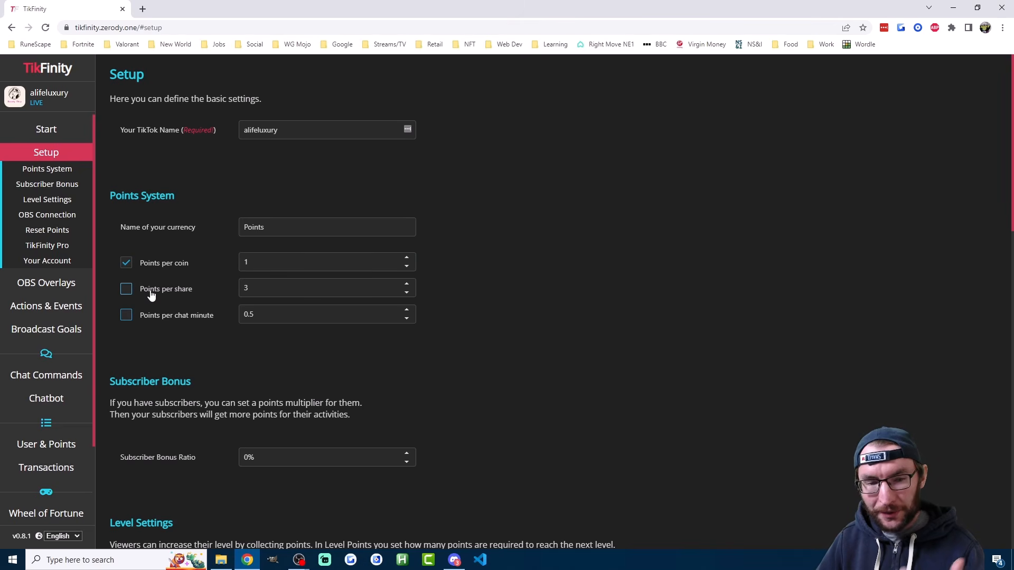
click(143, 290)
click(130, 323)
Step: Check the points per coin and currency name fields, and set the Subscriber Bonus Ratio to 100%
click(251, 262)
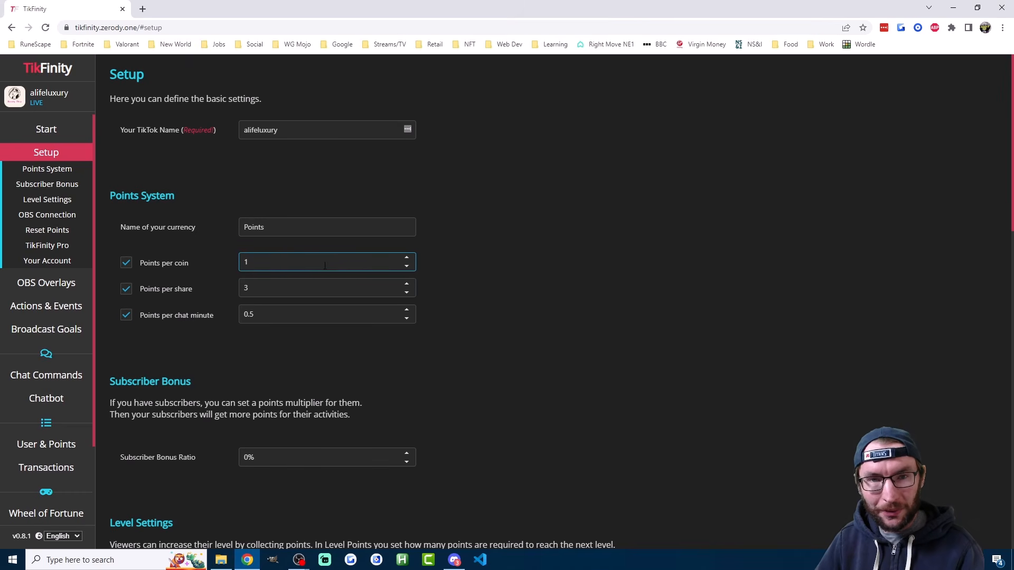
key(shift+Tab)
click(258, 227)
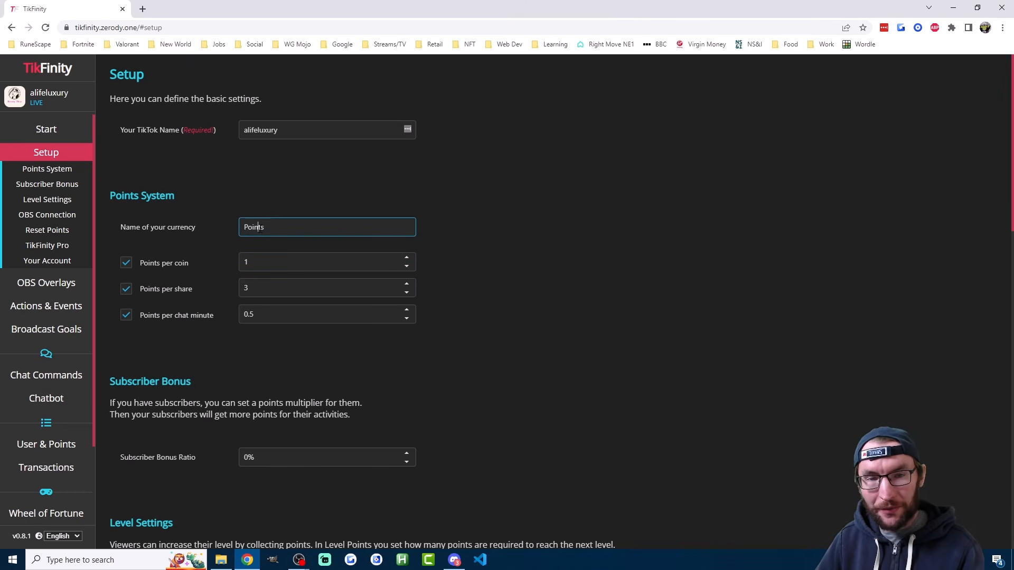
drag(264, 227, 230, 229)
click(292, 227)
drag(292, 227, 241, 228)
click(291, 232)
double_click(246, 457)
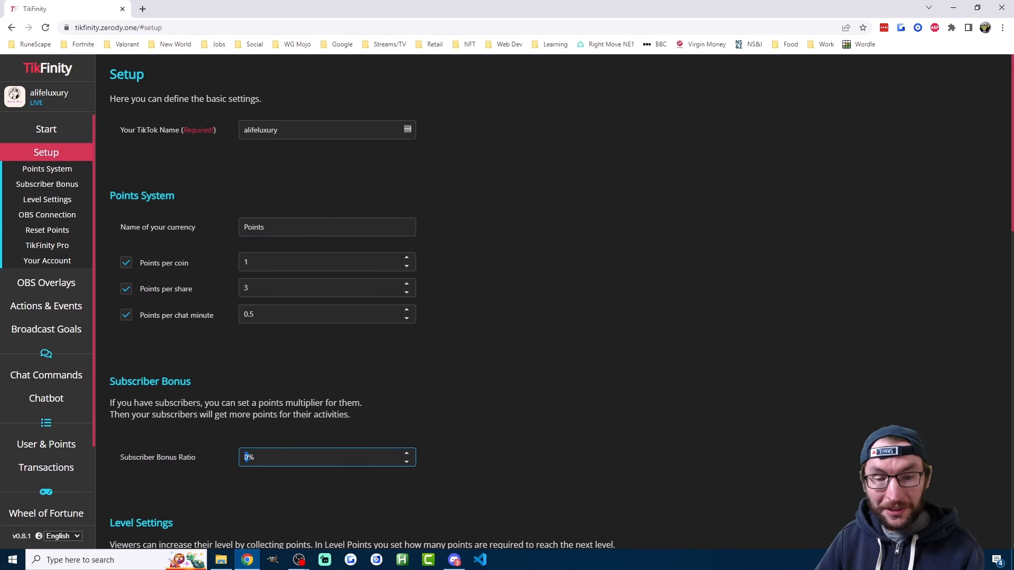
text(100)
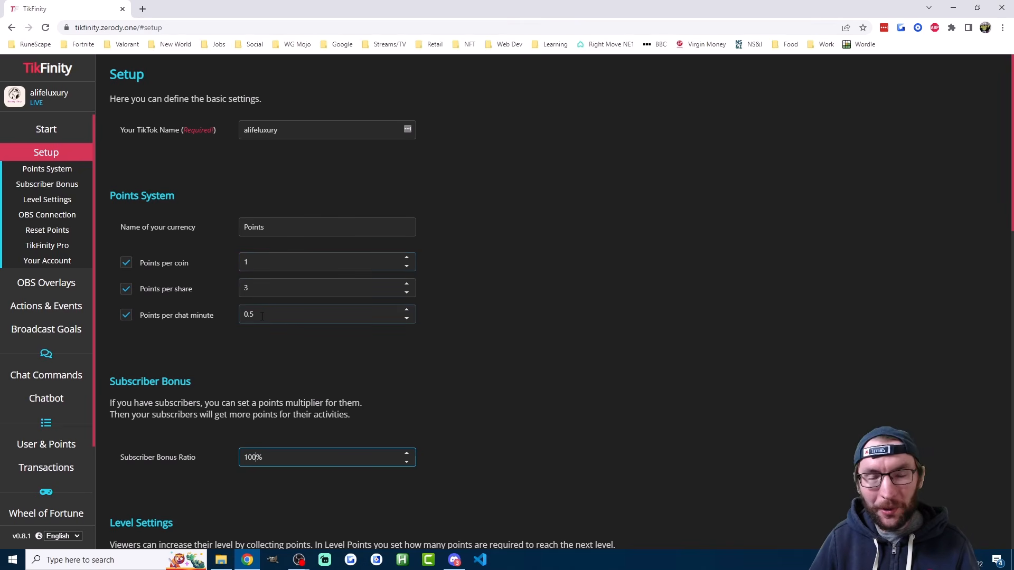
Step: Check the Level Points field in the Level Settings and expand the list of levels with their required points
scroll(340, 288, down, 7)
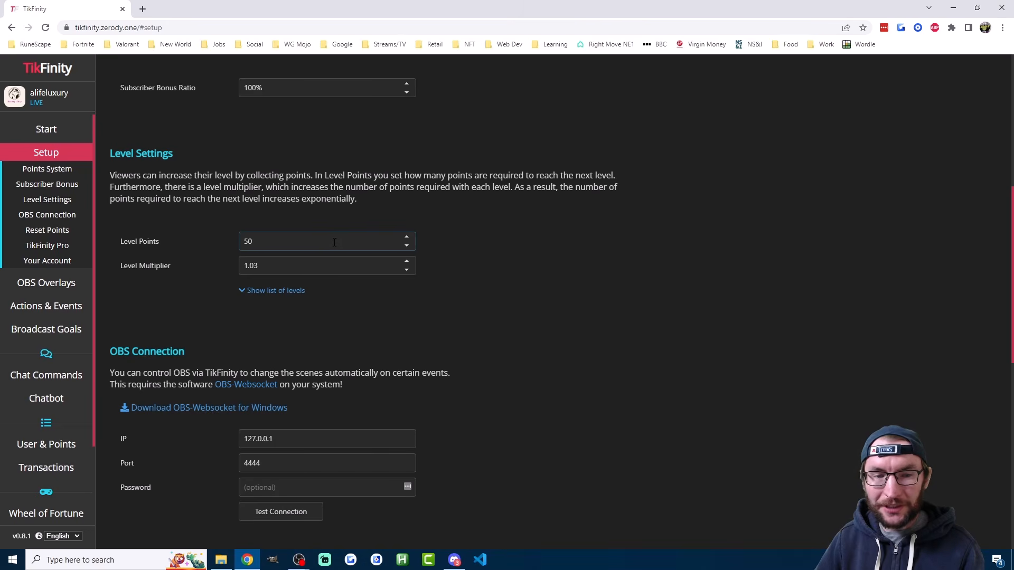
drag(253, 245, 242, 244)
click(270, 217)
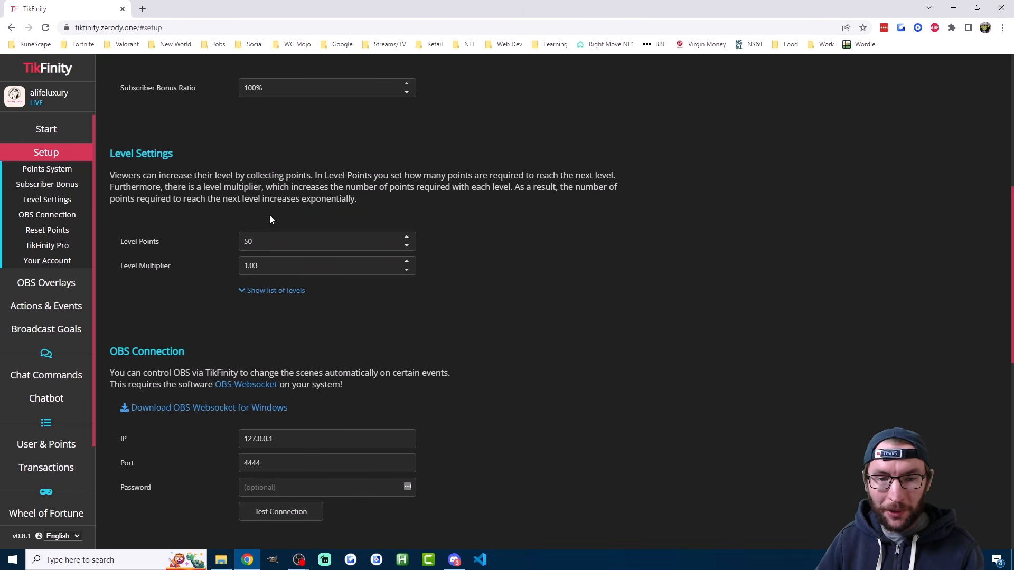
click(280, 291)
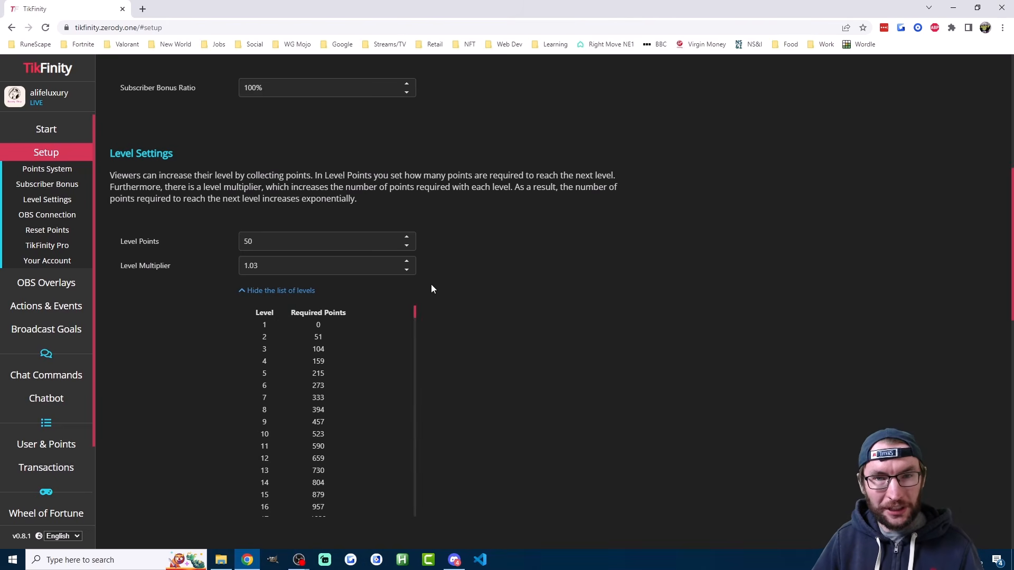
Step: Try Level Multiplier values of 1 and 1.1, and set the multiplier back to 1.03
click(407, 269)
click(407, 270)
click(406, 270)
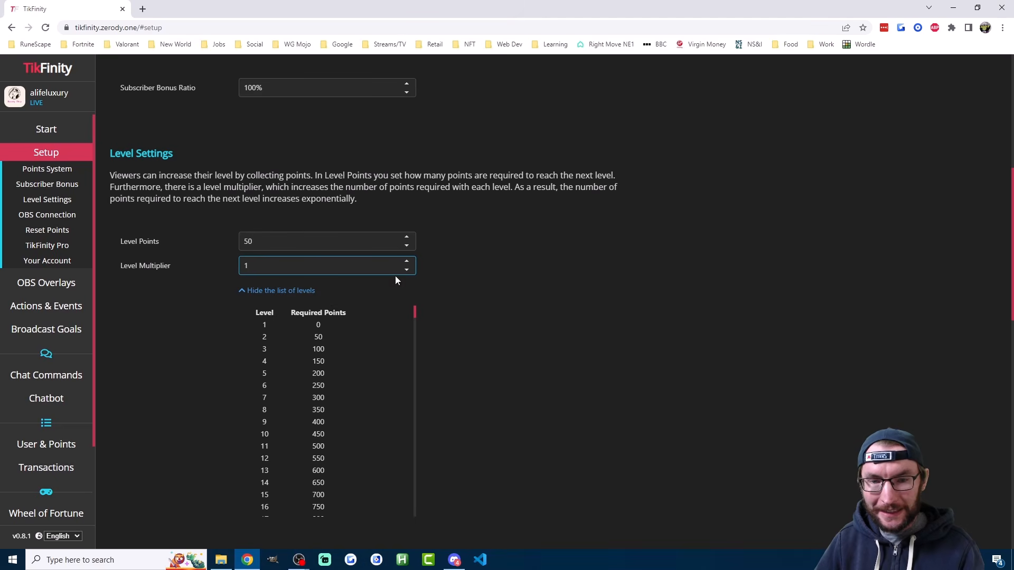
click(408, 262)
click(408, 261)
click(408, 262)
click(408, 262)
click(408, 261)
click(408, 262)
click(408, 262)
click(408, 262)
click(408, 262)
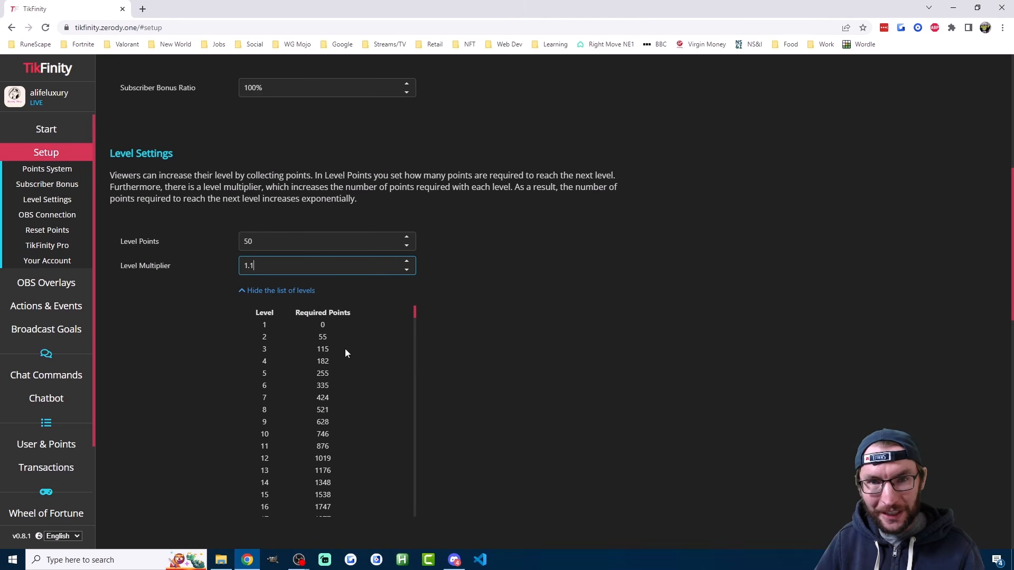
key(BackSpace)
text(03)
click(489, 278)
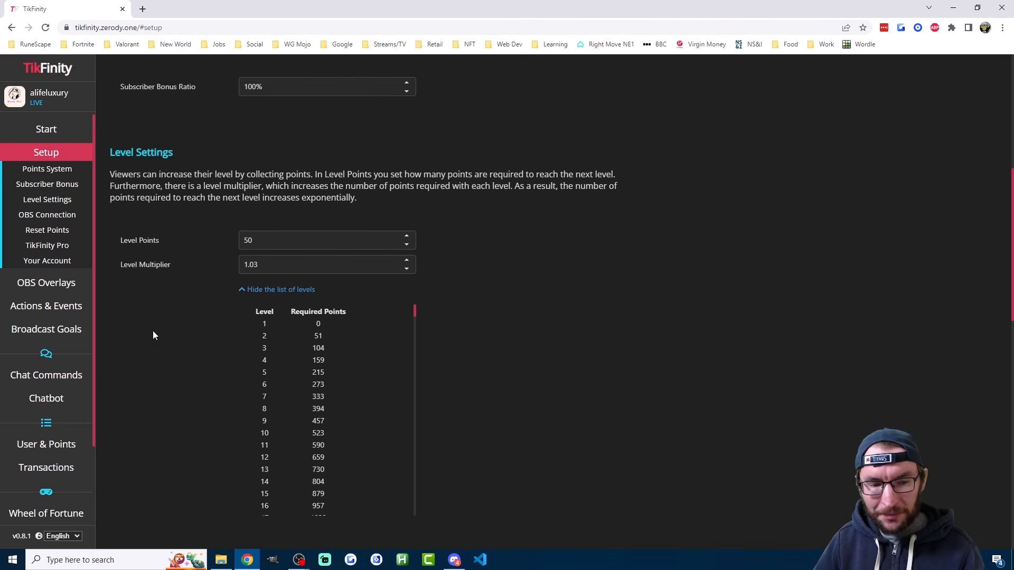
Step: Examine the list of users and their points, compare the chat and gift transactions, and filter the transaction descriptions by "coins"
click(58, 449)
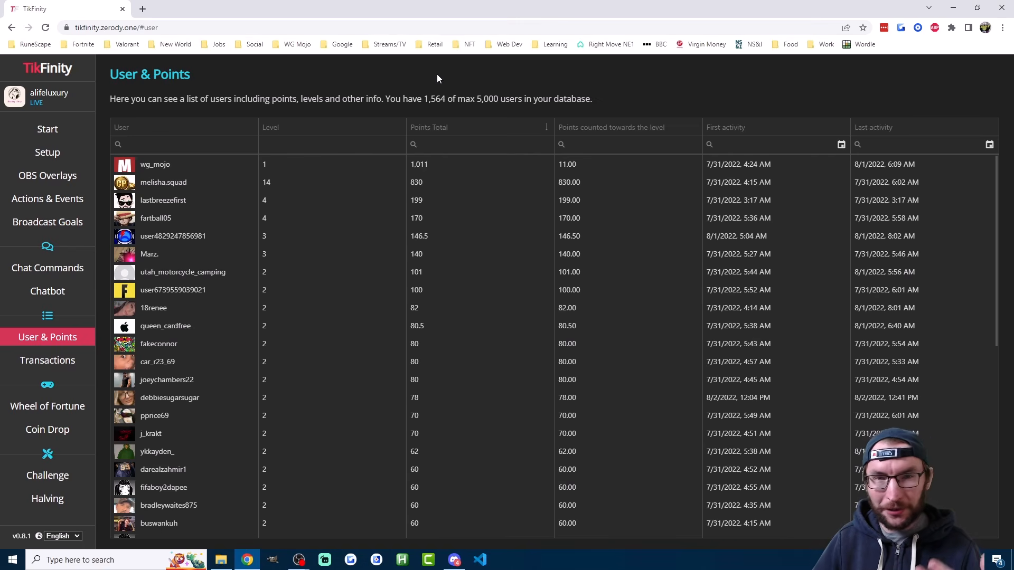
click(66, 361)
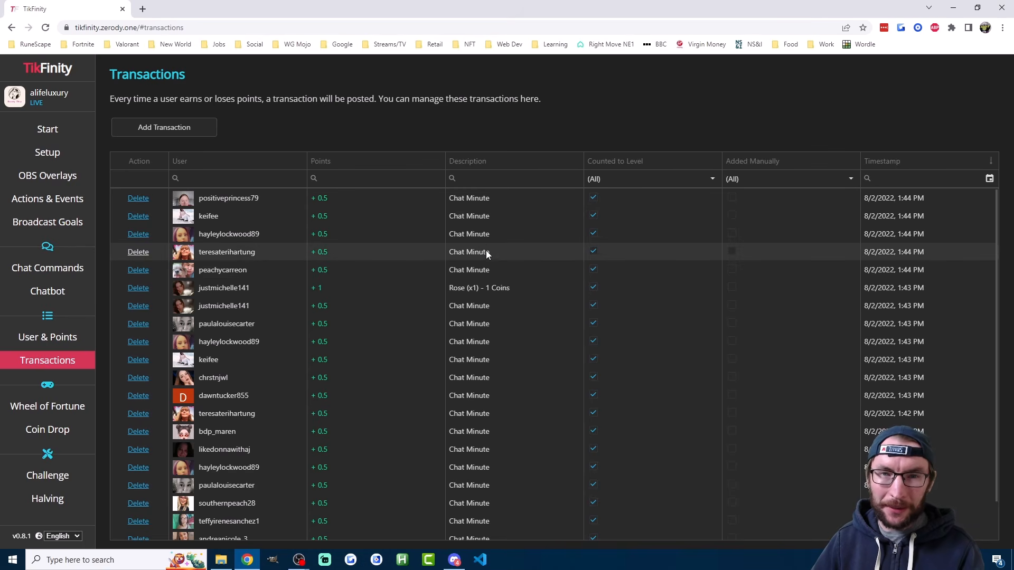
drag(491, 253, 449, 201)
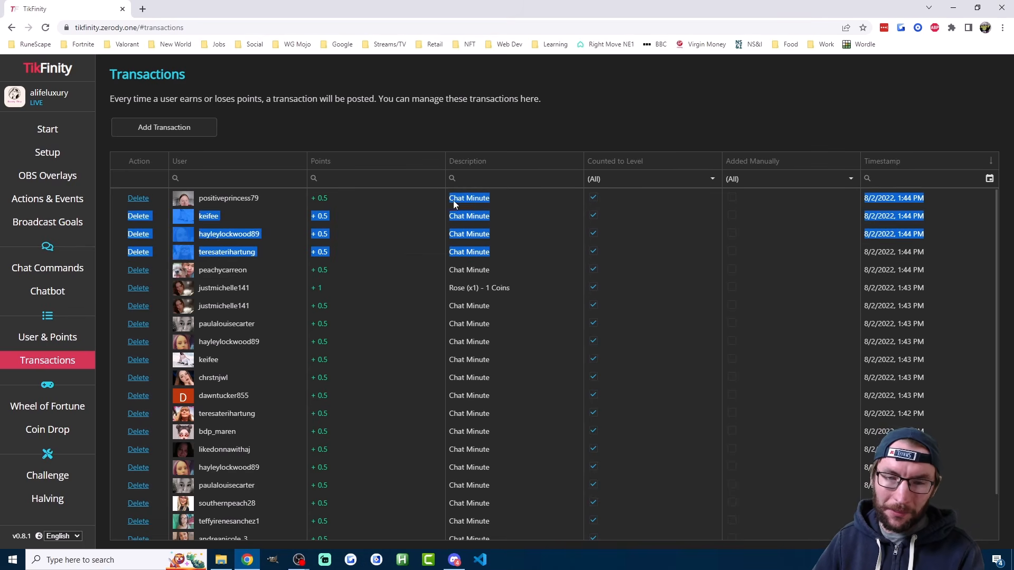
click(466, 201)
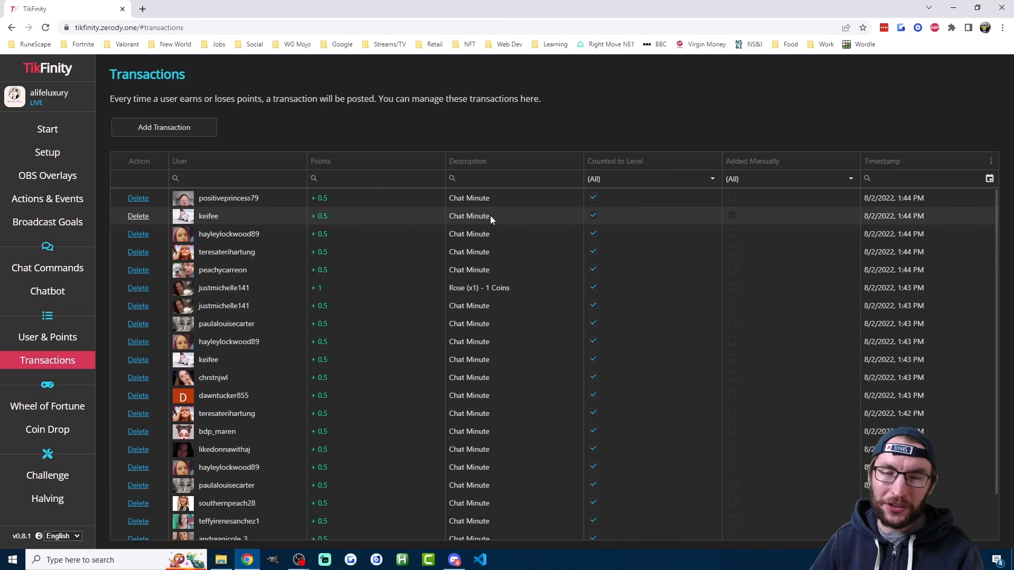
drag(499, 312, 429, 304)
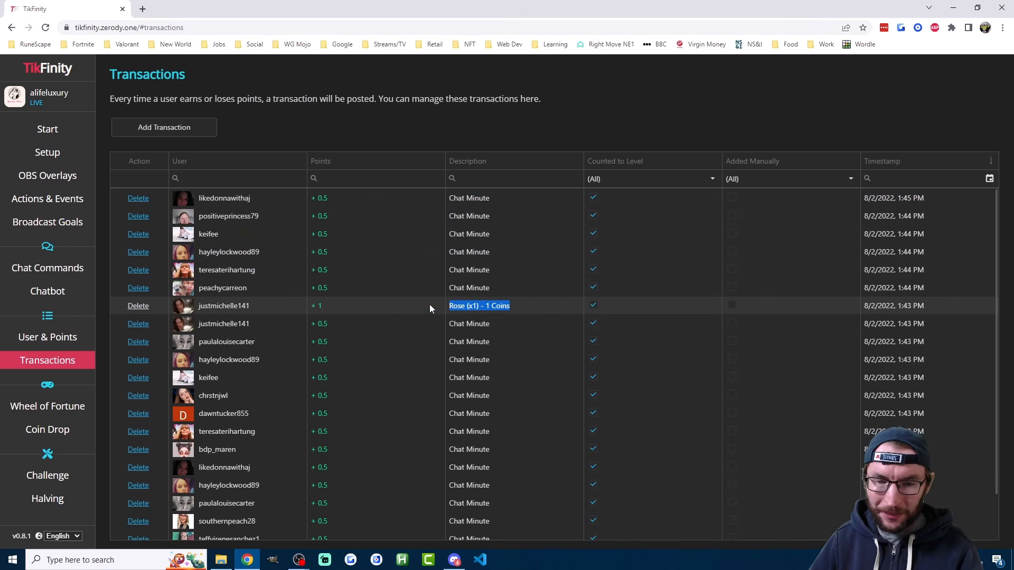
click(488, 310)
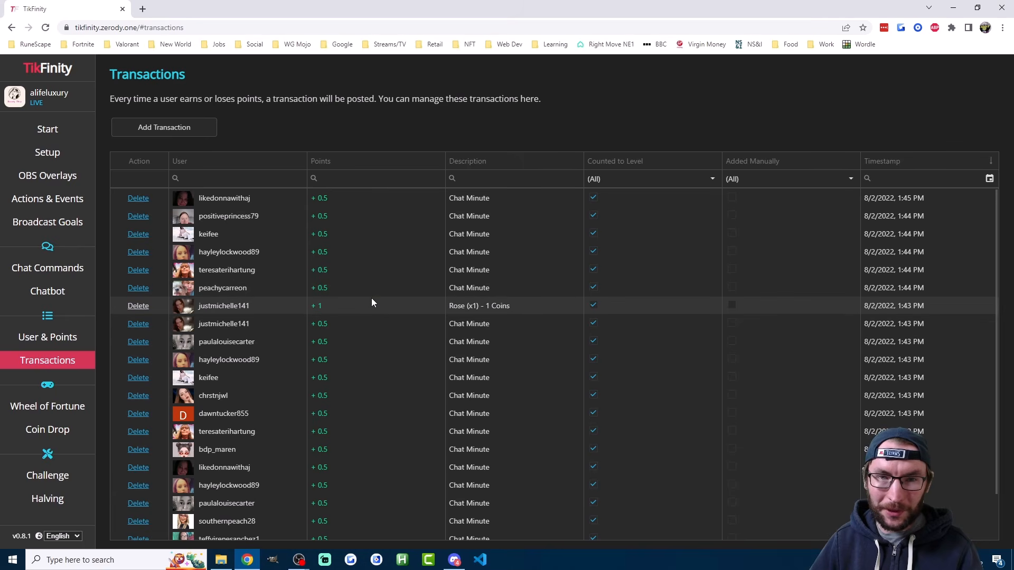
drag(316, 309, 316, 310)
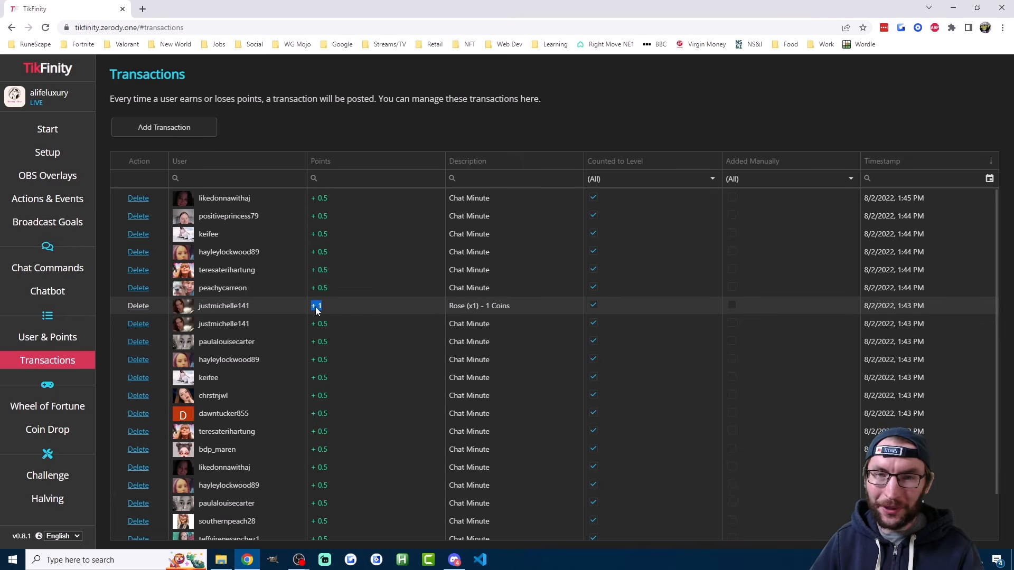
click(499, 306)
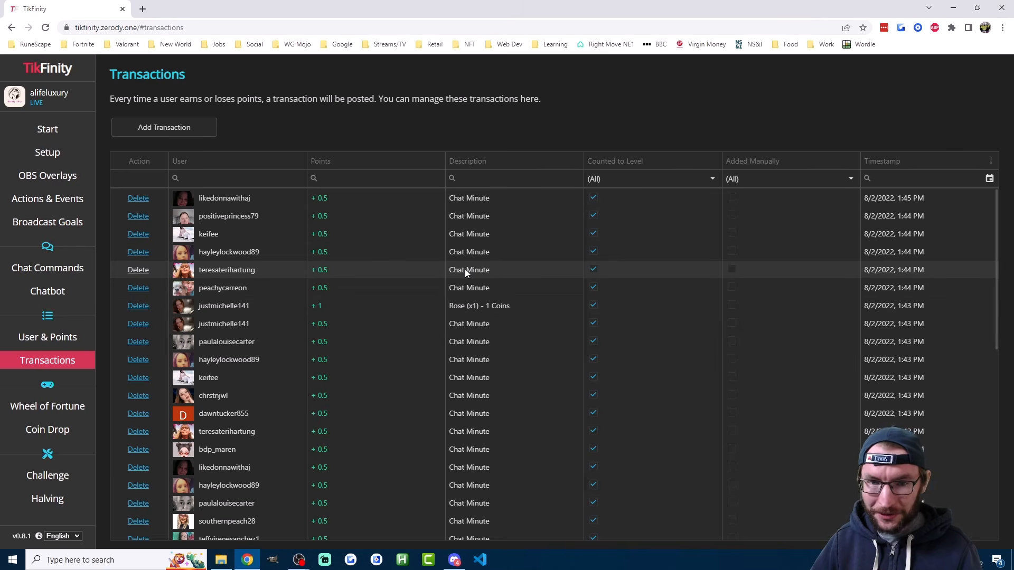
click(492, 179)
text(coins)
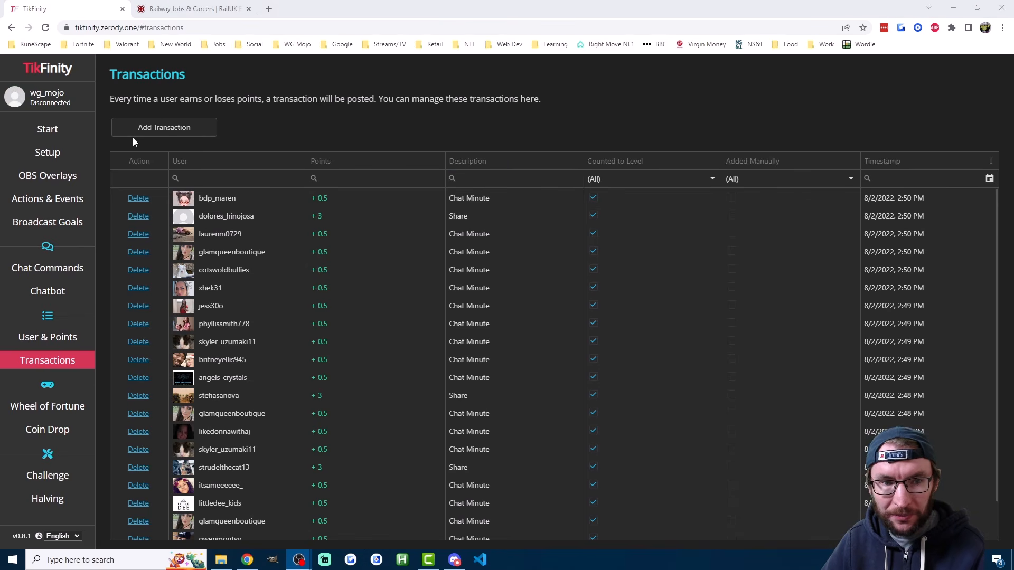
Step: Look through the Setup page and read the Chatbot page's notice about using overlays as a replacement on TikTok
click(58, 153)
scroll(203, 309, down, 1)
scroll(203, 308, down, 10)
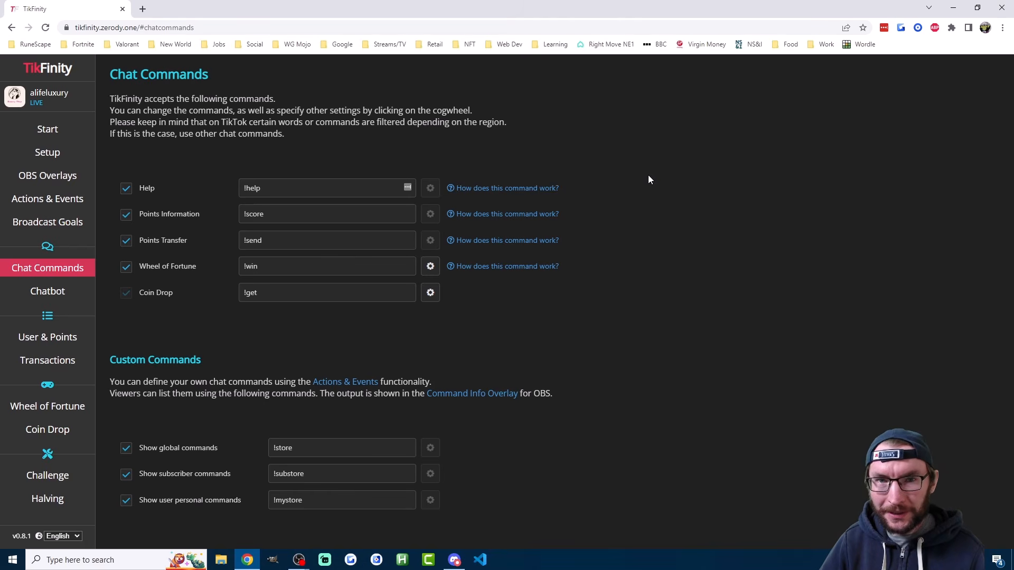
click(47, 292)
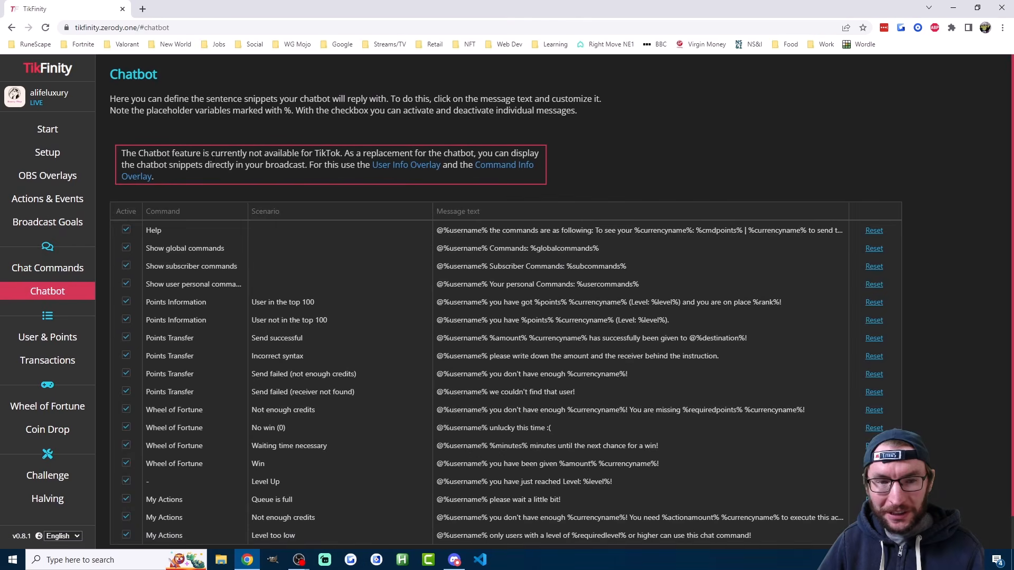
drag(138, 153, 341, 153)
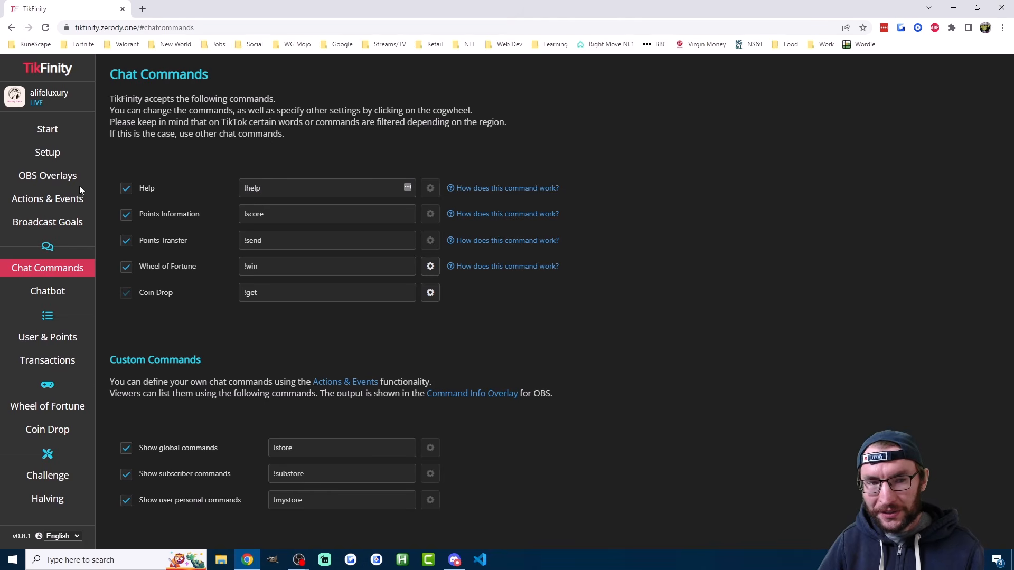
Step: Find the Command Info Screen among the OBS overlays, shrink the browser window and copy the overlay's URL
click(67, 180)
scroll(261, 187, down, 10)
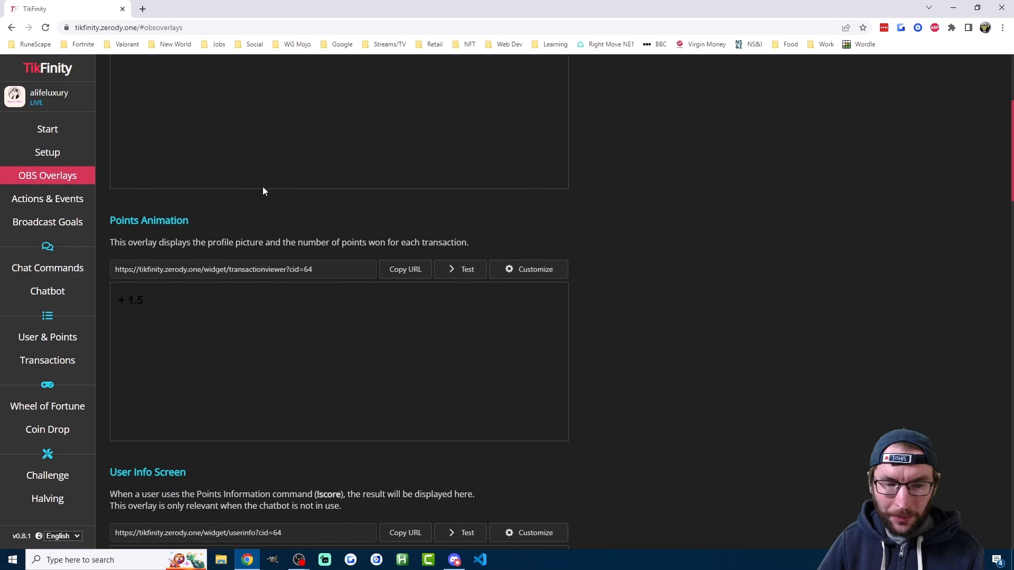
scroll(289, 195, down, 6)
scroll(263, 185, up, 1)
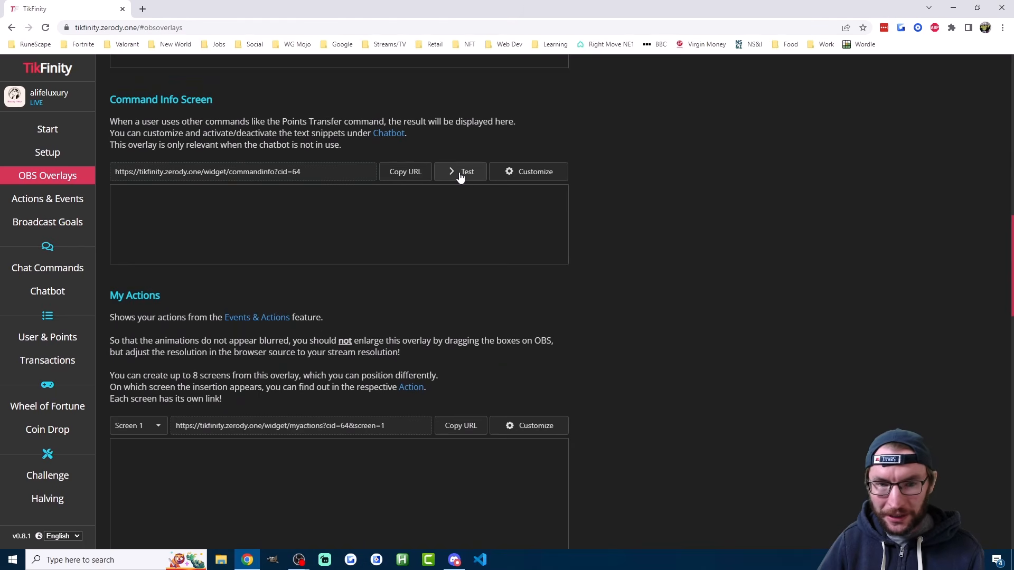
scroll(337, 131, down, 1)
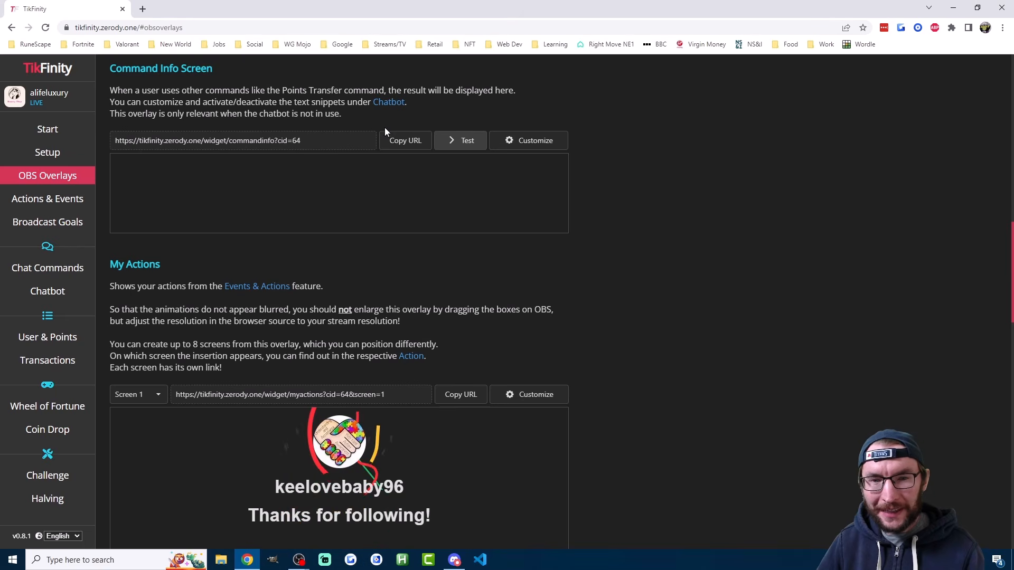
key(super+Down)
double_click(406, 153)
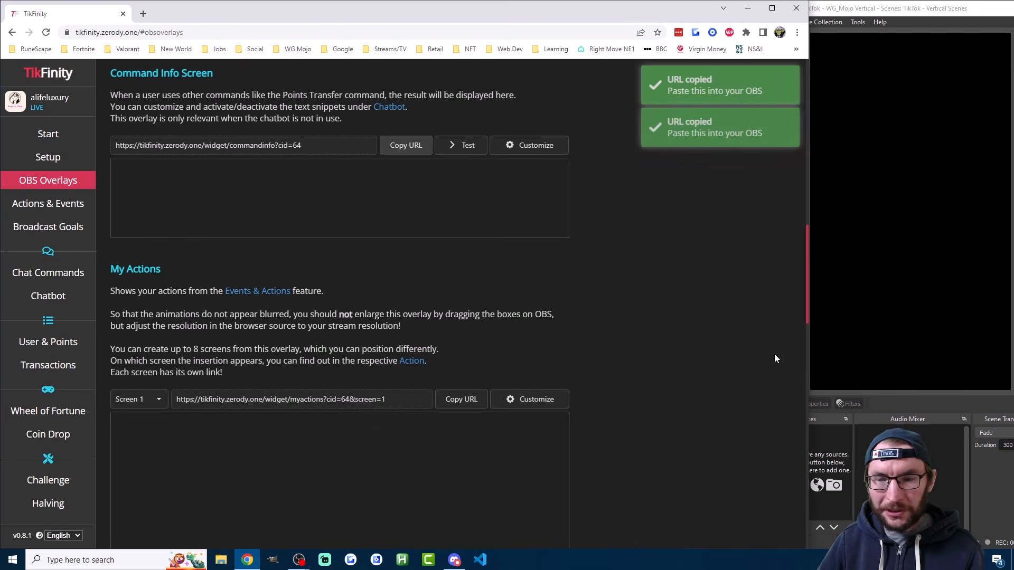
Step: Switch to OBS and create a browser source named Command Info Screen in the Alerts Testing scene
click(887, 448)
click(774, 528)
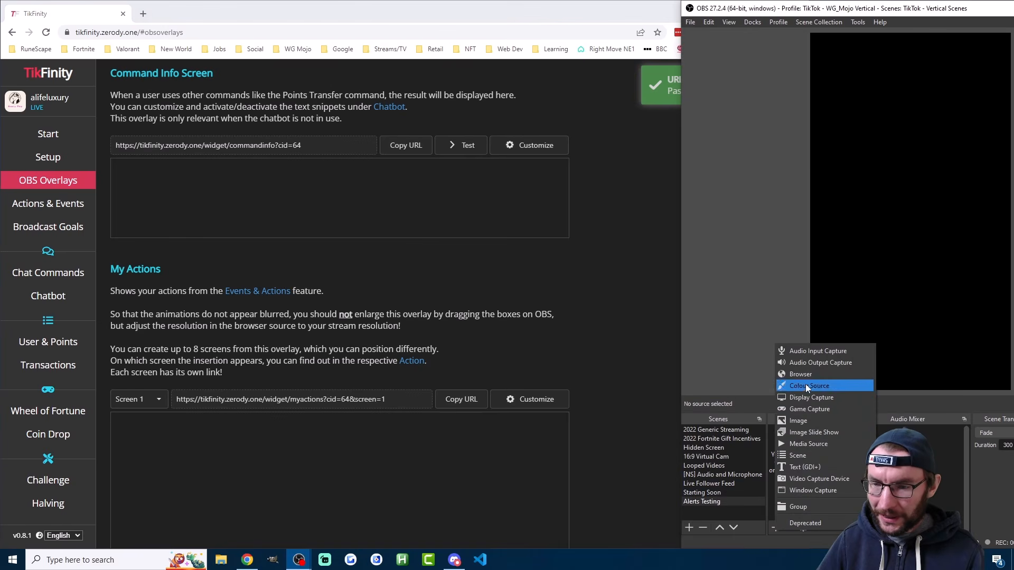
click(805, 376)
text(Co)
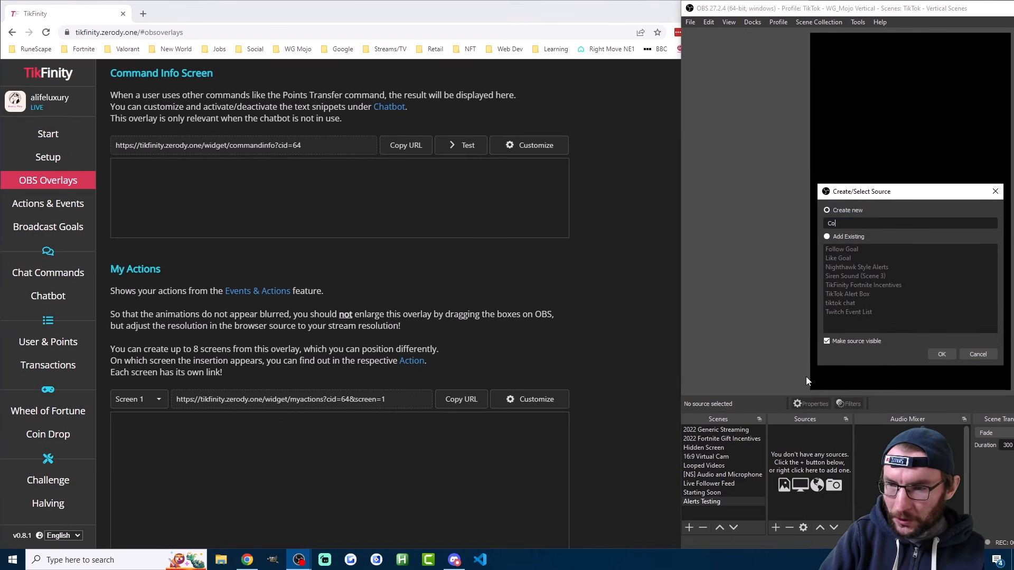
text(mmand Info Screen)
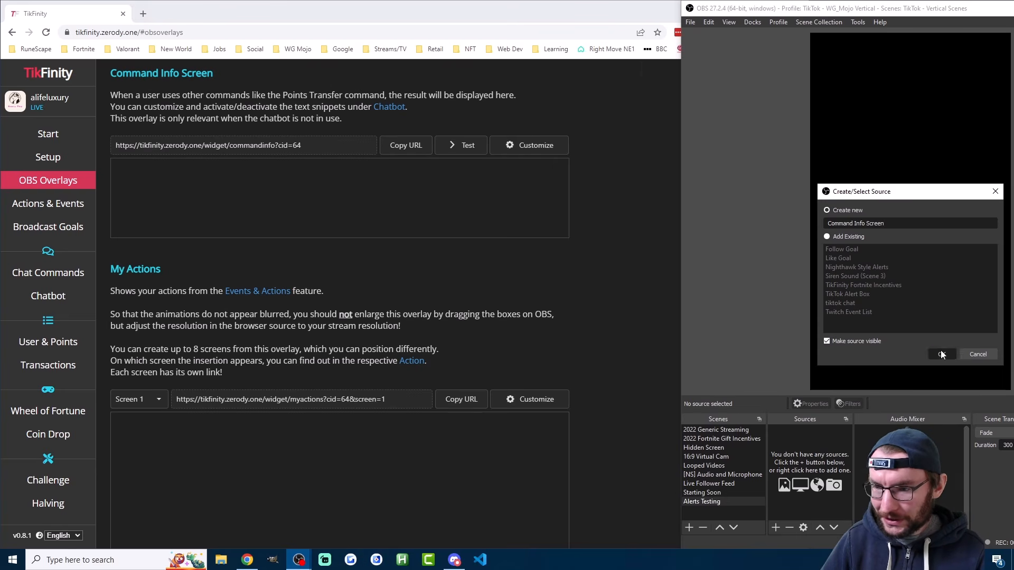
key(Return)
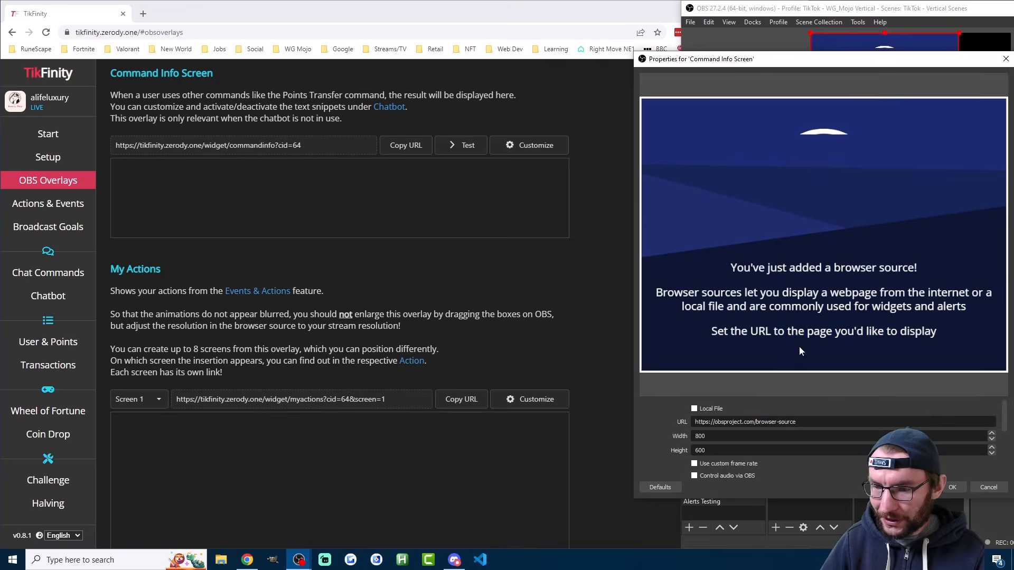
Step: Give the Command Info Screen source the copied overlay URL and a width of 1080
key(ctrl+a)
key(ctrl+v)
key(Tab)
text(1080)
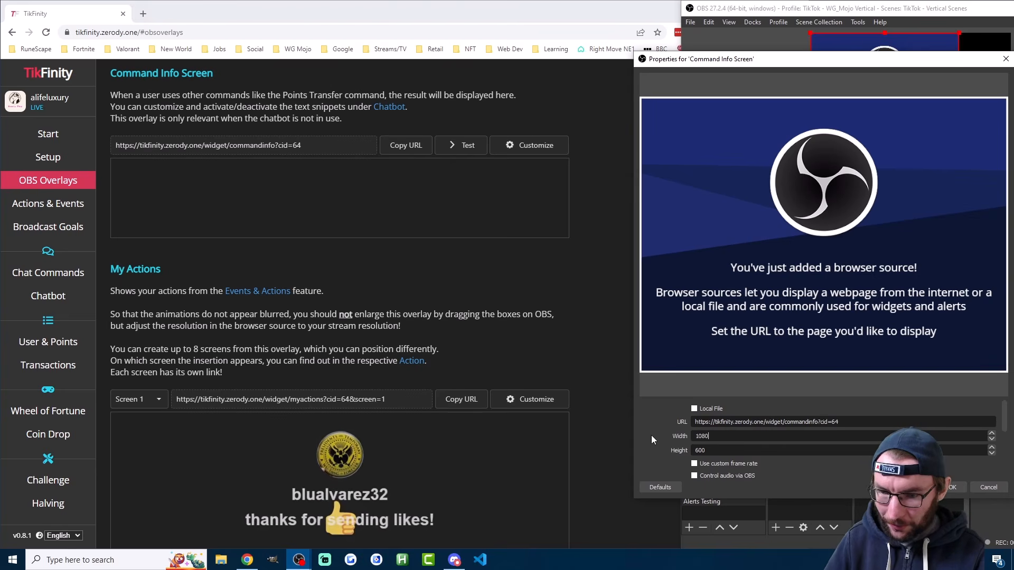
click(955, 487)
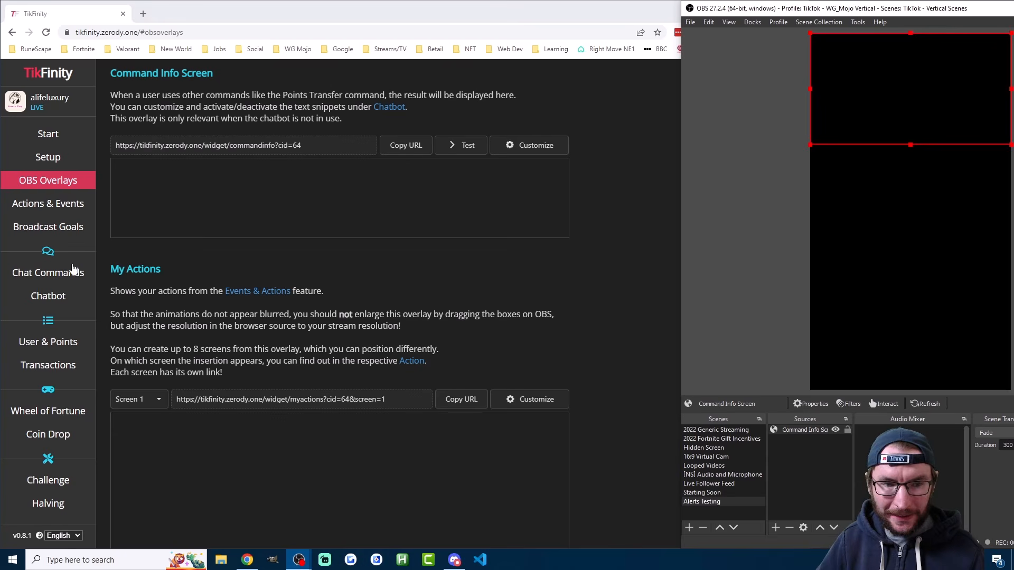
Step: Open TikFinity's Chat Commands page, switch to OBS, and make the Command Info Screen source taller and place it in the canvas's lower part
click(58, 275)
click(58, 278)
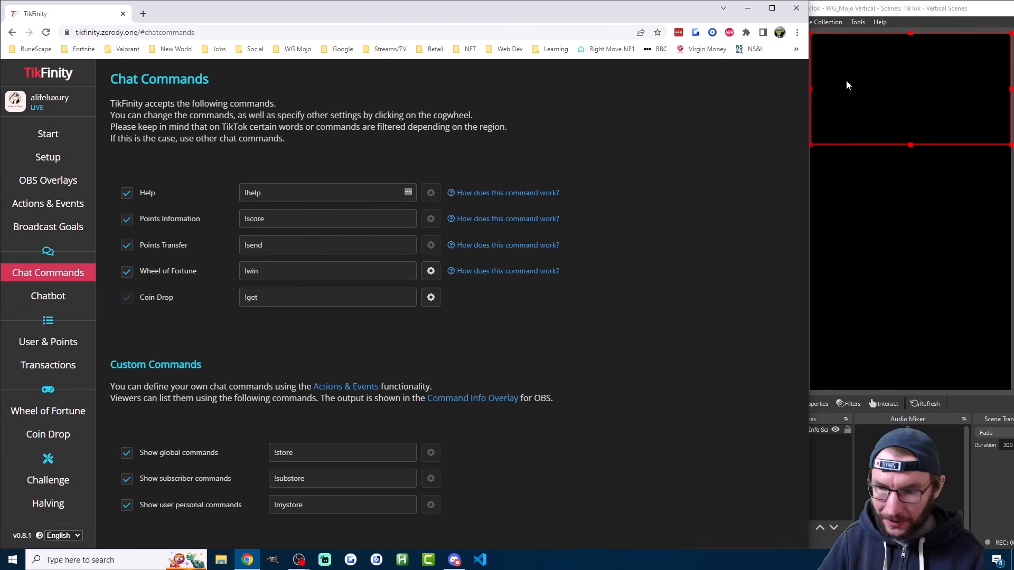
click(907, 146)
drag(907, 145, 912, 243)
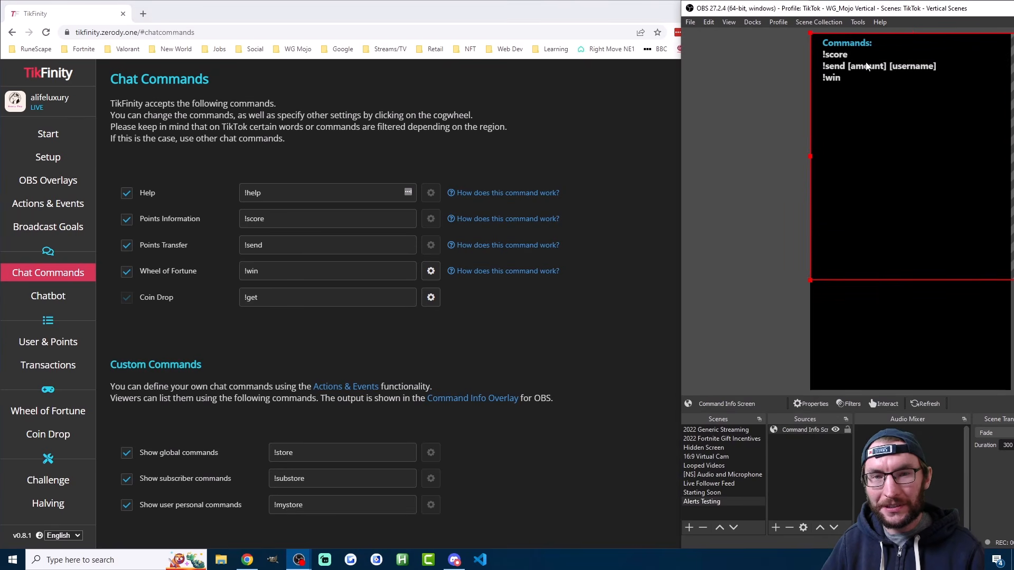
drag(866, 66, 868, 179)
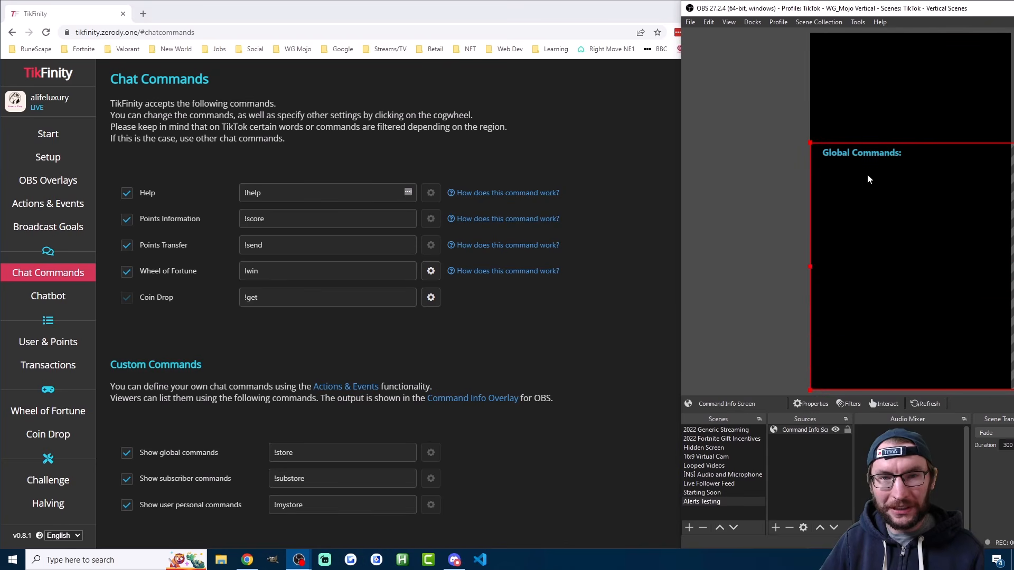
Step: Switch back to the browser and review the built-in chat commands, the User & Points list and the Points Transfer command's explanation
key(alt+Tab)
click(266, 194)
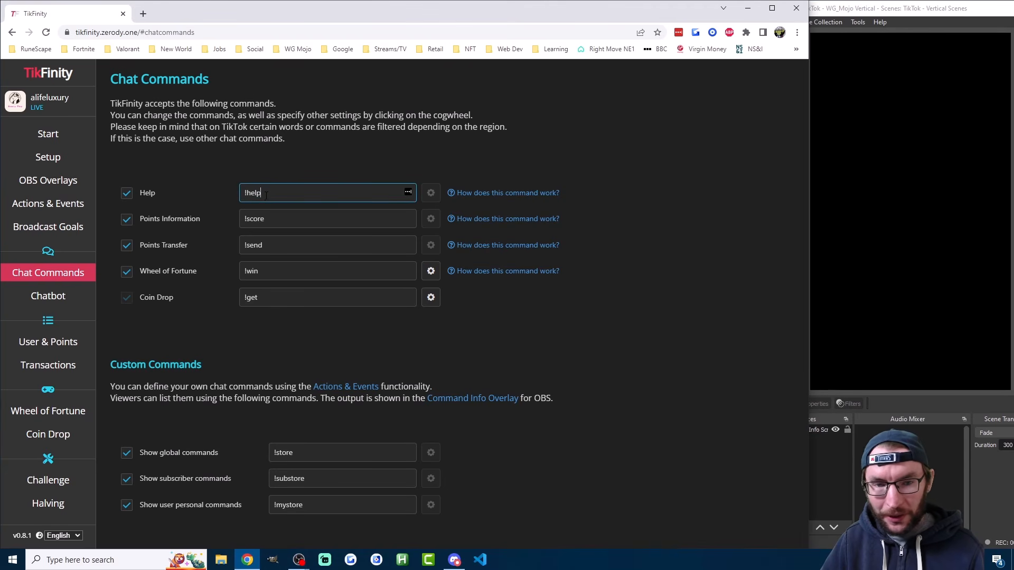
click(271, 216)
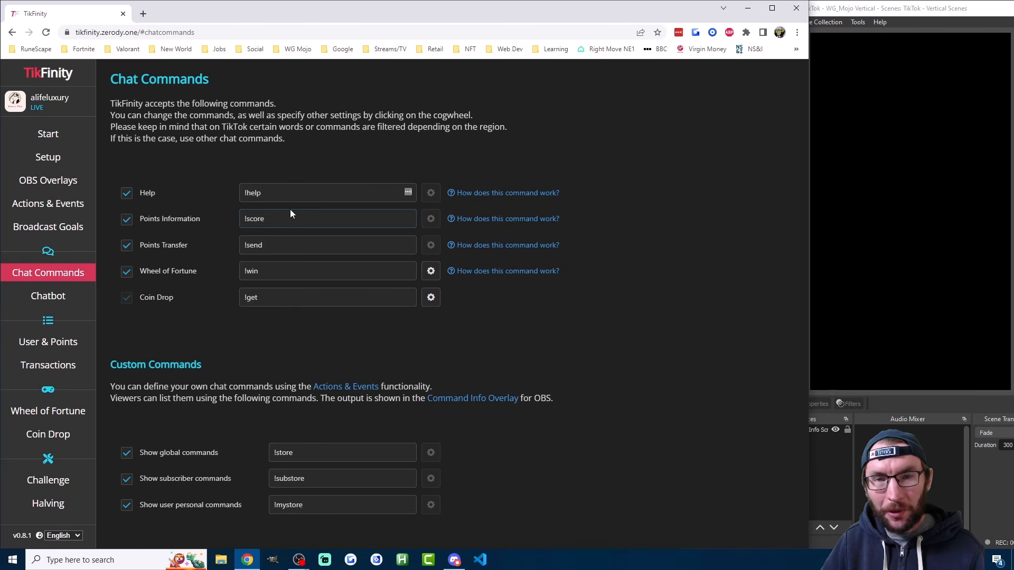
click(69, 341)
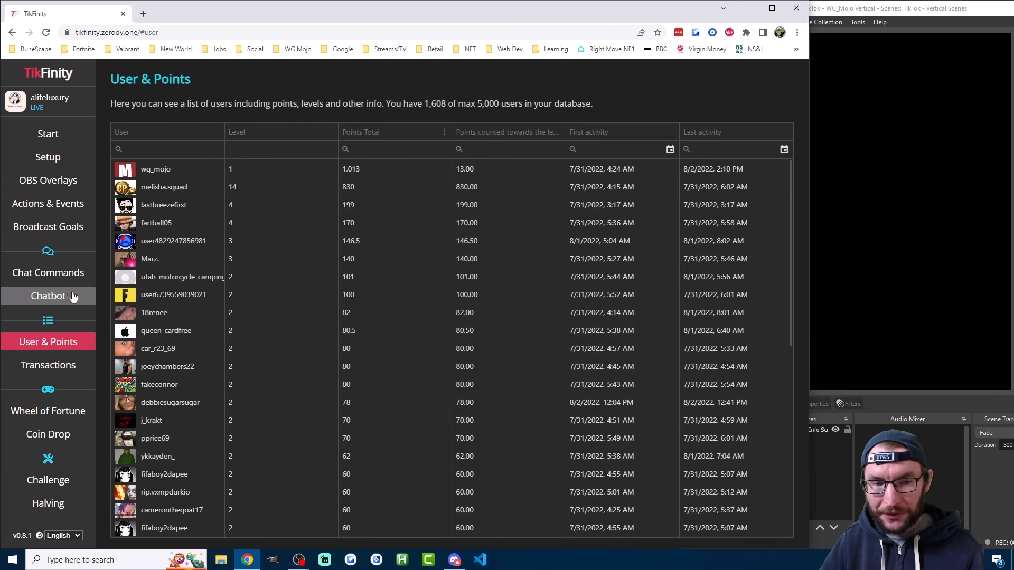
click(63, 279)
drag(281, 246, 239, 244)
click(293, 246)
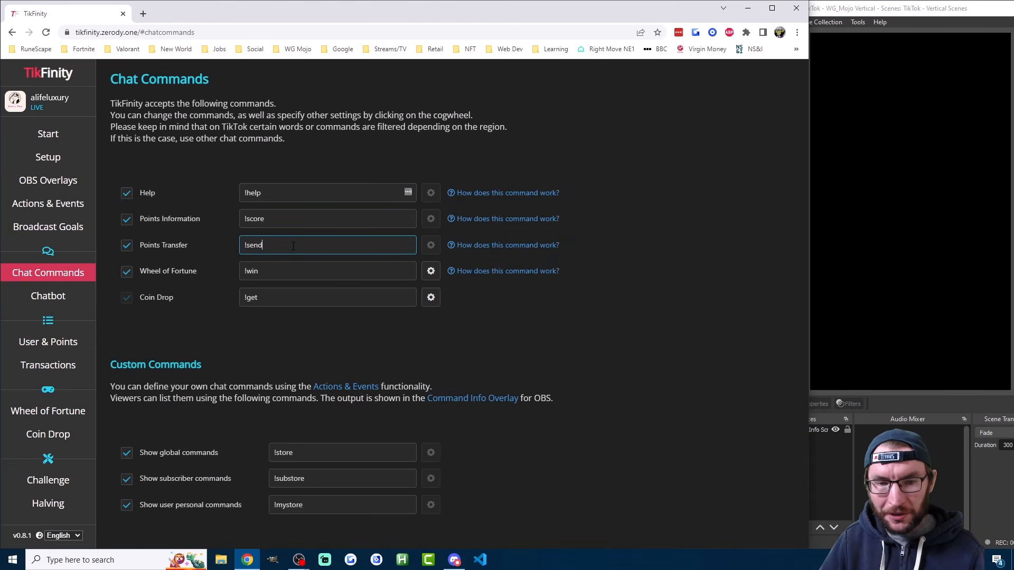
click(485, 246)
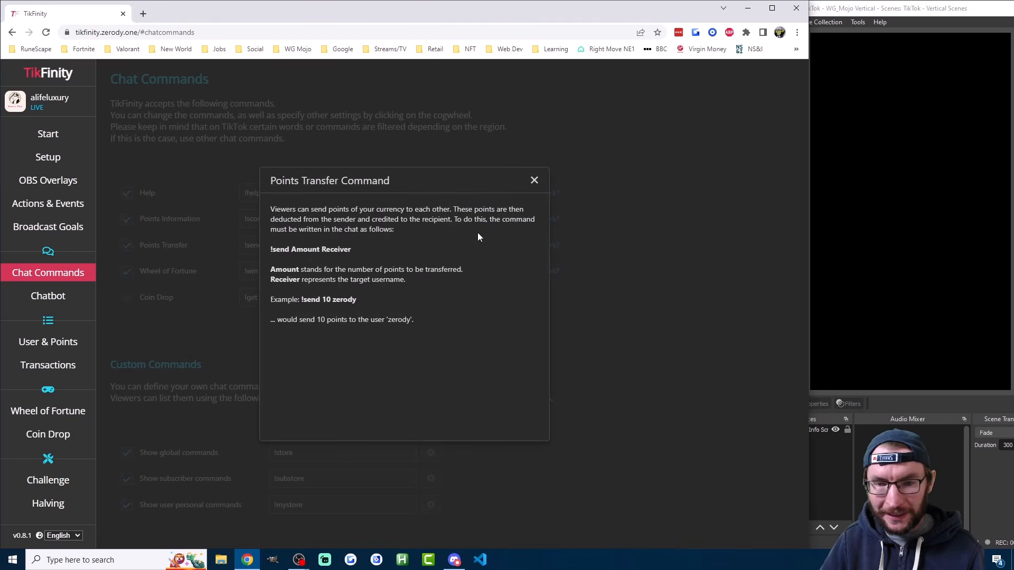
drag(198, 271, 157, 272)
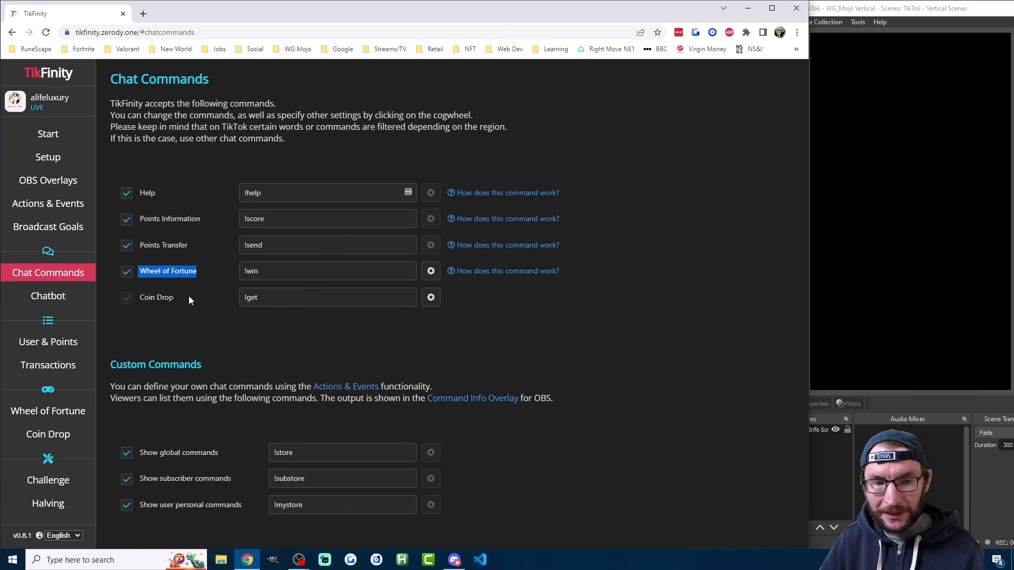
click(159, 361)
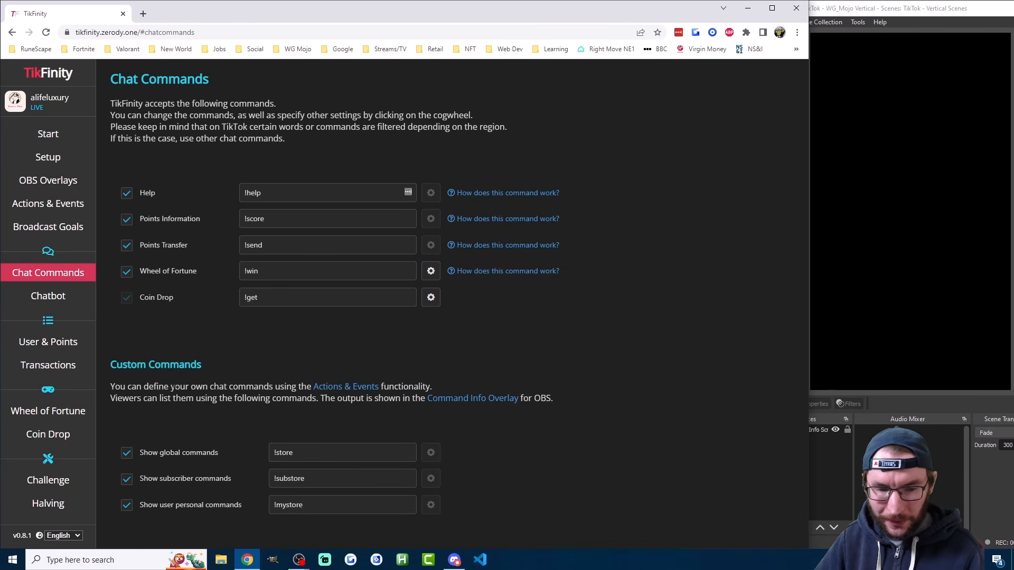
Step: Rename the custom list commands to !commands for global, !subcommands for subscriber and !mycommands for user personal commands
double_click(288, 454)
text(commands)
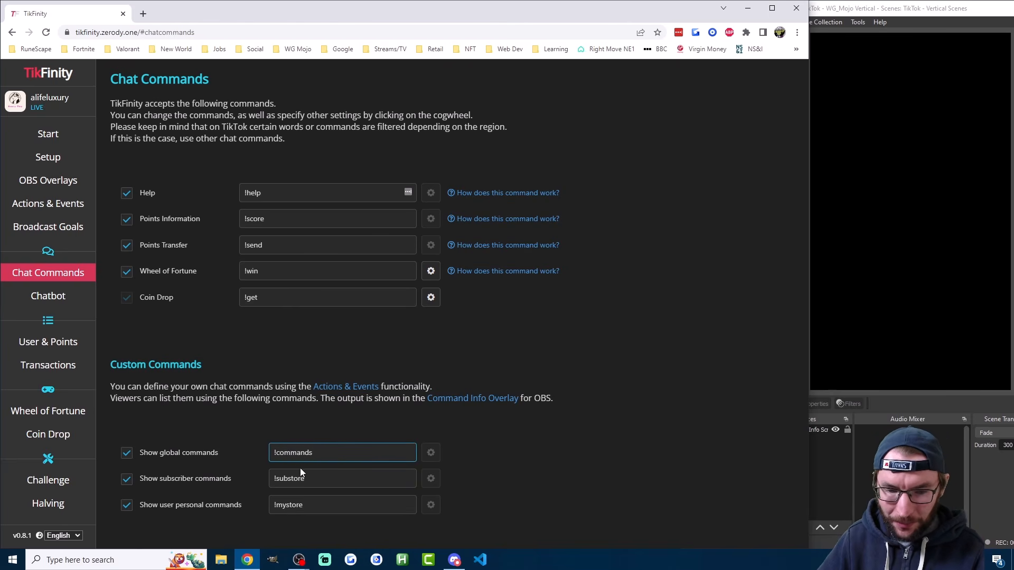
double_click(298, 474)
text(subcommand)
double_click(298, 505)
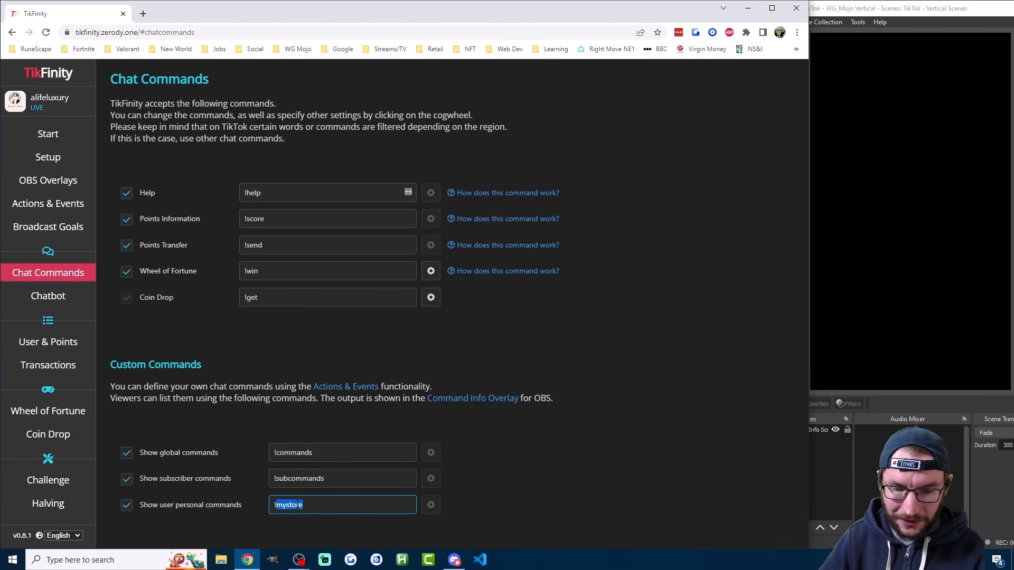
text(mycommands)
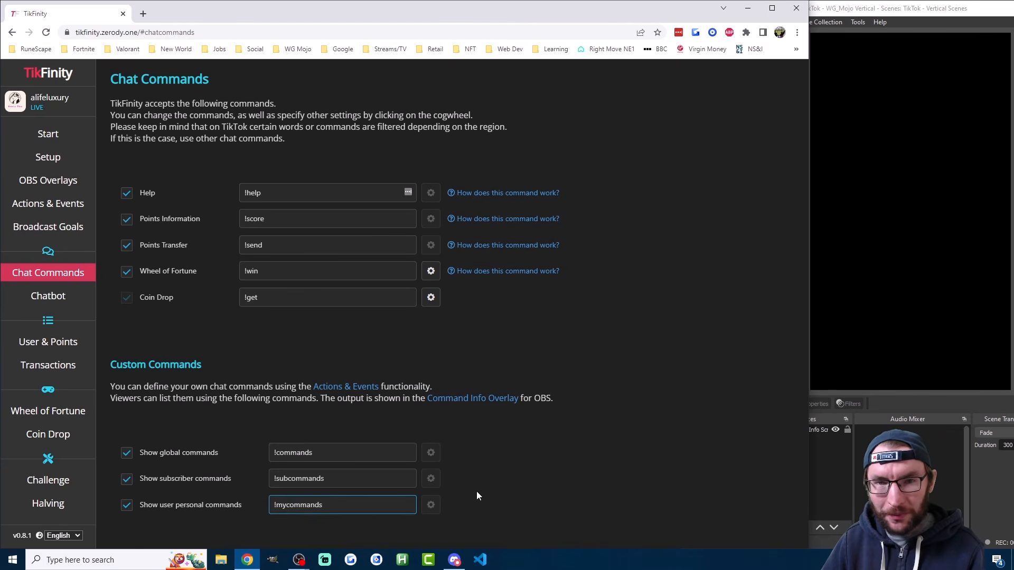
click(472, 464)
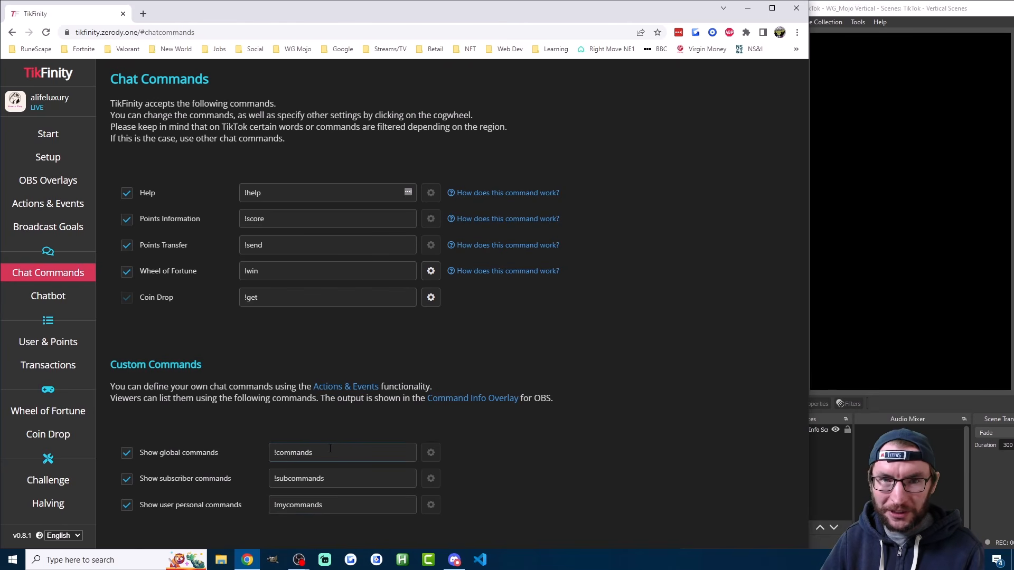
click(868, 10)
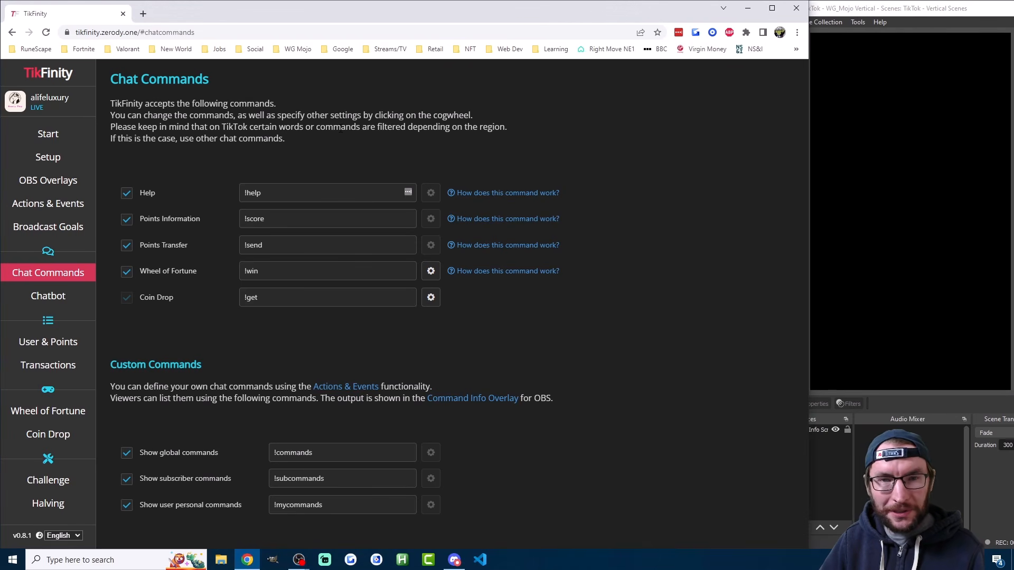
Step: Start a new action under Actions & Events and name it "Burned 10000 Points"
click(70, 209)
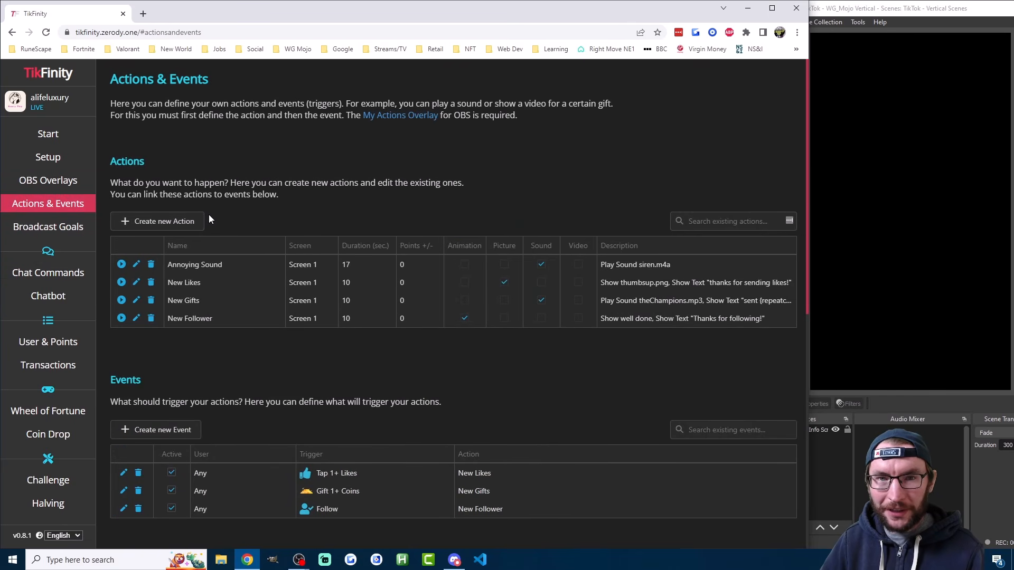
click(177, 223)
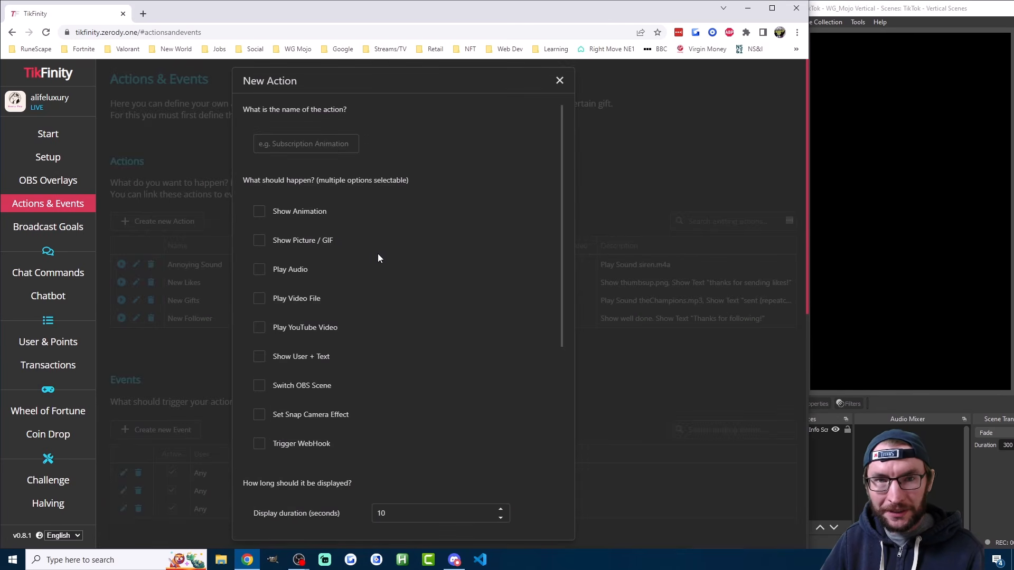
triple_click(245, 179)
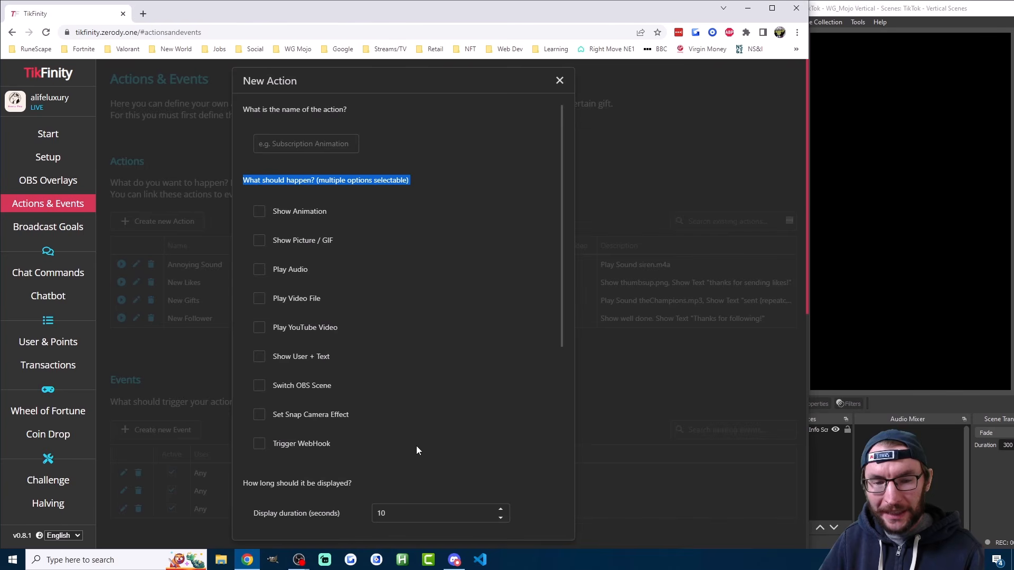
click(357, 363)
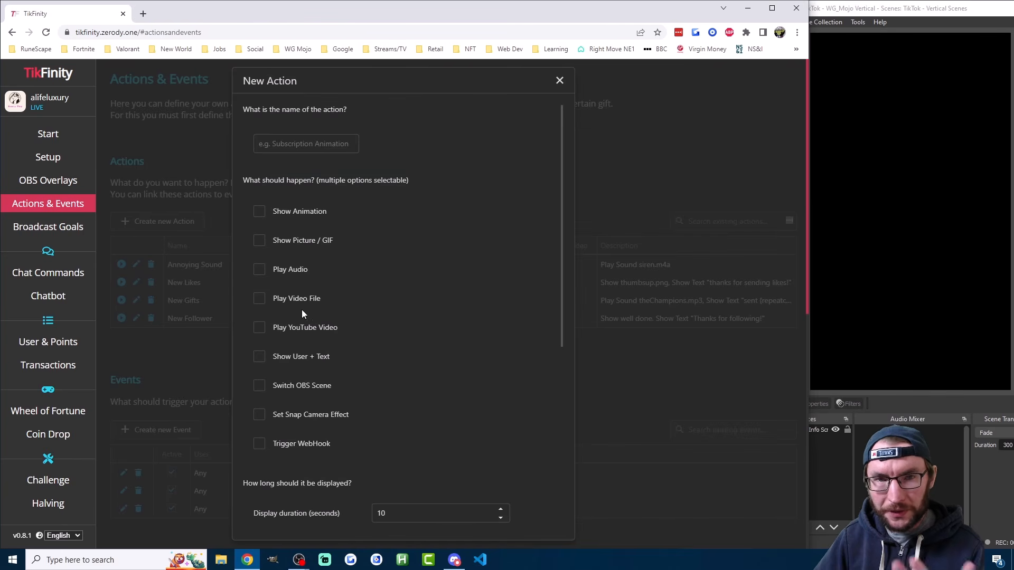
click(299, 364)
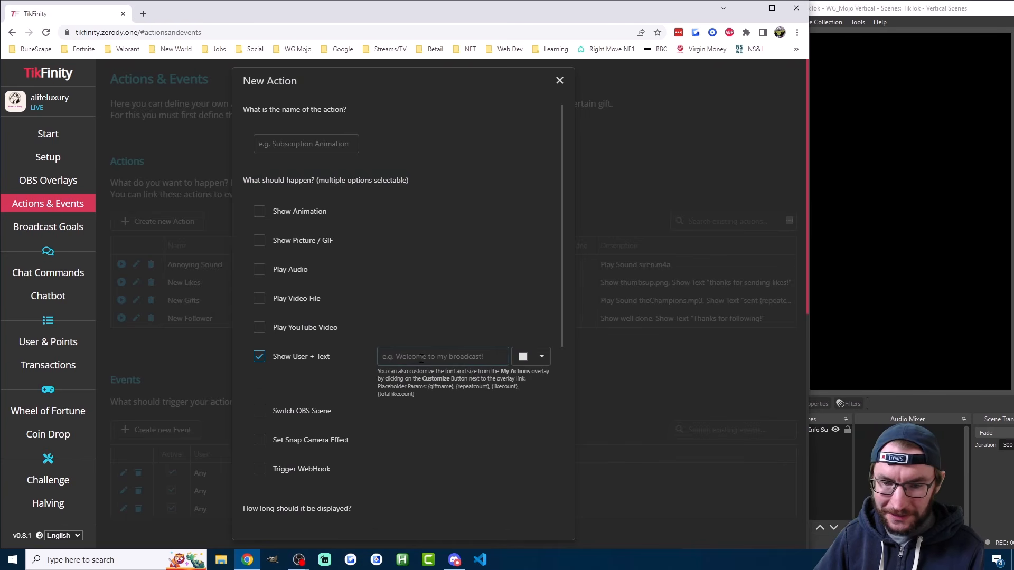
click(321, 357)
click(327, 149)
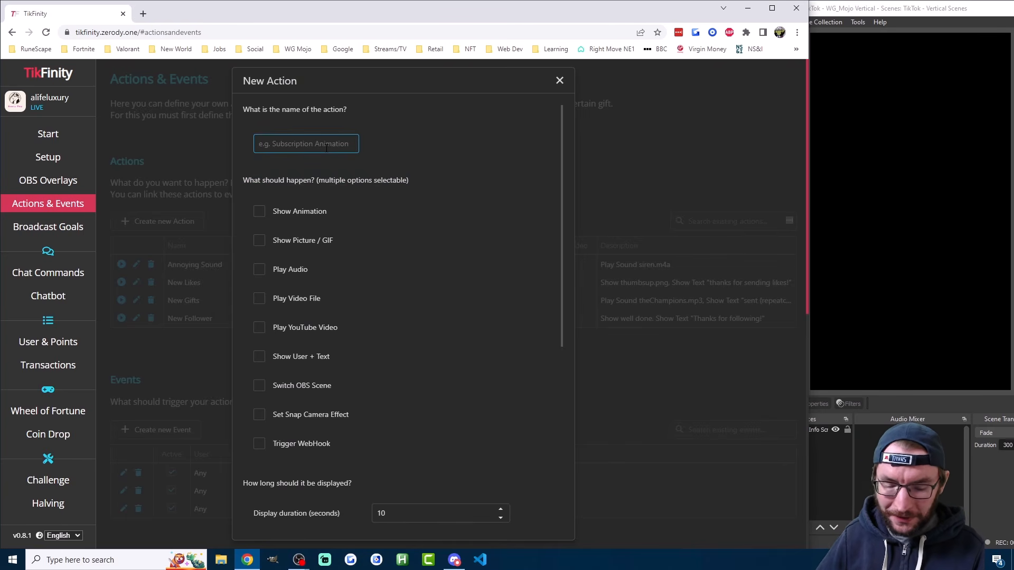
text(Burned 1)
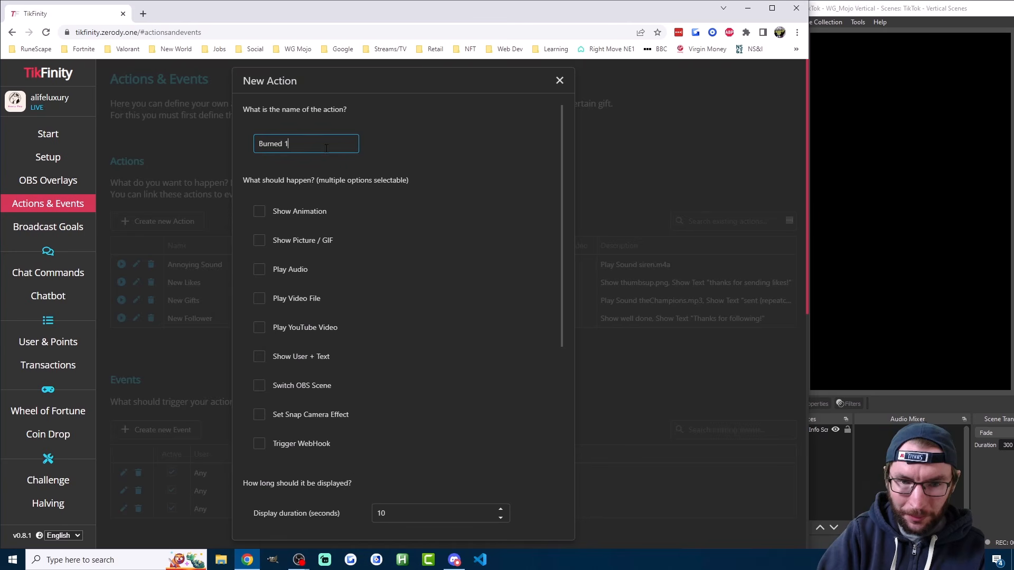
text(0000 Points)
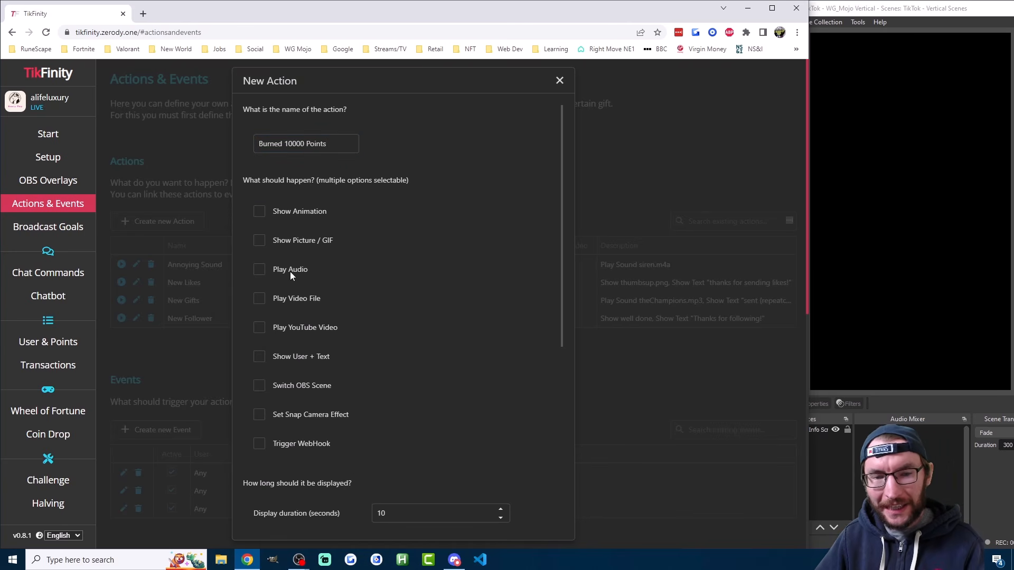
Step: Have the action show the user with the text "burned 10,000 channel points!"
click(260, 357)
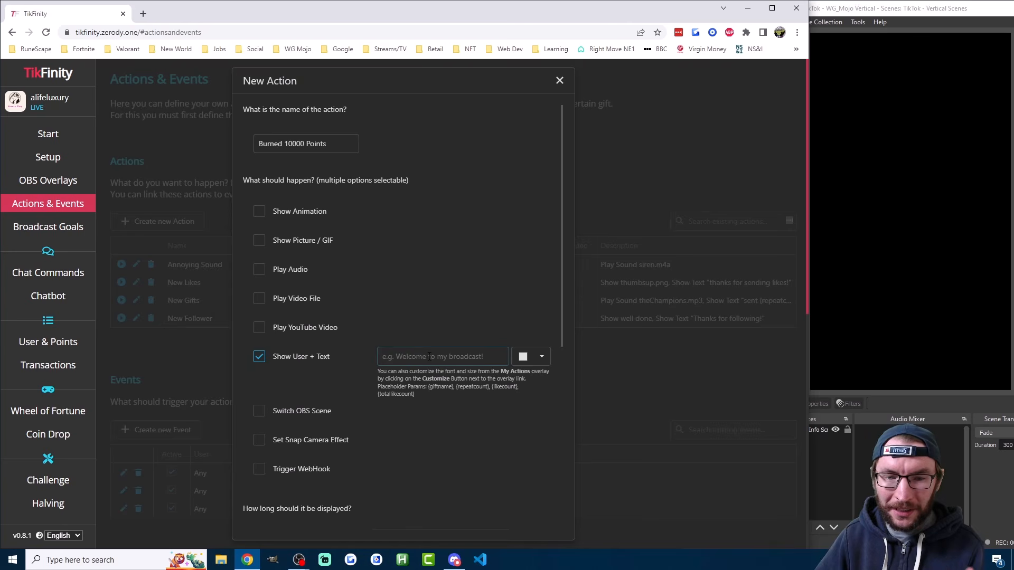
click(428, 360)
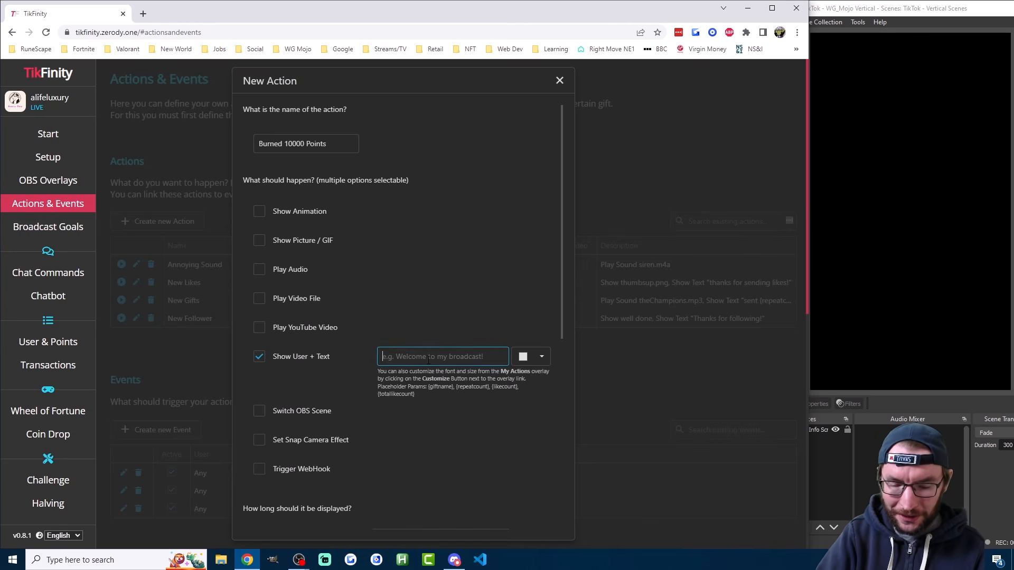
text(burned 10,000 channel points!)
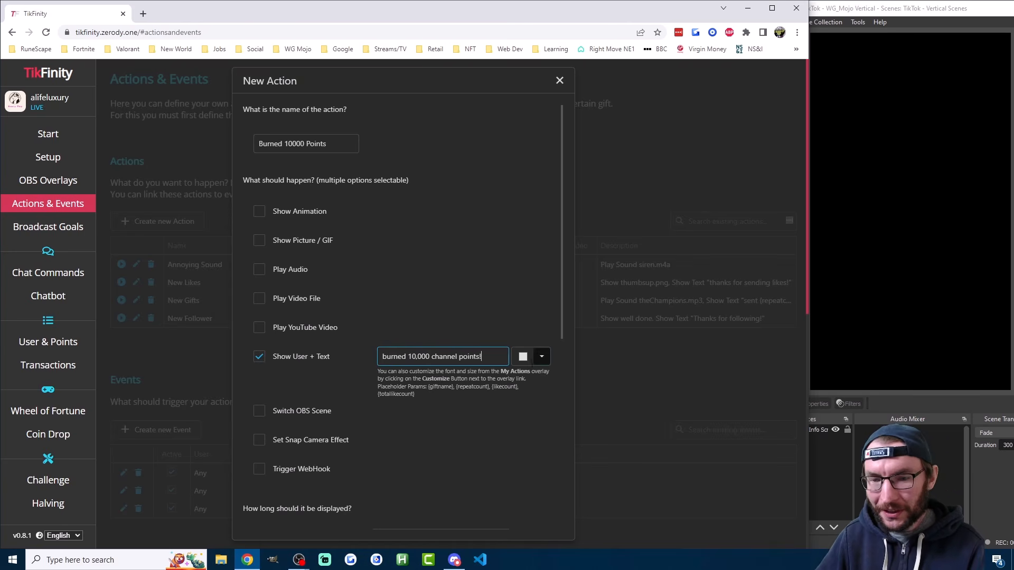
click(541, 357)
click(521, 395)
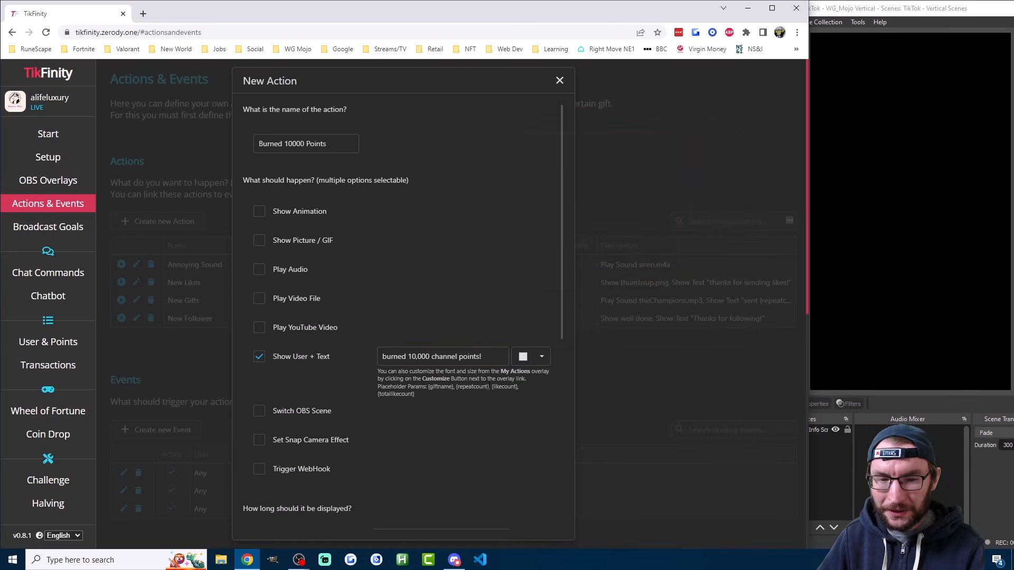
Step: Make the action remove 10000 points from the user who triggers it
scroll(336, 303, down, 4)
scroll(343, 299, down, 1)
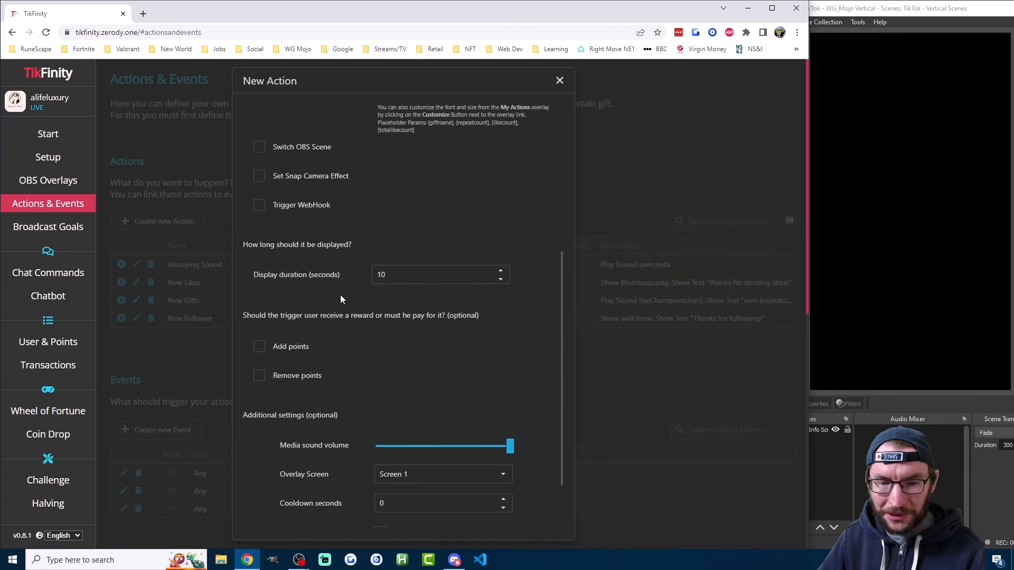
click(260, 376)
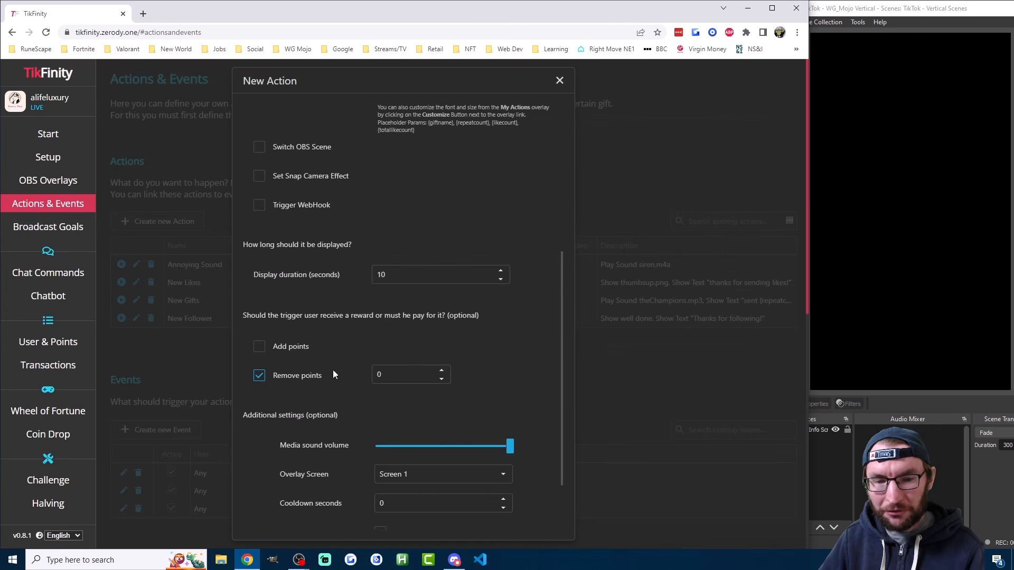
click(393, 375)
key(BackSpace)
text(10000)
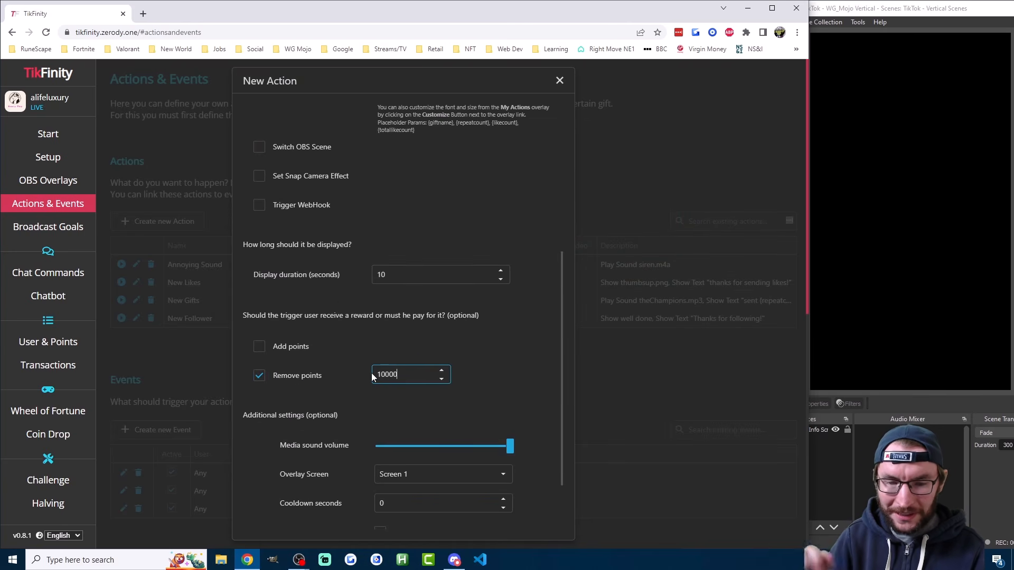
click(385, 401)
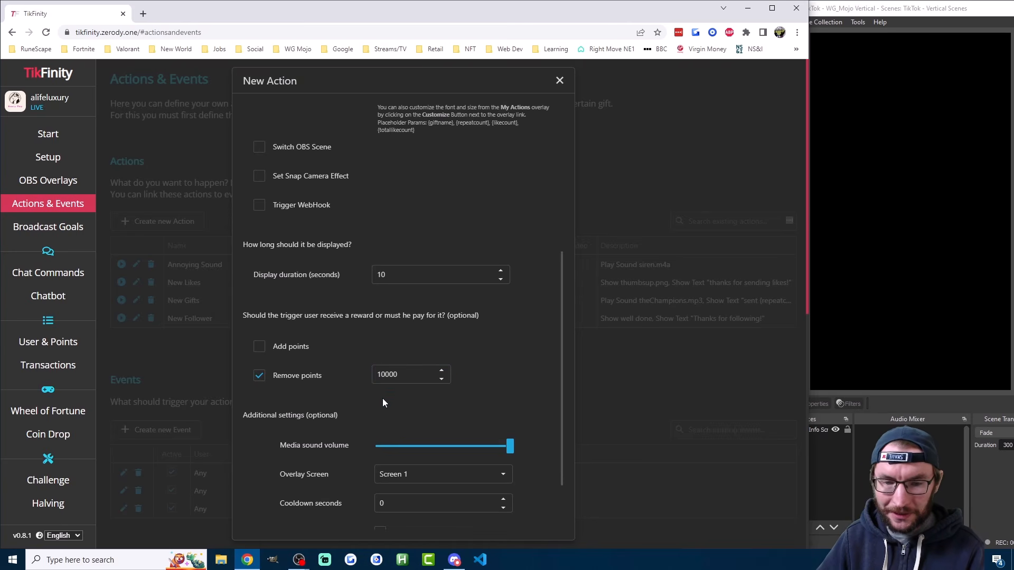
Step: Check the new action's additional settings and display text, and save the action
scroll(382, 401, down, 1)
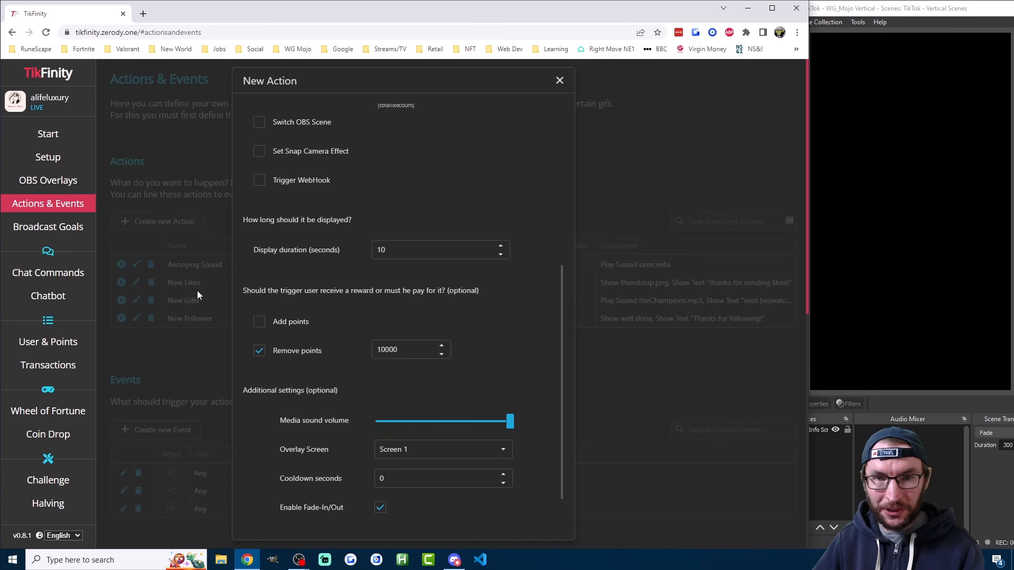
scroll(409, 290, down, 1)
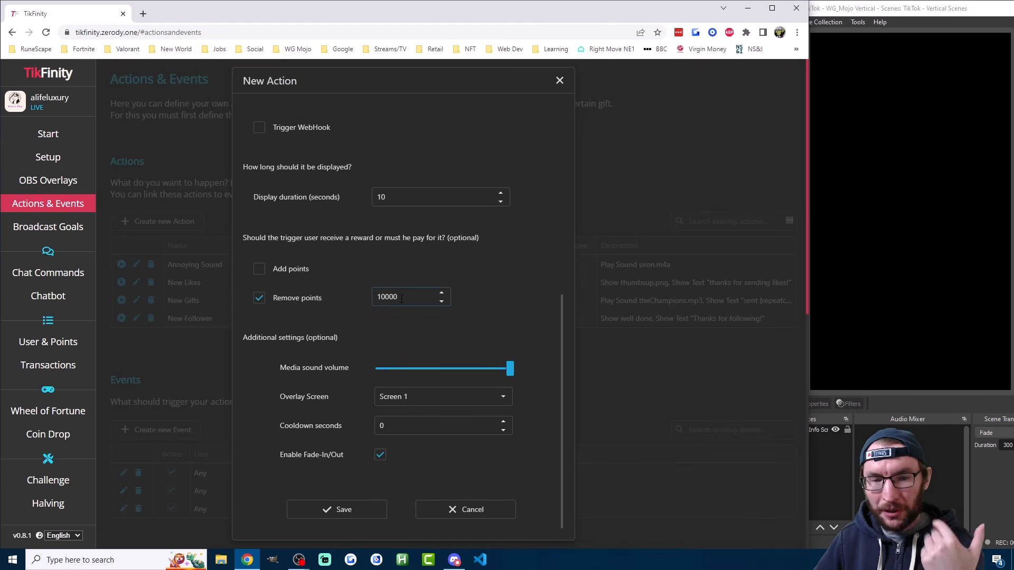
scroll(414, 295, up, 6)
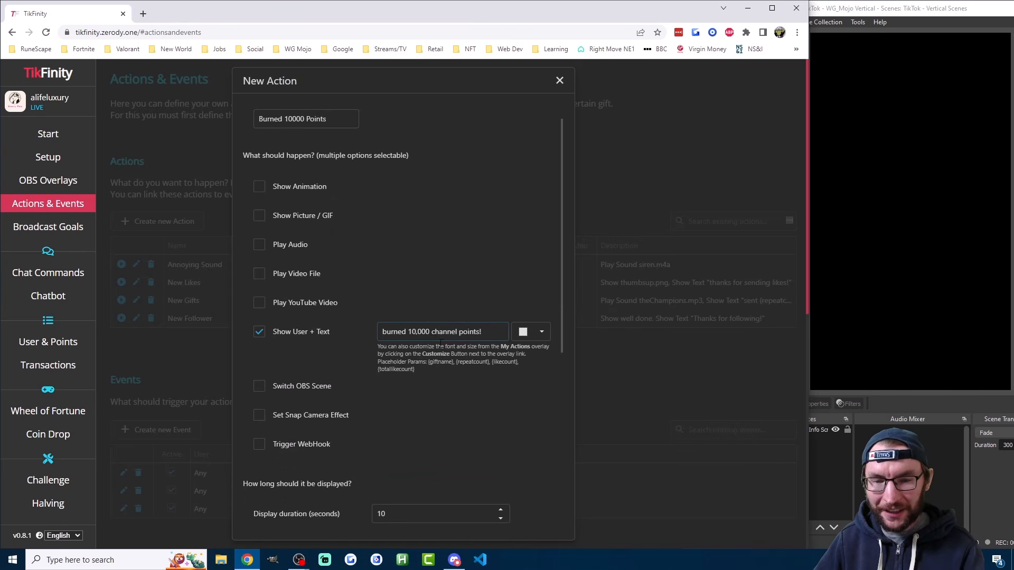
scroll(414, 357, down, 6)
click(367, 510)
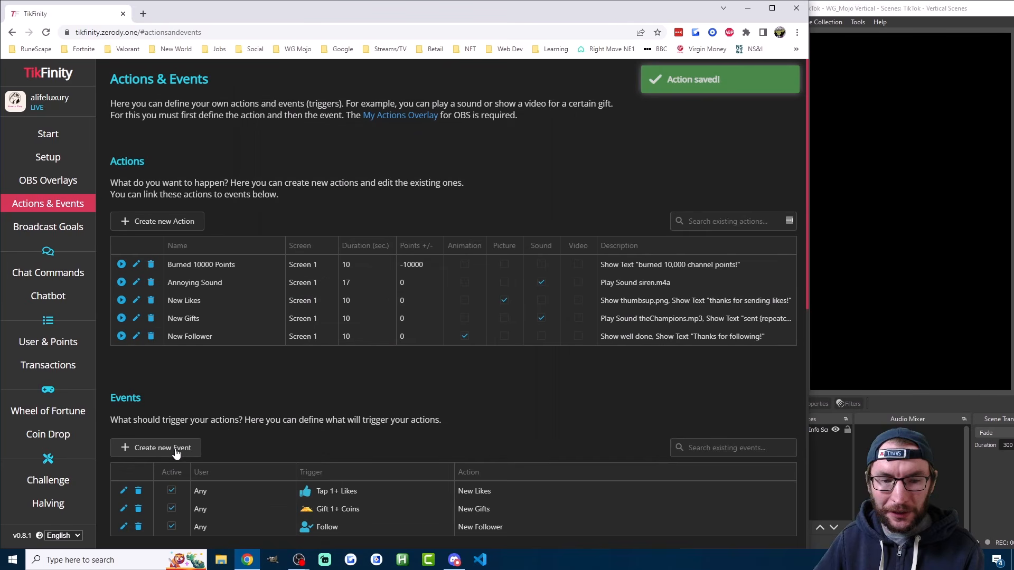
Step: Create a new event for everyone that is triggered by commenting the command "!burn"
click(171, 449)
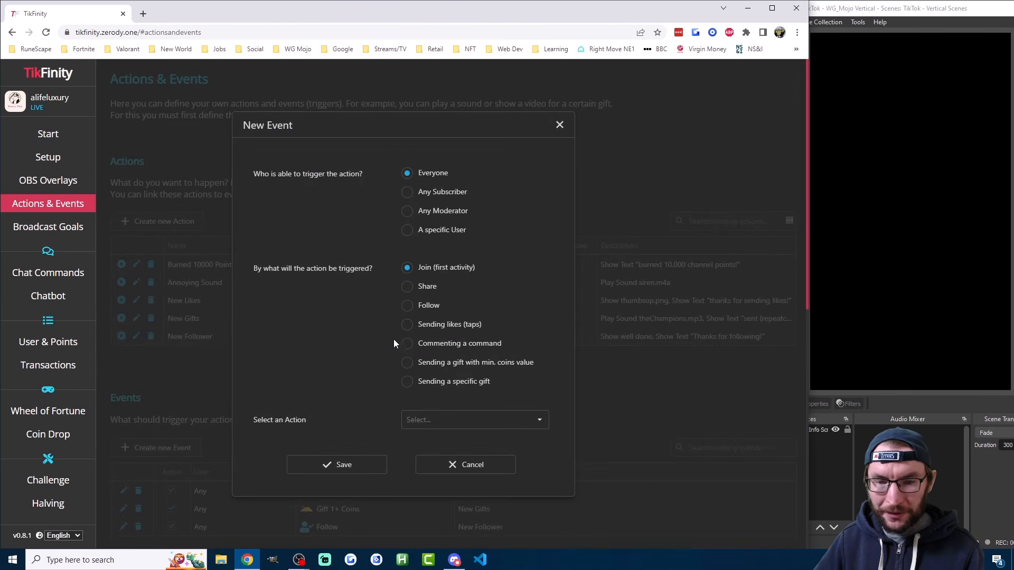
click(423, 346)
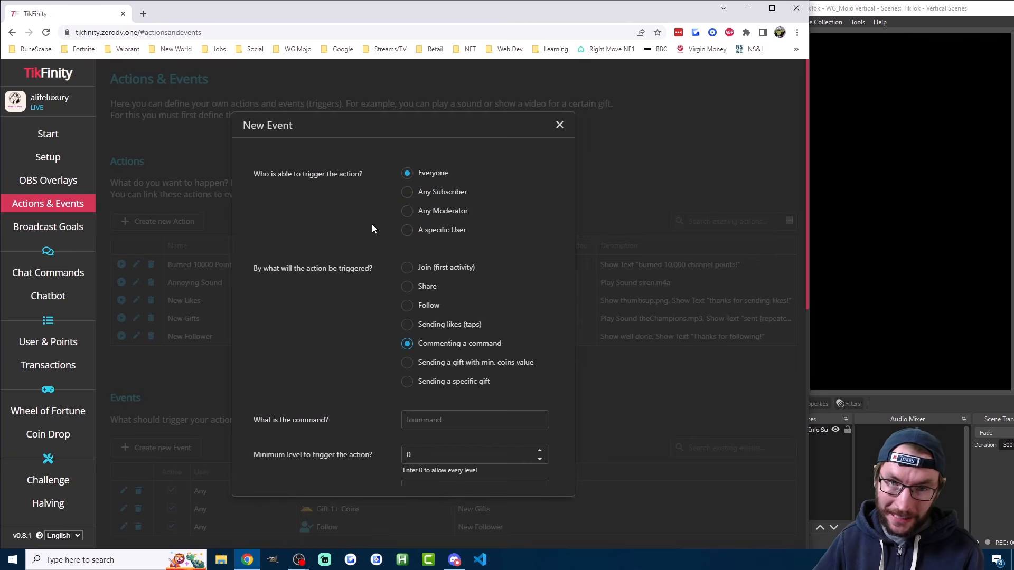
click(422, 421)
text(!burn)
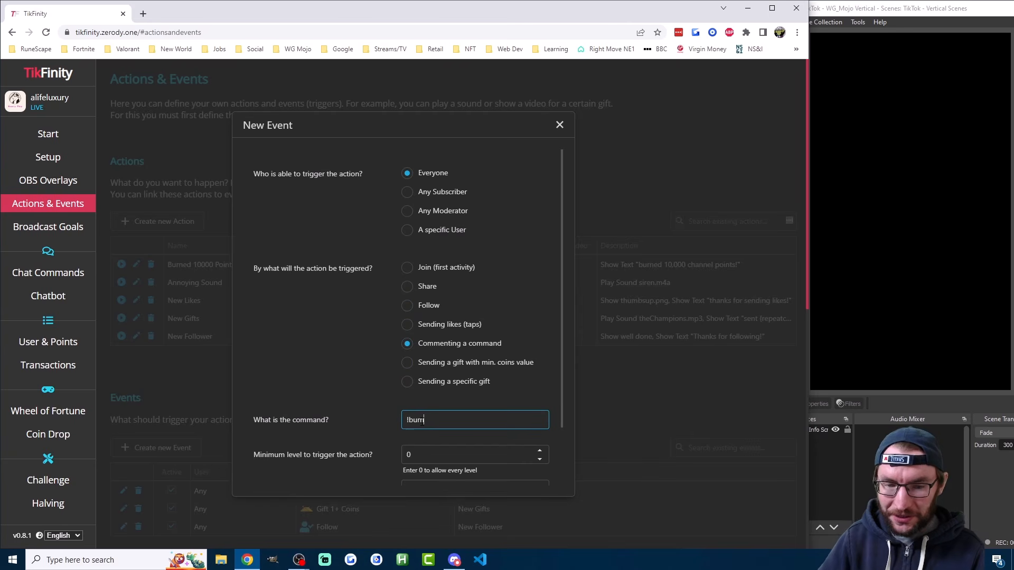
Step: Link the !burn event to the Burned 10000 Points action and save the event
scroll(391, 338, down, 2)
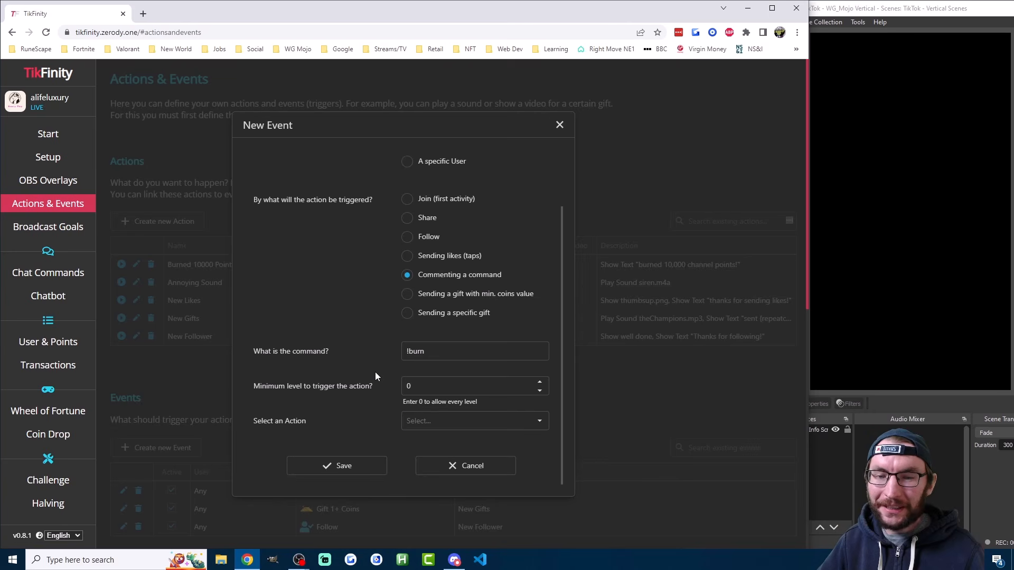
click(443, 425)
click(436, 441)
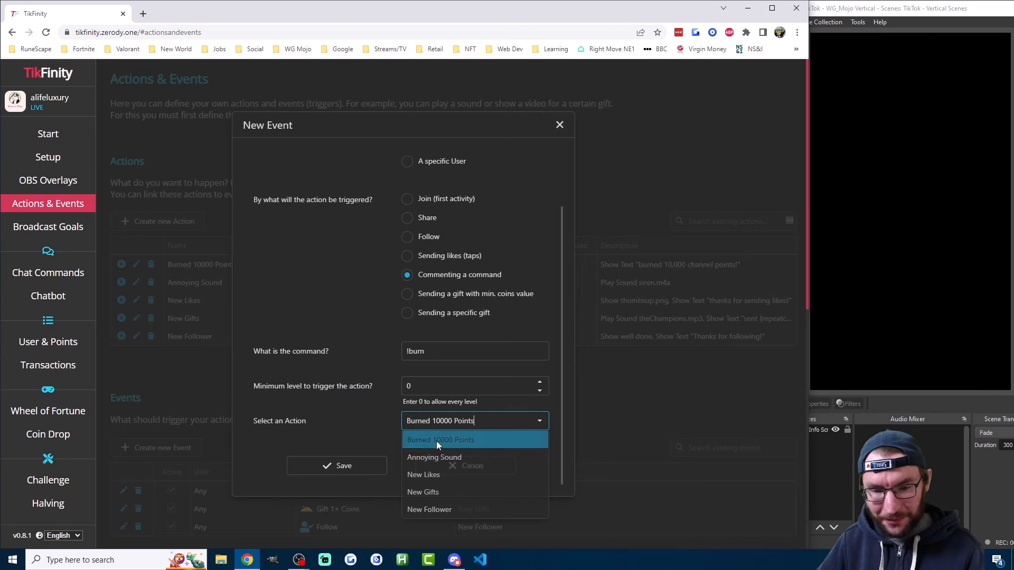
click(346, 390)
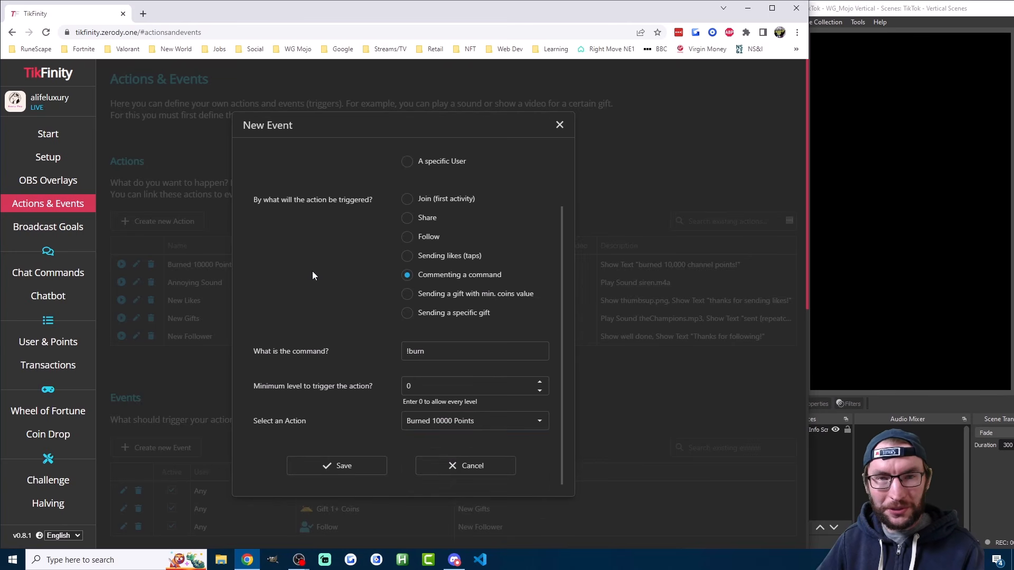
click(330, 467)
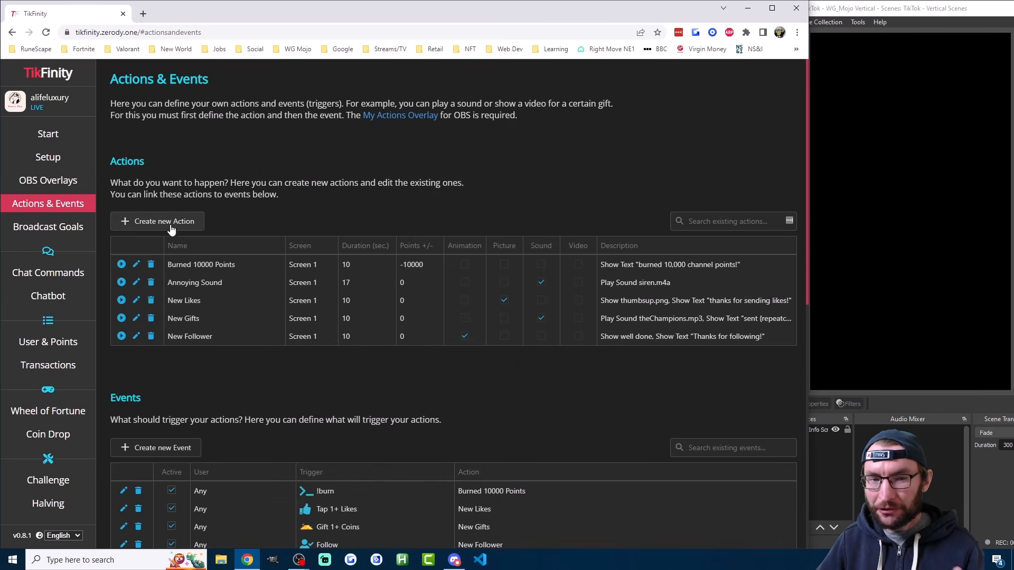
Step: Switch to OBS and view the global commands list in the command info overlay
scroll(177, 226, down, 1)
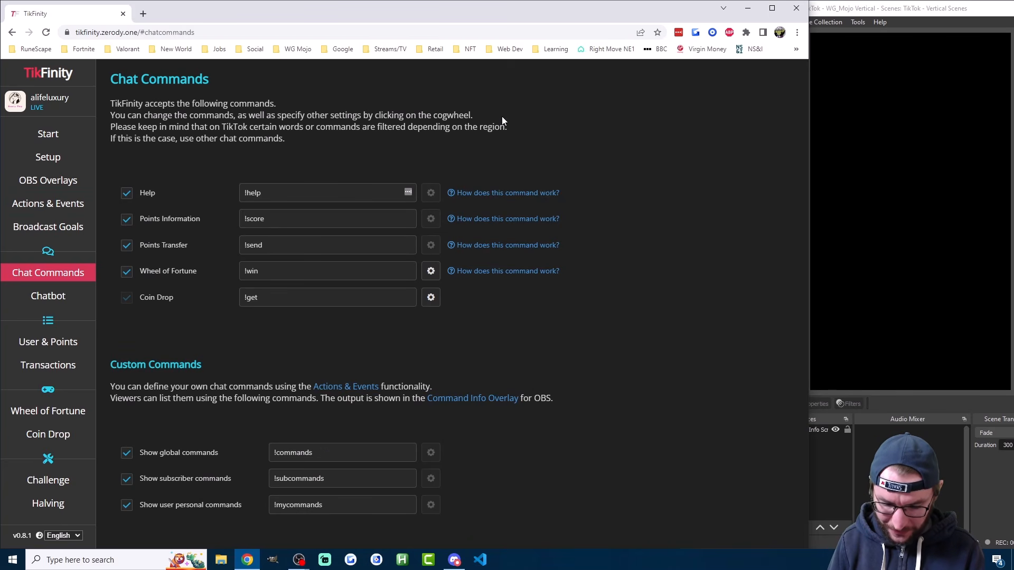
click(878, 8)
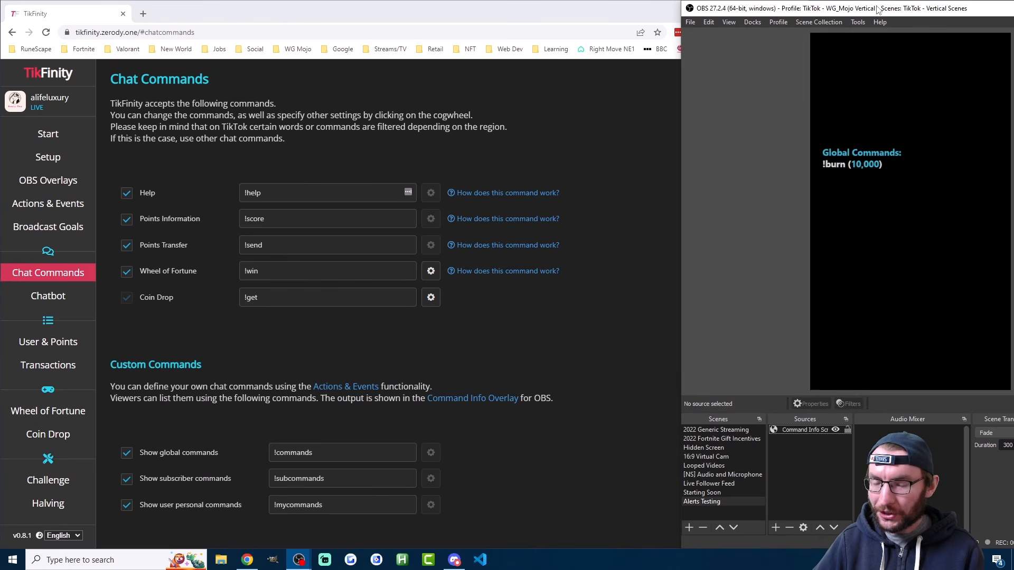
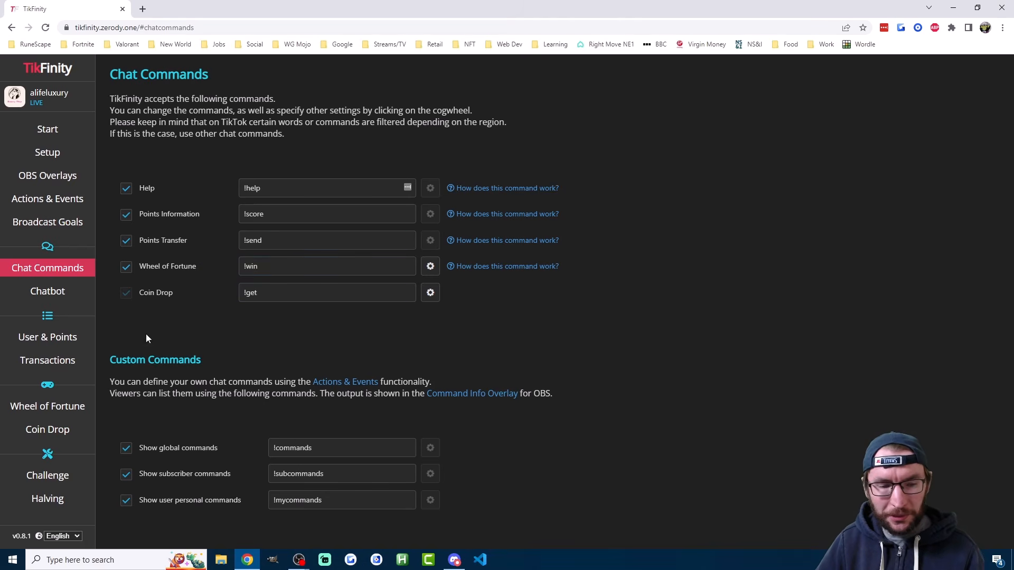
Step: Change the Wheel of Fortune chat command to "!spin"
click(248, 264)
drag(248, 265, 272, 266)
click(272, 266)
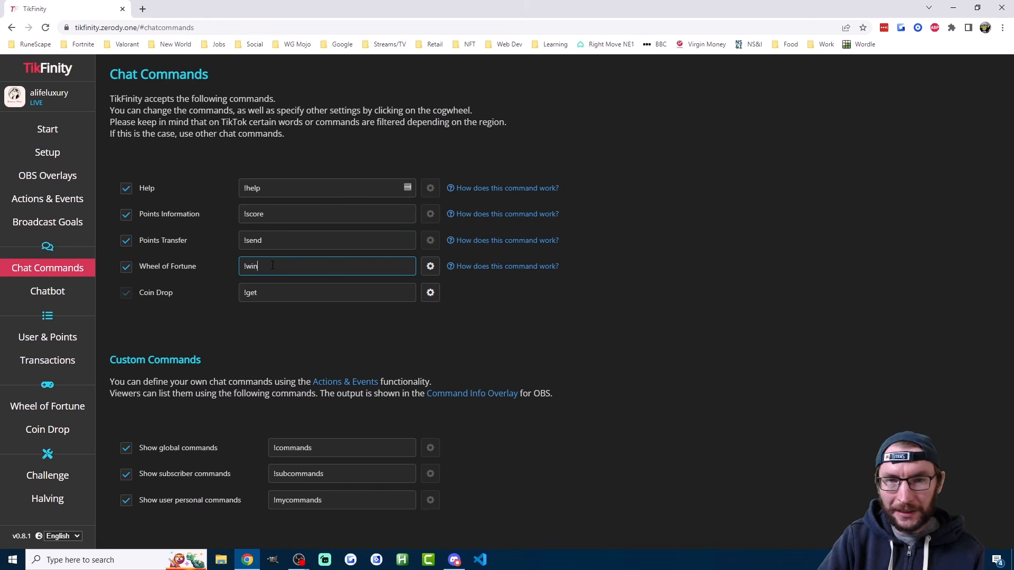
key(BackSpace)
key(BackSpace)
key(BackSpace)
text(spi)
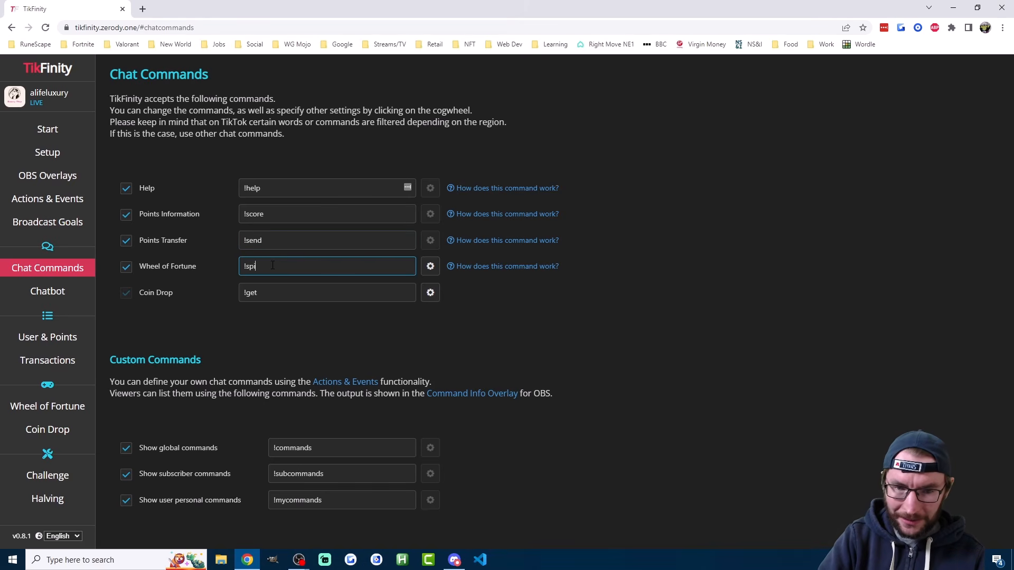
click(505, 370)
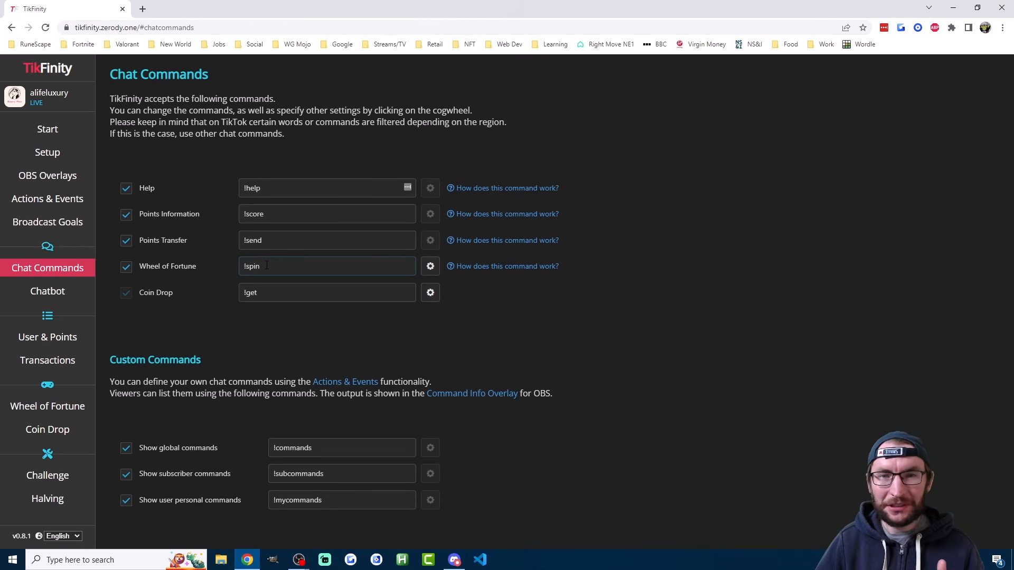
Step: Find the Wheel of Fortune overlay among the OBS overlays and run a test spin
click(48, 406)
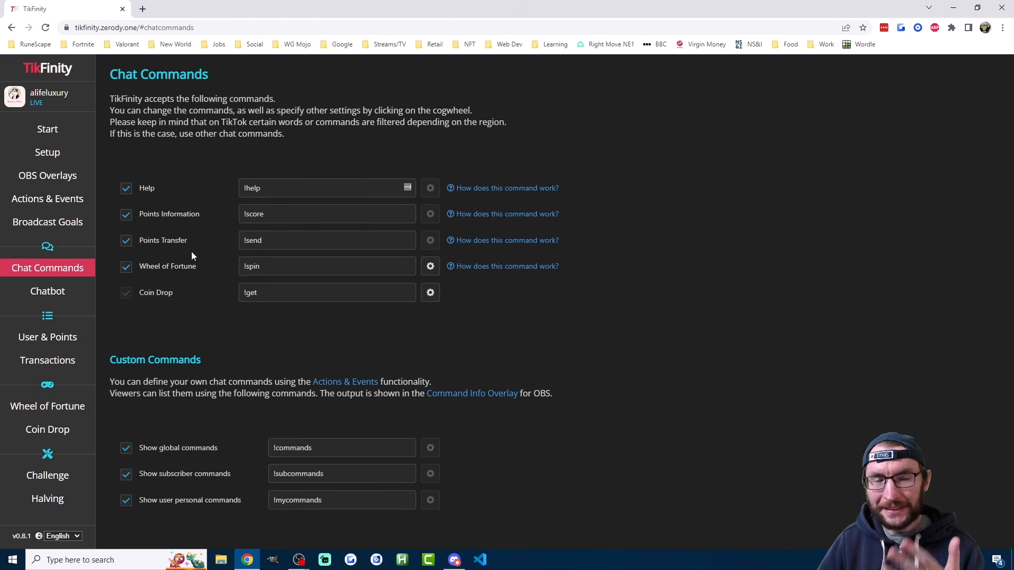
click(64, 176)
scroll(477, 278, down, 10)
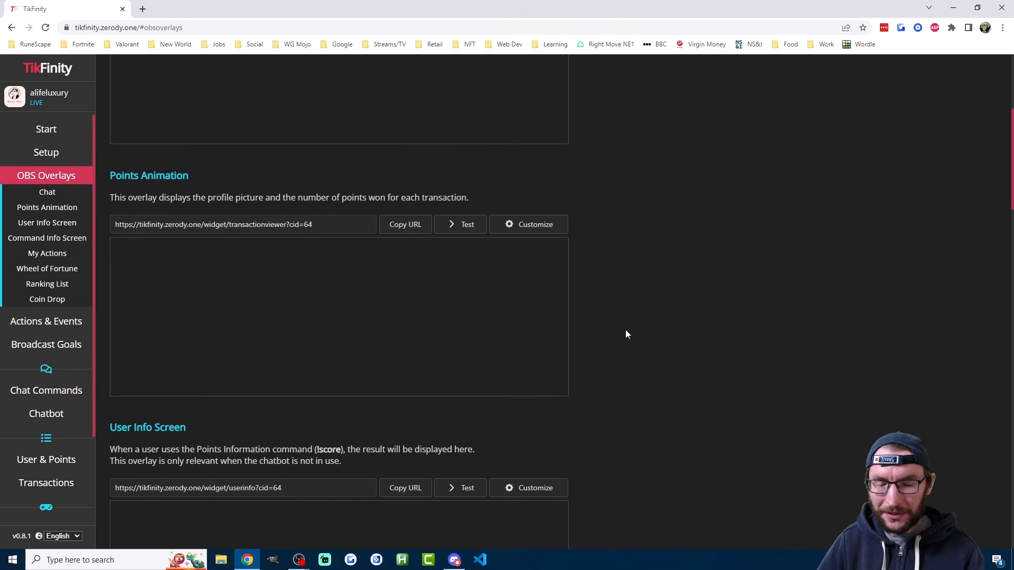
scroll(578, 317, up, 9)
scroll(637, 193, down, 15)
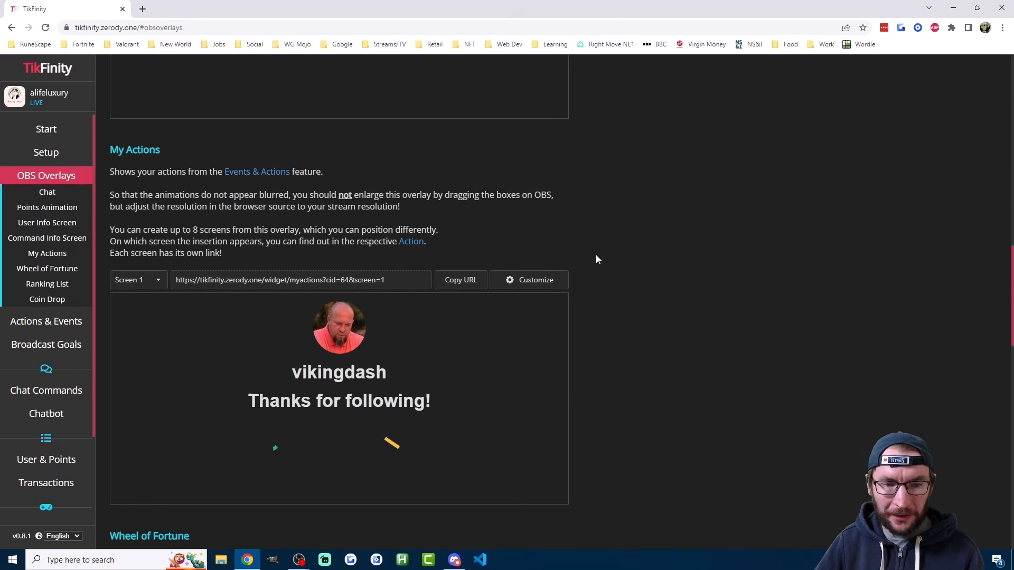
scroll(593, 245, down, 2)
scroll(593, 243, up, 1)
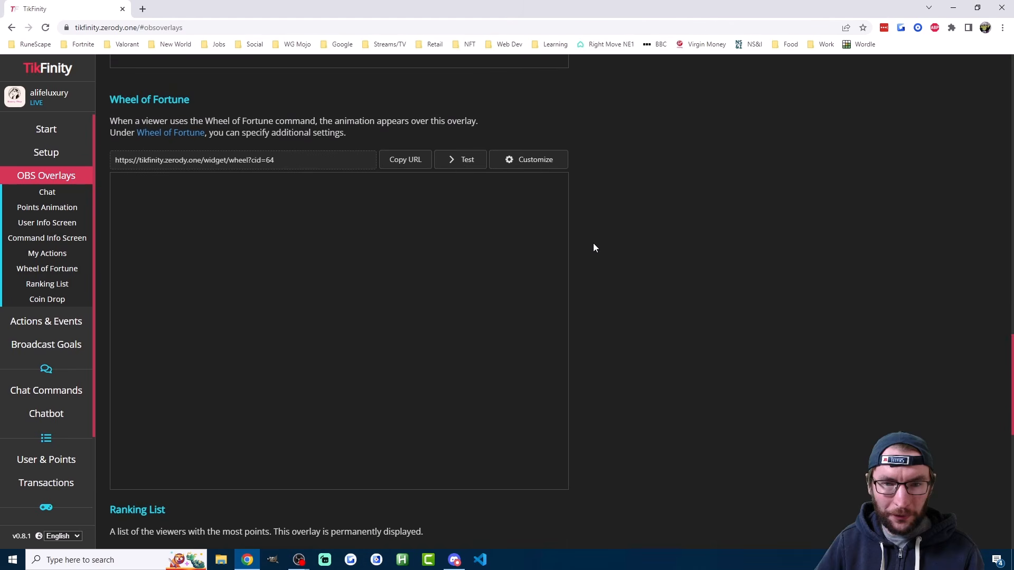
click(470, 164)
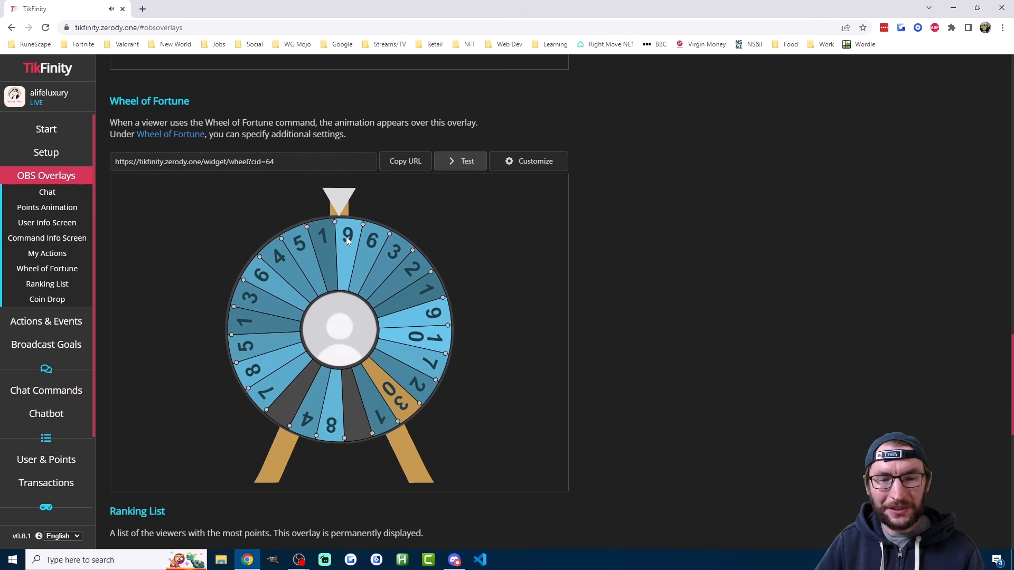
scroll(47, 335, down, 1)
scroll(53, 369, down, 3)
Step: Examine the Wheel of Fortune settings for cost per spin, maximum normal win, main win and waiting time
click(72, 420)
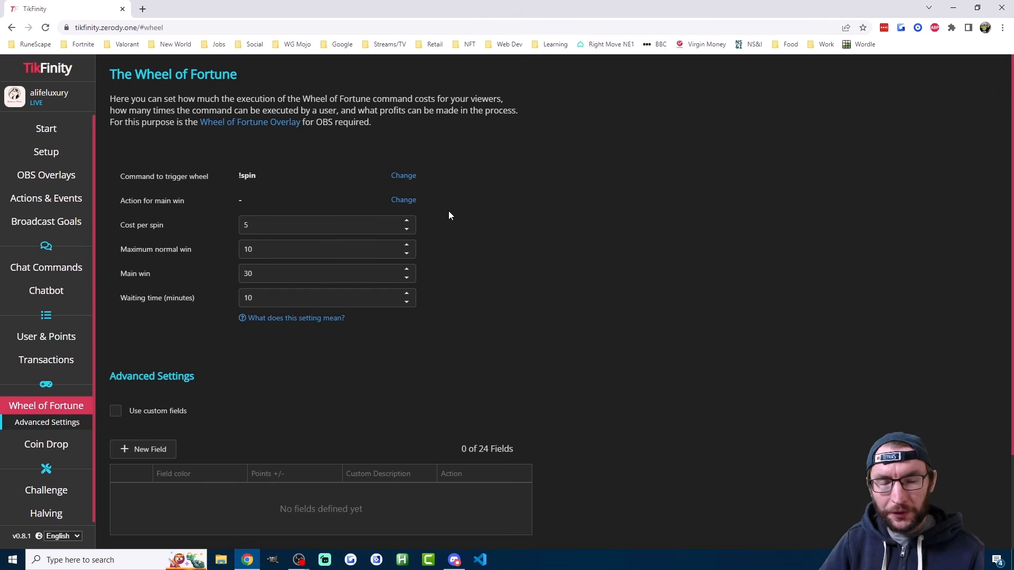
click(264, 218)
click(213, 242)
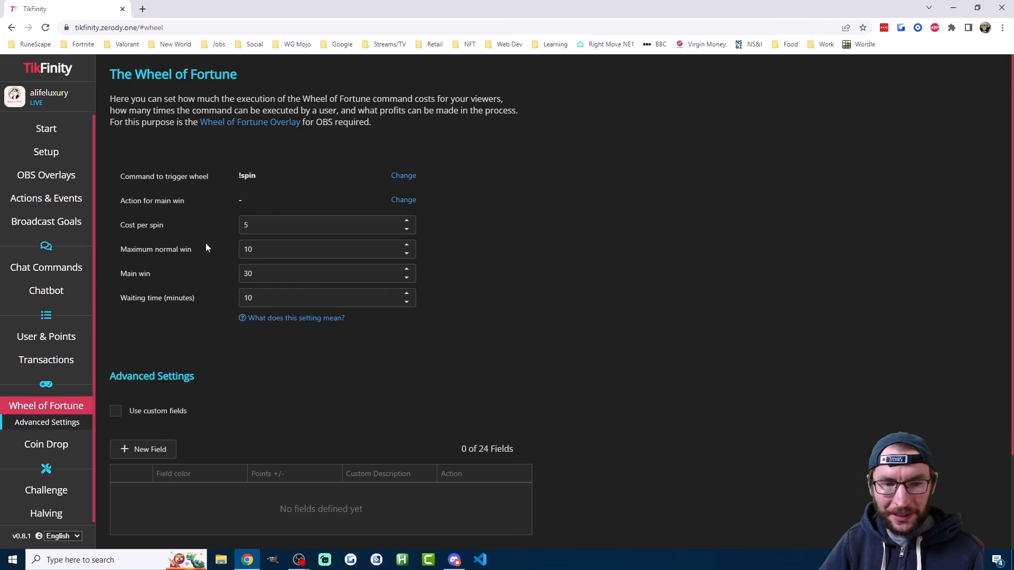
click(261, 249)
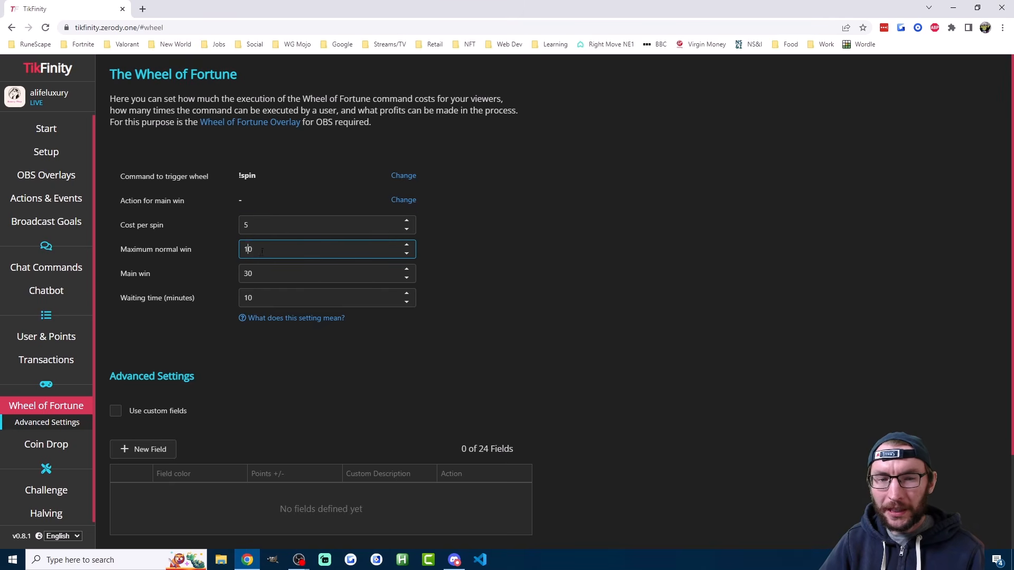
click(257, 274)
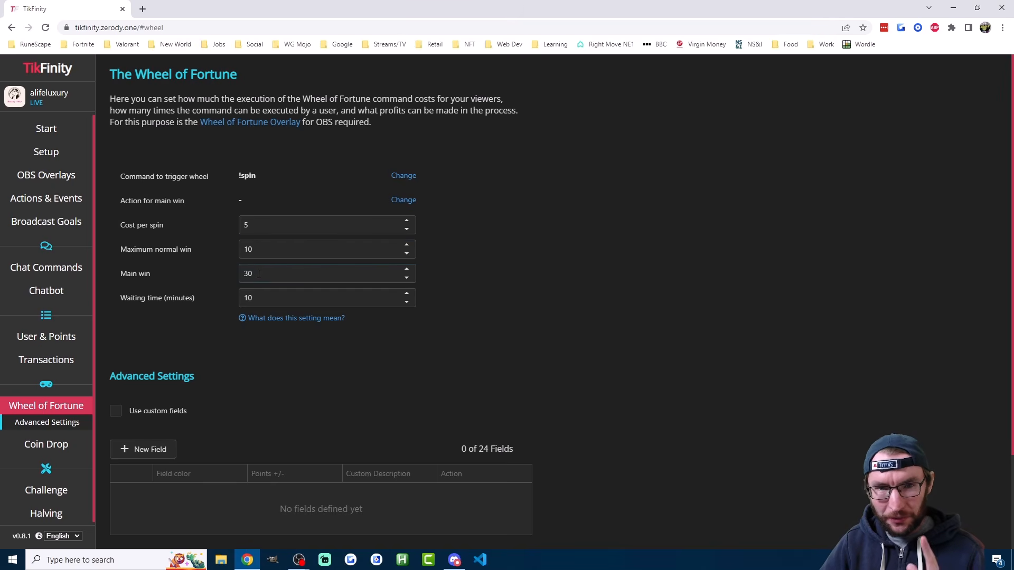
click(258, 275)
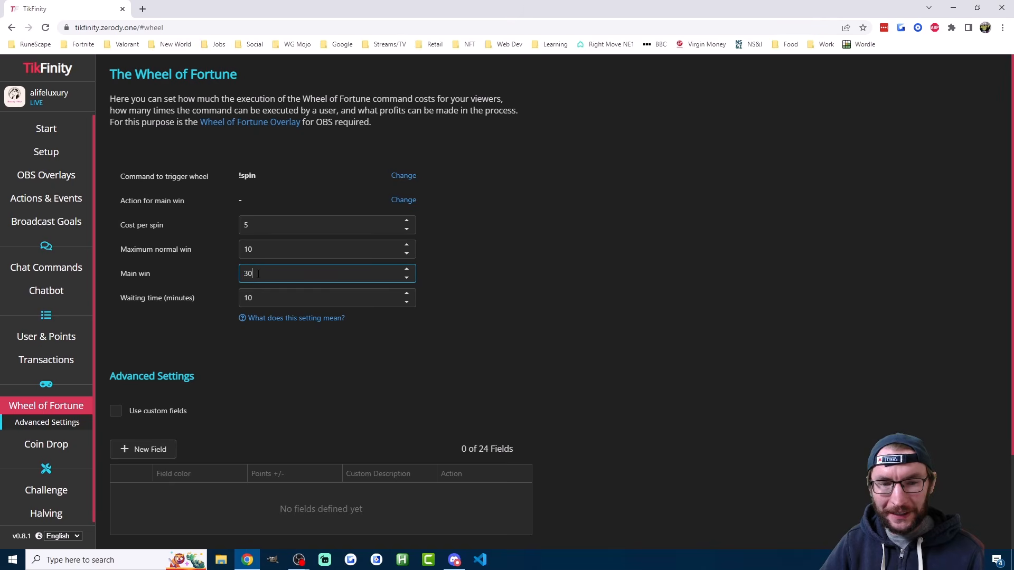
double_click(257, 296)
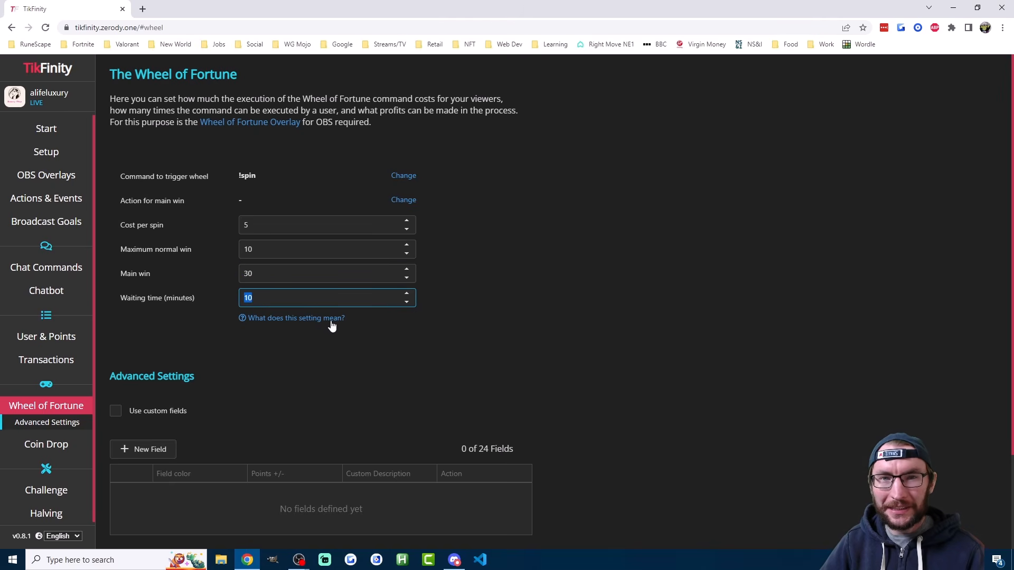
click(465, 311)
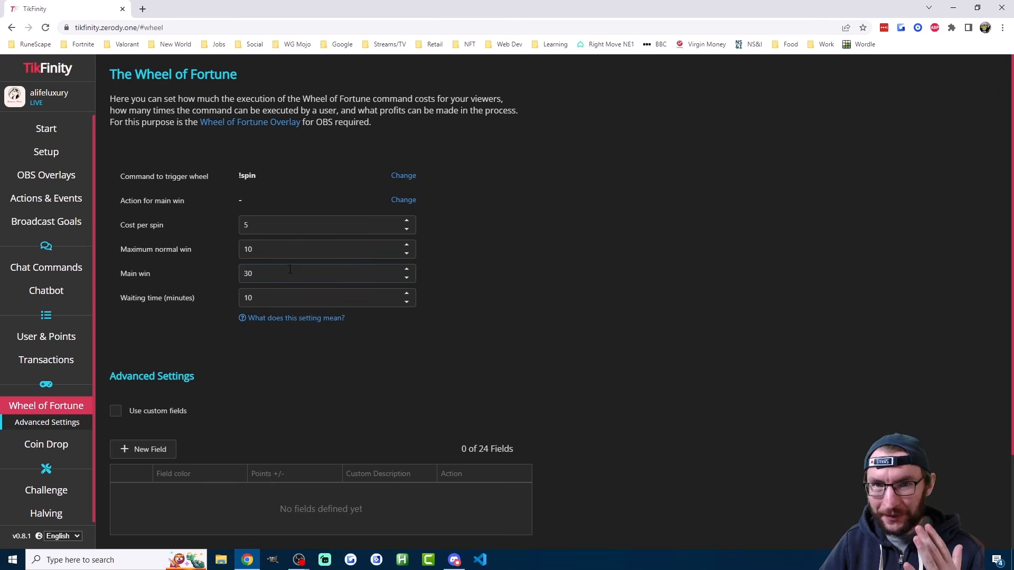
click(400, 201)
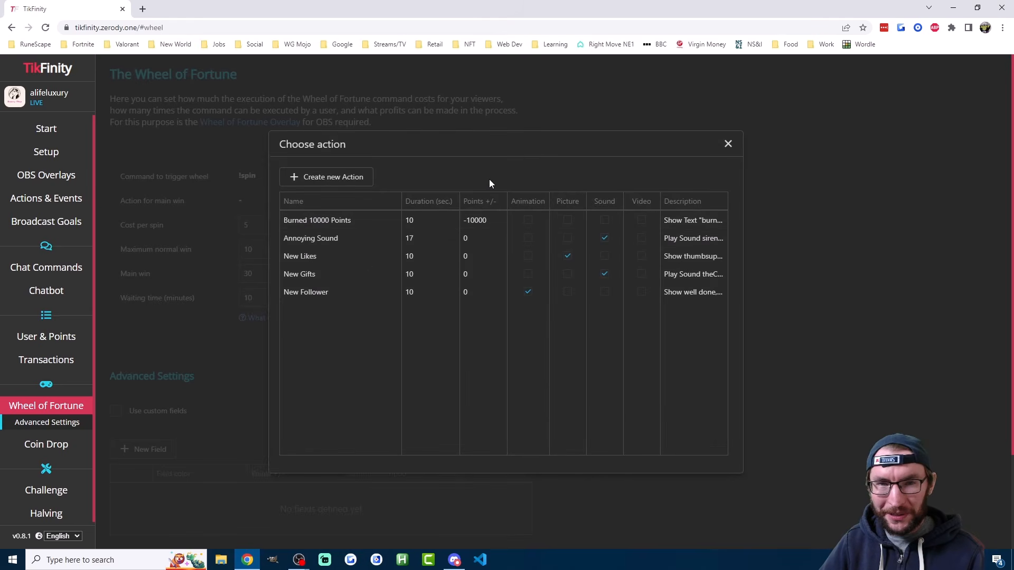
click(331, 177)
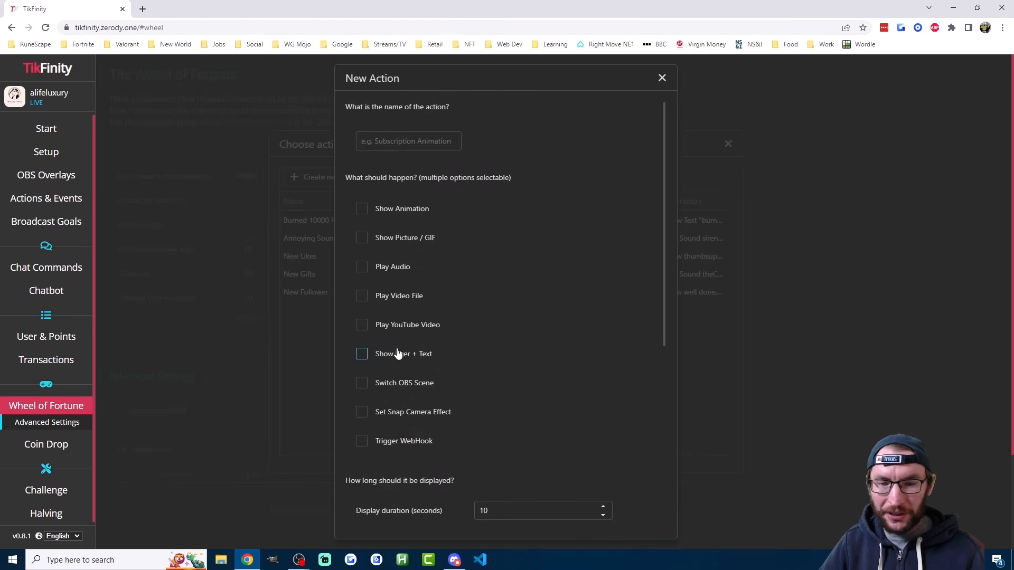
scroll(416, 318, down, 6)
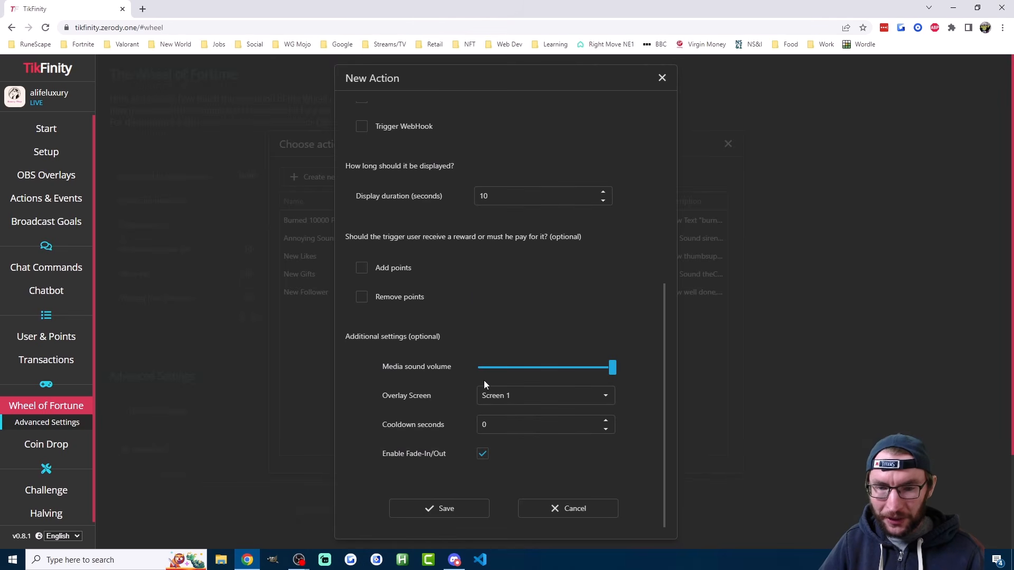
click(516, 395)
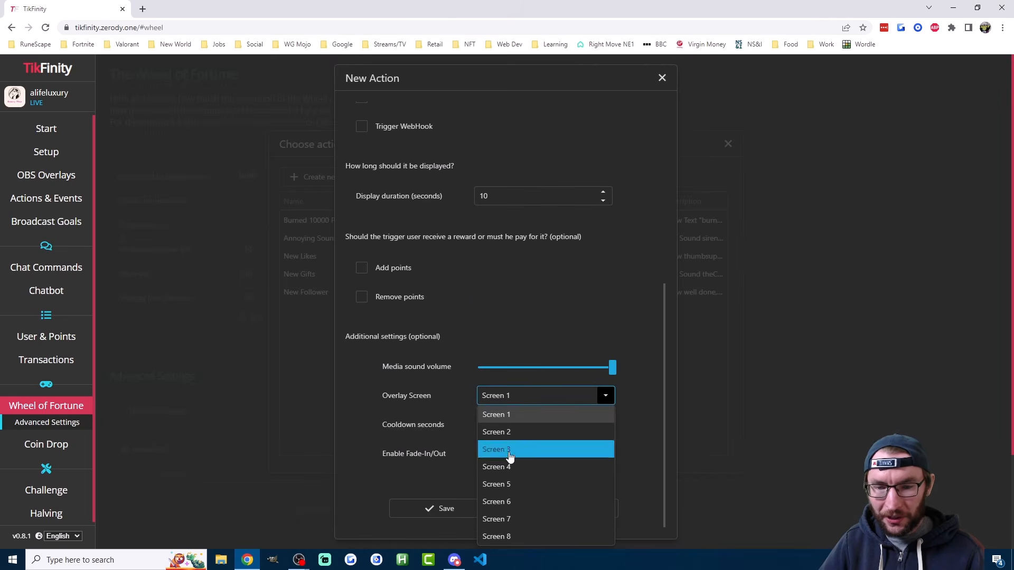
click(510, 451)
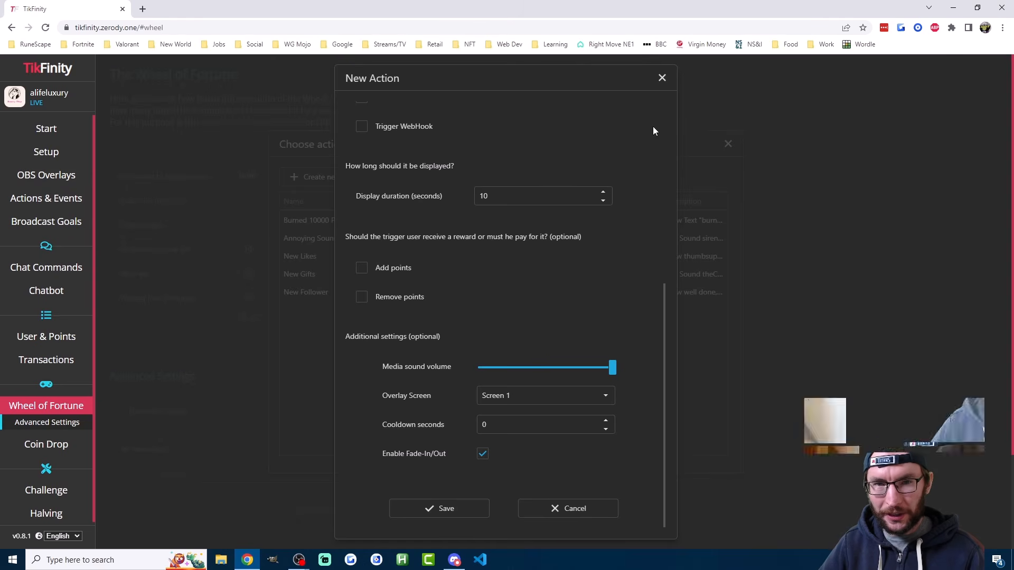
click(662, 78)
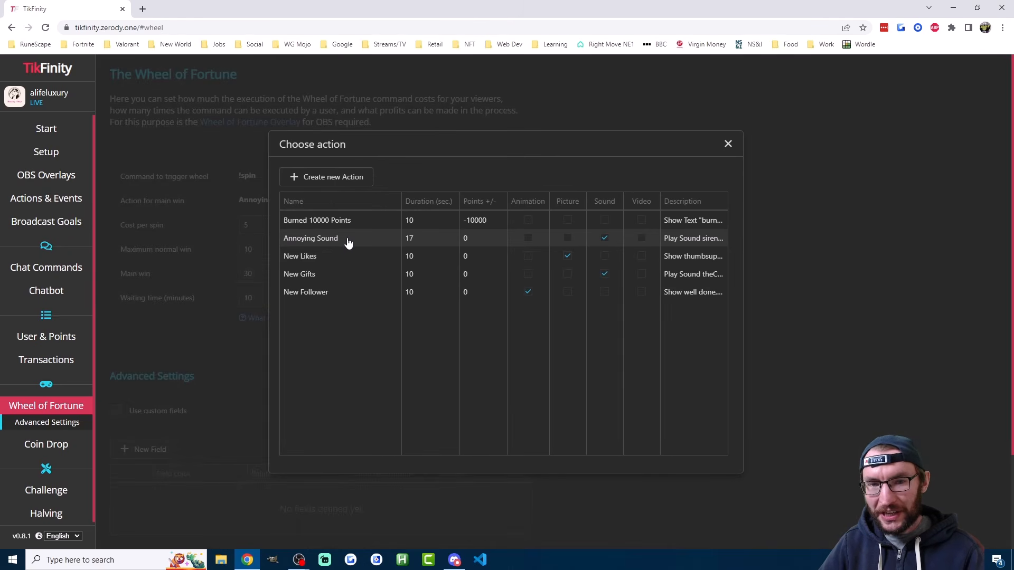
Step: Choose Annoying Sound as the action for the Wheel of Fortune's main win
click(345, 240)
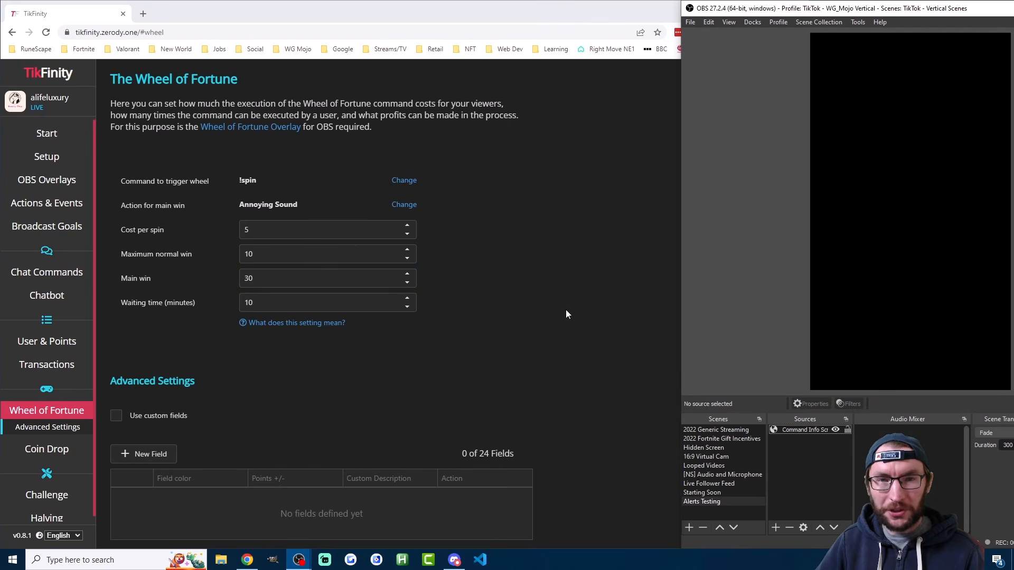
Step: Select Screen 3 for the My Actions overlay and copy its URL
click(42, 191)
scroll(611, 274, down, 20)
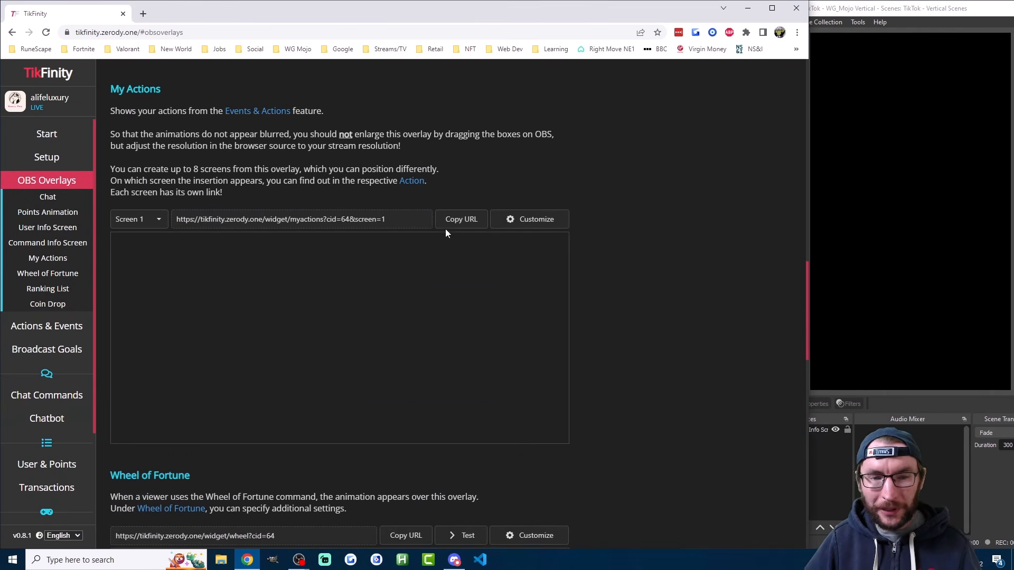
click(157, 219)
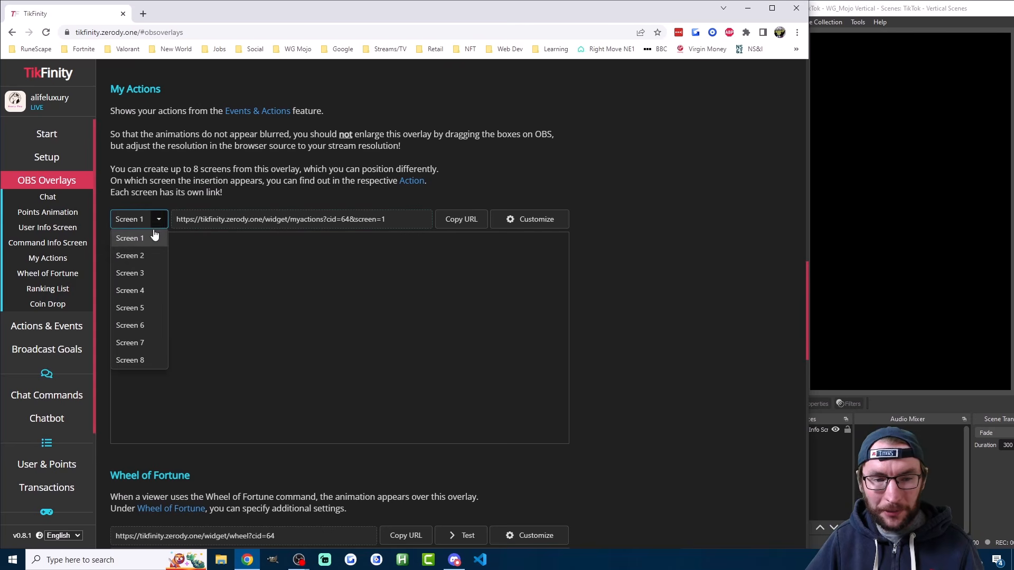
click(141, 274)
click(461, 219)
Step: In OBS, add a browser source named Screen 3 with the copied My Actions URL and a width of 1080
click(837, 499)
click(775, 527)
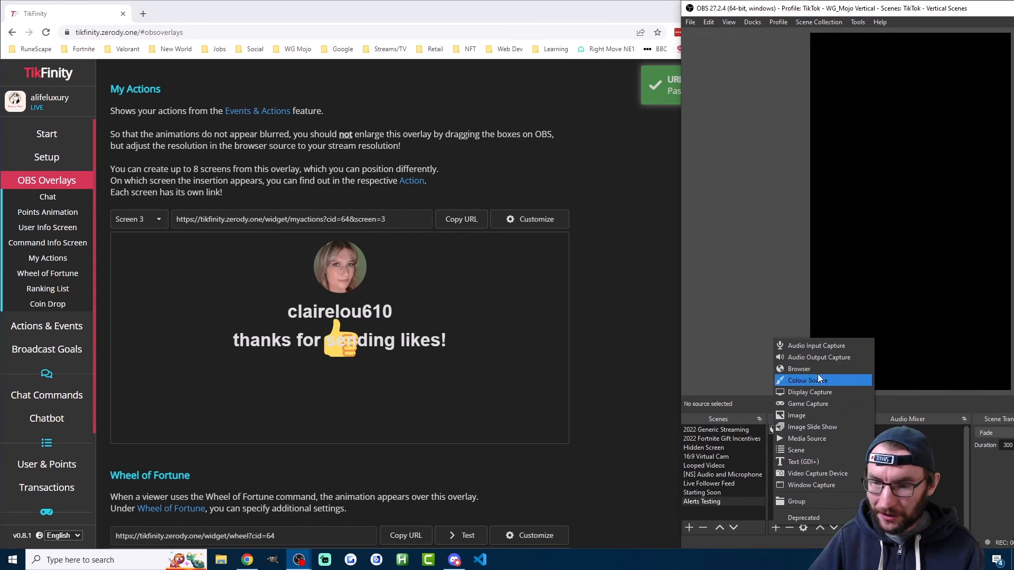
click(805, 365)
text(Screen 3)
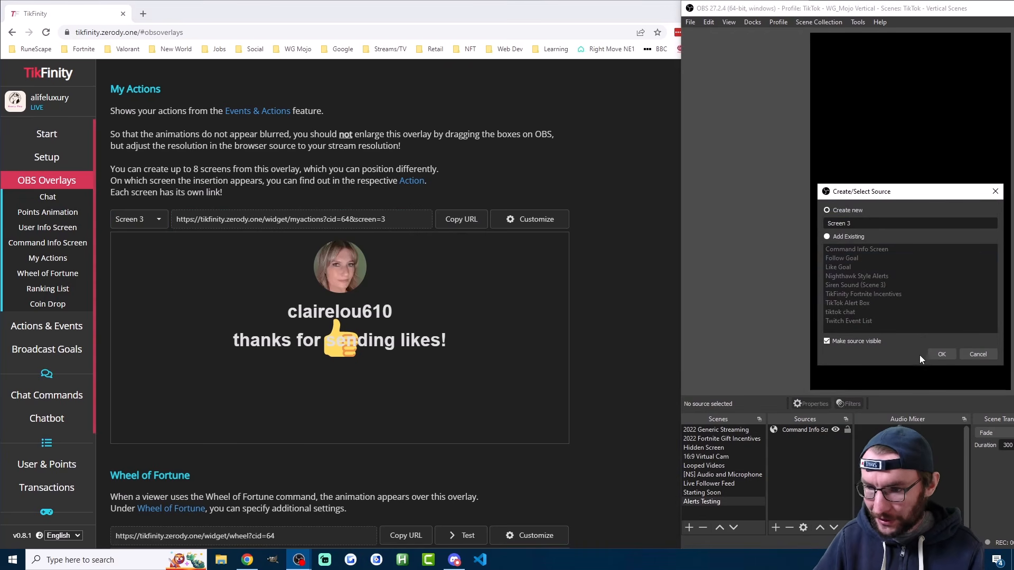
click(942, 353)
key(ctrl+v)
key(Tab)
text(1080)
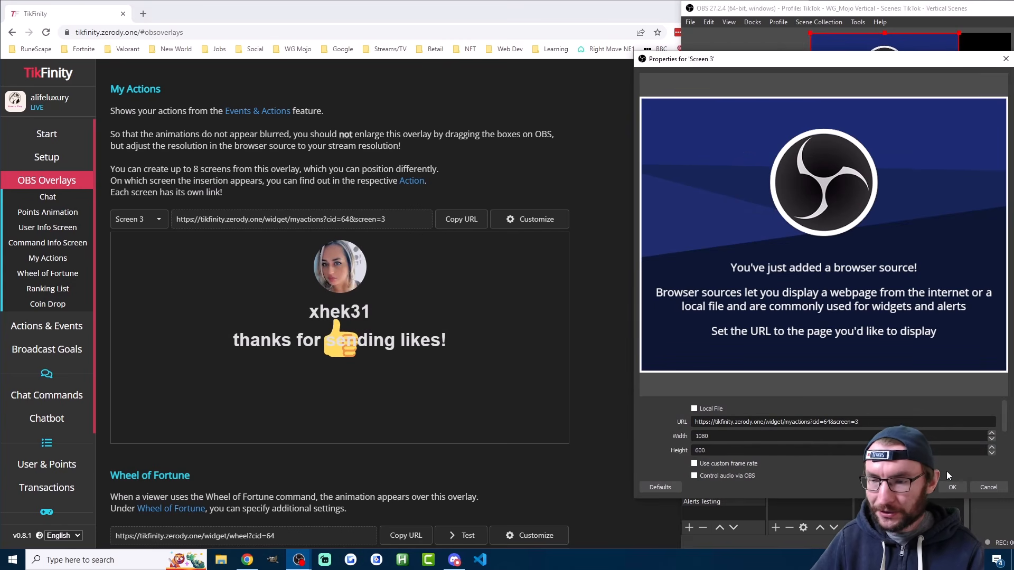
click(951, 487)
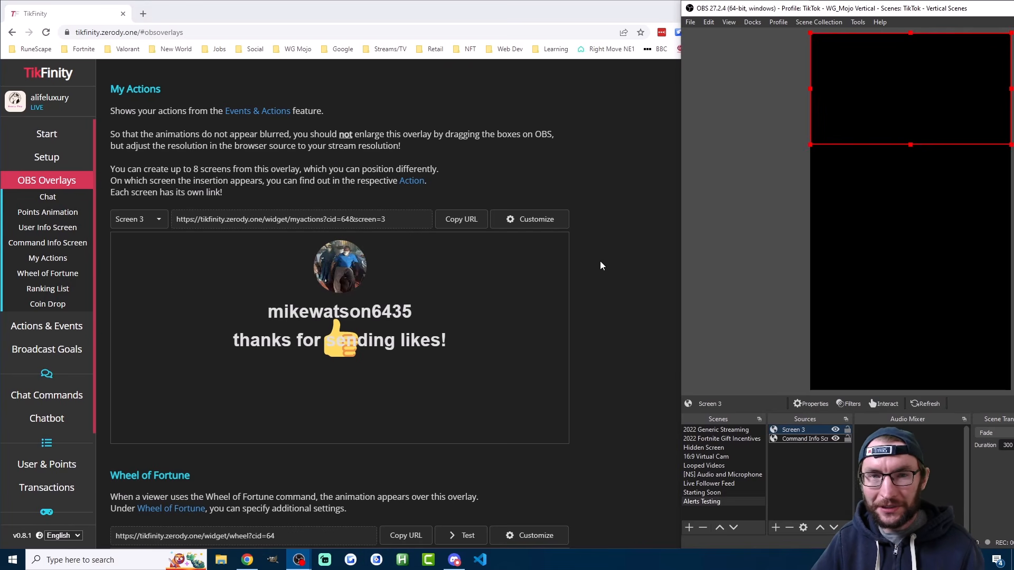
Step: Copy the URL of the Wheel of Fortune overlay in TikFinity
scroll(615, 266, down, 4)
scroll(612, 265, down, 3)
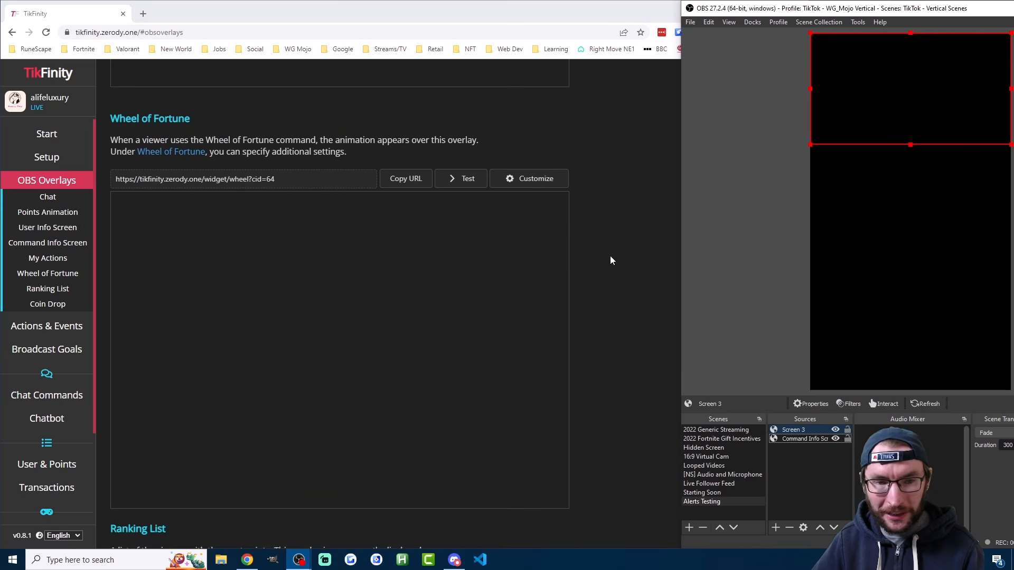
click(405, 168)
Step: In OBS, add a browser source named Wheel with the copied overlay URL and a width of 1080
click(818, 492)
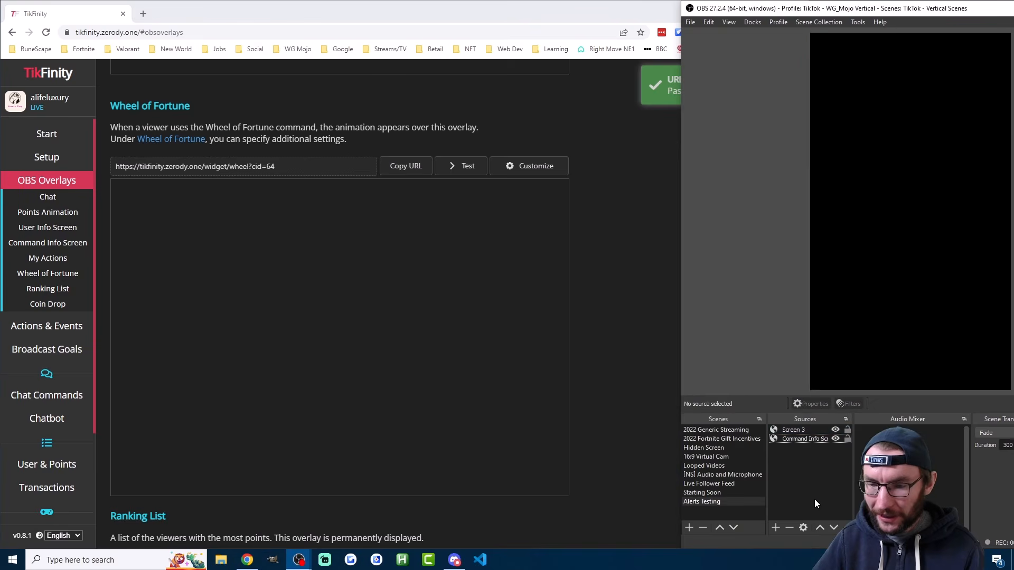
click(775, 528)
click(791, 370)
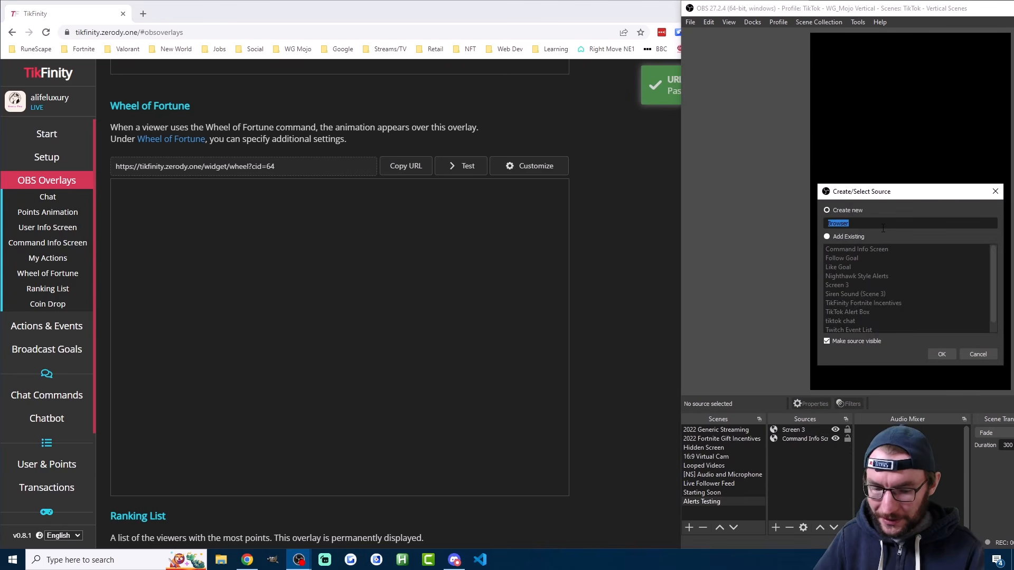
text(Wheel)
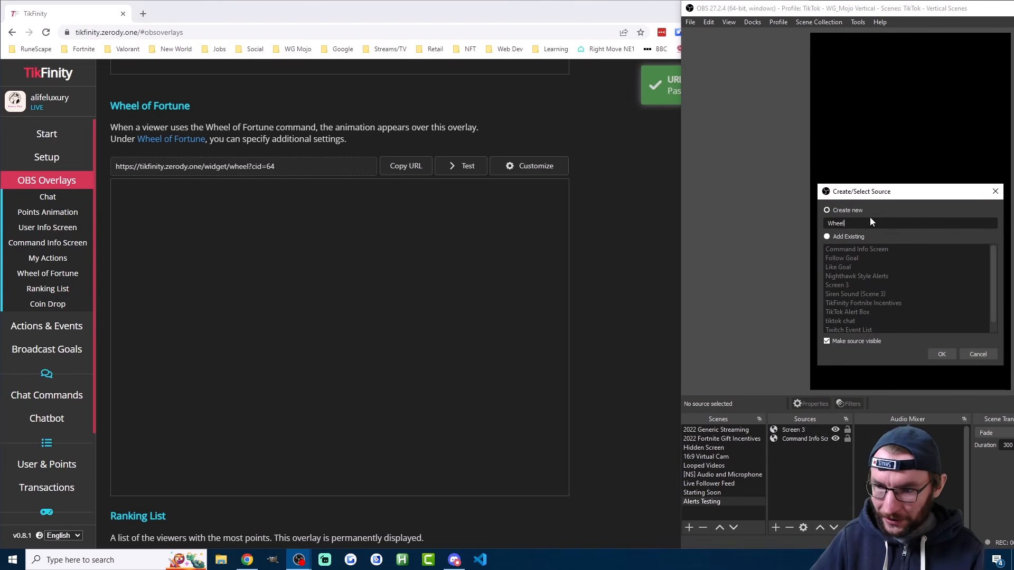
click(940, 353)
drag(797, 422, 646, 417)
key(ctrl+v)
key(Tab)
text(1080)
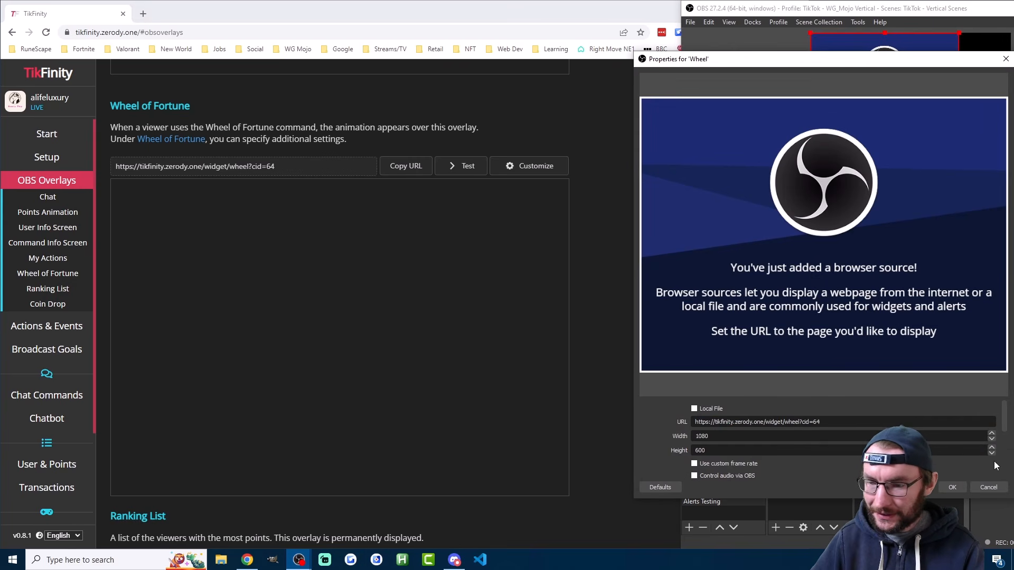
click(952, 487)
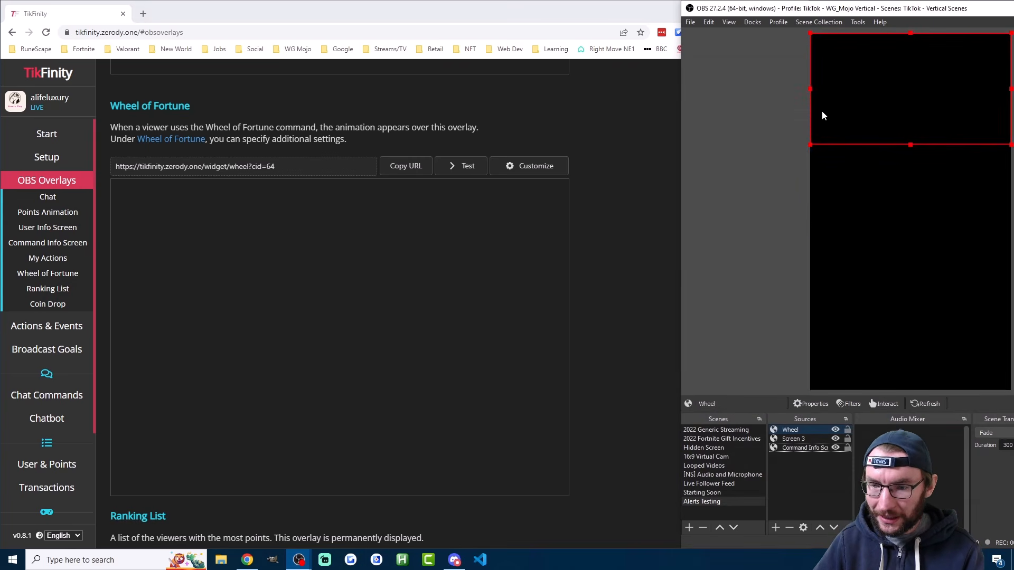
Step: Run a test spin of the Wheel of Fortune in TikFinity and check the action set for the main win
click(465, 168)
click(465, 168)
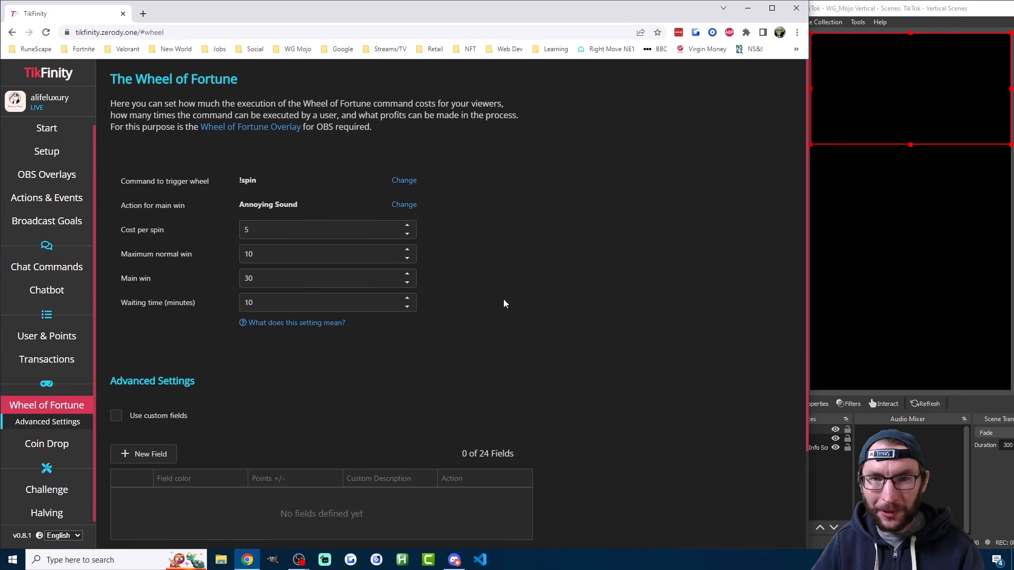
mouse_move(307, 207)
mouse_down()
mouse_move(208, 202)
mouse_move(300, 202)
mouse_up()
click(208, 201)
click(309, 204)
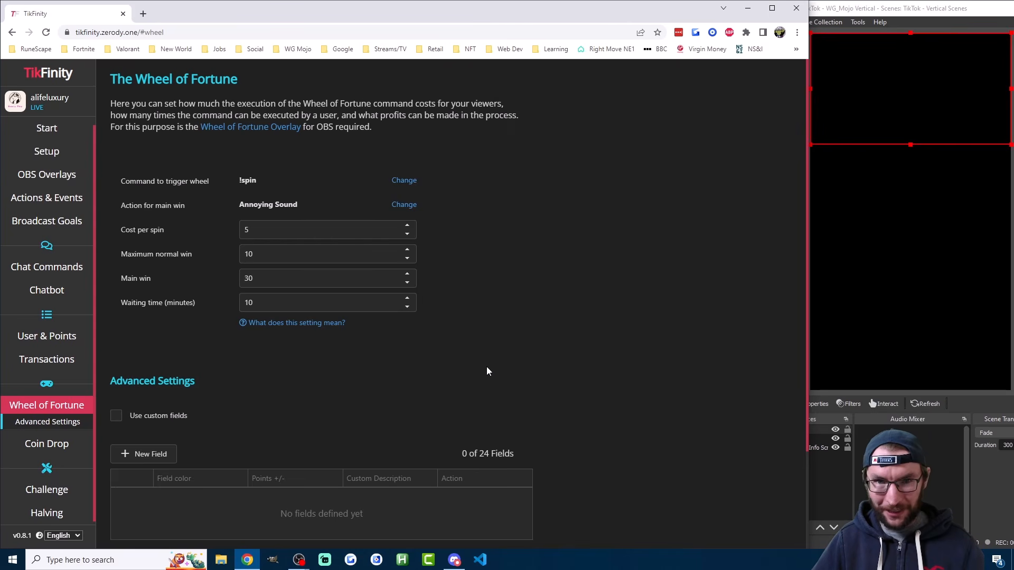
Step: Enable custom fields for the Wheel of Fortune and add a new field worth -10 points
mouse_move(477, 454)
mouse_down()
mouse_move(518, 455)
mouse_move(484, 454)
mouse_up()
click(500, 453)
click(129, 417)
click(139, 454)
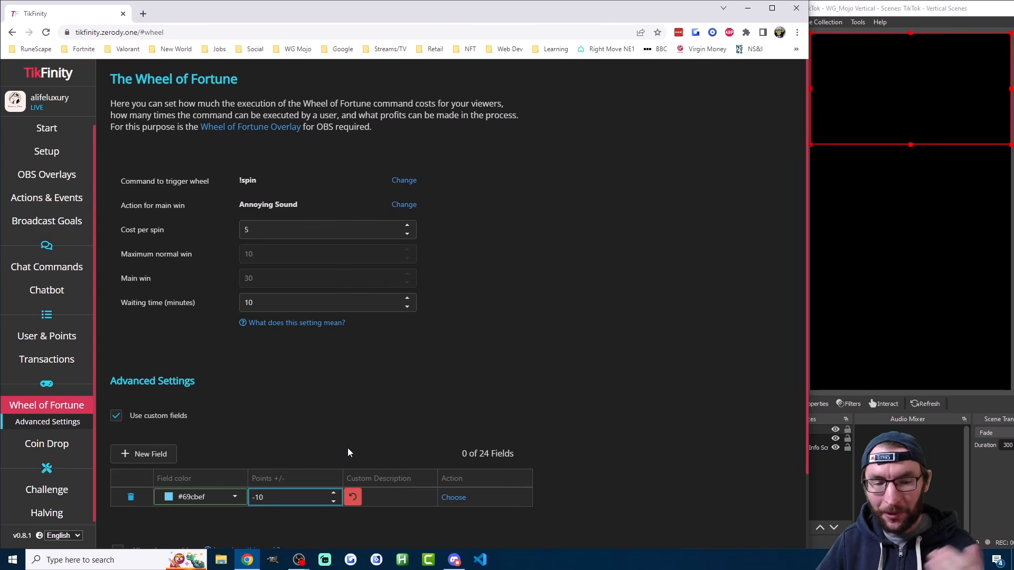
click(234, 497)
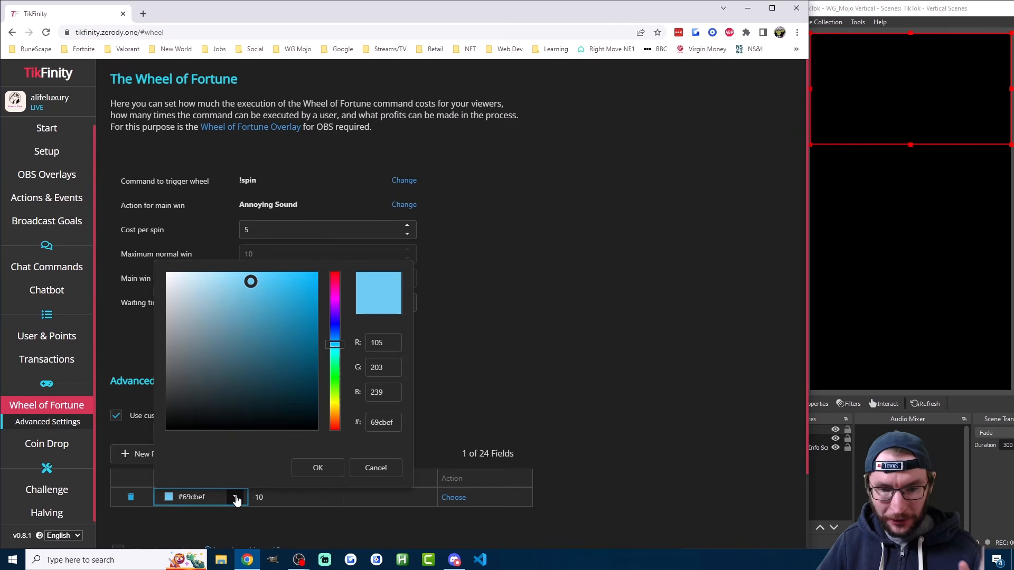
click(454, 385)
Step: Enter Homer as the custom description of the -10 points field
click(376, 497)
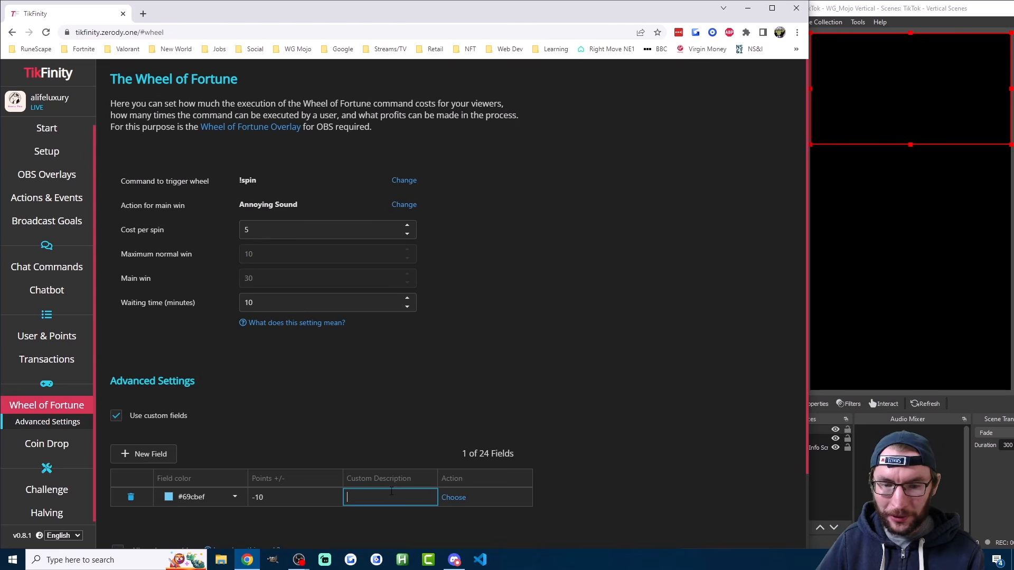
text(H)
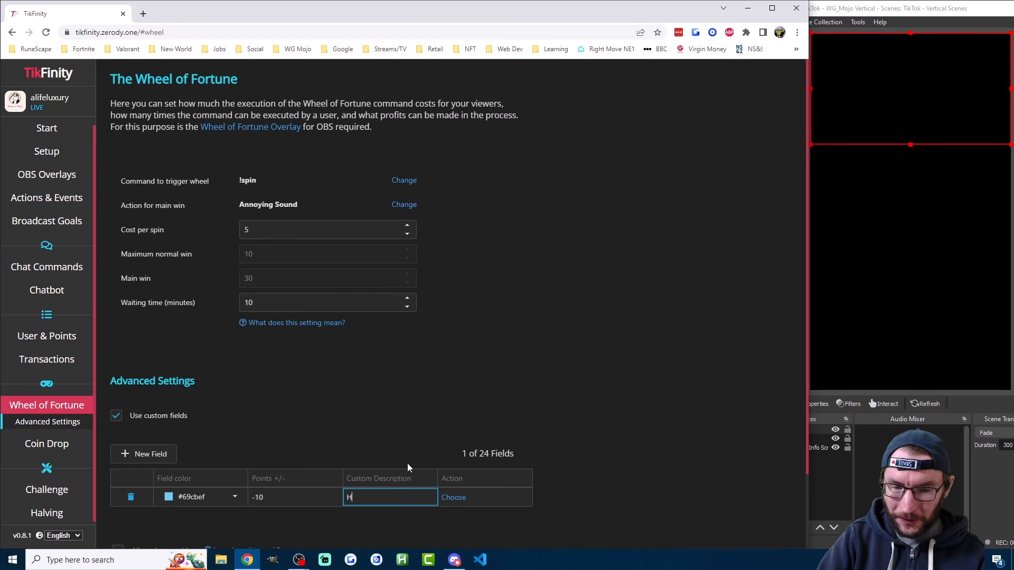
text(omerr)
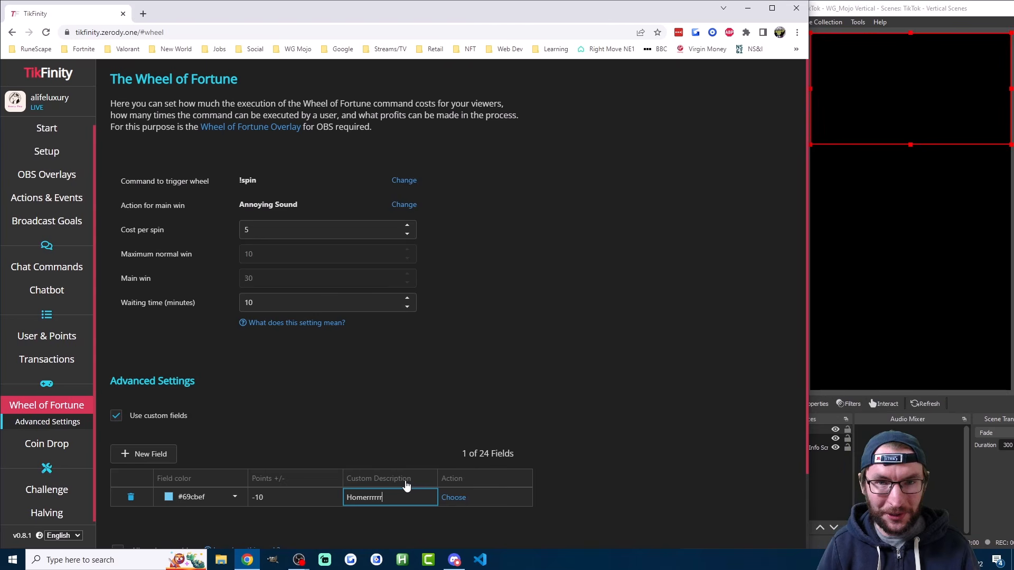
key(BackSpace)
key(BackSpace)
key(BackSpace)
key(BackSpace)
key(BackSpace)
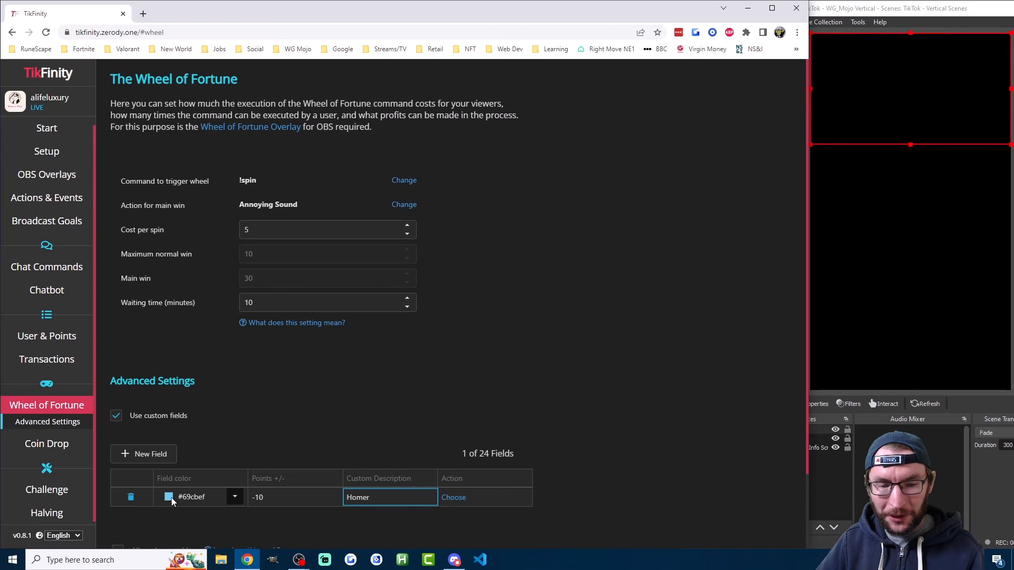
Step: Create a new action named Homer Sound for the Homer field that plays the donuts audio file
click(455, 500)
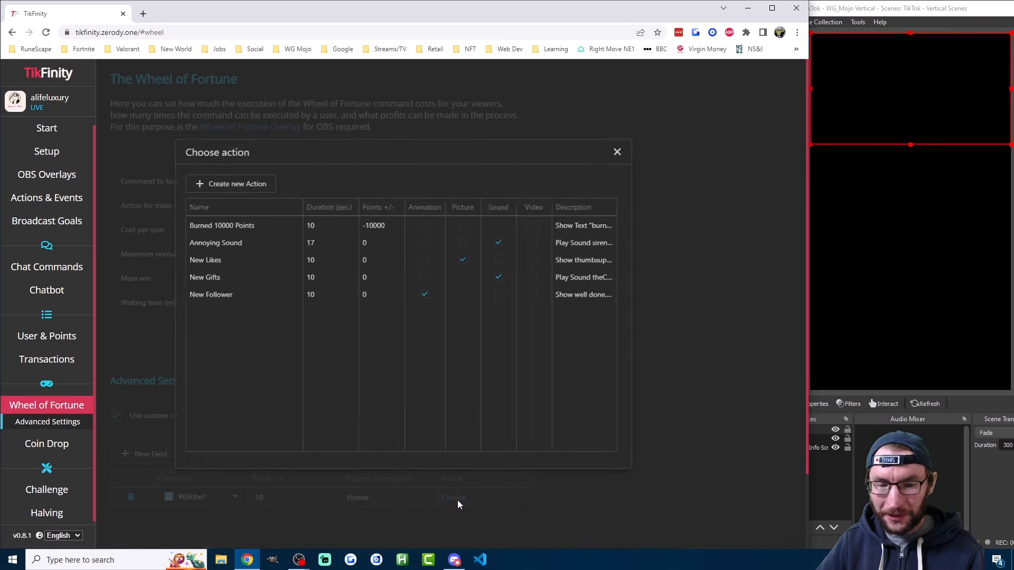
click(207, 181)
click(282, 142)
text(Homer Sound)
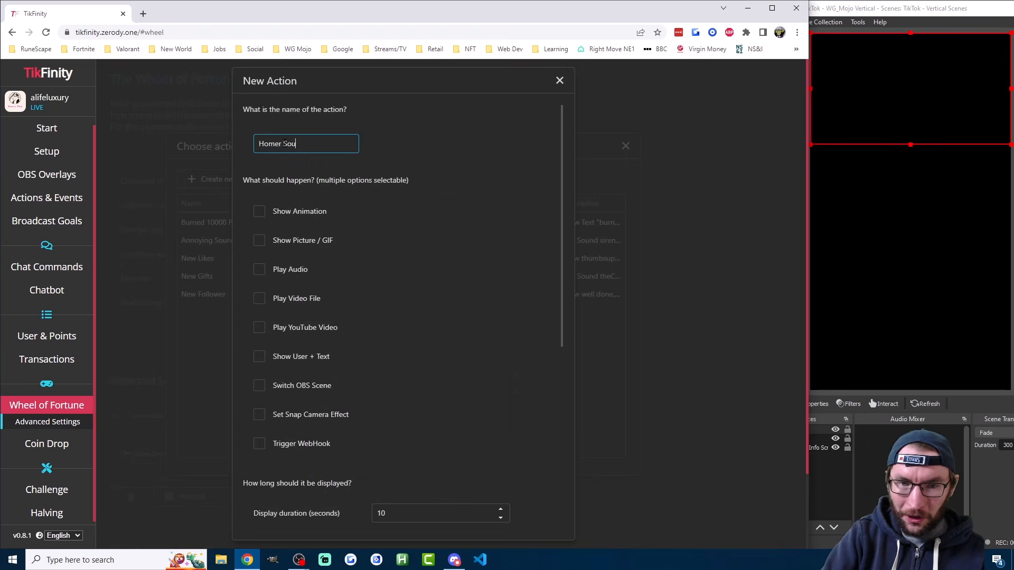
click(258, 270)
click(410, 274)
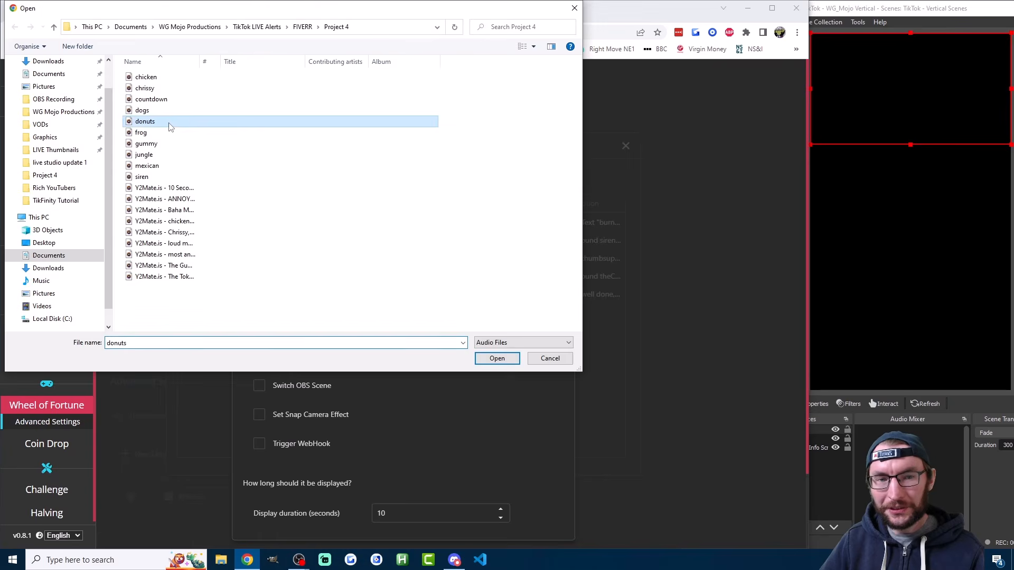
double_click(167, 123)
Step: Set the Homer Sound action's overlay screen to Screen 3 and save the action
scroll(355, 299, down, 3)
scroll(355, 299, down, 2)
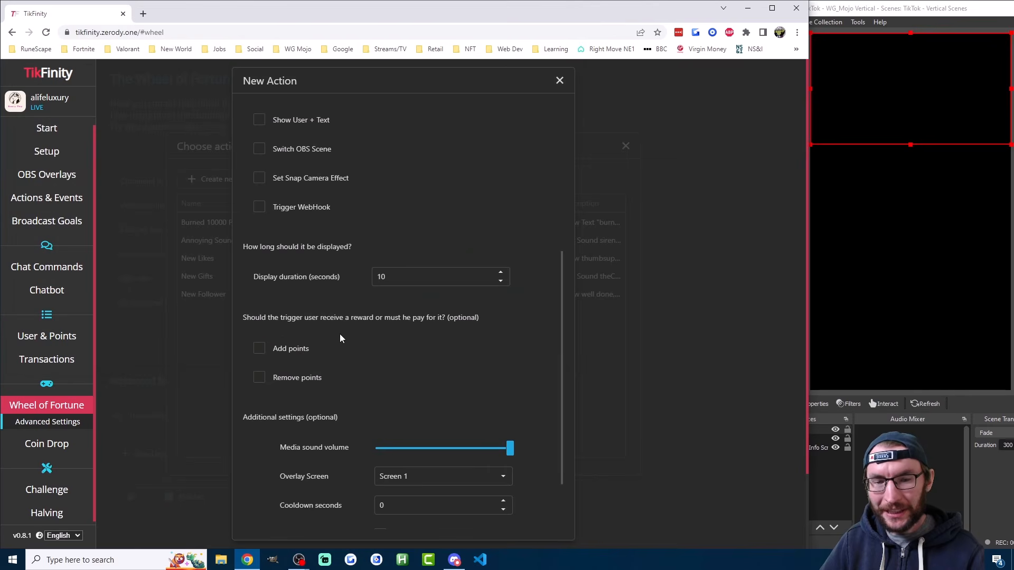
scroll(328, 343, down, 2)
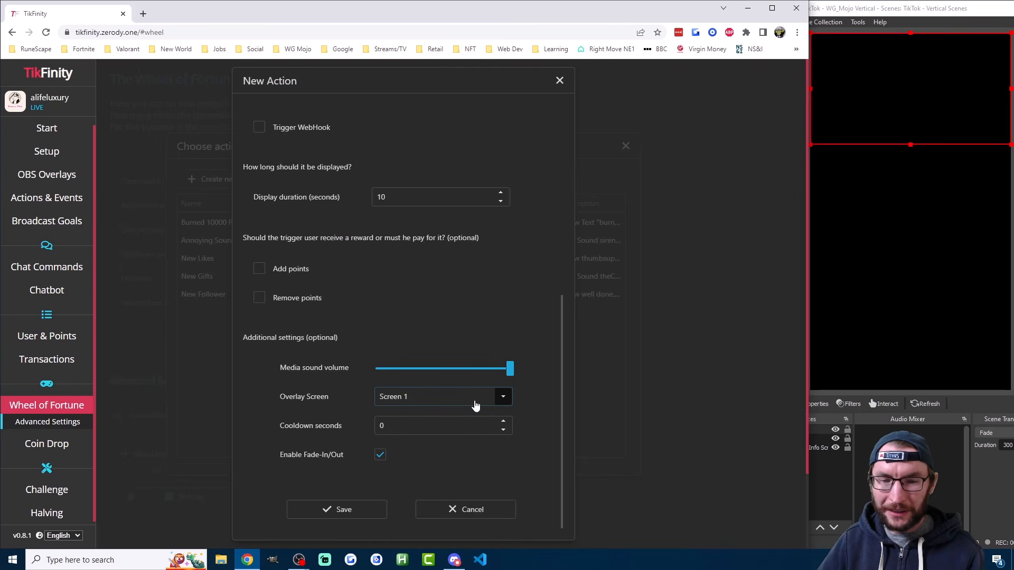
click(485, 403)
click(824, 481)
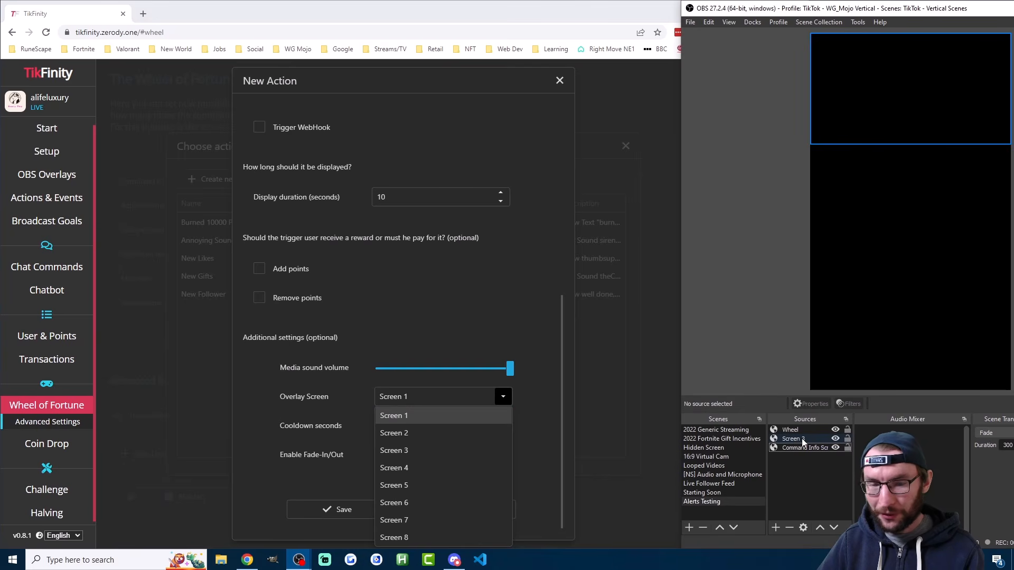
click(409, 449)
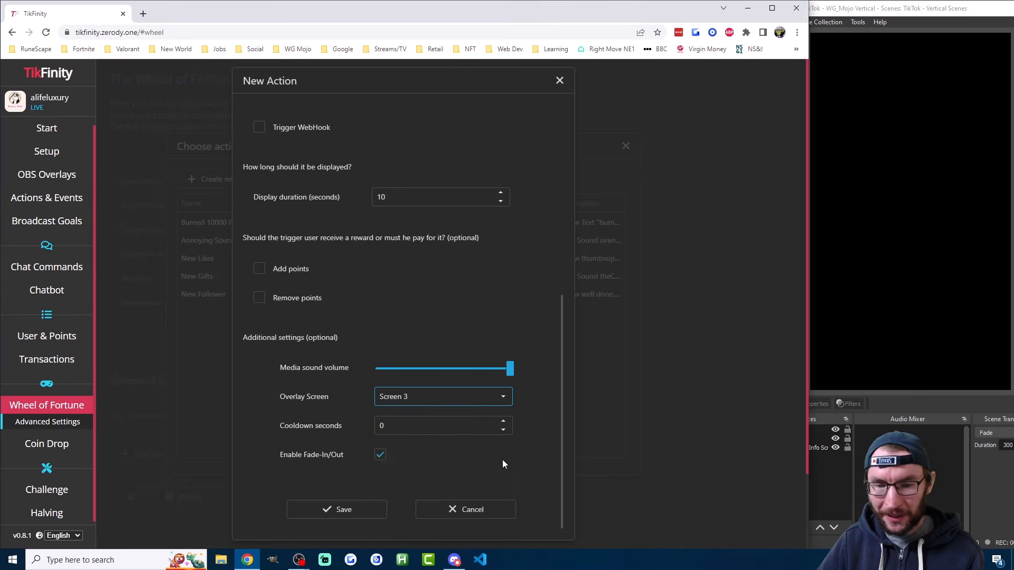
click(343, 510)
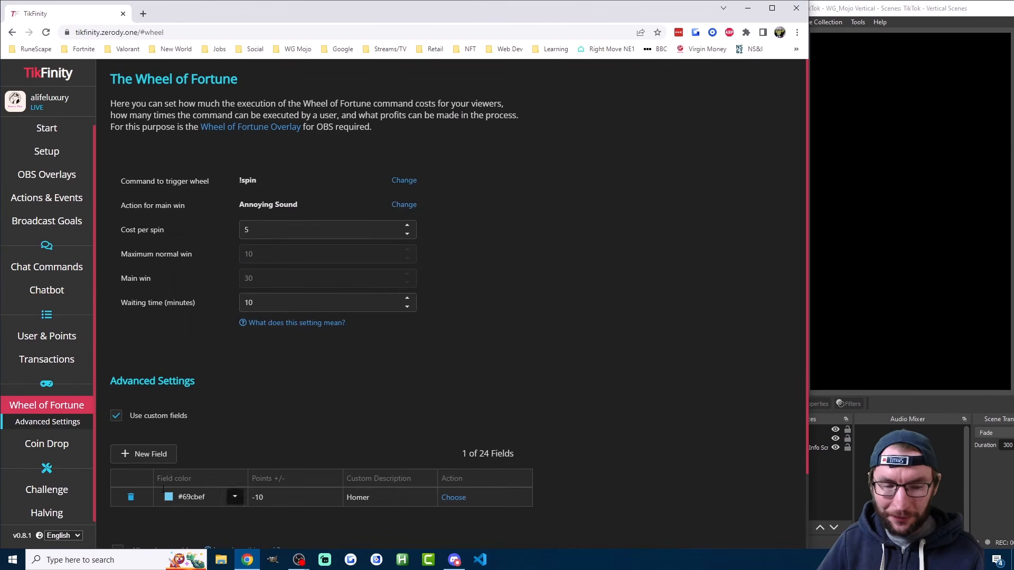
Step: Add a second custom wheel field worth -15 points with the description Chrissy
click(142, 454)
click(333, 502)
click(333, 502)
click(332, 502)
click(333, 502)
click(332, 502)
click(333, 502)
click(332, 502)
double_click(332, 502)
click(333, 502)
click(332, 502)
click(332, 502)
click(333, 502)
click(332, 502)
click(332, 502)
click(388, 497)
text(Chrissy)
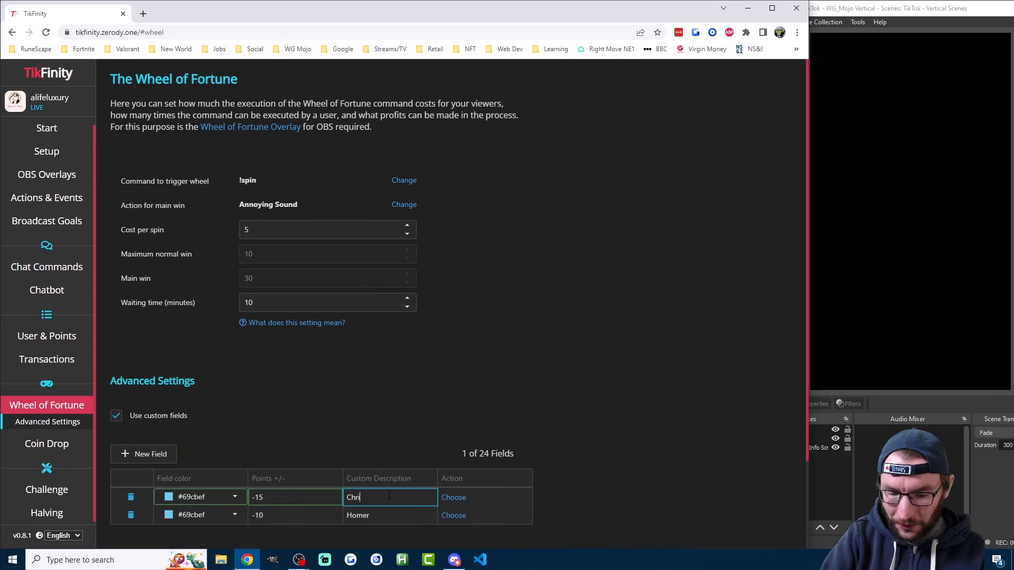
Step: Create a new action named Chrissy Sound for the Chrissy field and choose an audio file for it to play
click(449, 497)
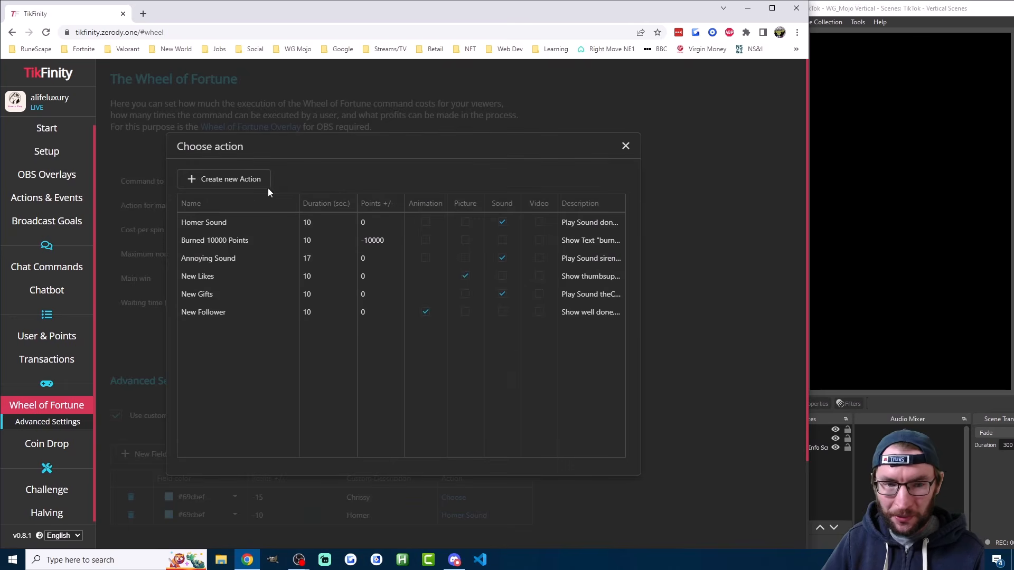
click(227, 180)
click(323, 144)
text(Chrissy Sound)
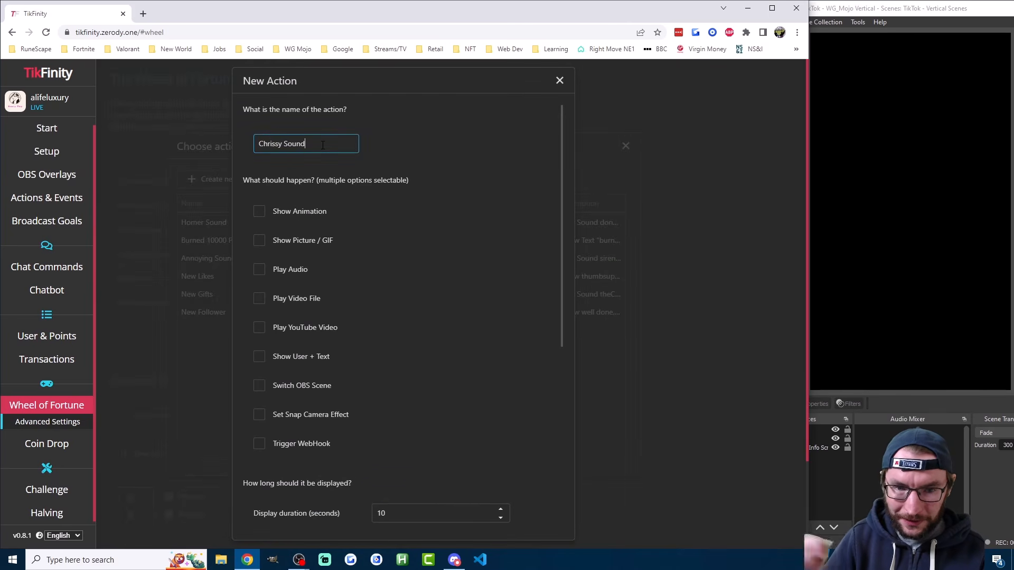
click(283, 270)
click(401, 268)
double_click(208, 186)
Step: Set the Chrissy Sound action's overlay screen to Screen 3 and save the action
scroll(350, 310, down, 6)
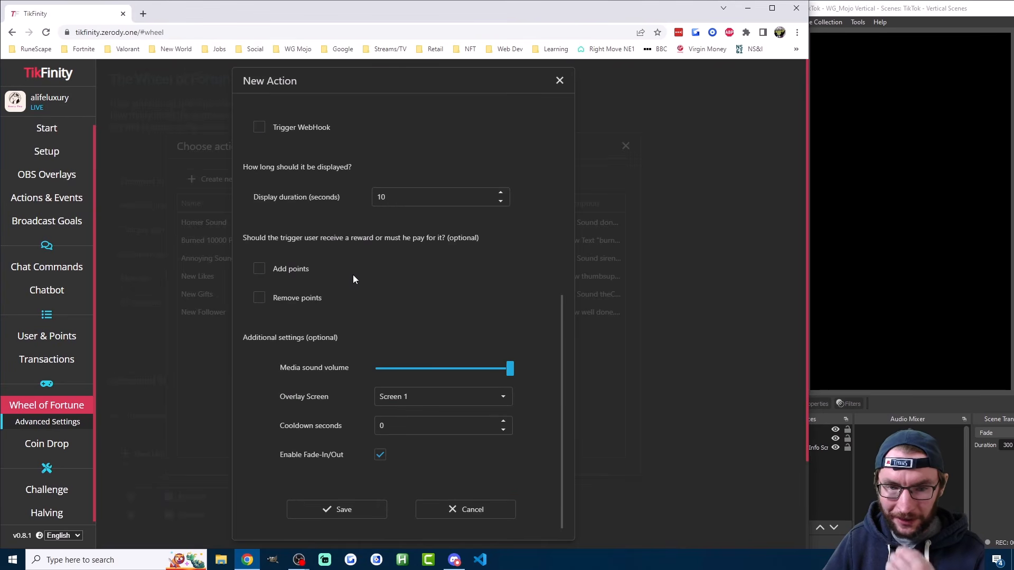
click(446, 397)
click(403, 455)
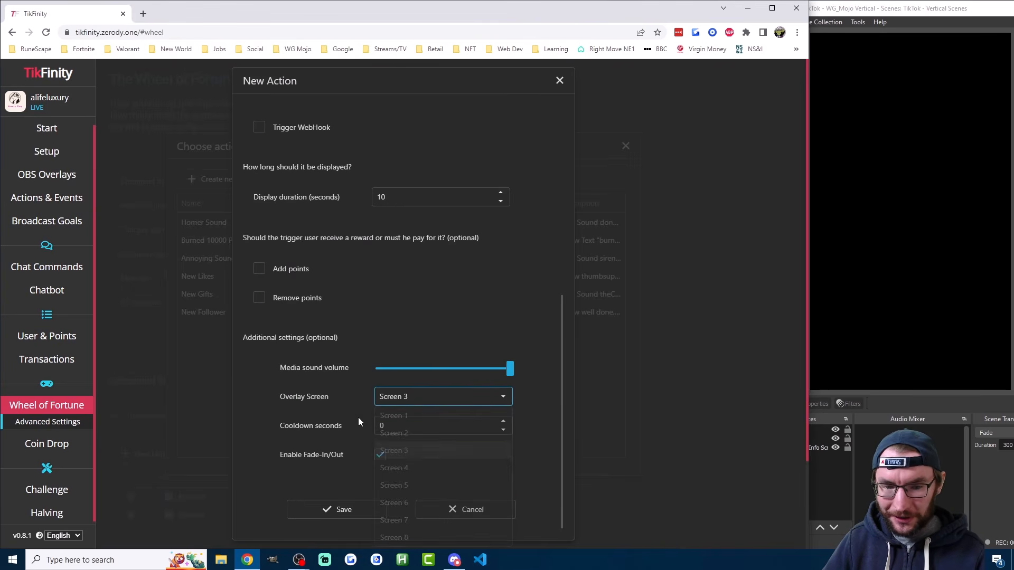
click(343, 508)
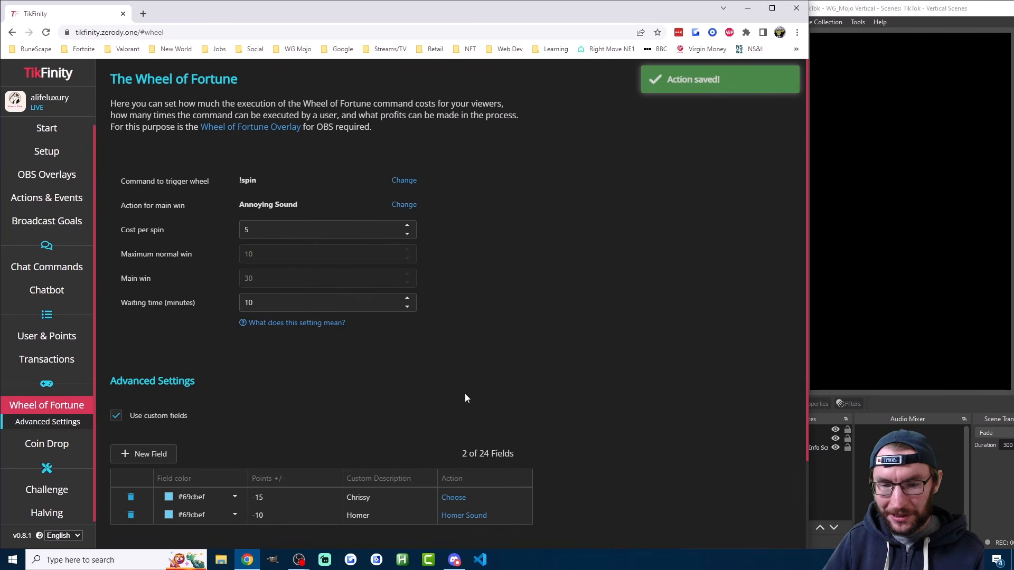
Step: Add a third custom wheel field worth -20 points with the description Jungle
scroll(305, 459, down, 2)
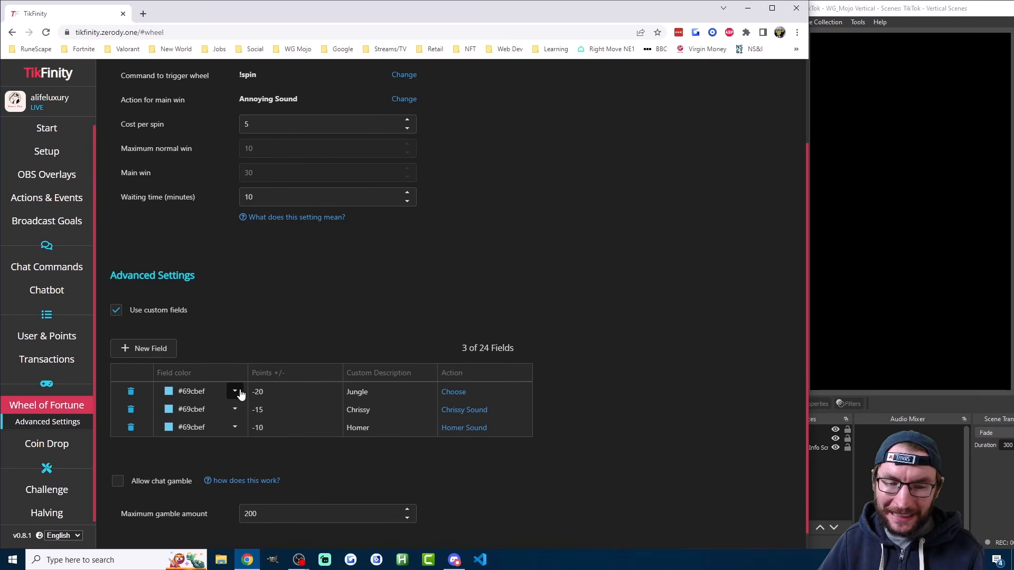
scroll(308, 393, down, 1)
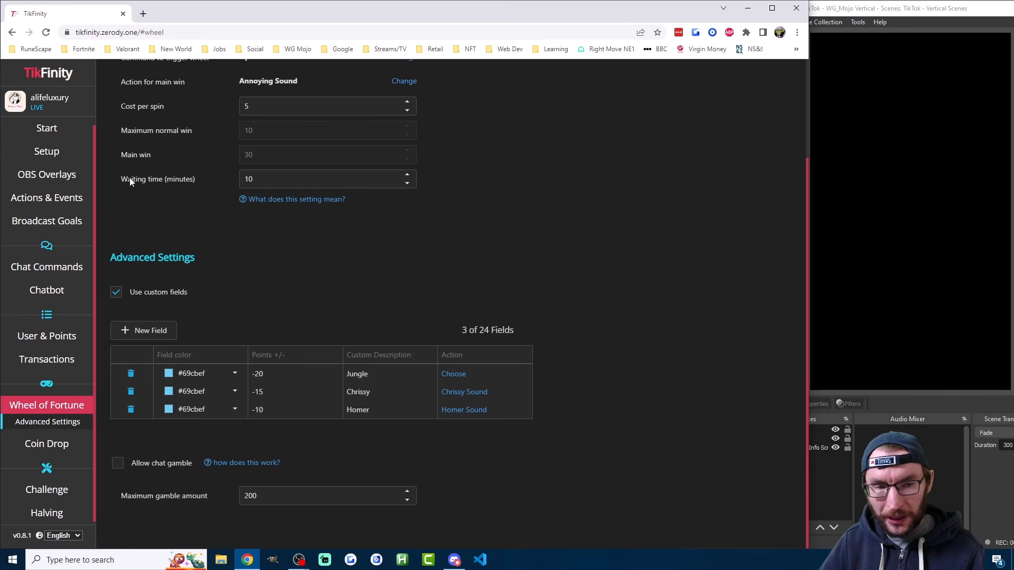
Step: Test the Wheel of Fortune overlay and watch the wheel spin in the OBS preview
click(62, 180)
scroll(164, 229, down, 15)
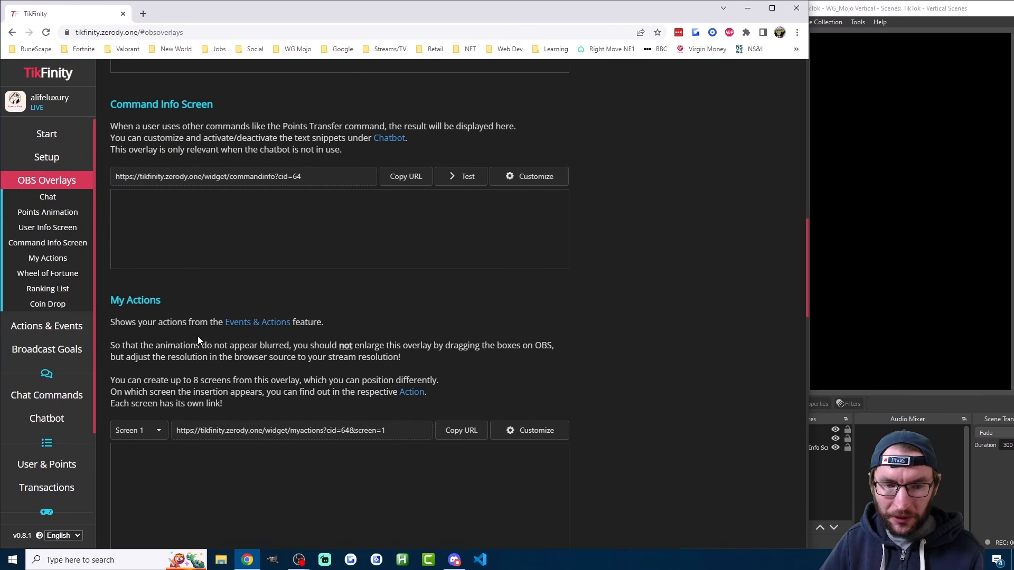
scroll(280, 288, down, 5)
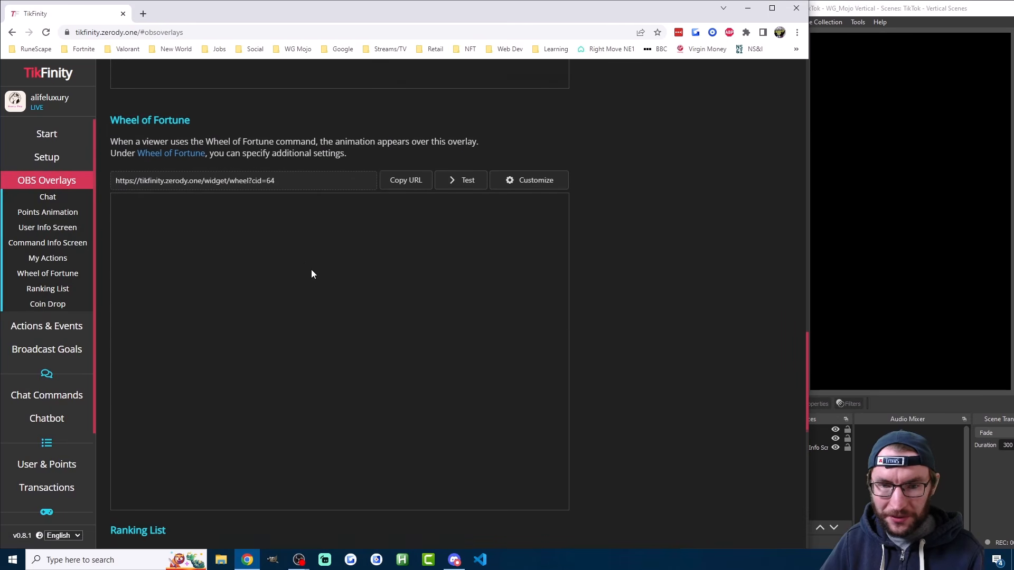
click(467, 167)
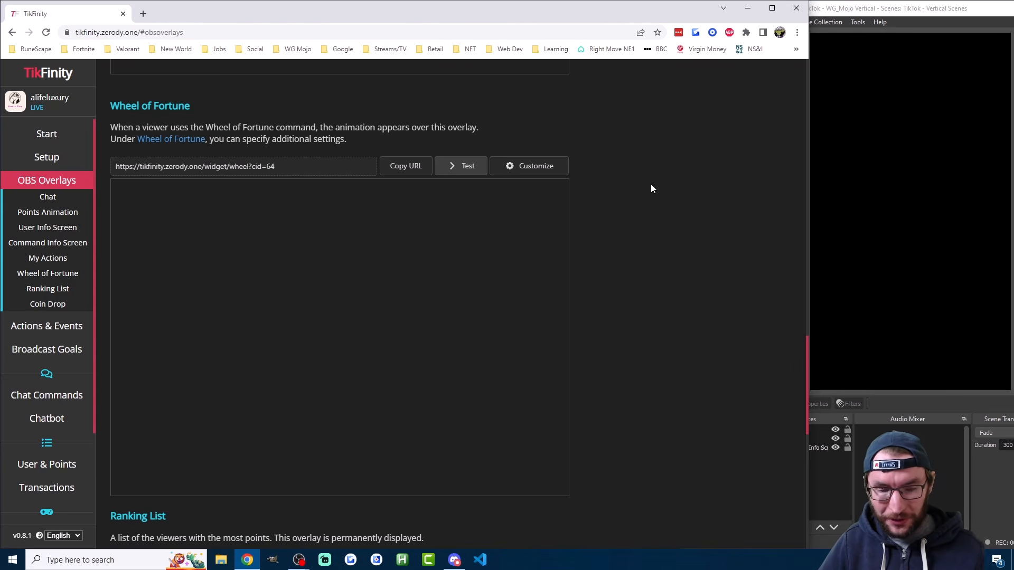
click(171, 139)
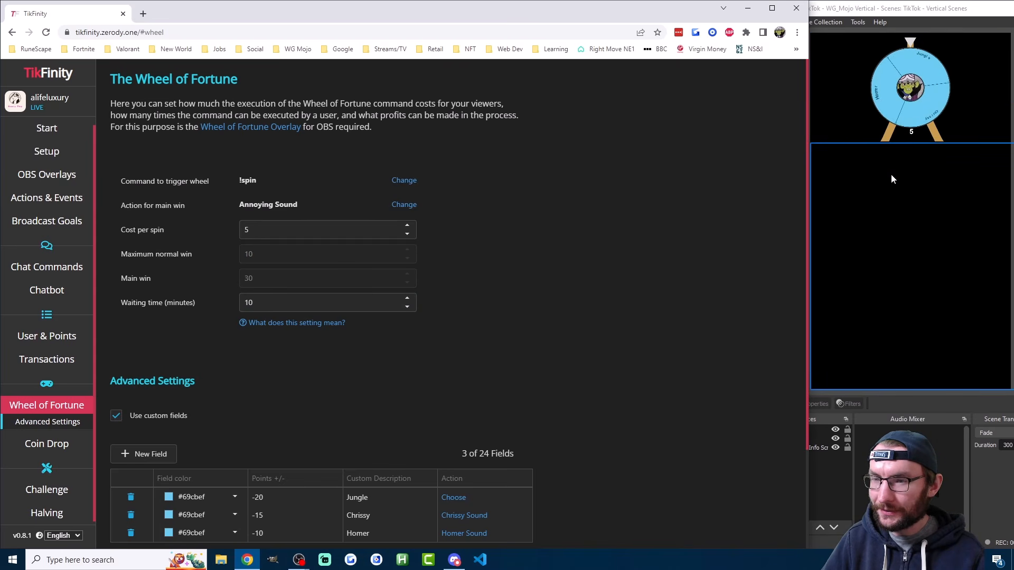
click(883, 10)
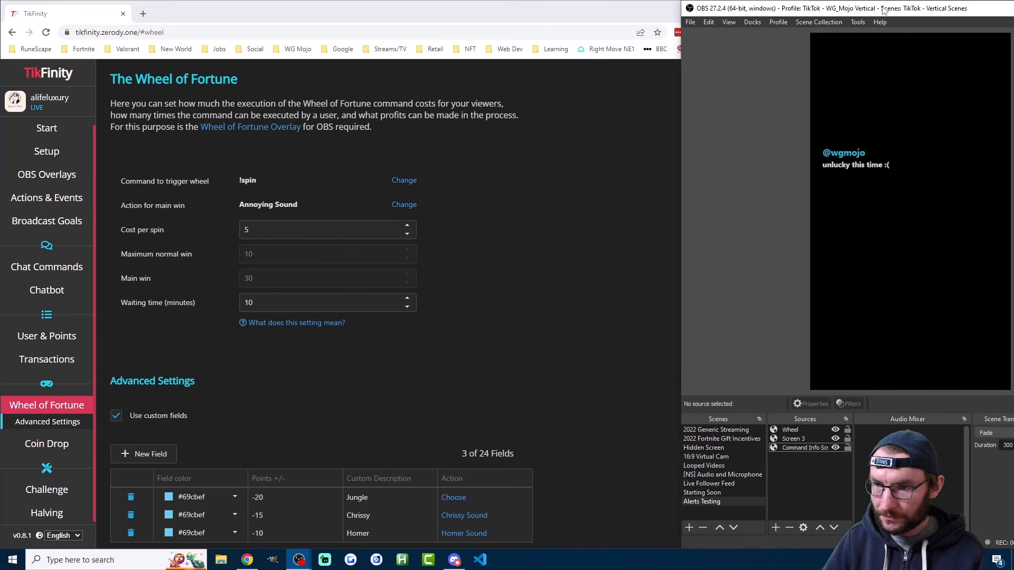
Step: Assign the In The Jungle action to the Jungle field and allow chat gamble for the wheel
click(586, 266)
scroll(208, 303, down, 3)
click(119, 463)
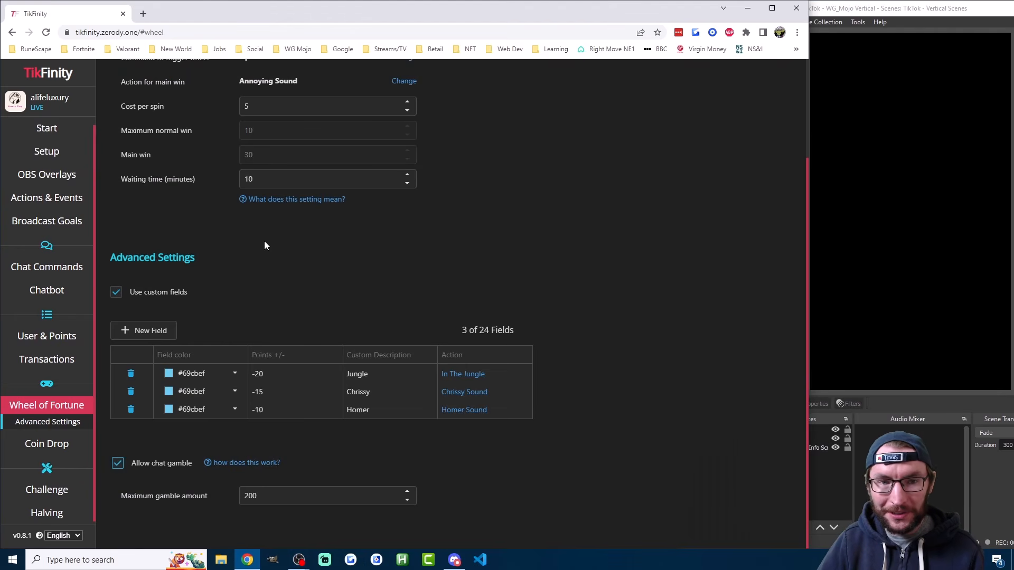
Step: Examine the cost per spin, the maximum gamble amount and the explanation of how chat gamble works
drag(268, 108, 236, 103)
click(226, 106)
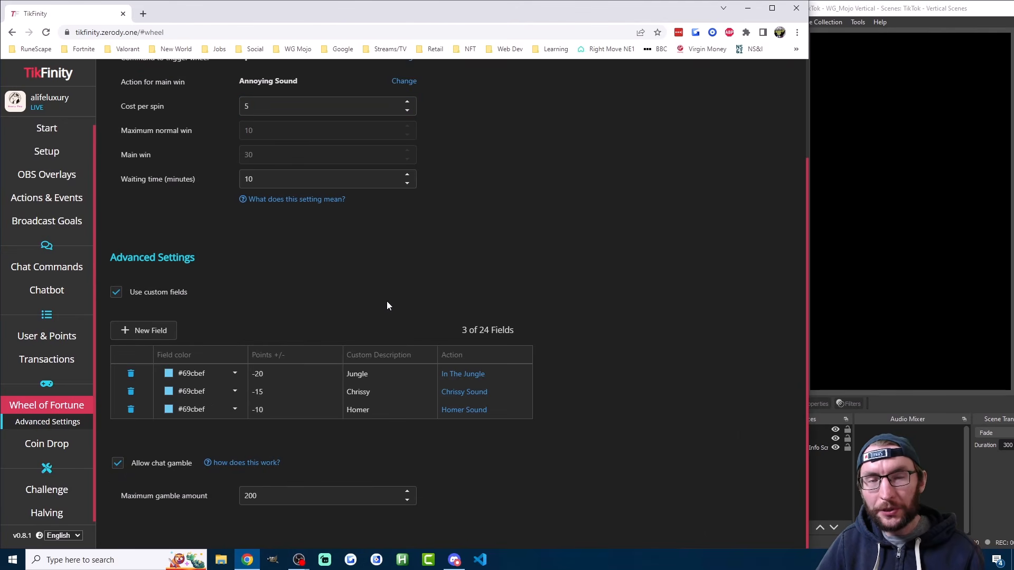
drag(267, 496, 237, 495)
click(269, 496)
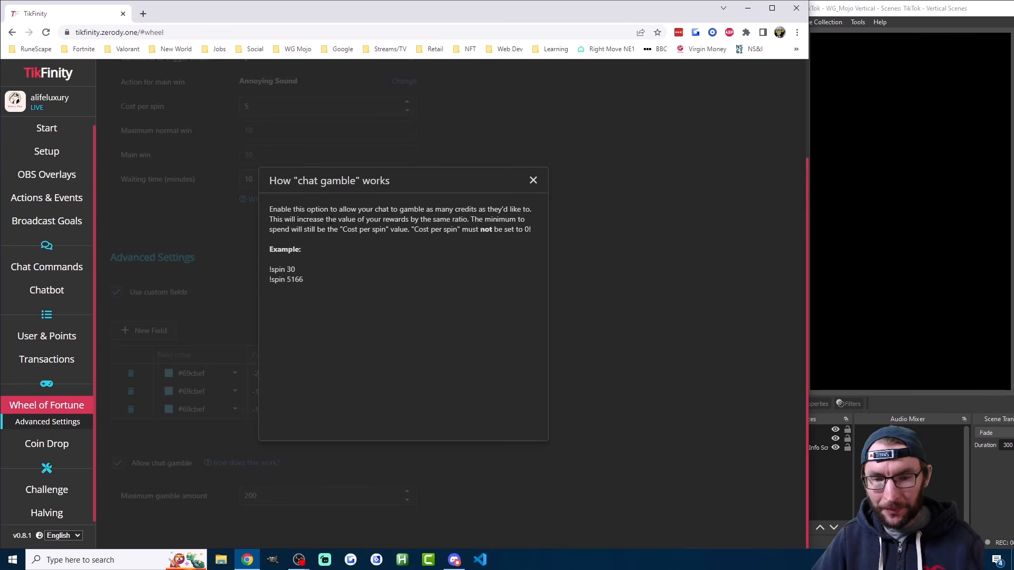
drag(326, 219, 463, 220)
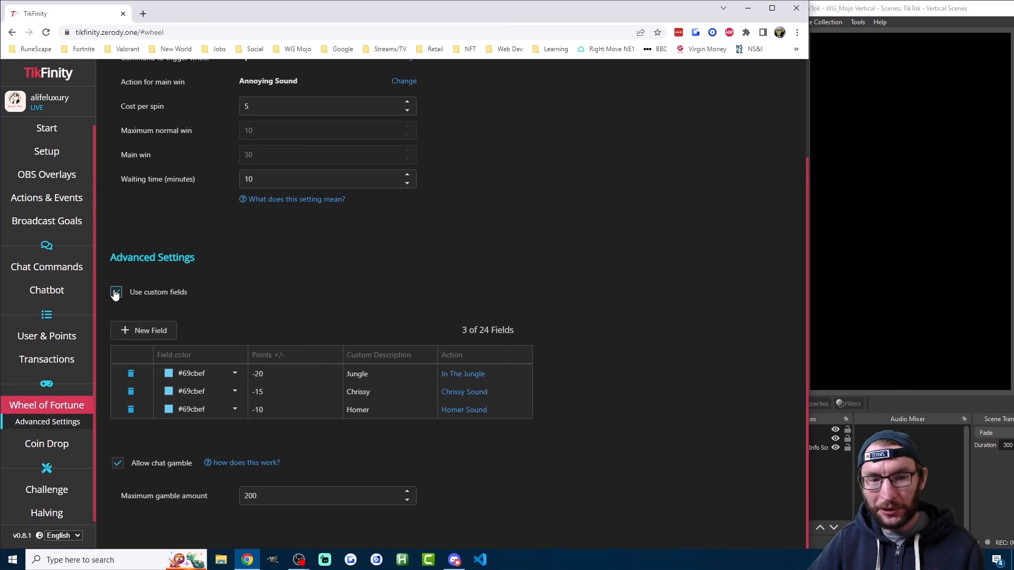
Step: Turn off custom fields for the wheel and check its cost per spin and main win values
click(116, 294)
scroll(311, 297, up, 3)
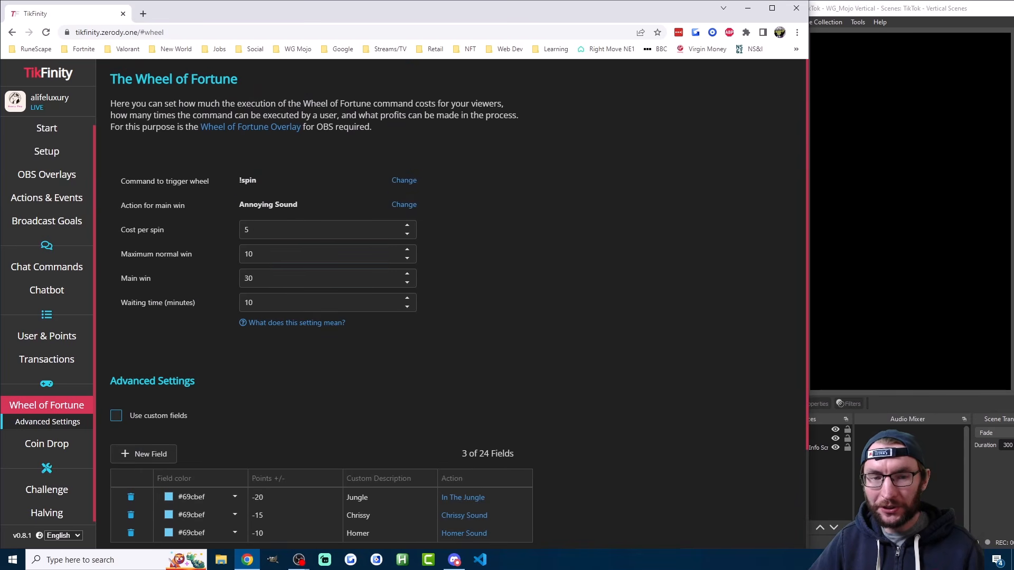
double_click(254, 230)
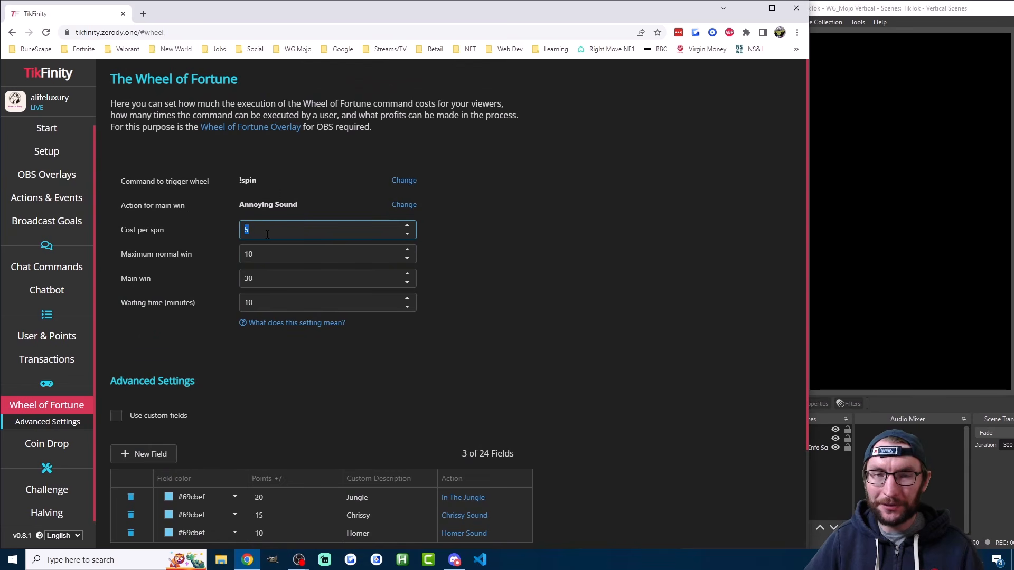
click(295, 188)
drag(260, 278, 243, 278)
click(268, 275)
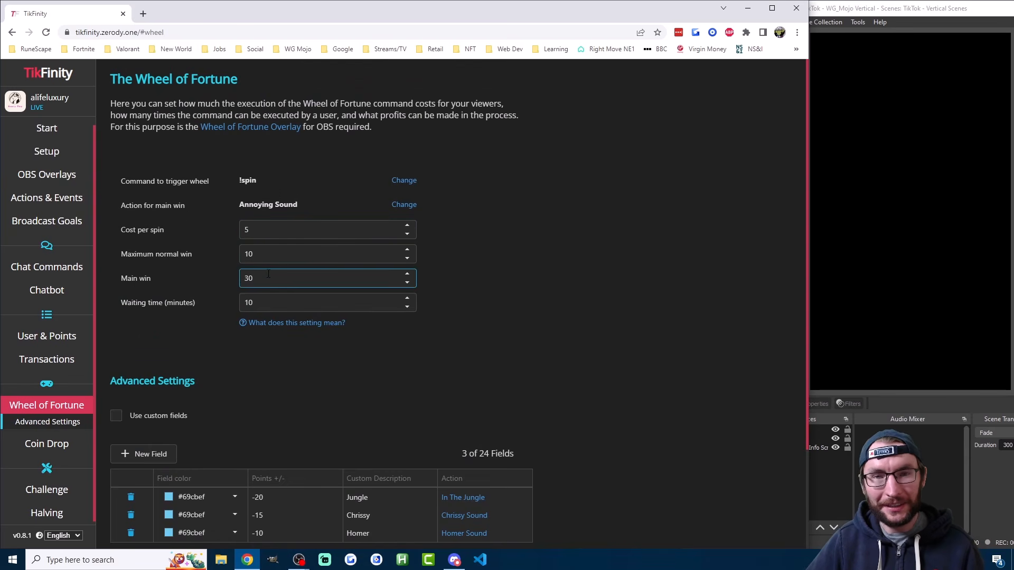
Step: Open the Coin Drop settings and examine the collect command, coin value, amount of coins and timeout
click(53, 444)
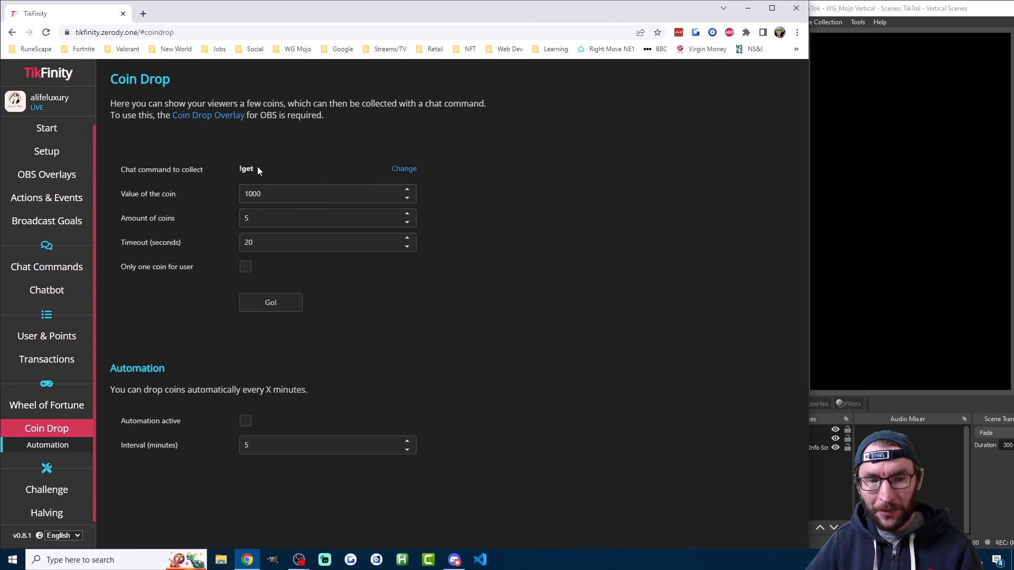
drag(263, 195, 242, 219)
click(262, 195)
click(255, 222)
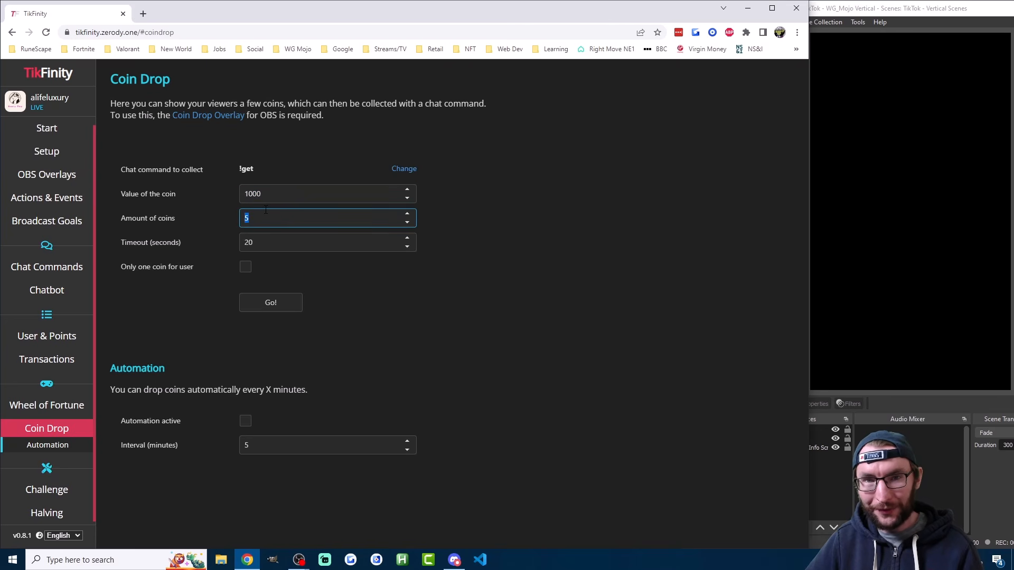
drag(242, 242, 268, 242)
click(268, 242)
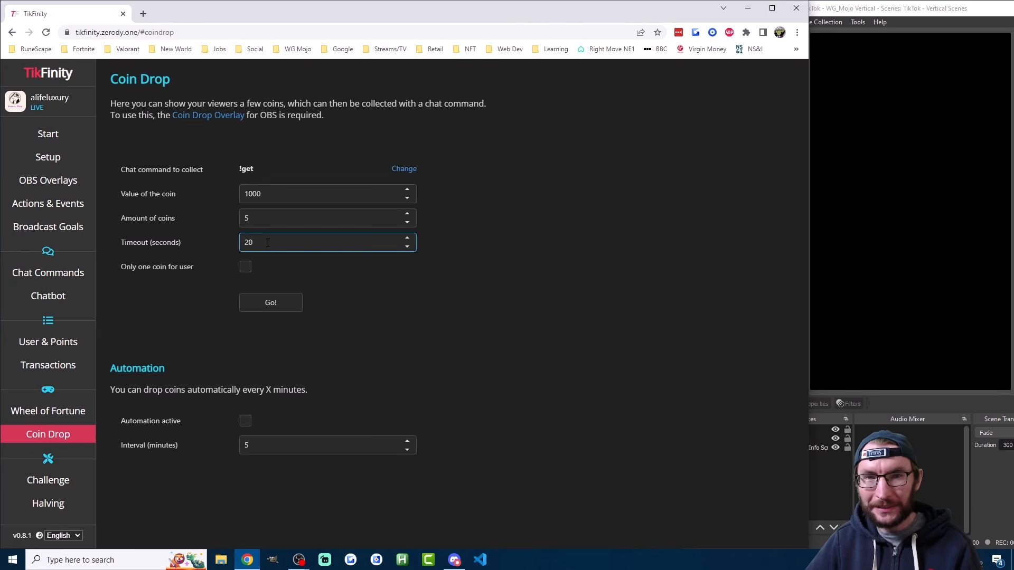
Step: Limit the coin drop to only one coin per user
click(245, 266)
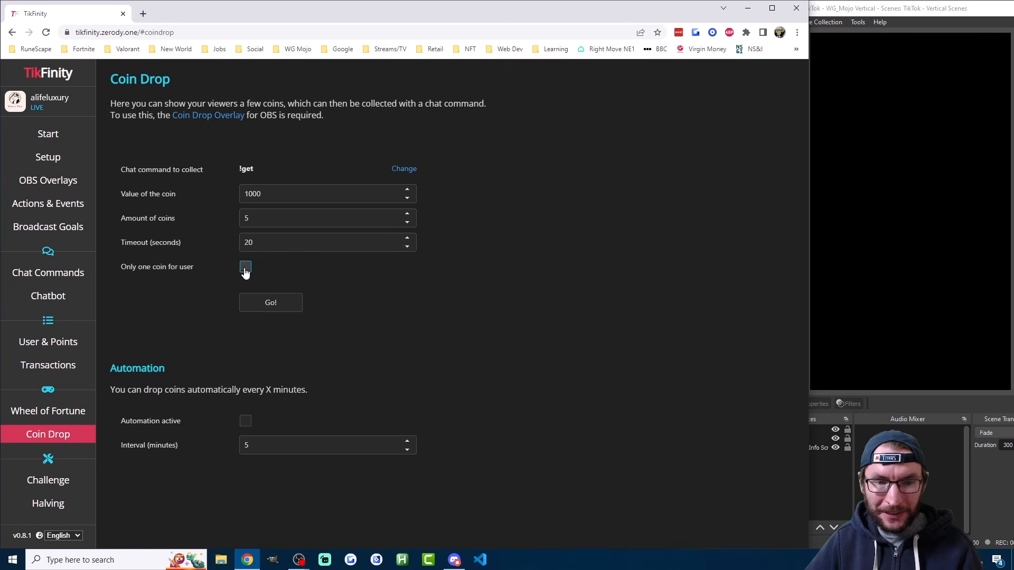
drag(200, 268, 174, 270)
click(206, 265)
drag(271, 193, 220, 196)
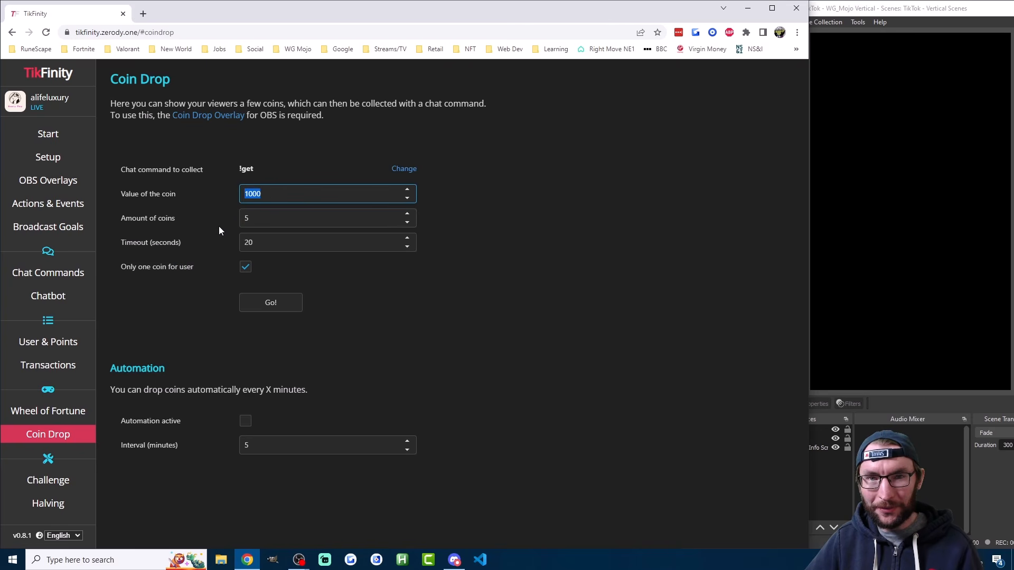
click(206, 268)
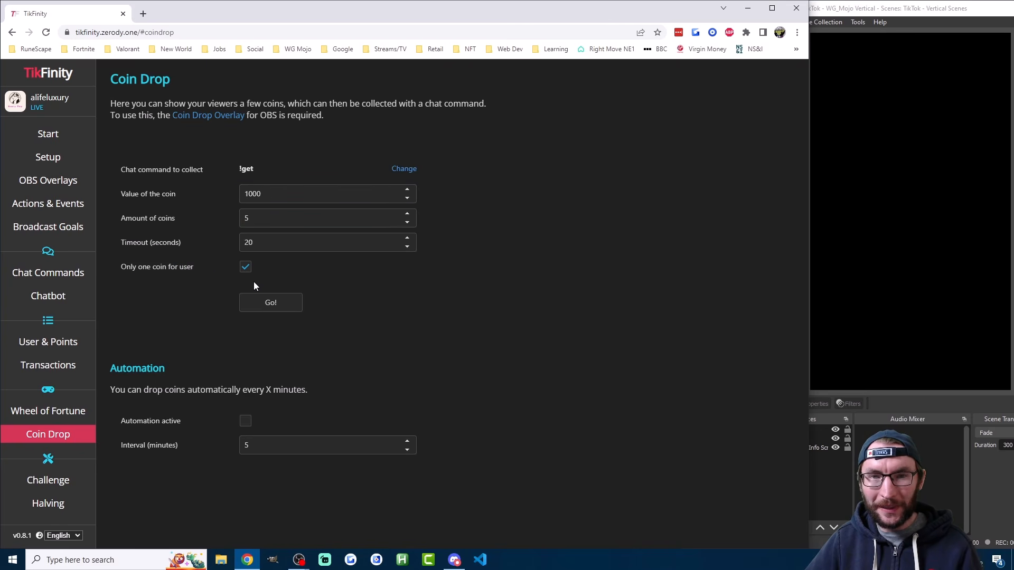
Step: Activate automatic coin drops and check their interval in minutes
click(246, 422)
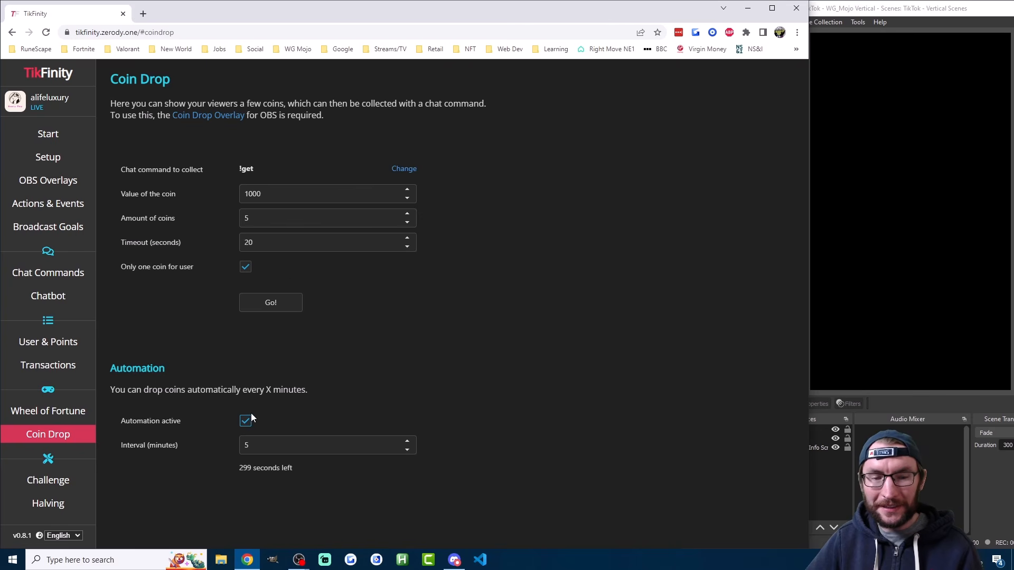
double_click(251, 447)
click(280, 390)
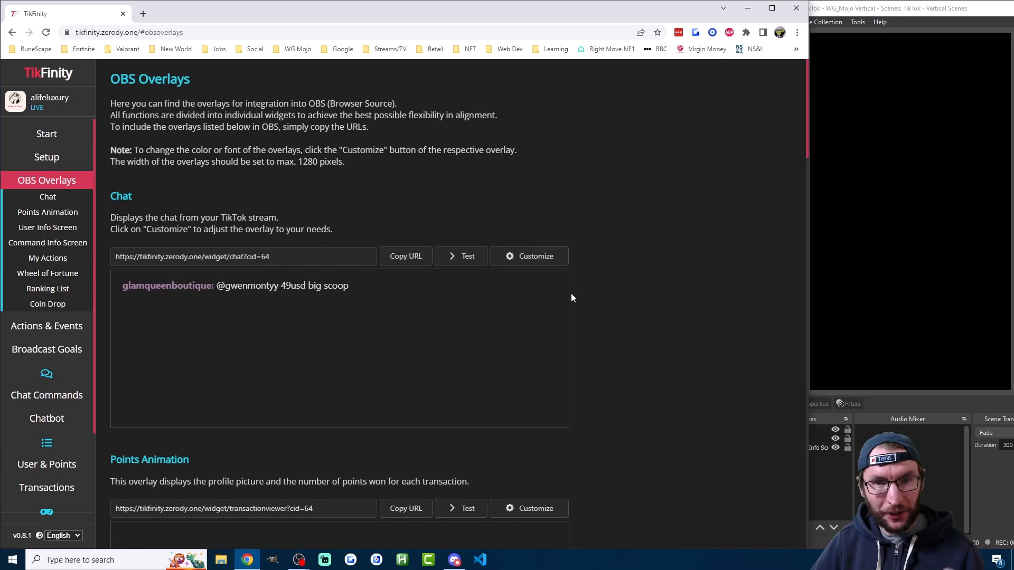
Step: Maximize the browser window and examine the limits on database users and custom actions
key(super+Up)
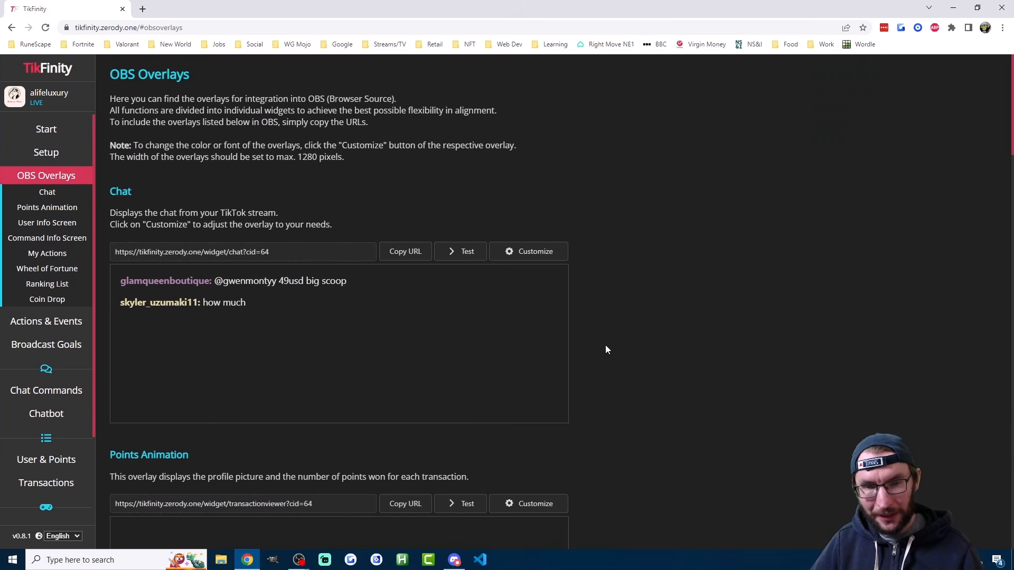
scroll(606, 350, down, 15)
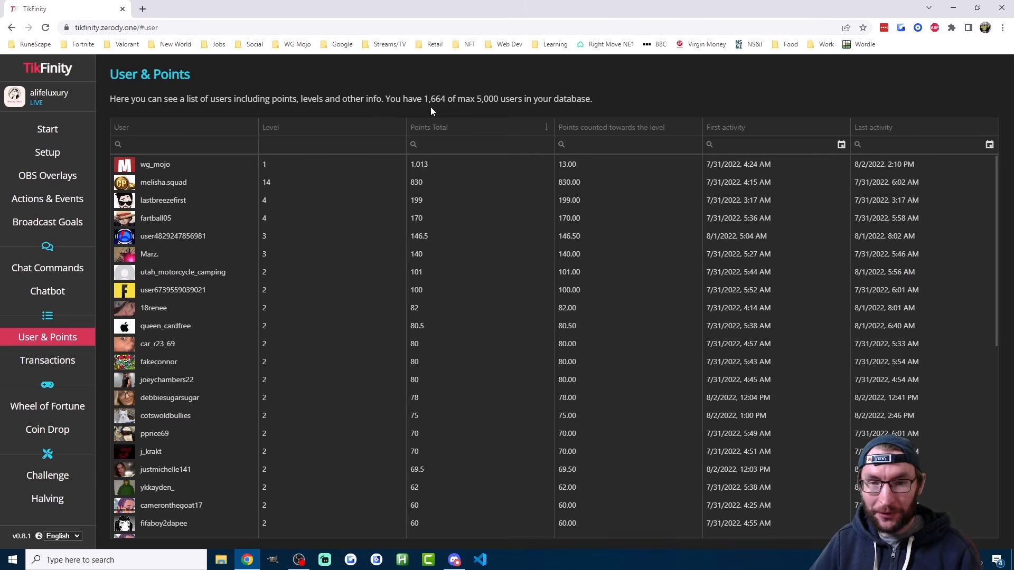
drag(424, 98, 502, 99)
click(505, 97)
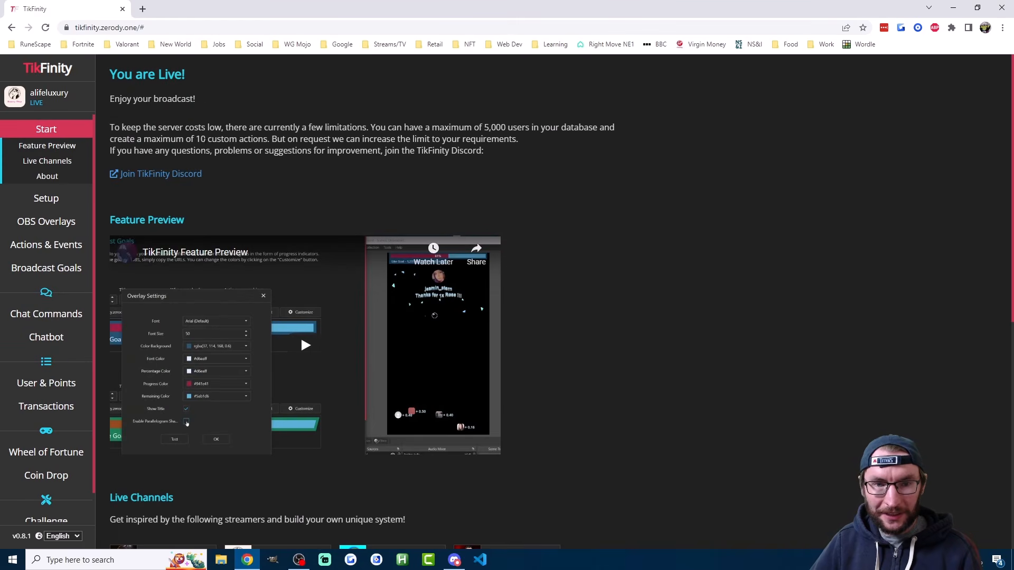
drag(191, 139, 263, 139)
click(269, 139)
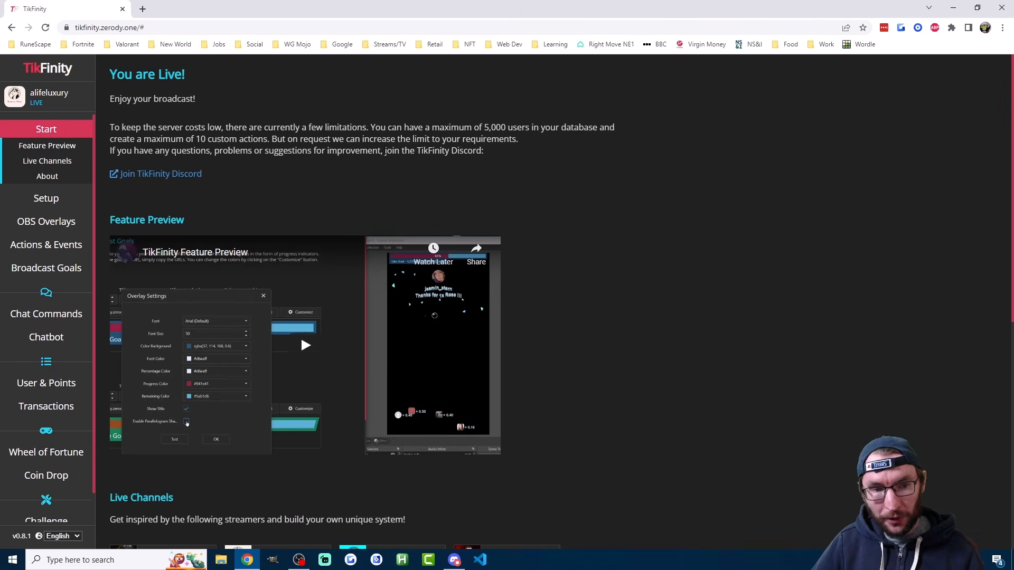
Step: Examine the TikFinity Pro offer on the setup page, including its action and user database allowances
click(68, 201)
scroll(660, 233, down, 9)
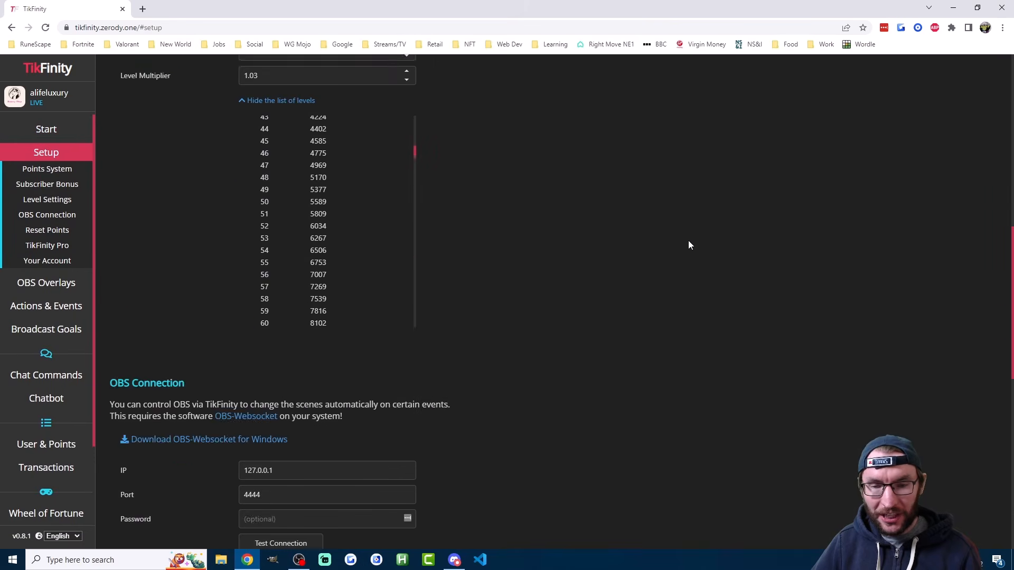
scroll(676, 251, down, 10)
scroll(231, 205, down, 1)
drag(110, 204, 169, 205)
click(170, 206)
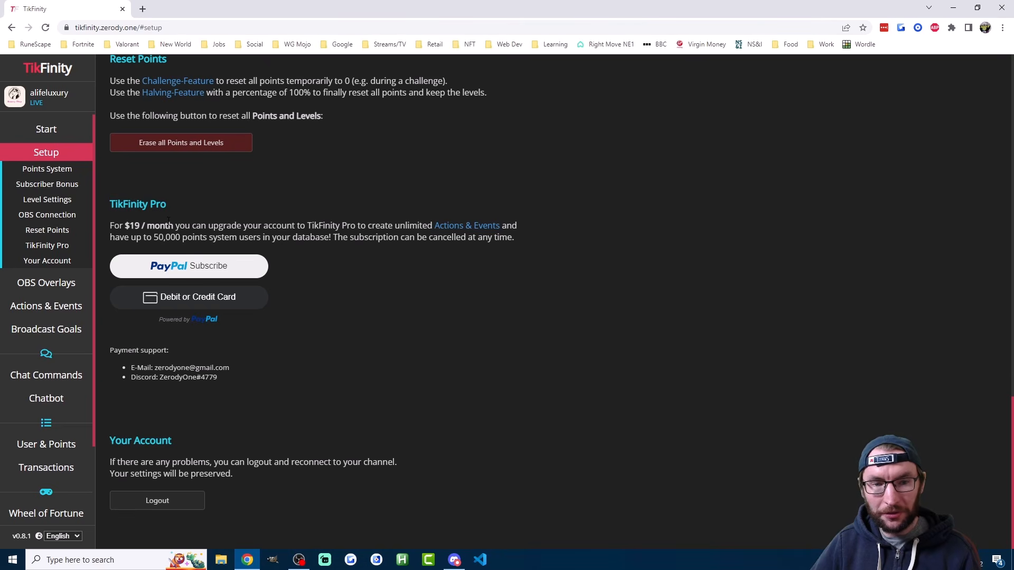
drag(393, 226, 524, 234)
click(525, 234)
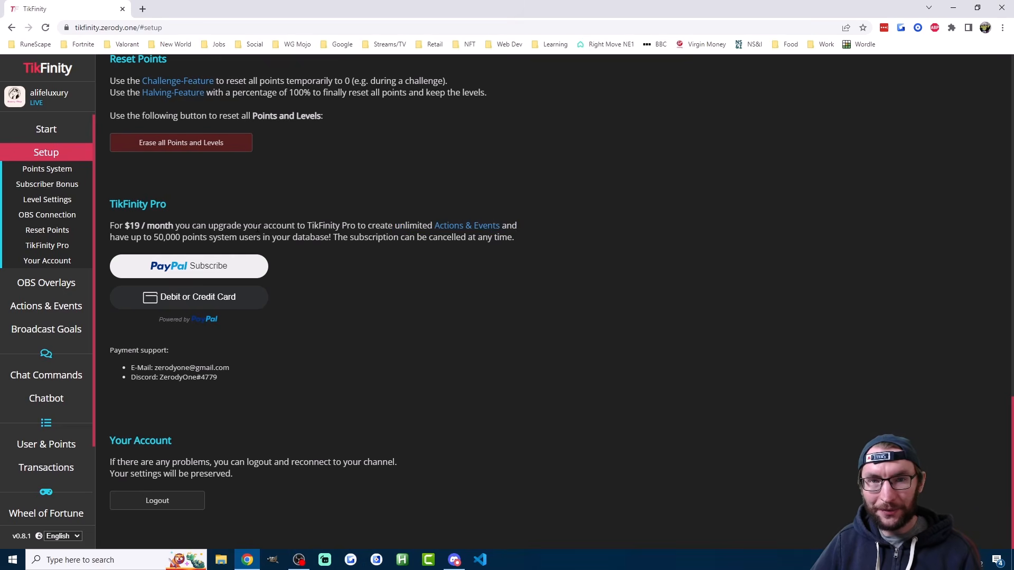
drag(349, 237, 506, 243)
click(516, 242)
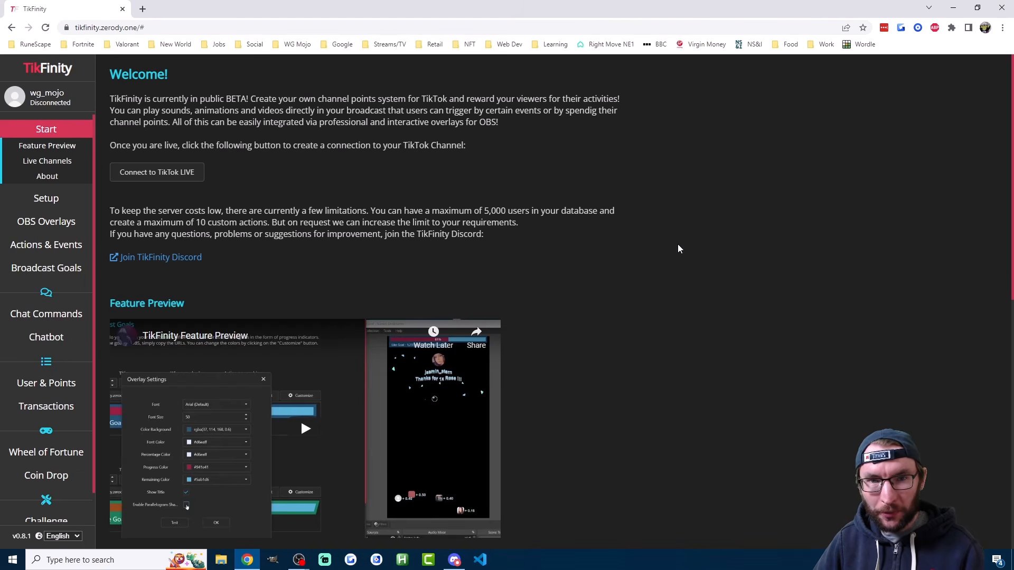
Step: Select Screen 3 for the My Actions overlay among the OBS overlays
click(66, 251)
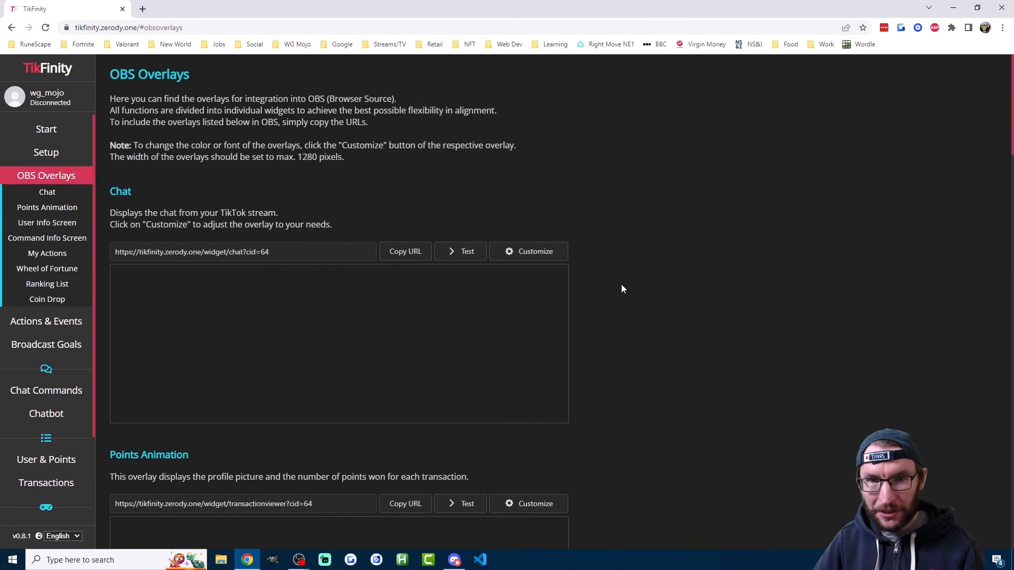
scroll(637, 299, down, 8)
scroll(639, 298, down, 10)
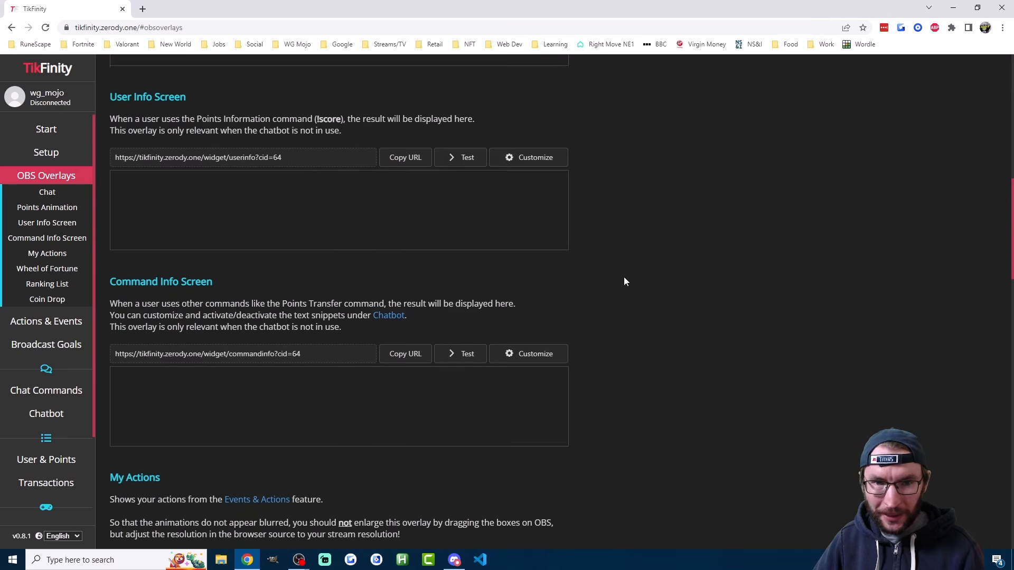
click(148, 224)
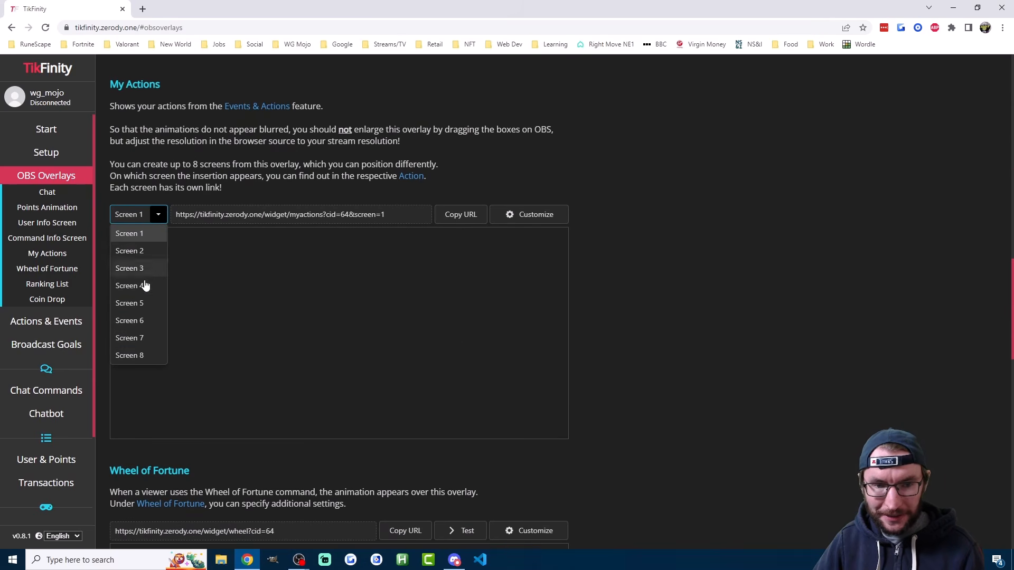
click(140, 270)
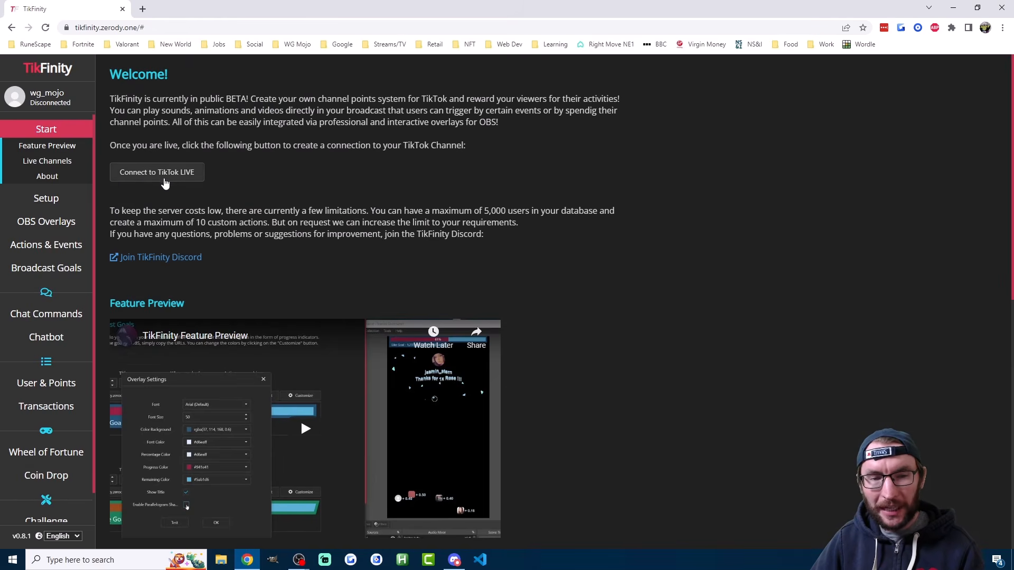
Step: Return to the start page and examine the instruction for connecting to TikTok LIVE
drag(200, 174, 126, 141)
click(126, 143)
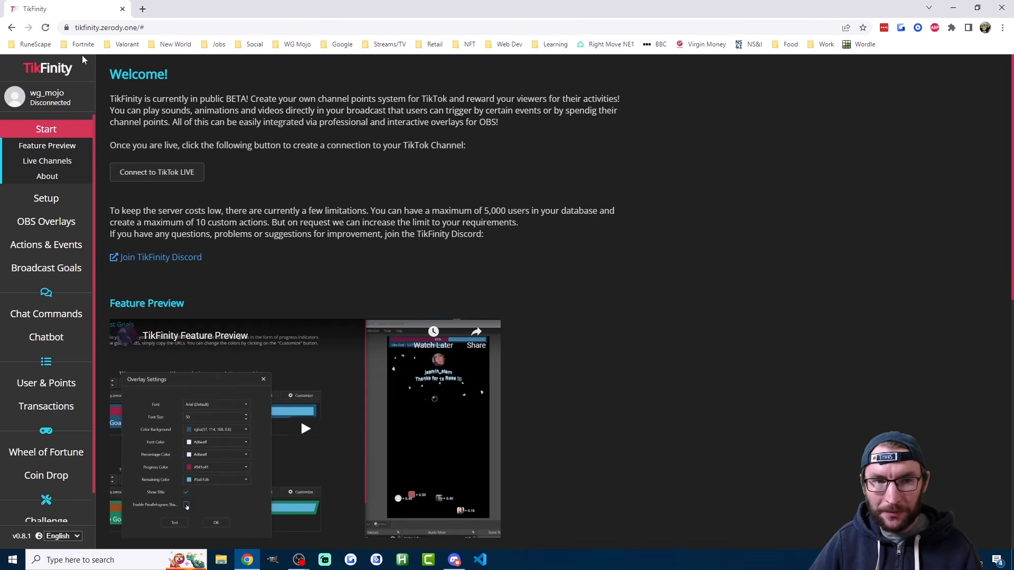
Step: Reload the TikFinity page, switch to the vertical OBS window and refresh the page cache of the Screen 3 browser source
click(46, 28)
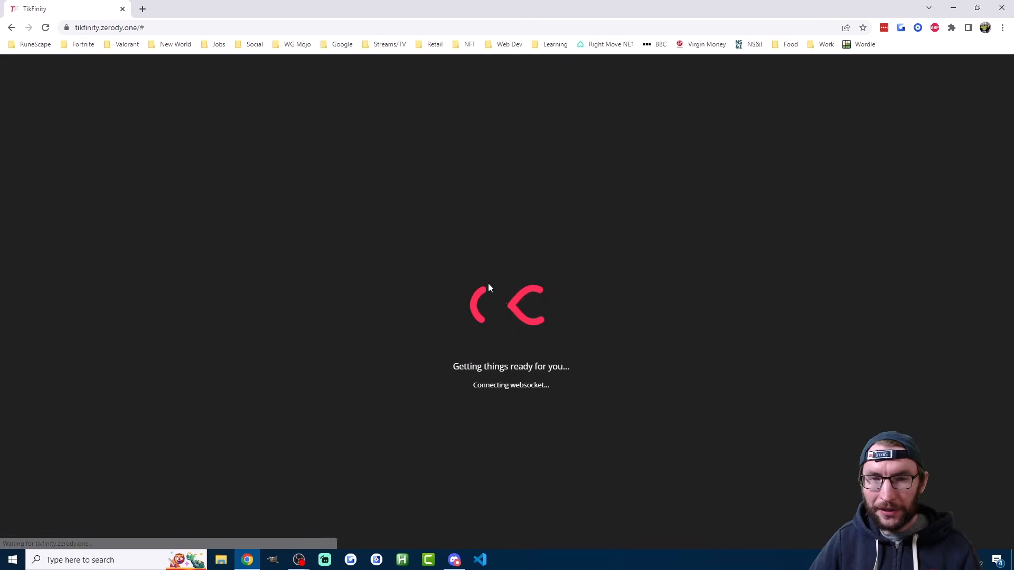
mouse_move(299, 566)
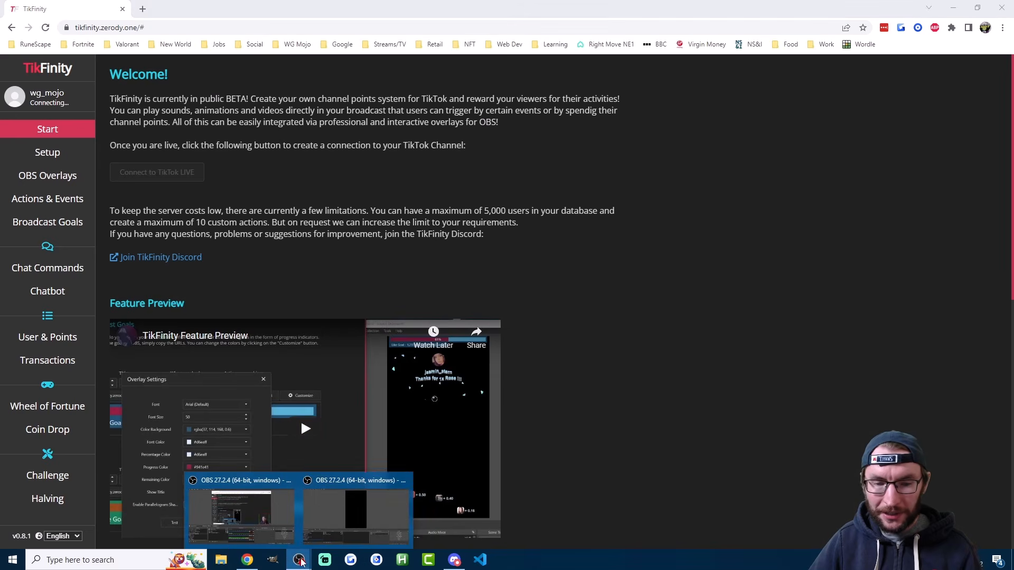
click(366, 520)
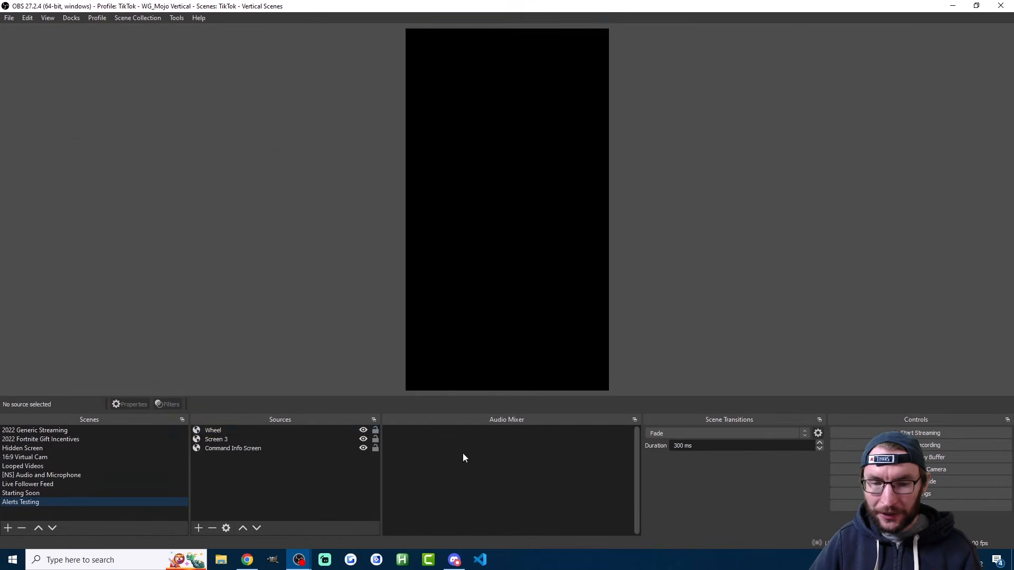
double_click(222, 440)
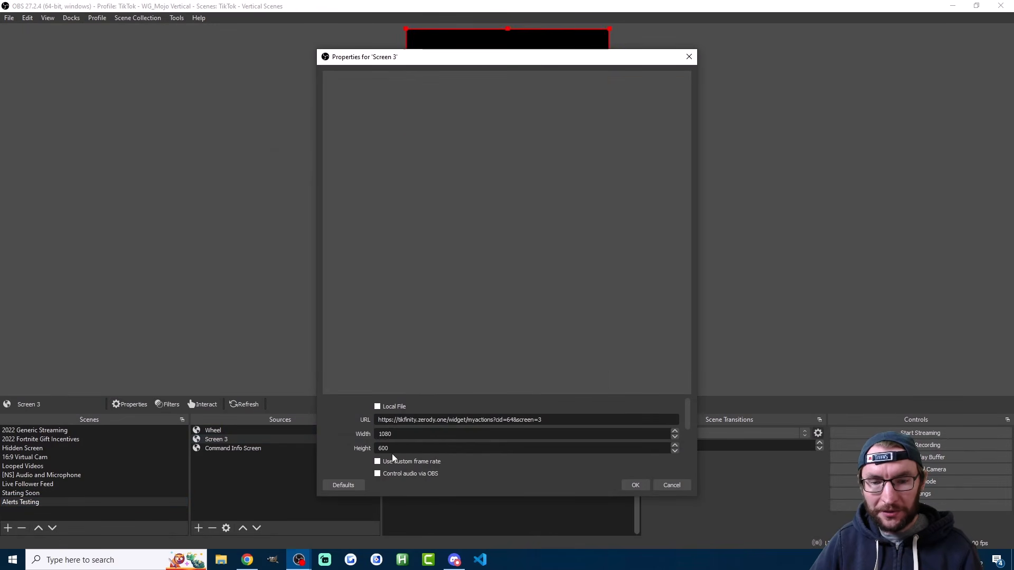
scroll(409, 417, down, 5)
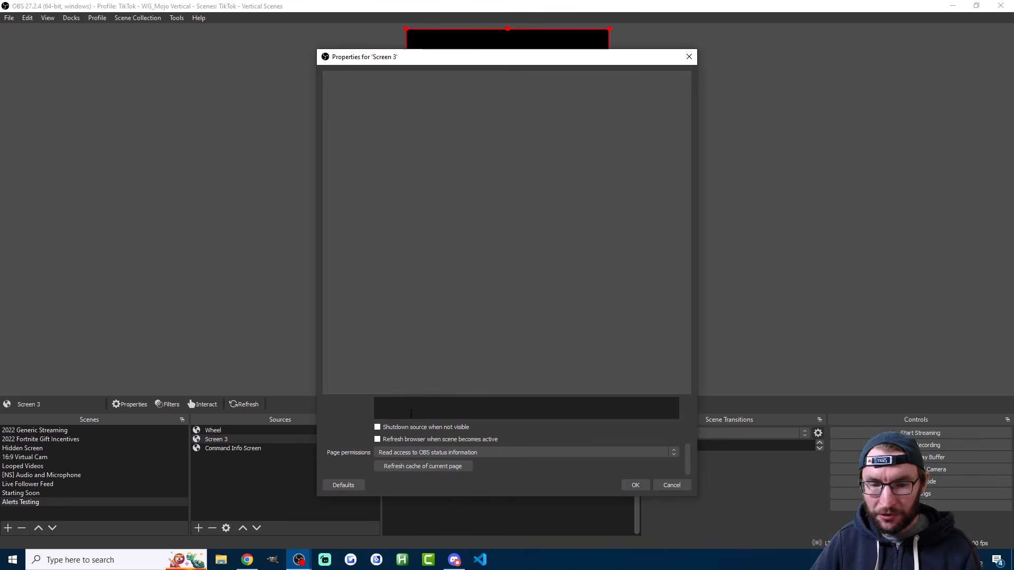
click(432, 468)
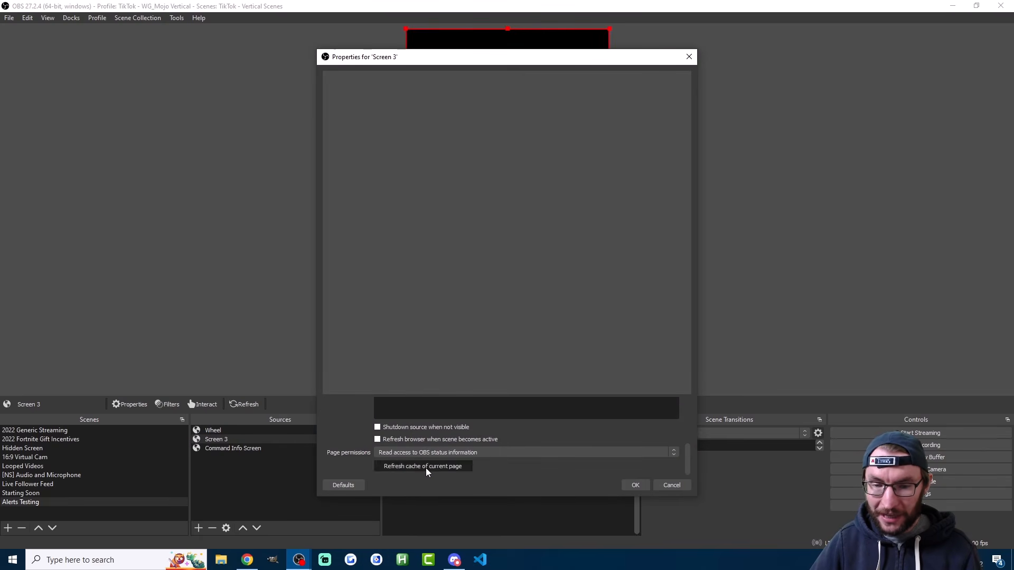
click(635, 486)
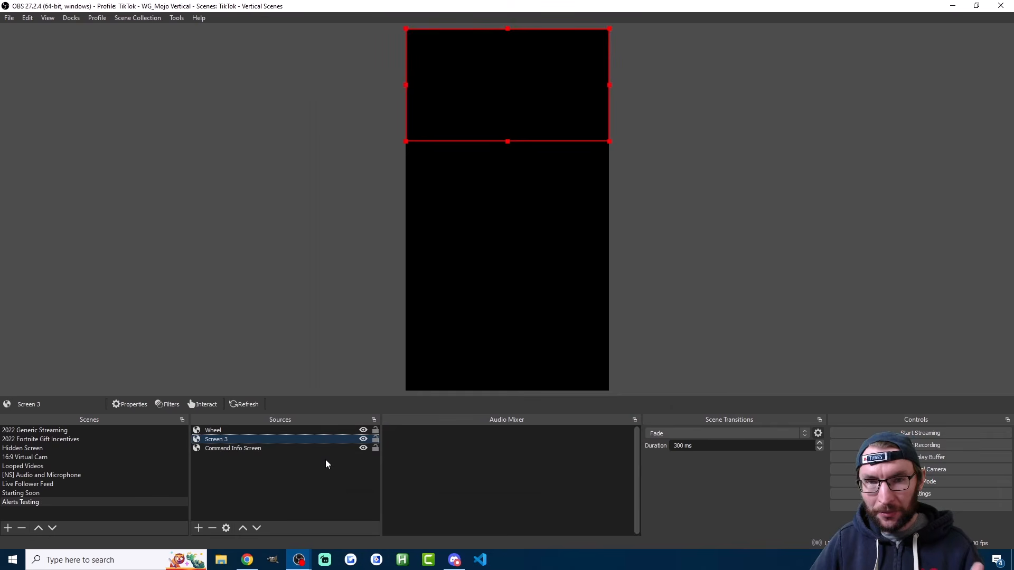